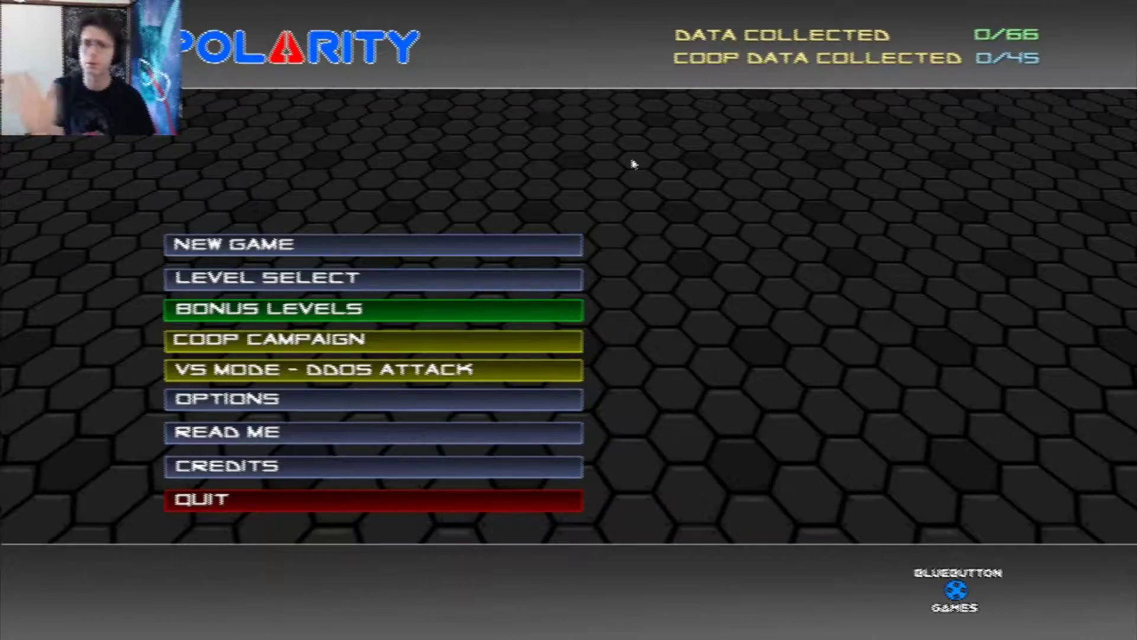
- Choose NEW GAME on the main menu to start a fresh game
{"action": "key", "text": "Down"}
{"action": "key", "text": "Up"}
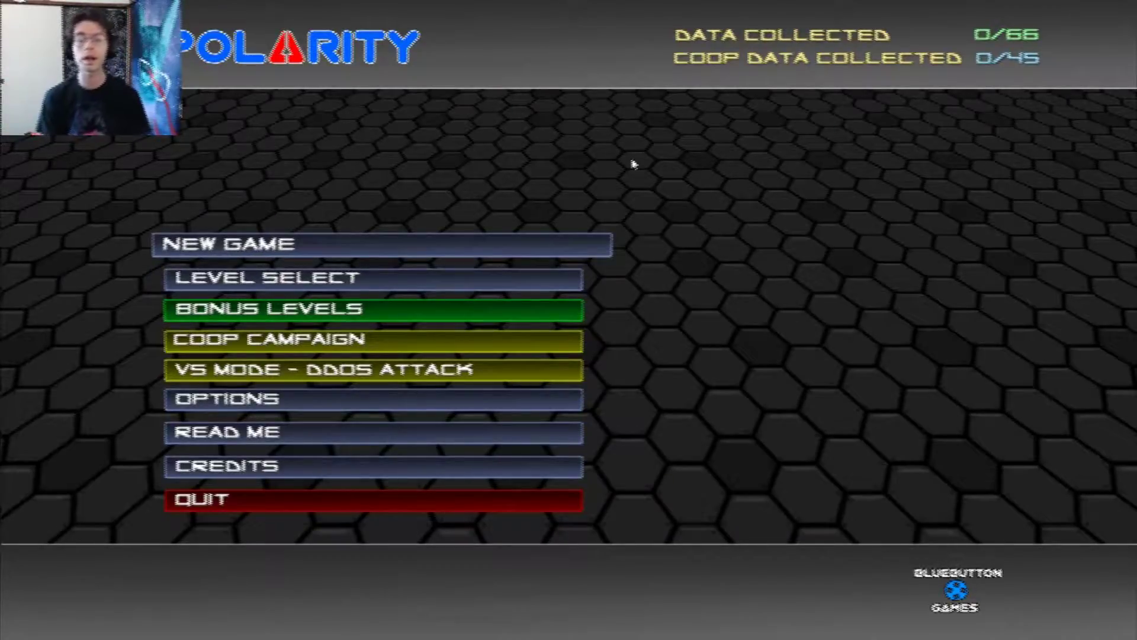
{"action": "key", "text": "Return"}
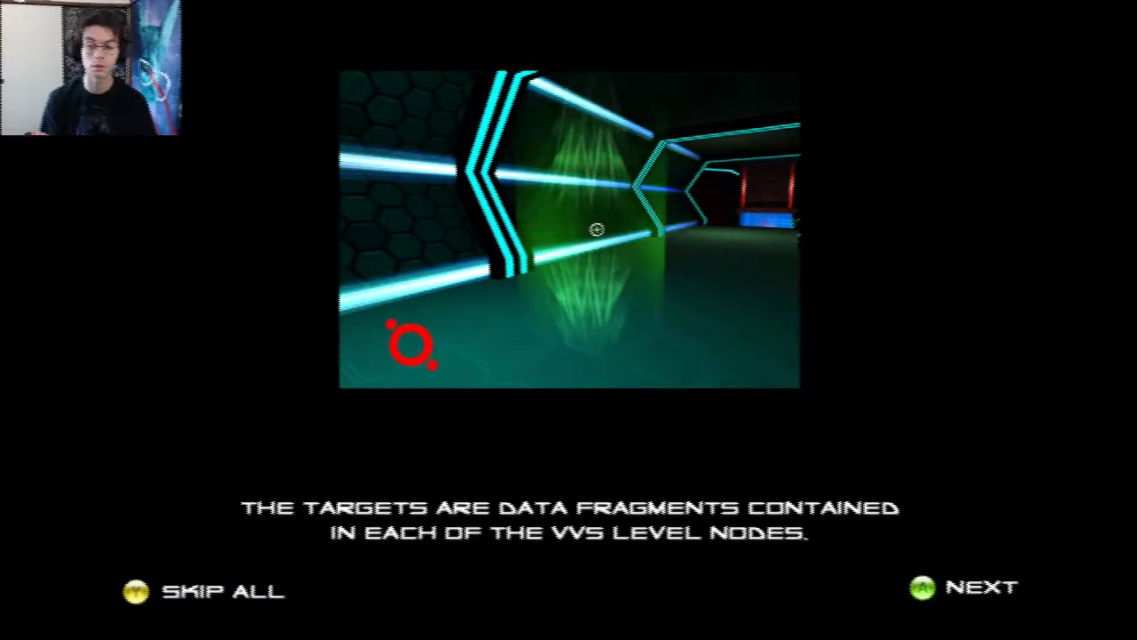
- Advance past both briefing slides until the first neon corridor level loads
{"action": "key", "text": "Return"}
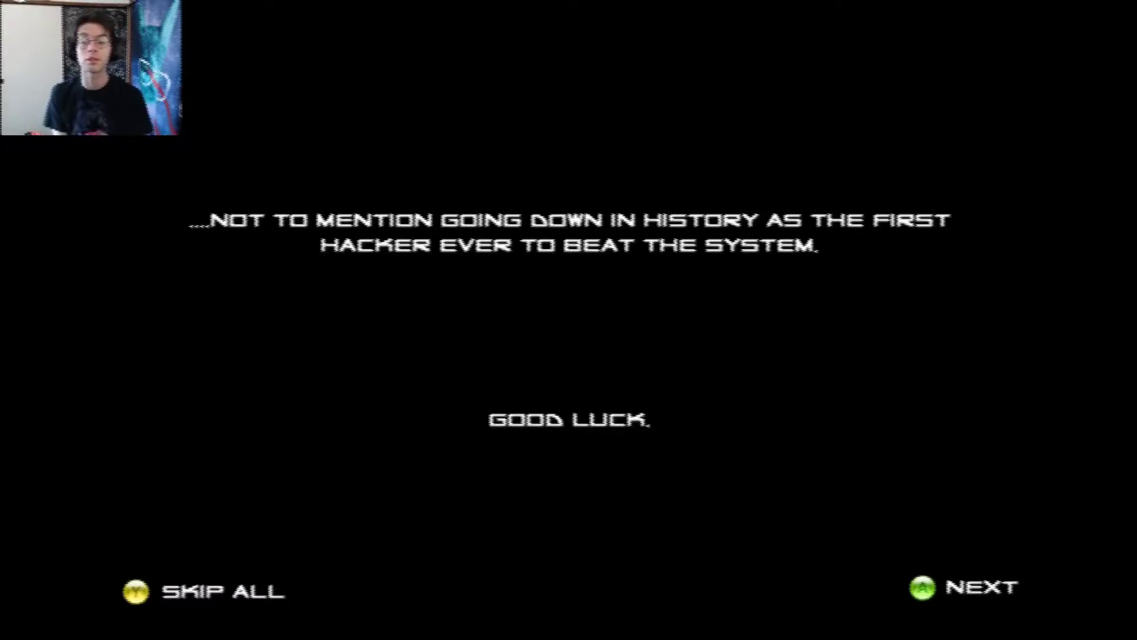
{"action": "key", "text": "Return"}
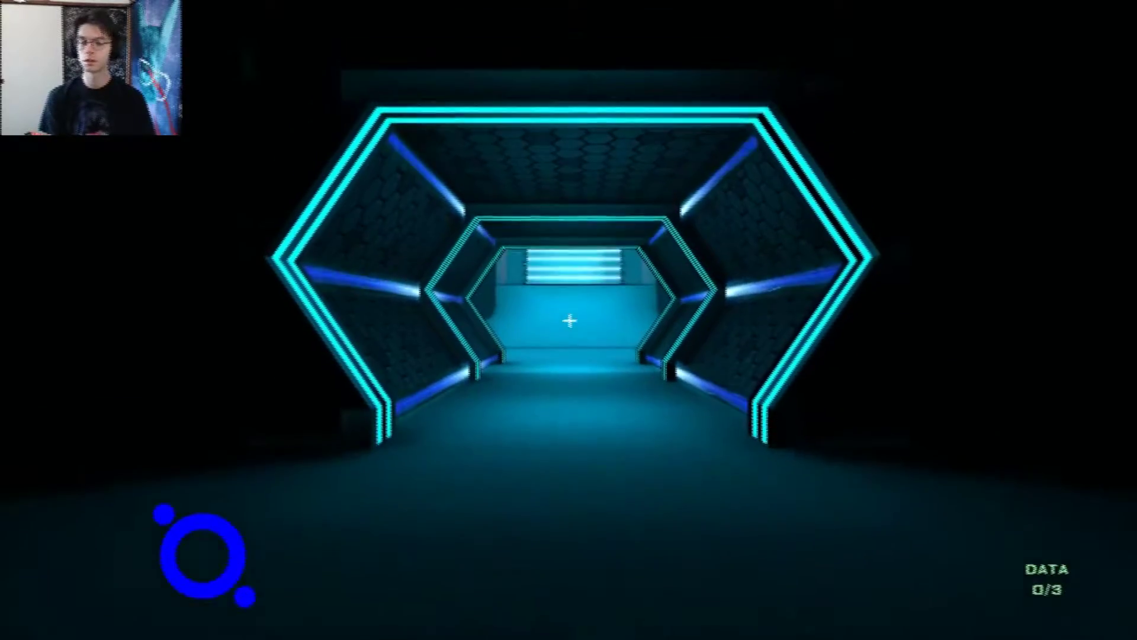
- Walk down the corridor, flip polarity to red and pass the laser gate
{"action": "key", "text": "w"}
{"action": "key", "text": "w"}
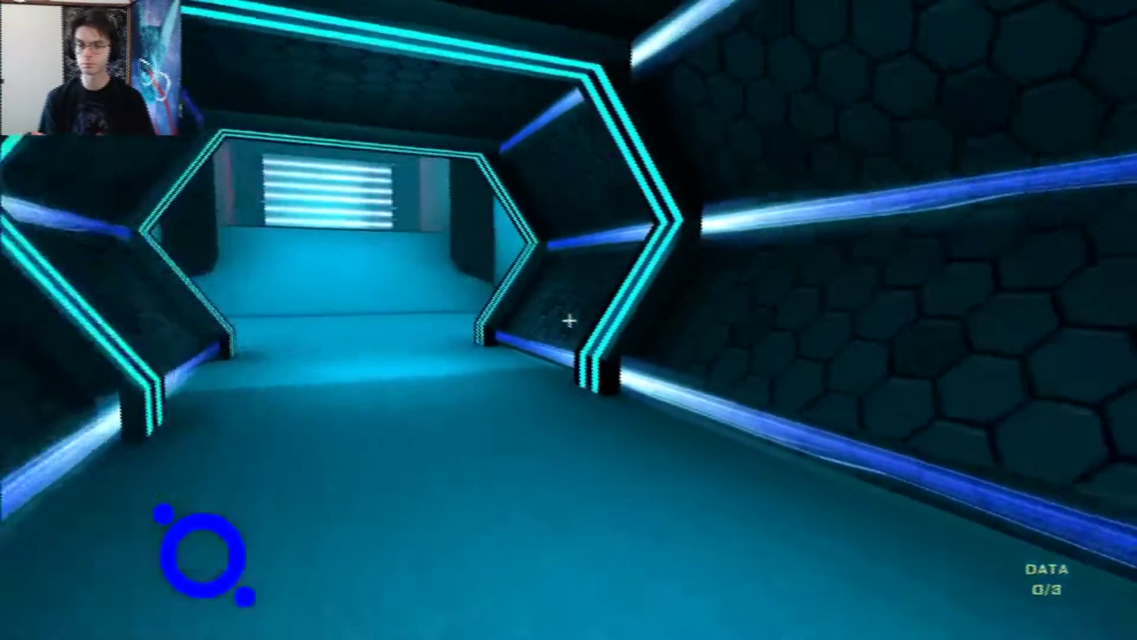
{"action": "key", "text": "w"}
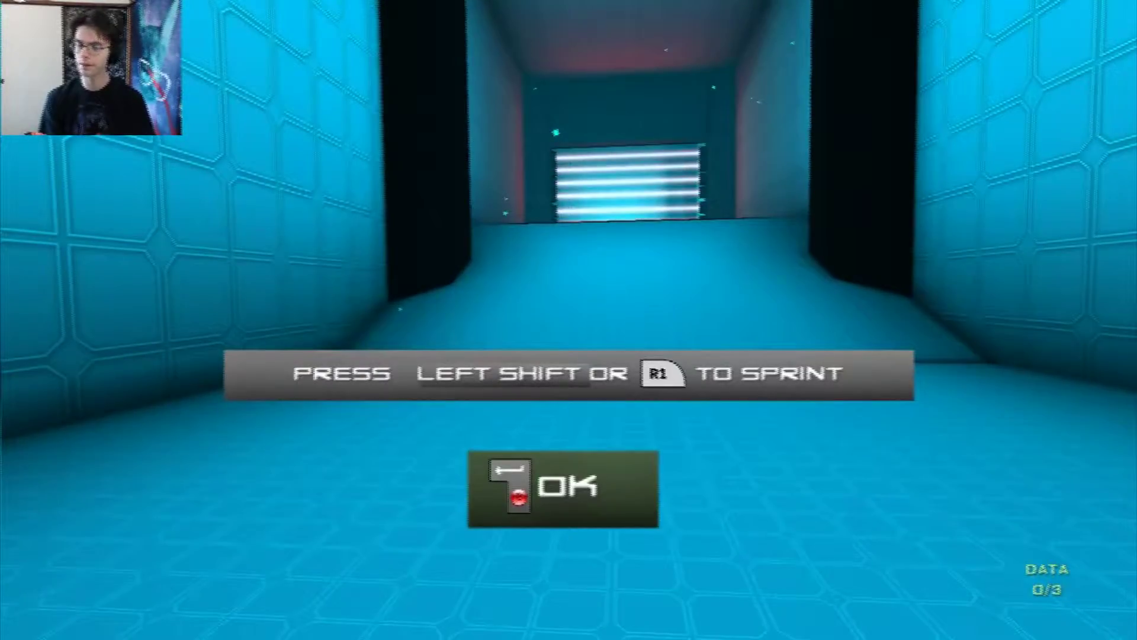
{"action": "key", "text": "Return"}
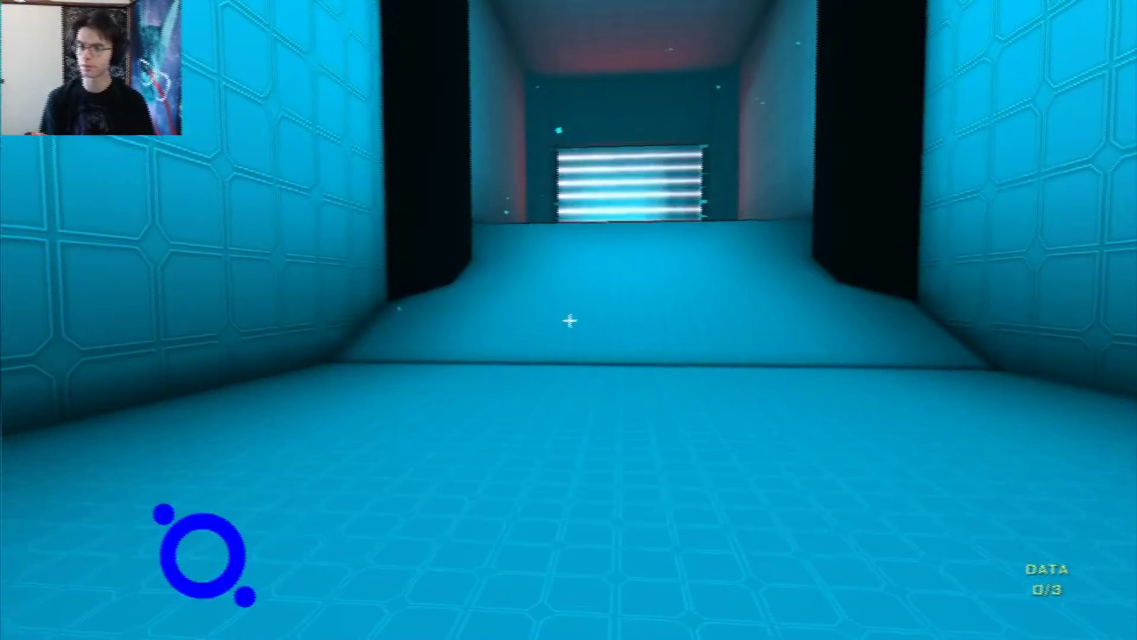
{"action": "key", "text": "w"}
{"action": "key", "text": "w"}
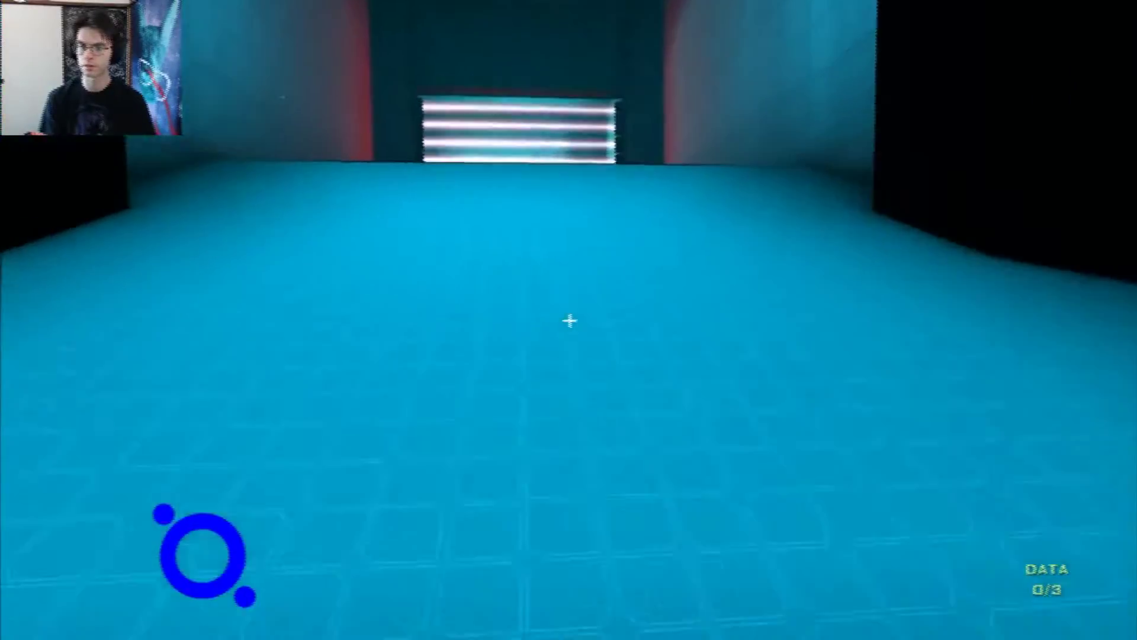
{"action": "key", "text": "w"}
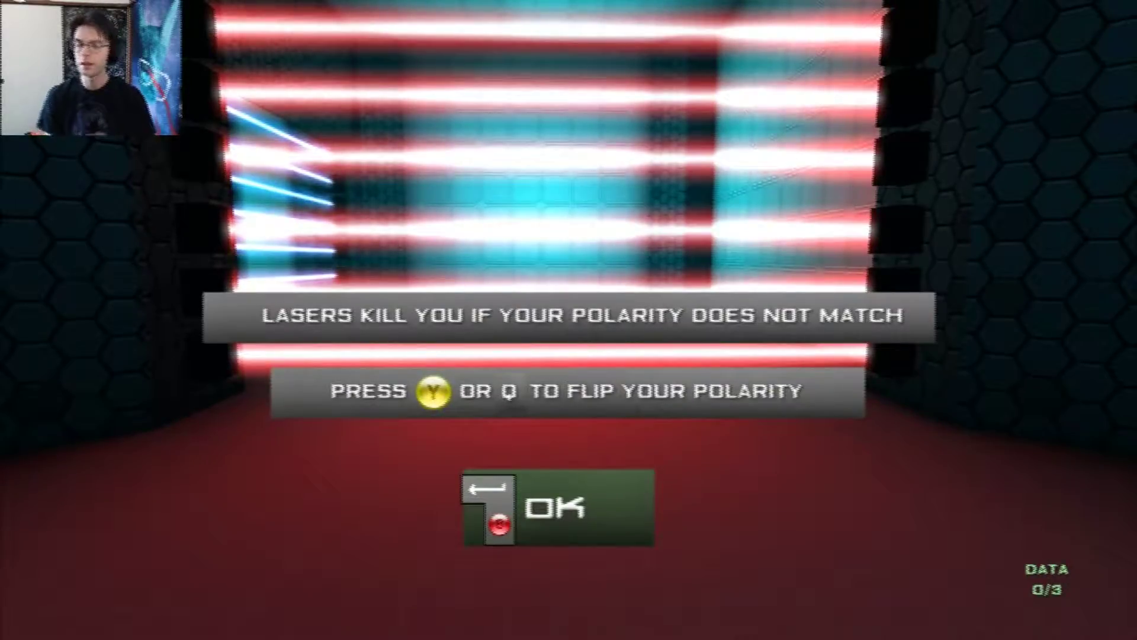
{"action": "key", "text": "Return"}
{"action": "key", "text": "w"}
{"action": "key", "text": "q"}
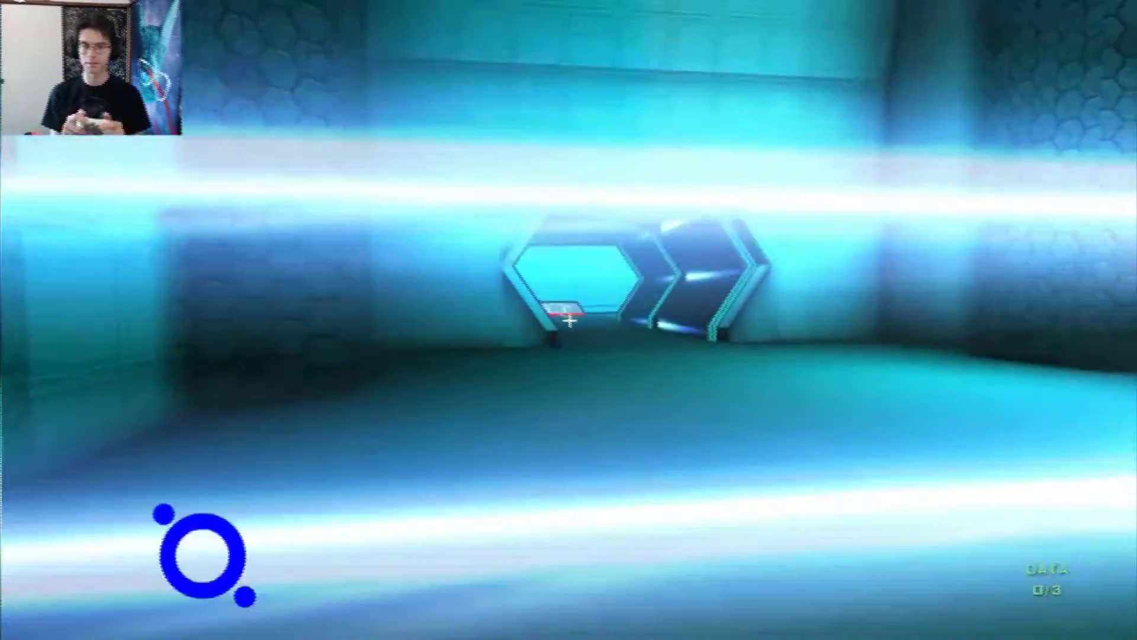
{"action": "key", "text": "w"}
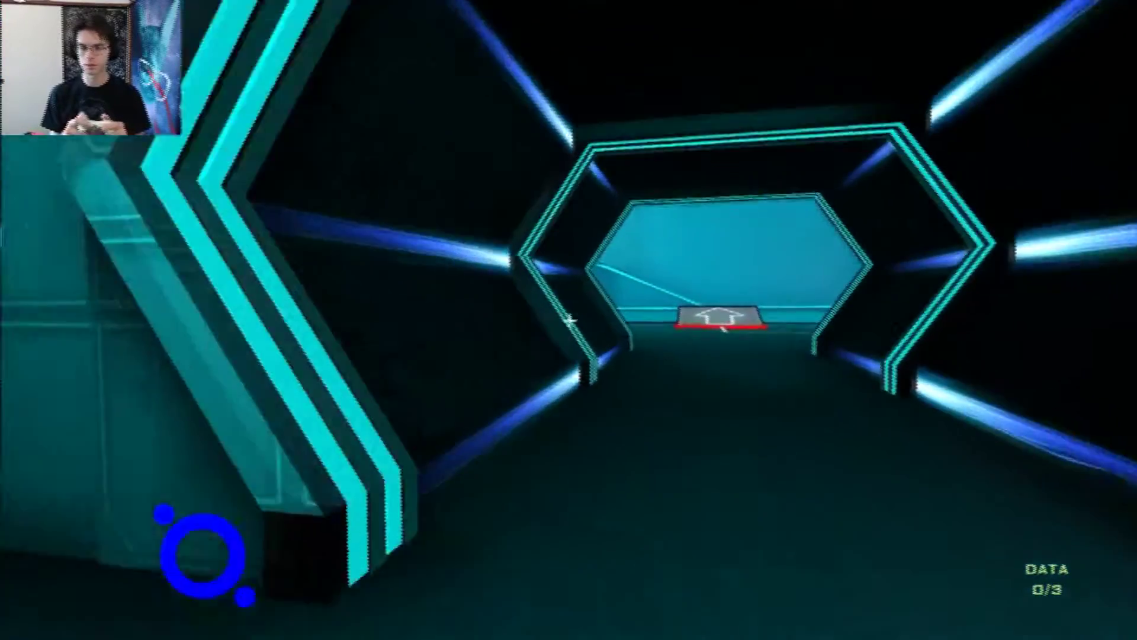
- Cross the cyan room past the arrow pad and jump the ledges to the blue wall
{"action": "key", "text": "w"}
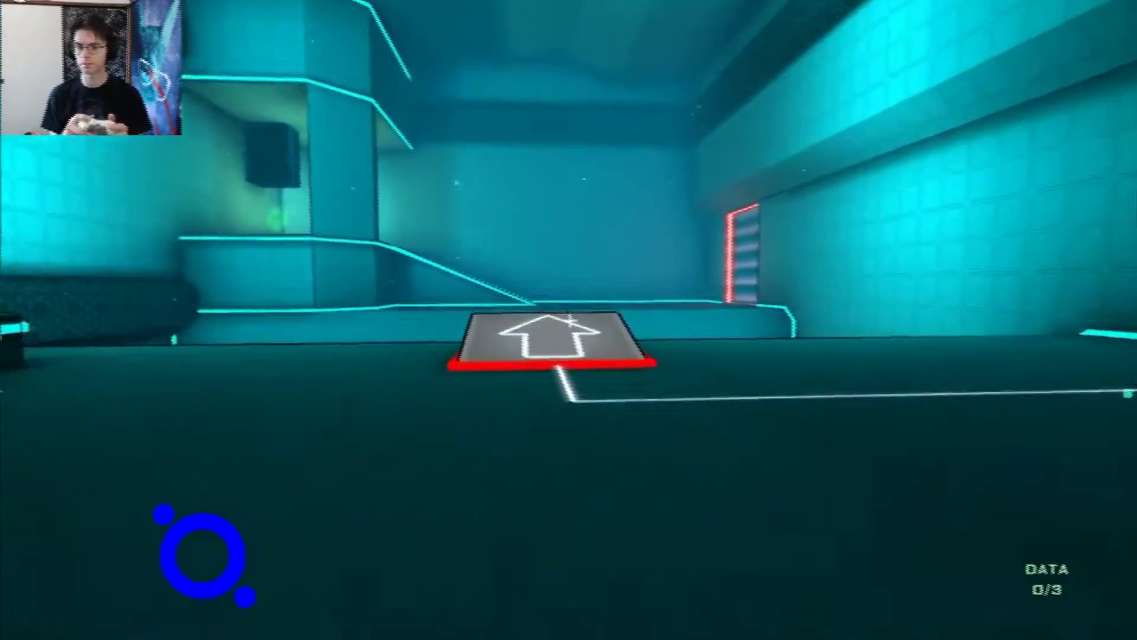
{"action": "key", "text": "w"}
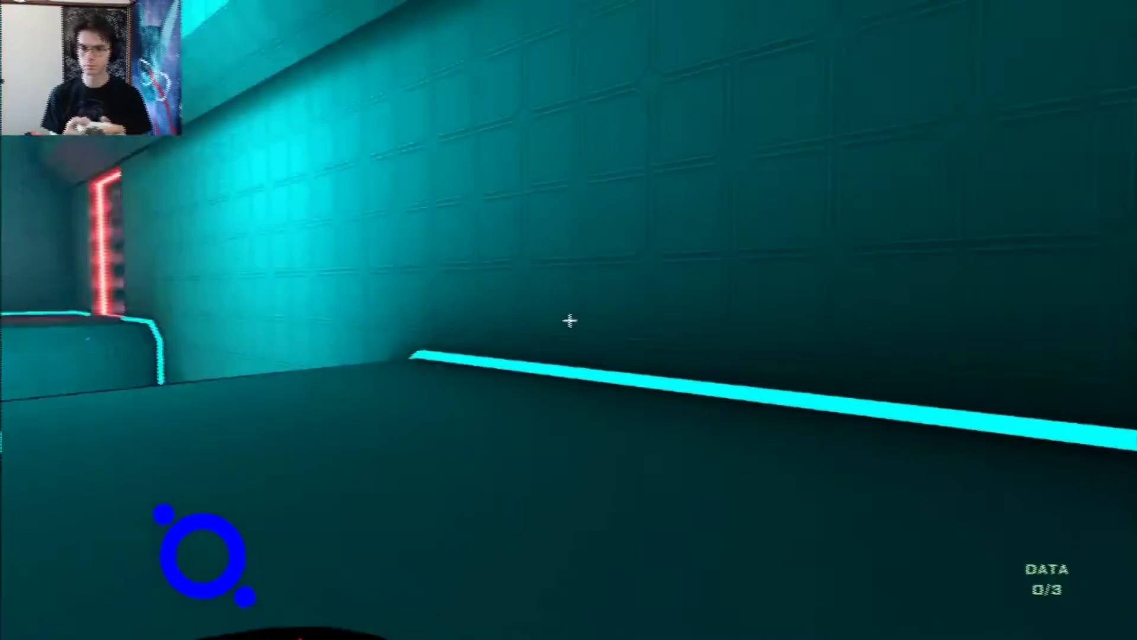
{"action": "key", "text": "w"}
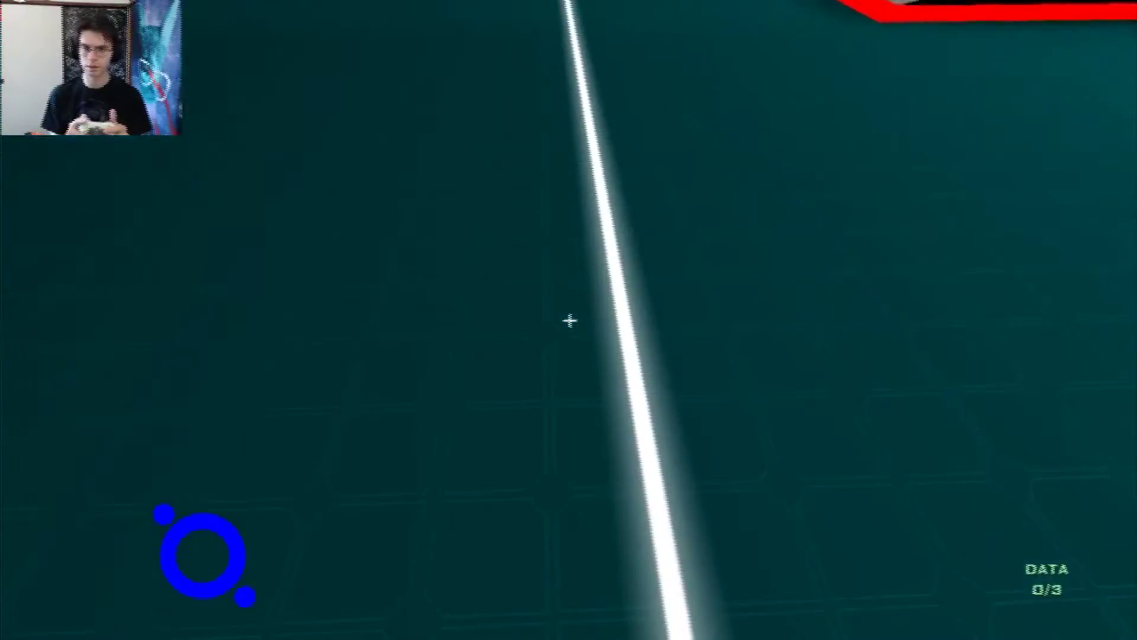
{"action": "key", "text": "w"}
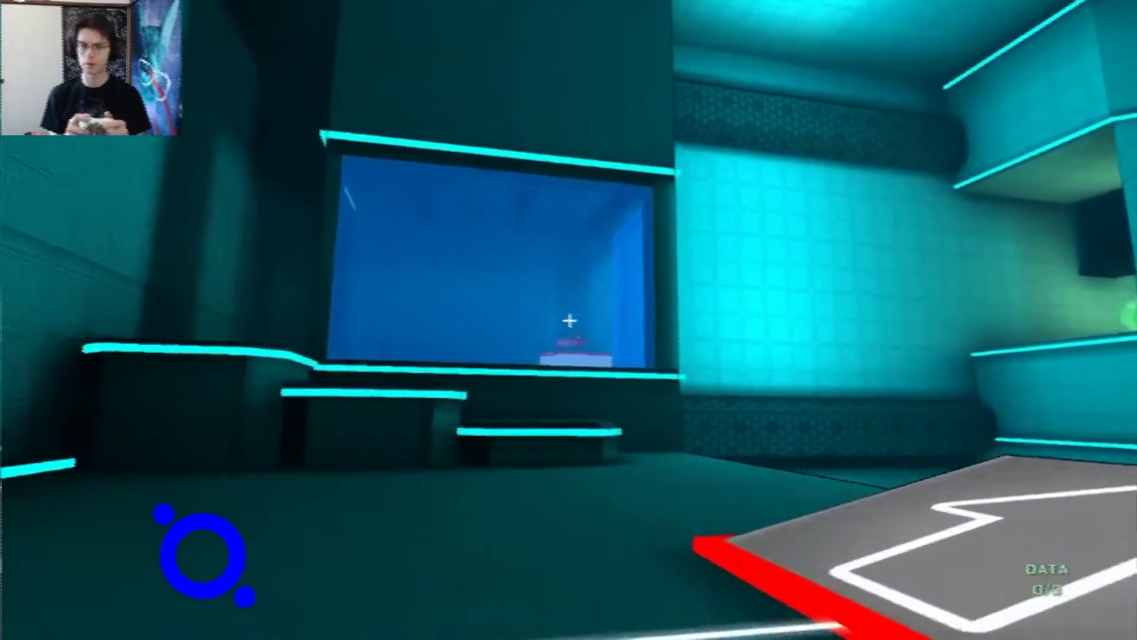
{"action": "key", "text": "w"}
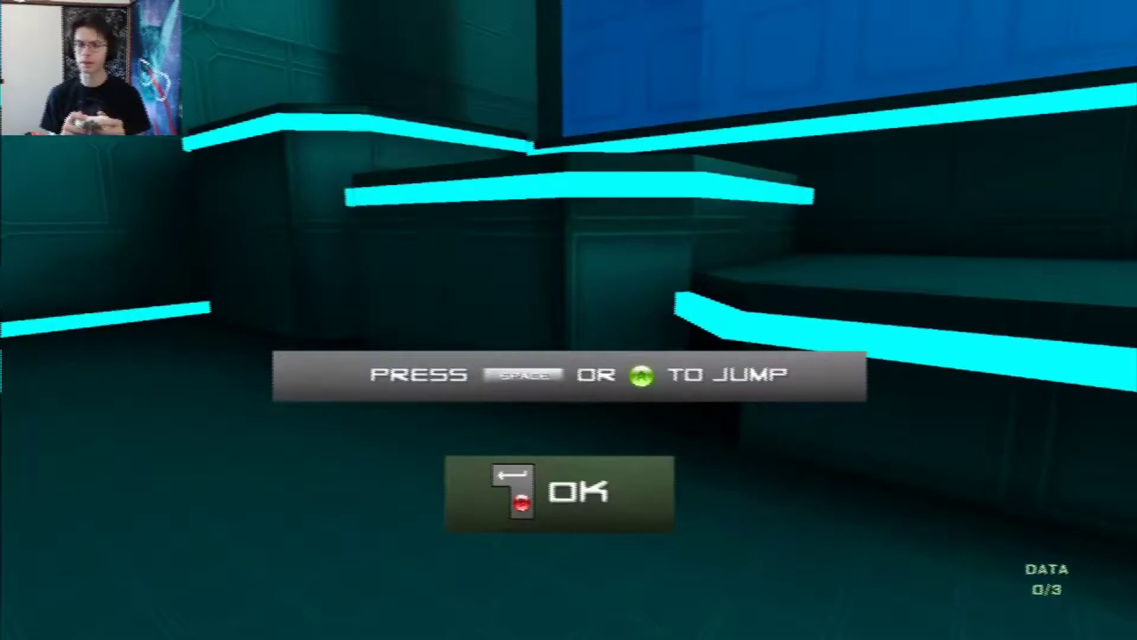
{"action": "key", "text": "Return"}
{"action": "key", "text": "w"}
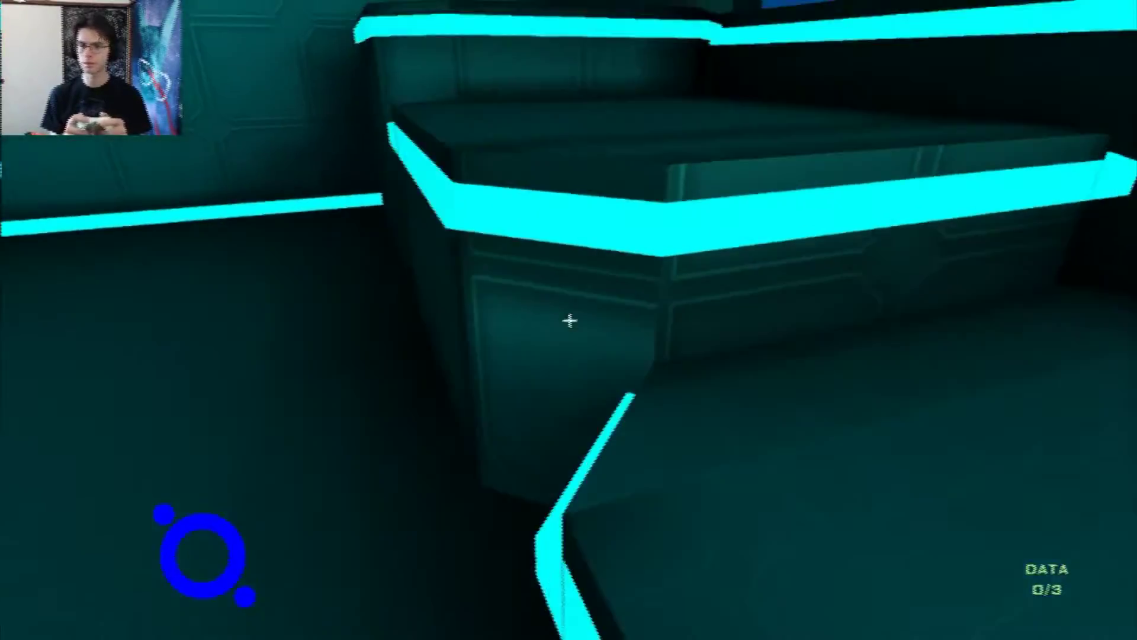
{"action": "key", "text": "w"}
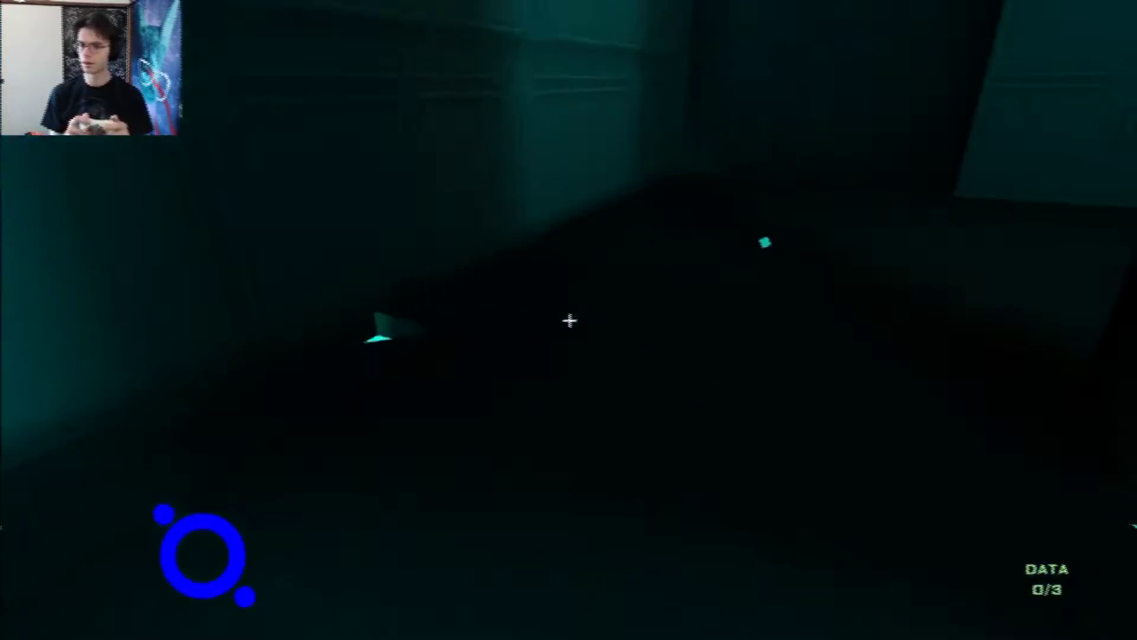
- Pick up the red cube and drop it onto the red pedestal
{"action": "key", "text": "w"}
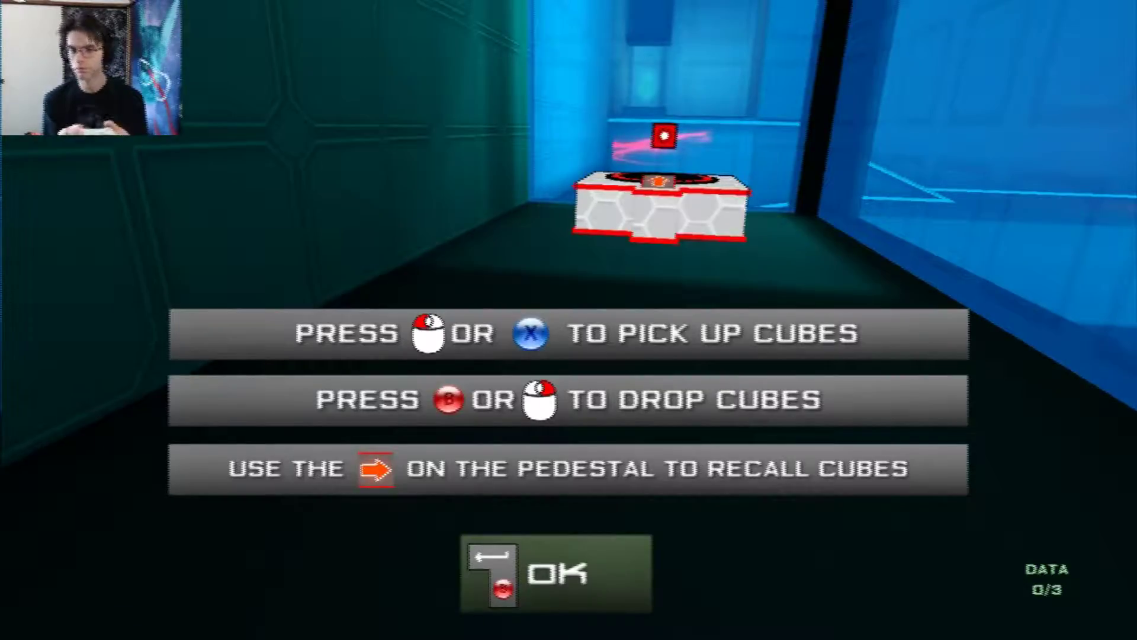
{"action": "key", "text": "Return"}
{"action": "key", "text": "w"}
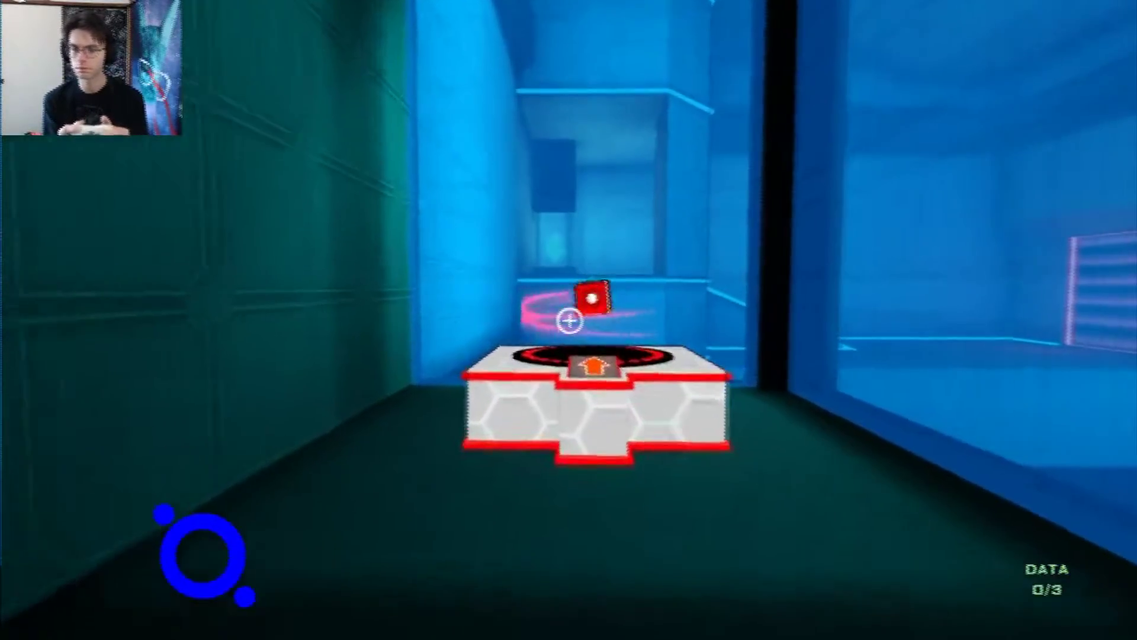
{"action": "key", "text": "w"}
{"action": "key", "text": "space"}
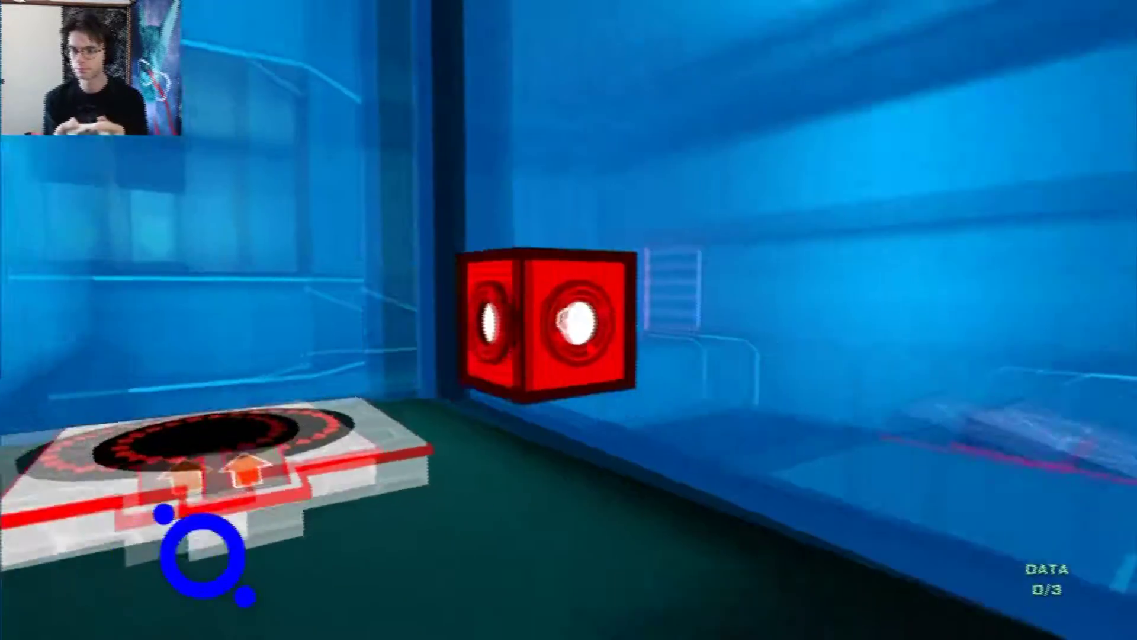
{"action": "key", "text": "w"}
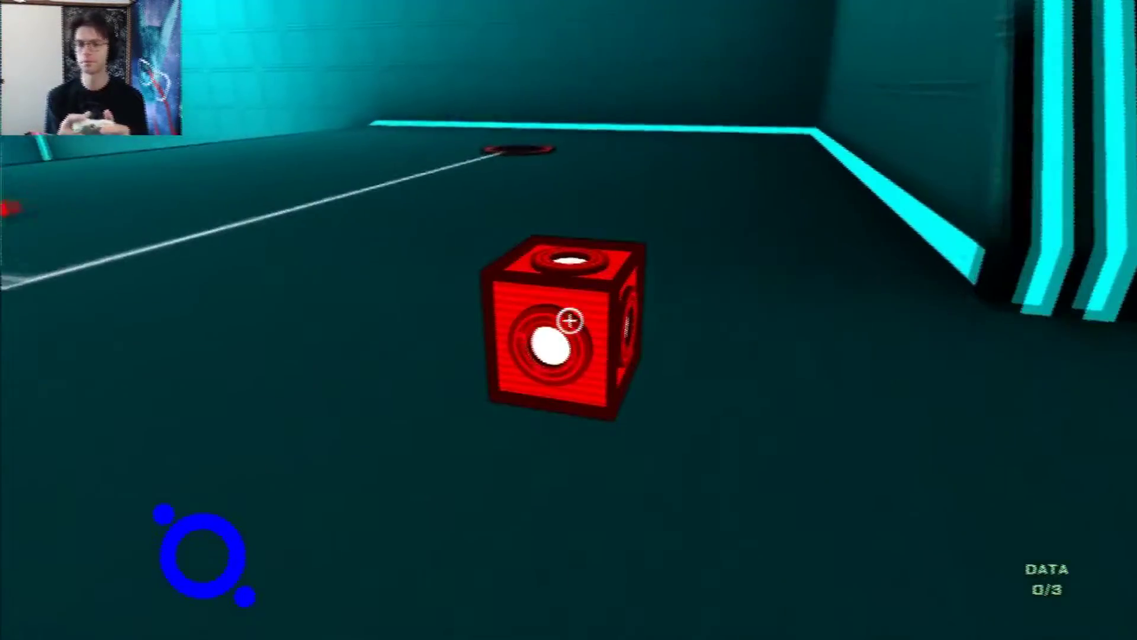
{"action": "key", "text": "w"}
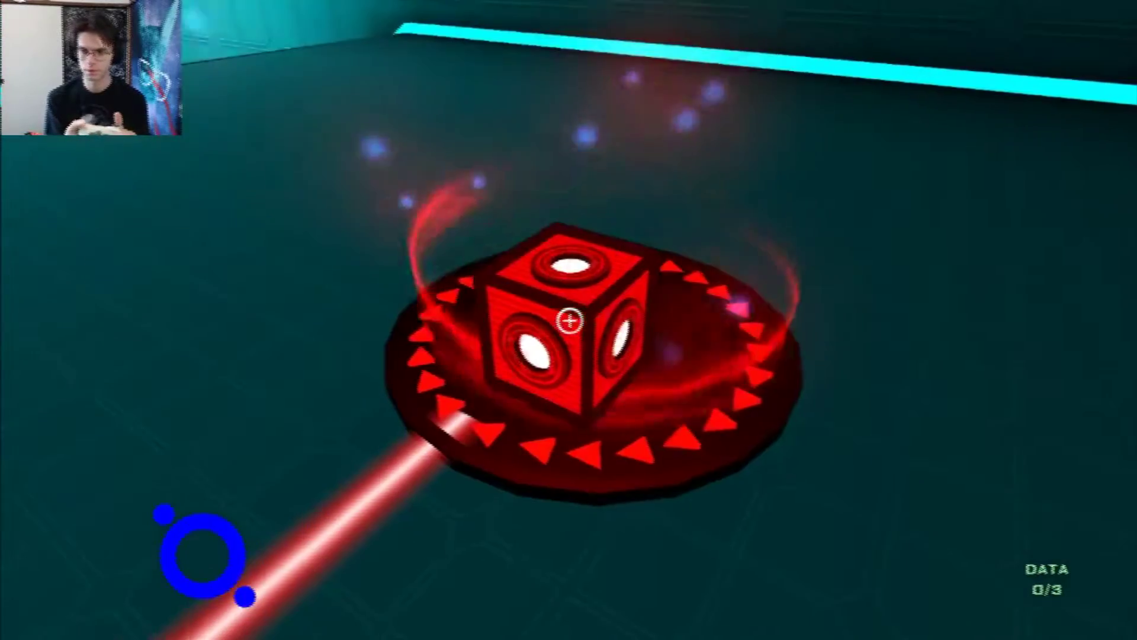
{"action": "key", "text": "e"}
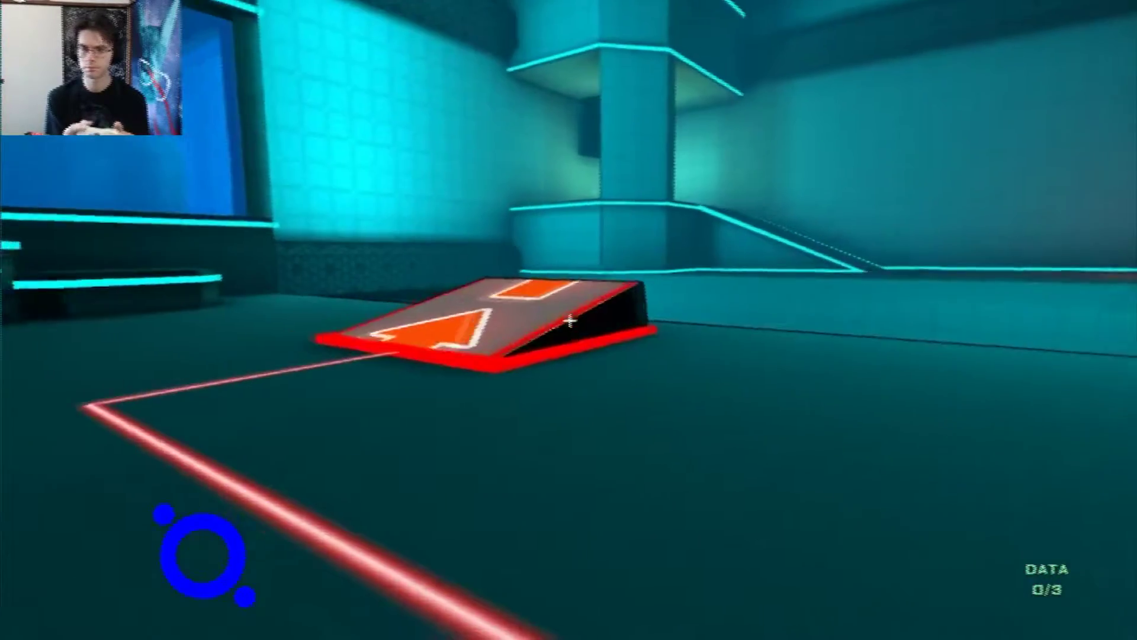
- Launch off the orange pad and climb to the glowing data fragment pedestal
{"action": "key", "text": "w"}
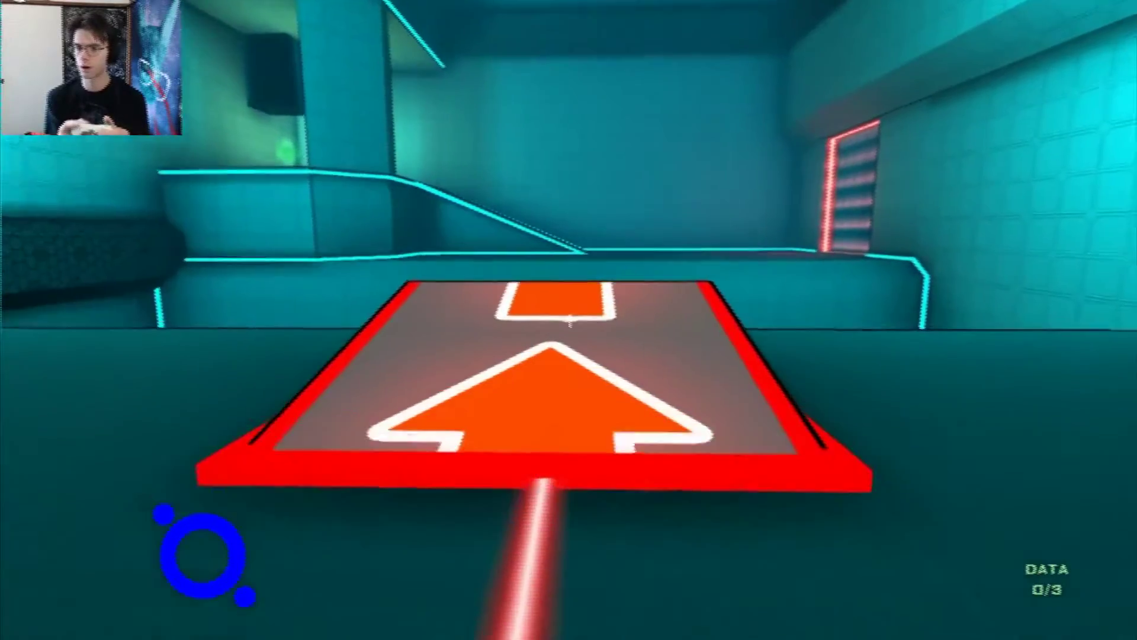
{"action": "key", "text": "w"}
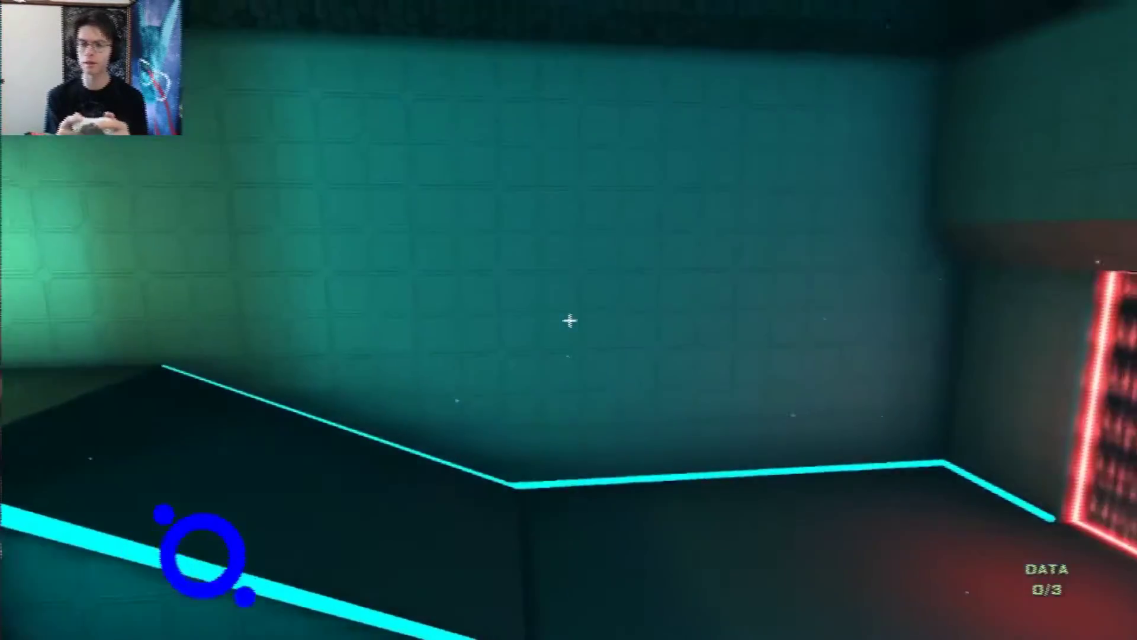
{"action": "key", "text": "w"}
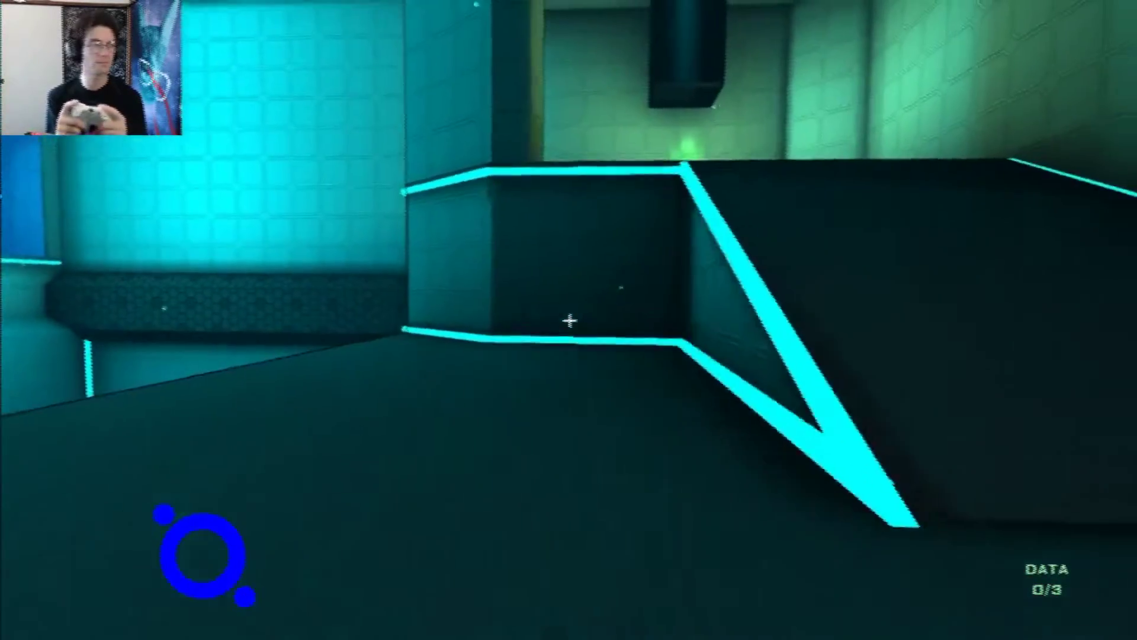
{"action": "key", "text": "w"}
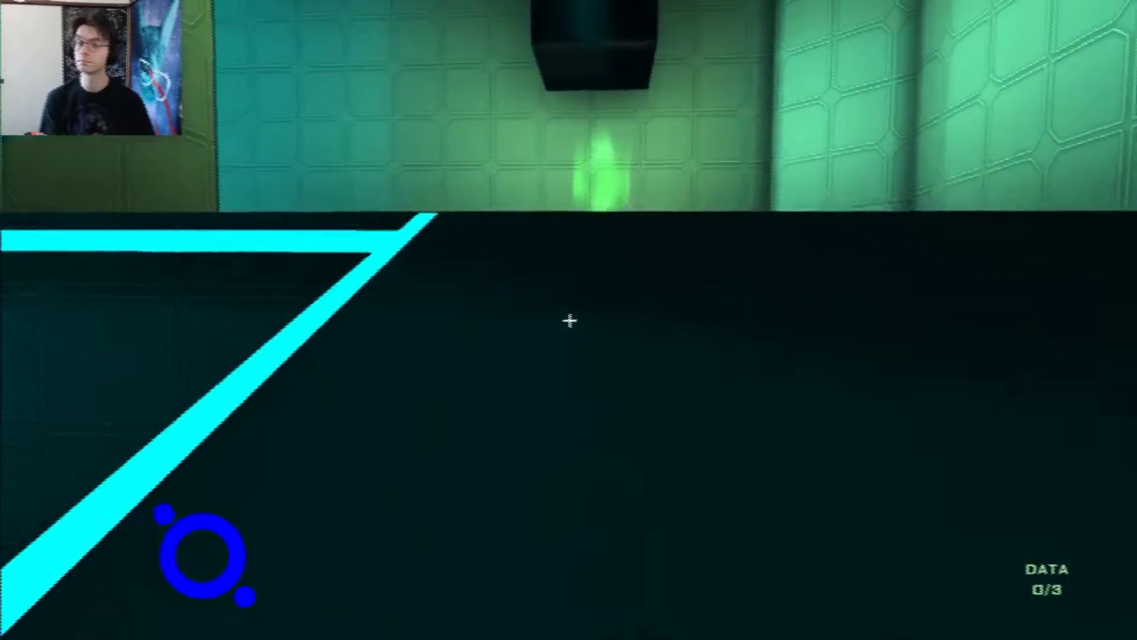
{"action": "key", "text": "w"}
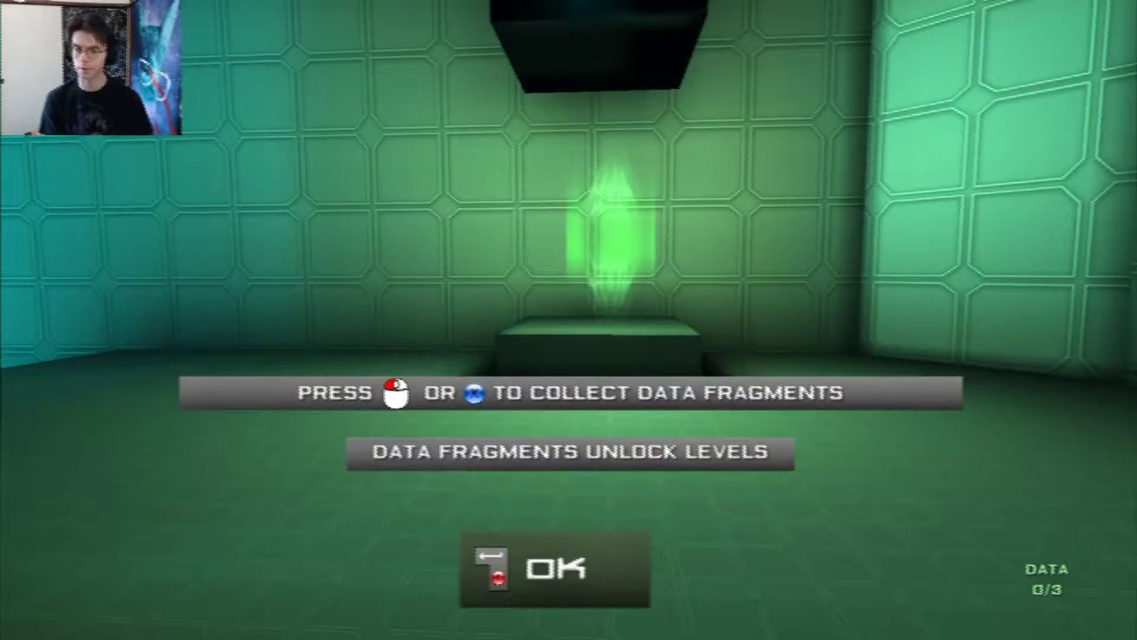
- Collect the first data fragment from its pedestal
{"action": "key", "text": "Return"}
{"action": "key", "text": "w"}
{"action": "left_click", "coordinate": [569, 319]}
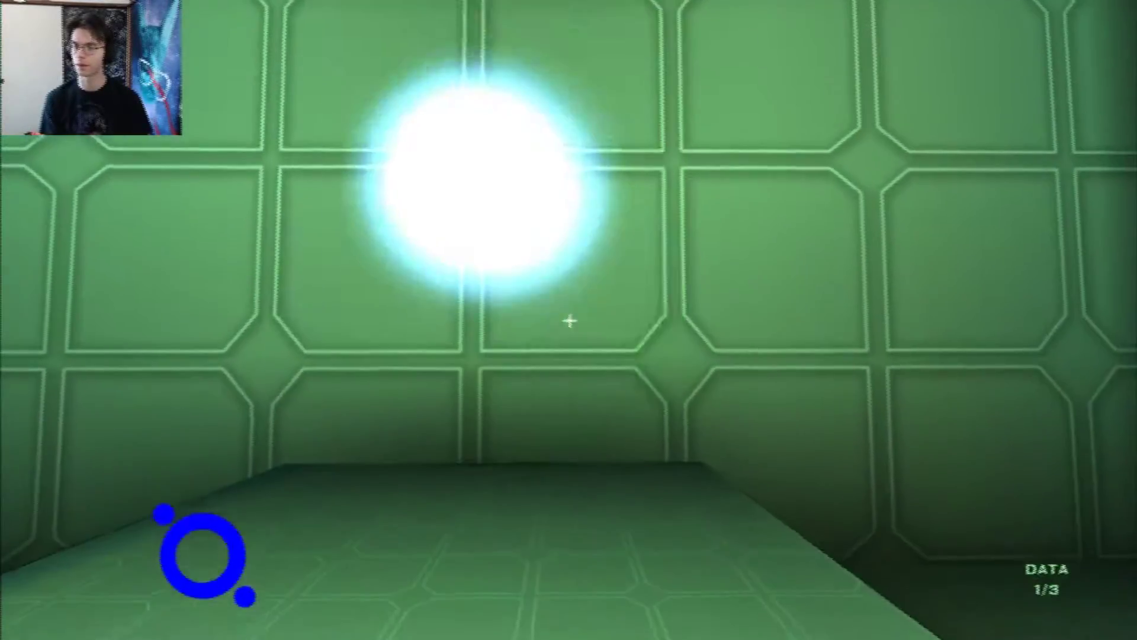
{"action": "key", "text": "w"}
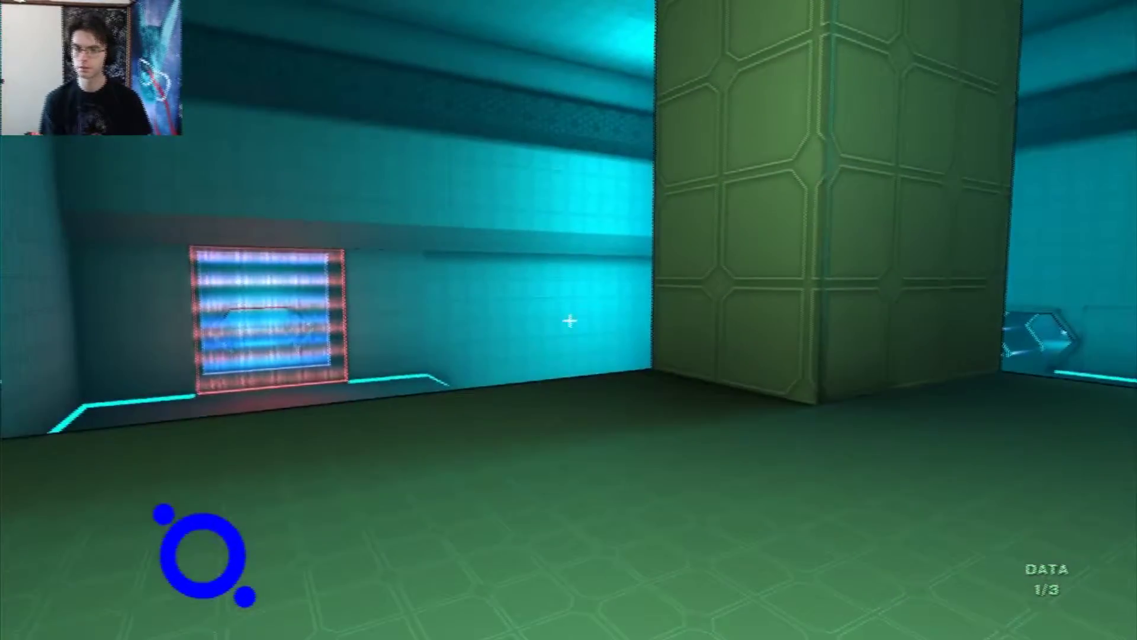
- Switch to red to pass the red gate, switch back to blue, and grab the green fragment
{"action": "key", "text": "w"}
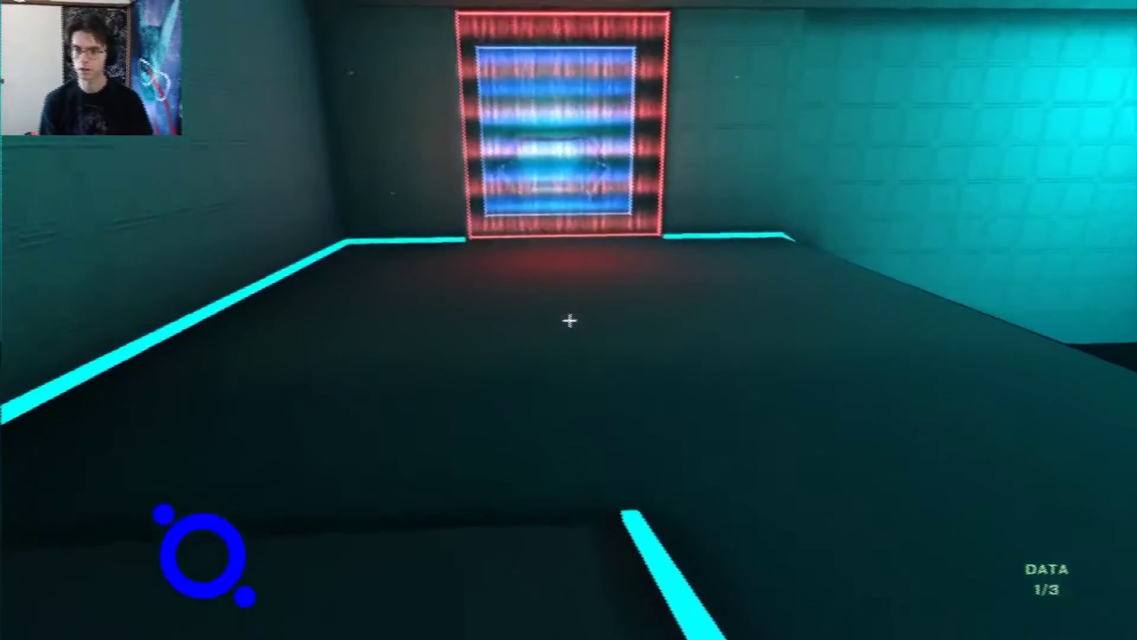
{"action": "key", "text": "w"}
{"action": "right_click", "coordinate": [568, 320]}
{"action": "key", "text": "w"}
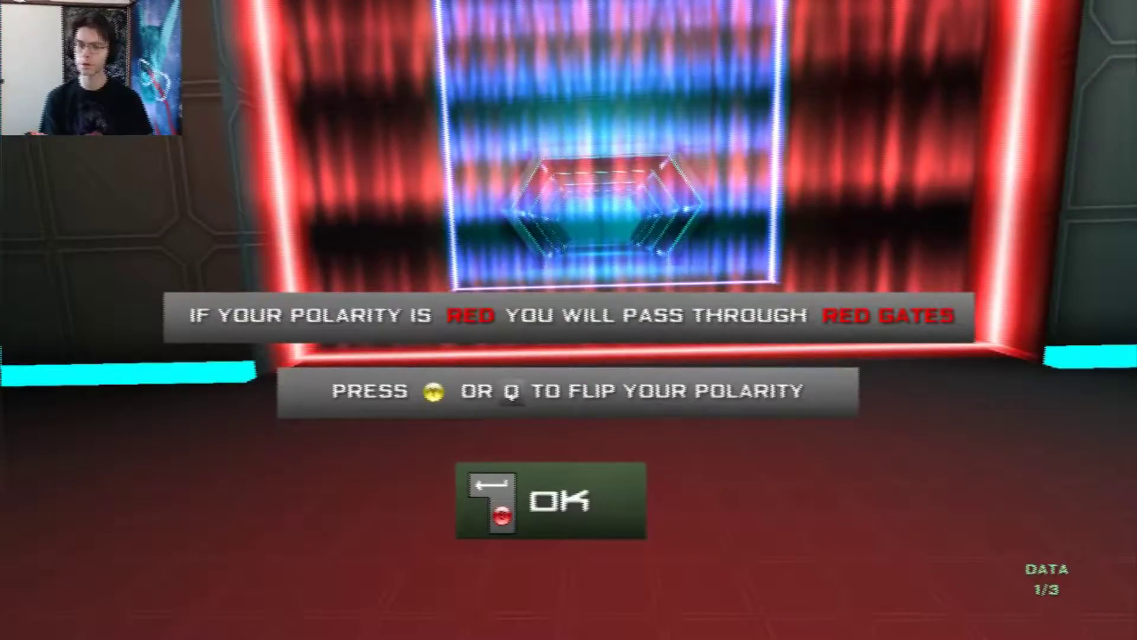
{"action": "key", "text": "w"}
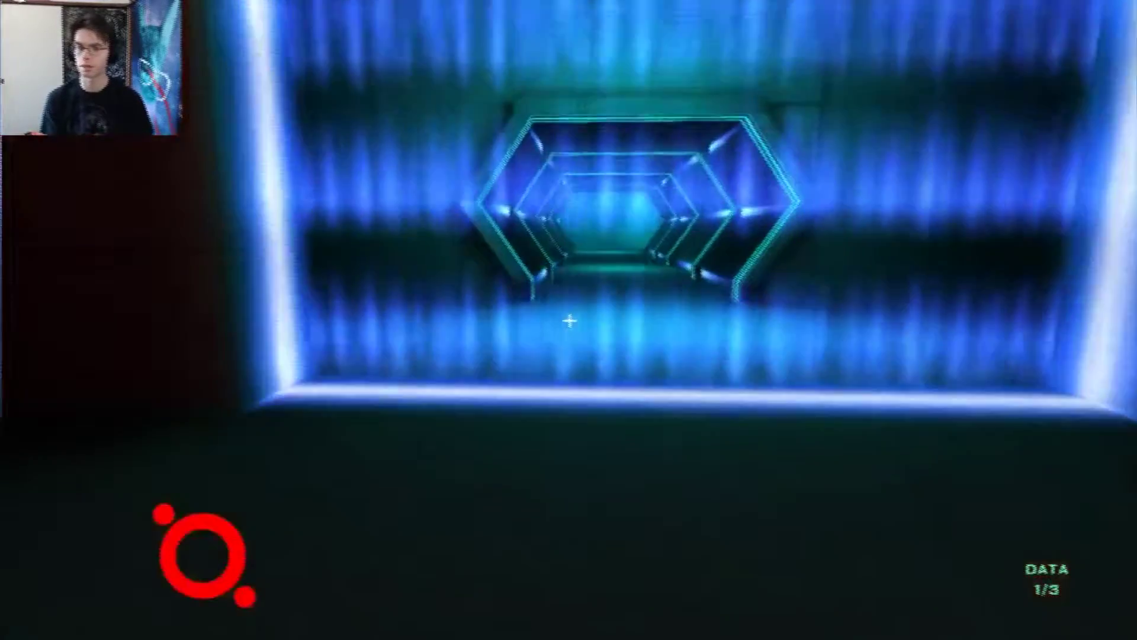
{"action": "right_click", "coordinate": [569, 320]}
{"action": "key", "text": "w"}
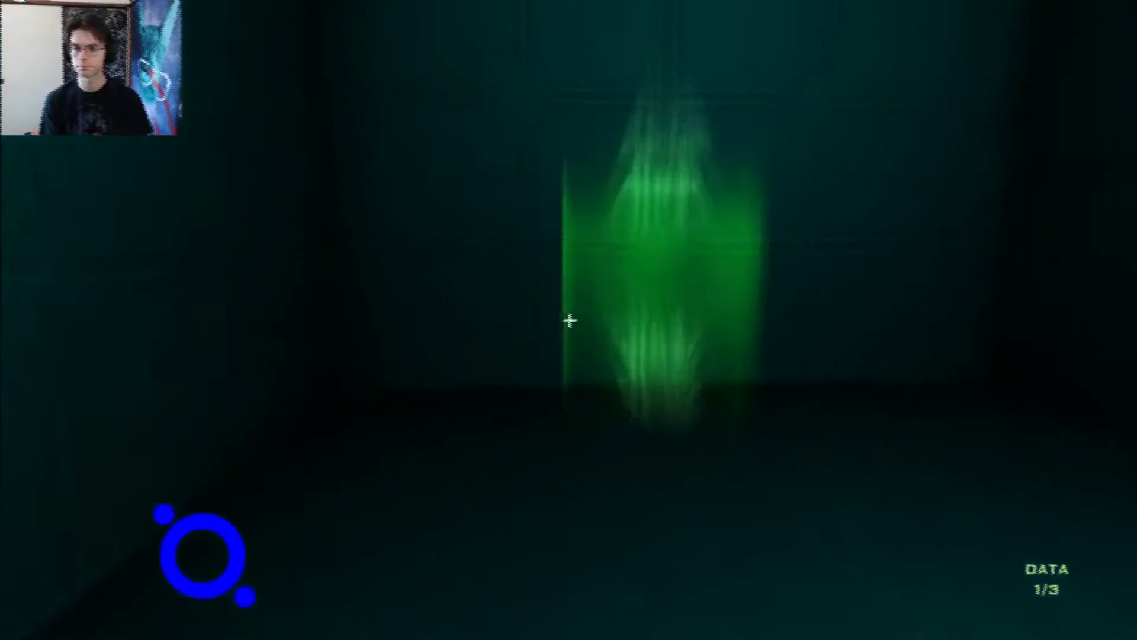
{"action": "key", "text": "w"}
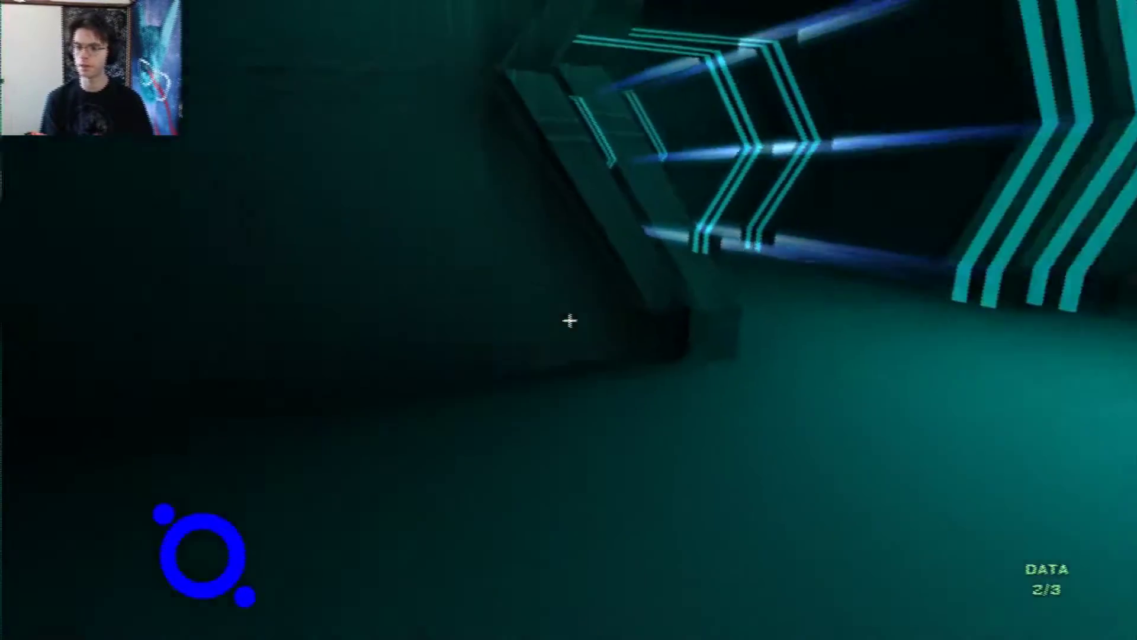
- Follow the hexagonal tunnel to the glowing barrier and pick up the red cube
{"action": "key", "text": "w"}
{"action": "key", "text": "w"}
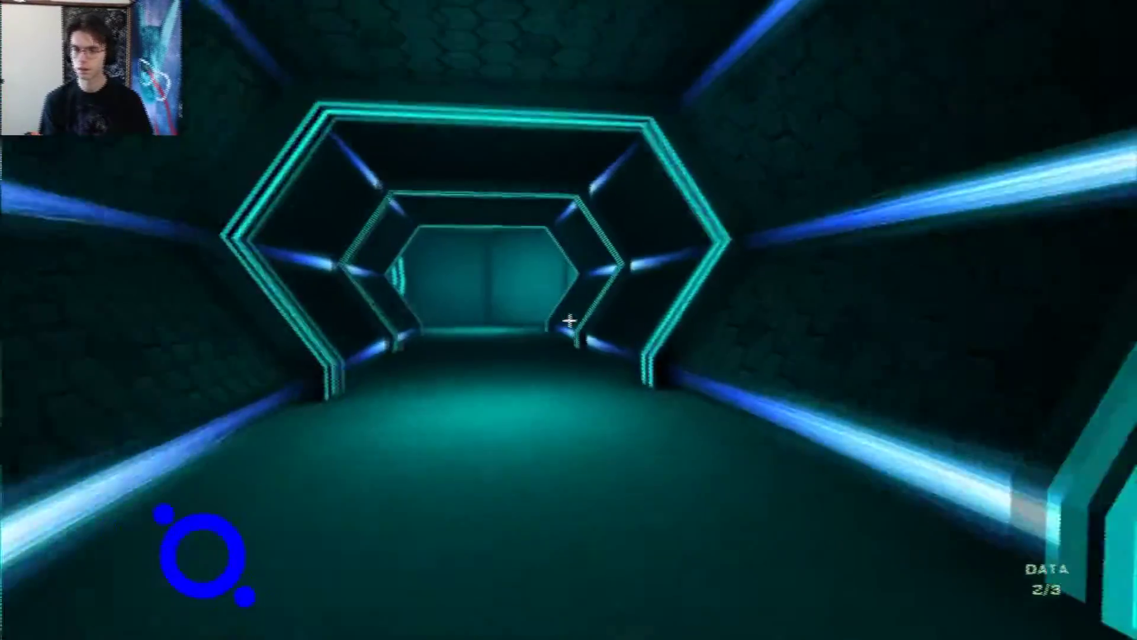
{"action": "key", "text": "w"}
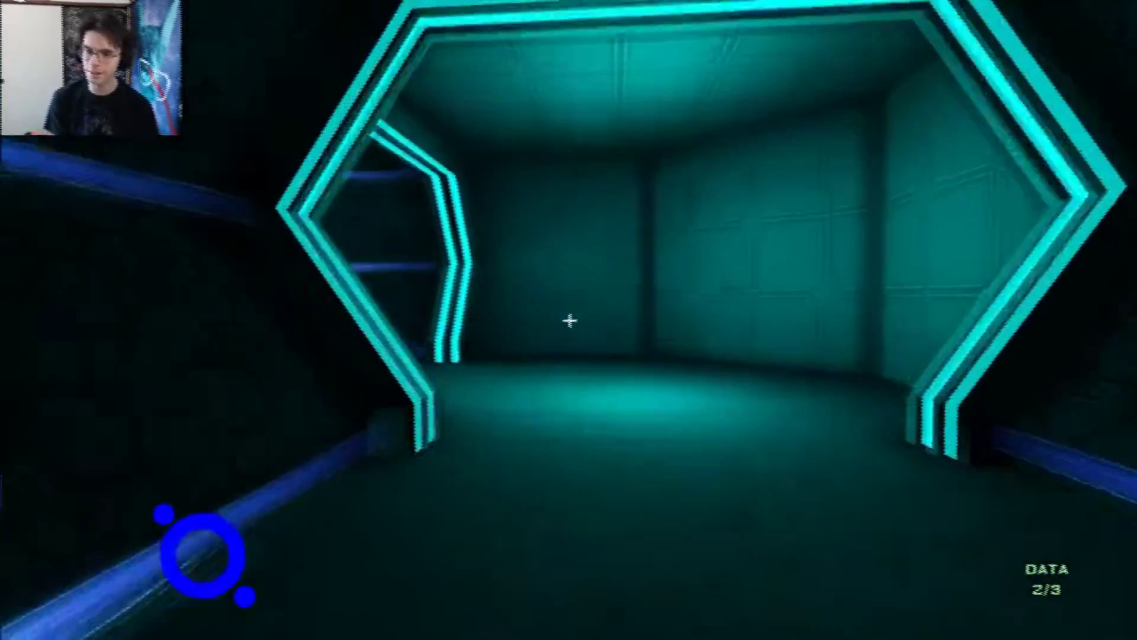
{"action": "key", "text": "w"}
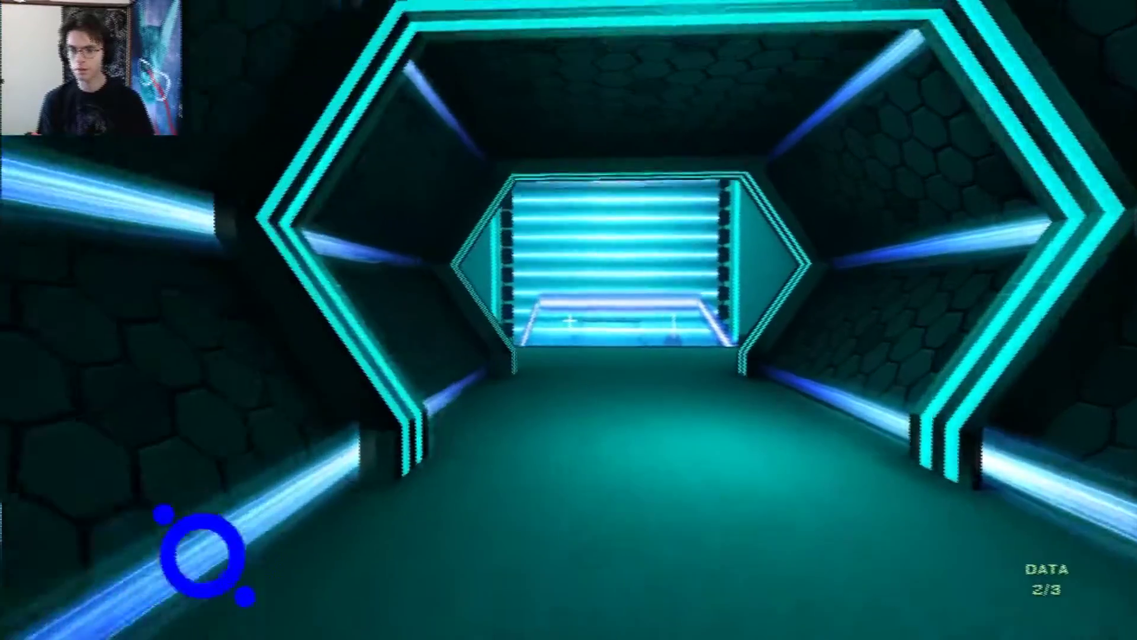
{"action": "key", "text": "w"}
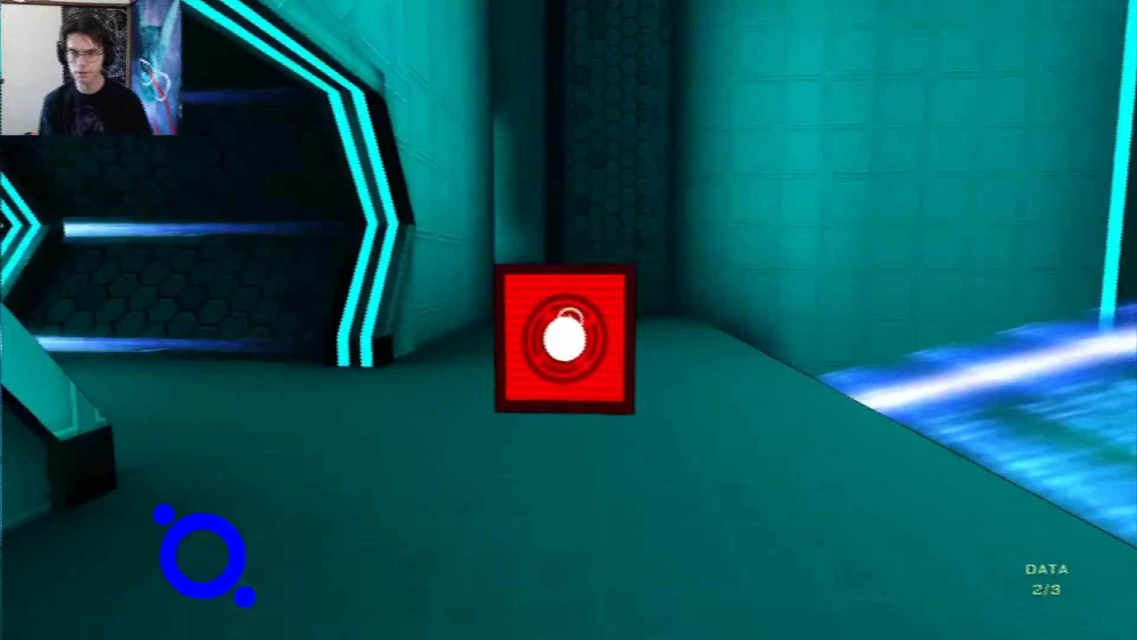
{"action": "key", "text": "e"}
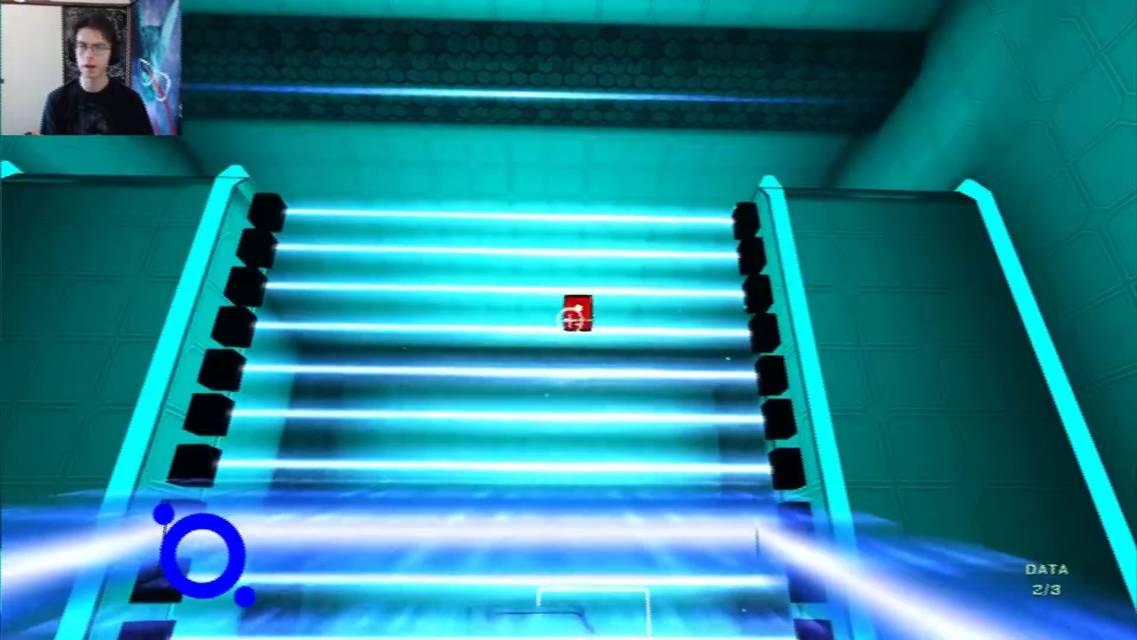
- Descend the laser stairway, continue to the next level, and collect its first fragment
{"action": "key", "text": "w"}
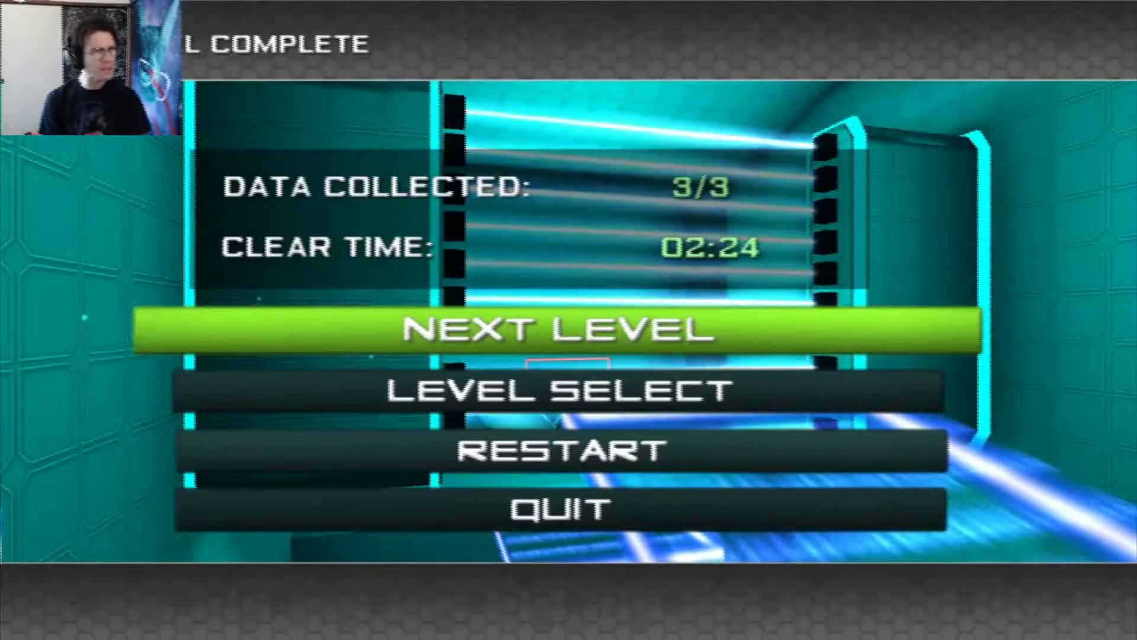
{"action": "key", "text": "Return"}
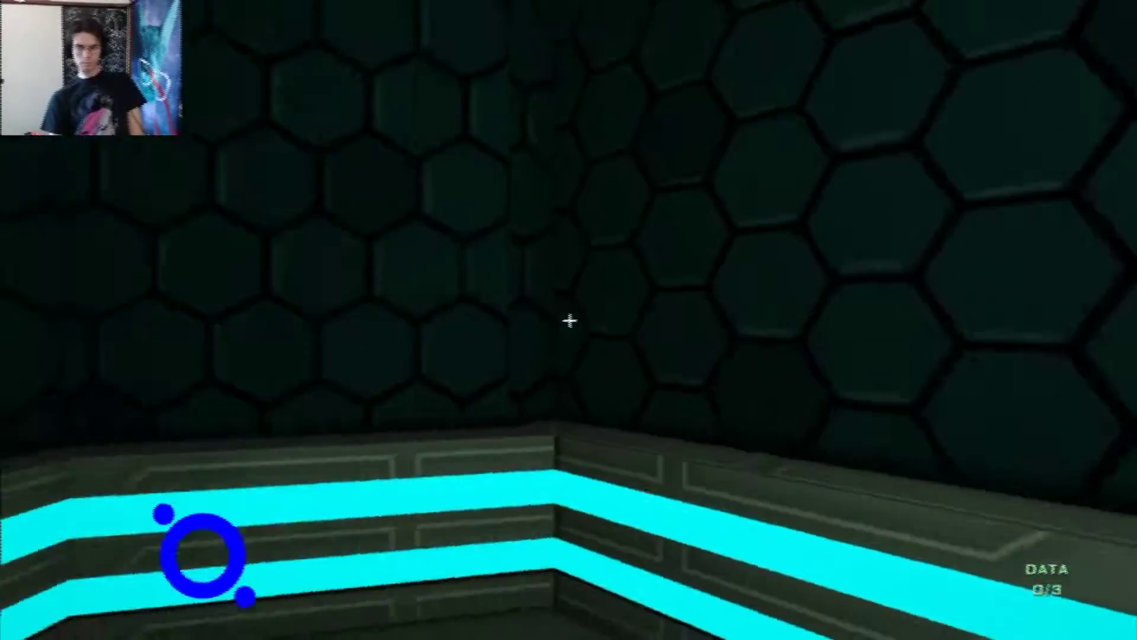
{"action": "key", "text": "w"}
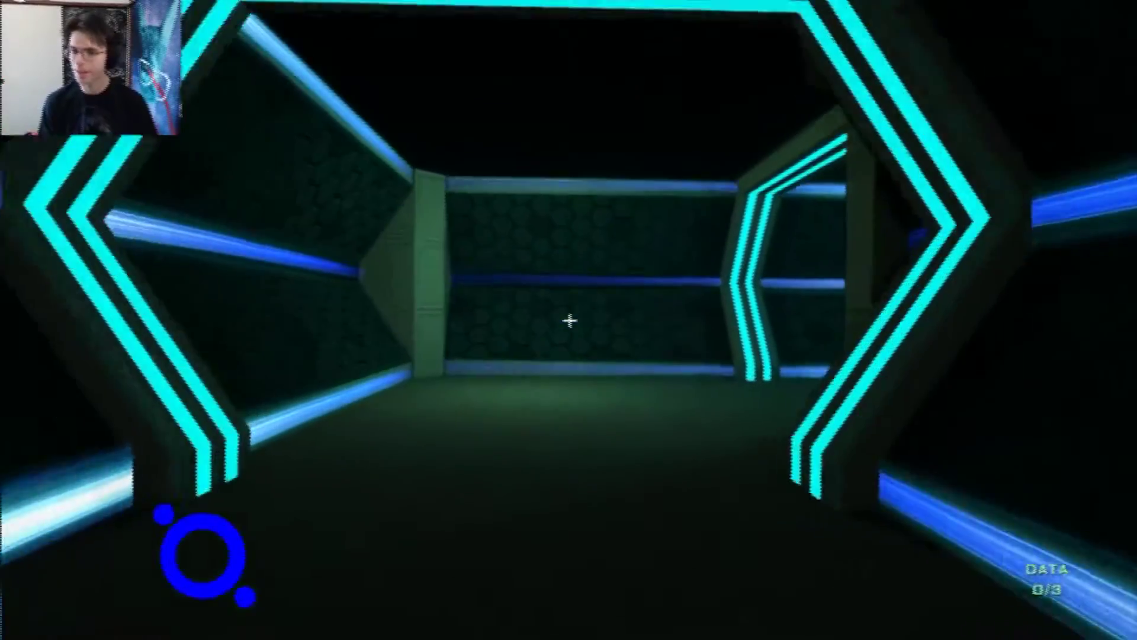
{"action": "key", "text": "w"}
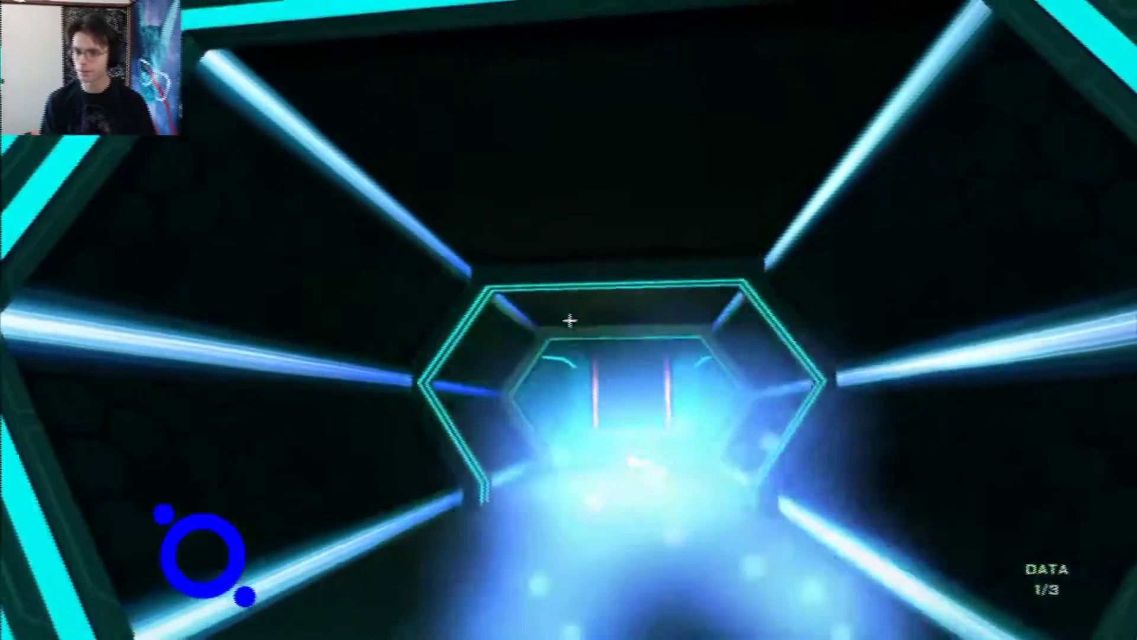
- Walk past the blue glass case and through the pillared room to the wall switch
{"action": "key", "text": "w"}
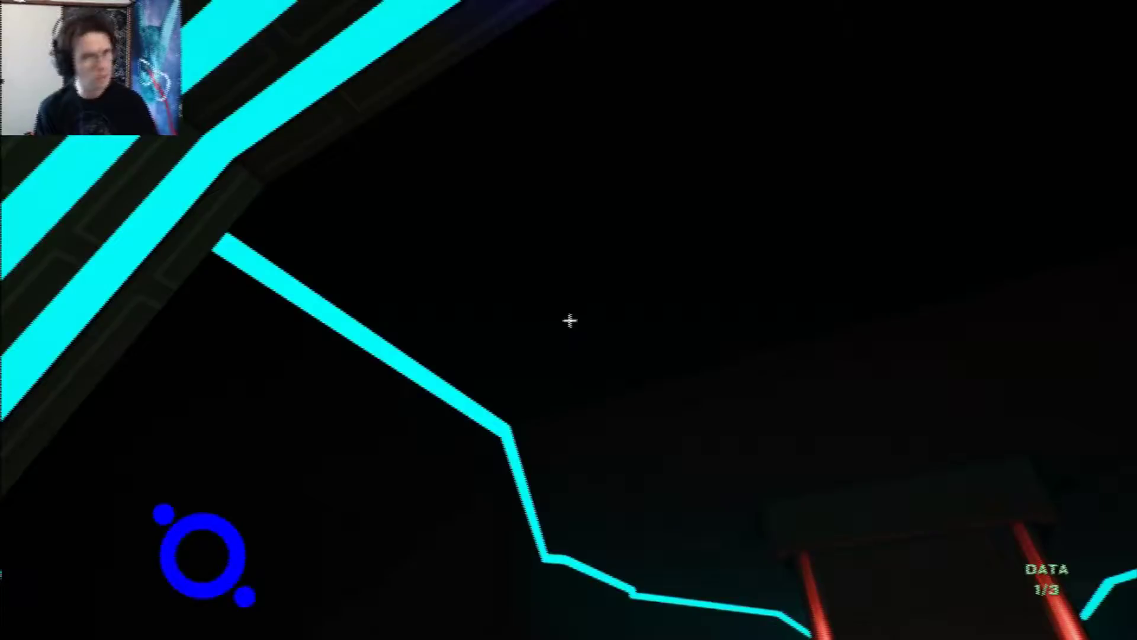
{"action": "key", "text": "w"}
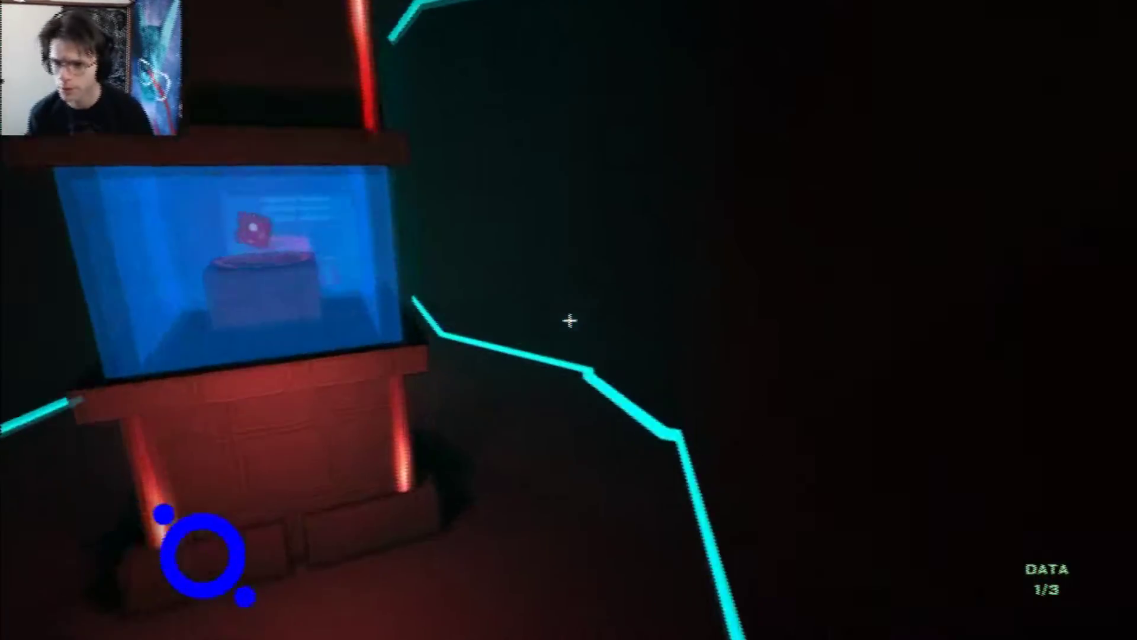
{"action": "key", "text": "w"}
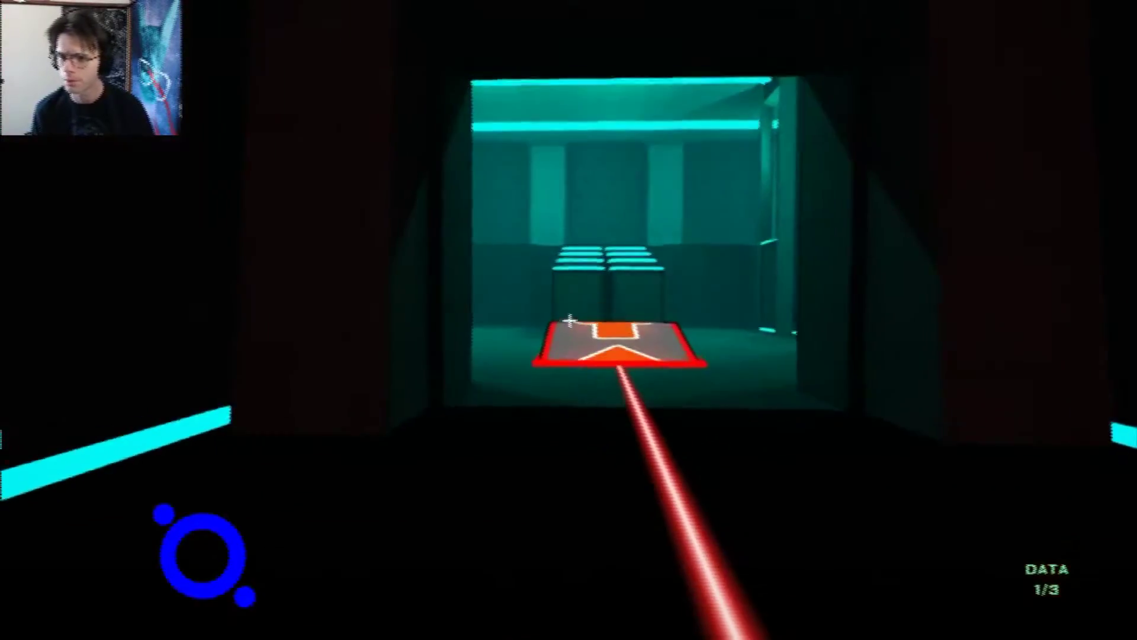
{"action": "key", "text": "w"}
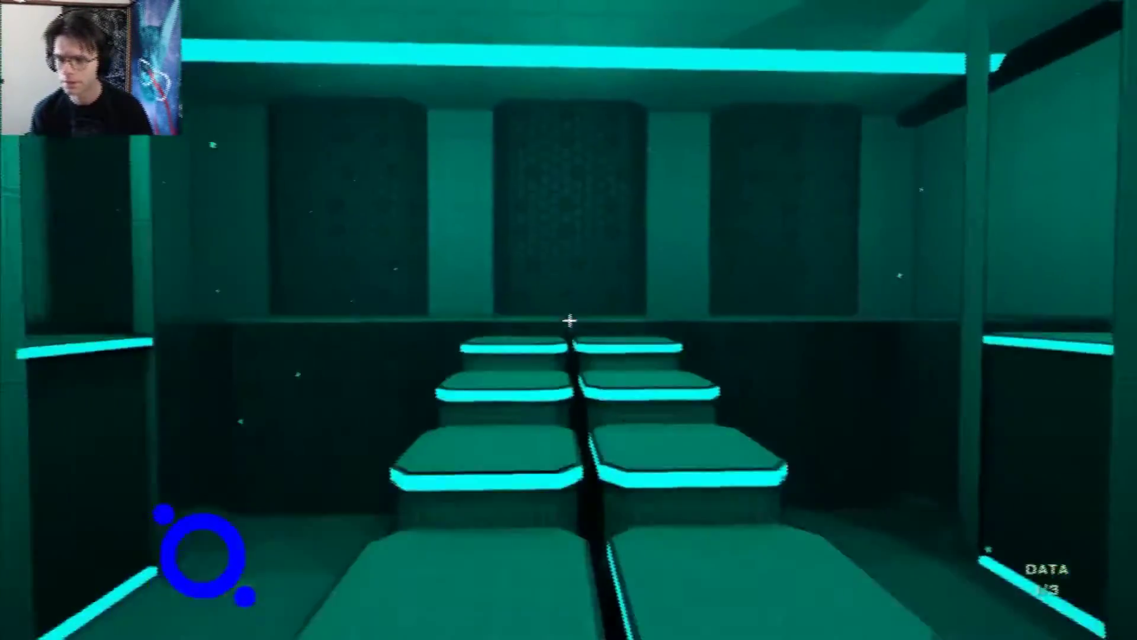
{"action": "key", "text": "w"}
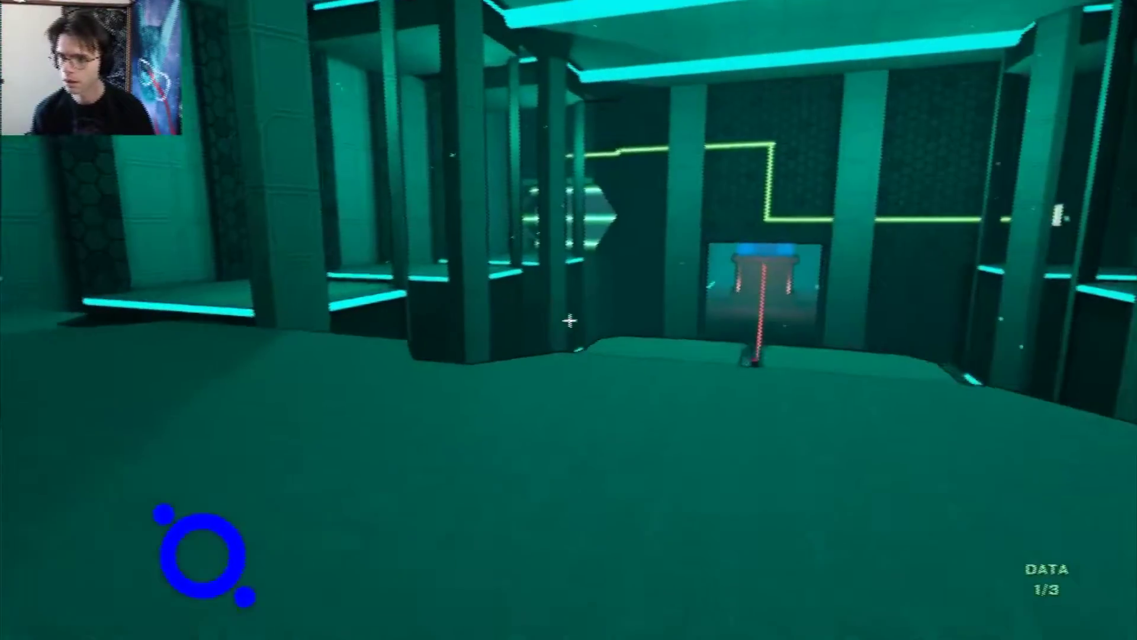
{"action": "key", "text": "w"}
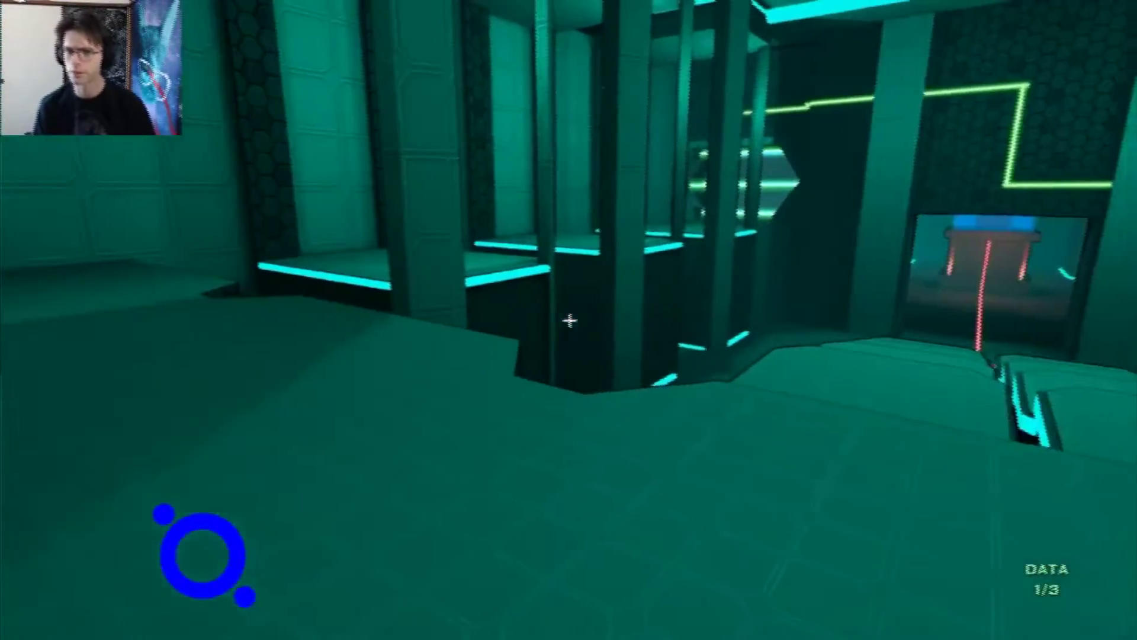
{"action": "key", "text": "w"}
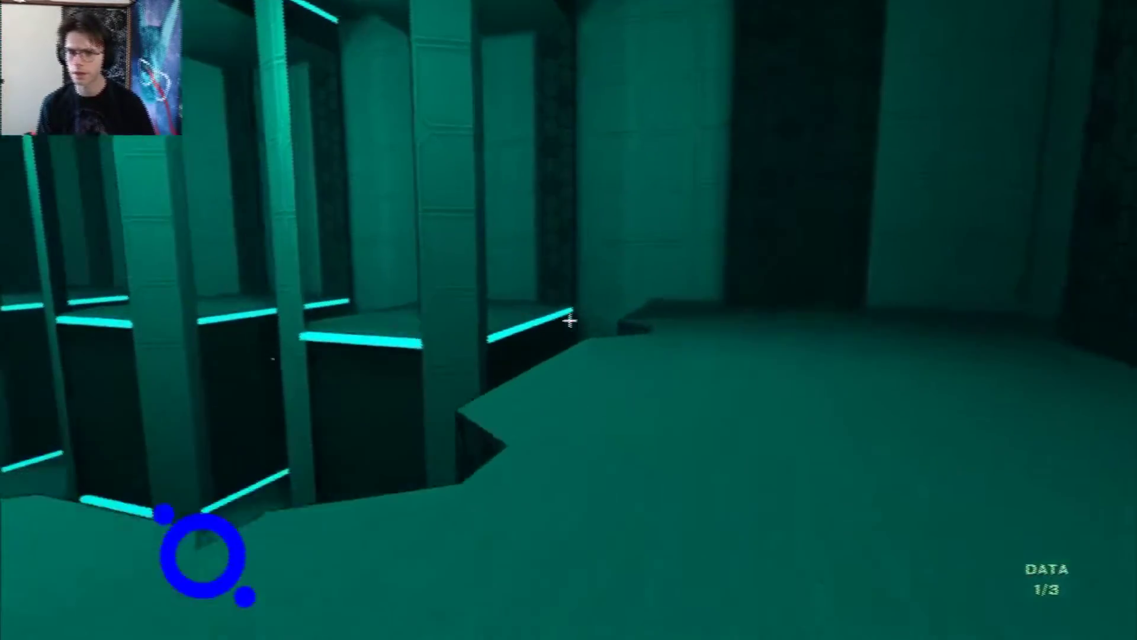
{"action": "key", "text": "w"}
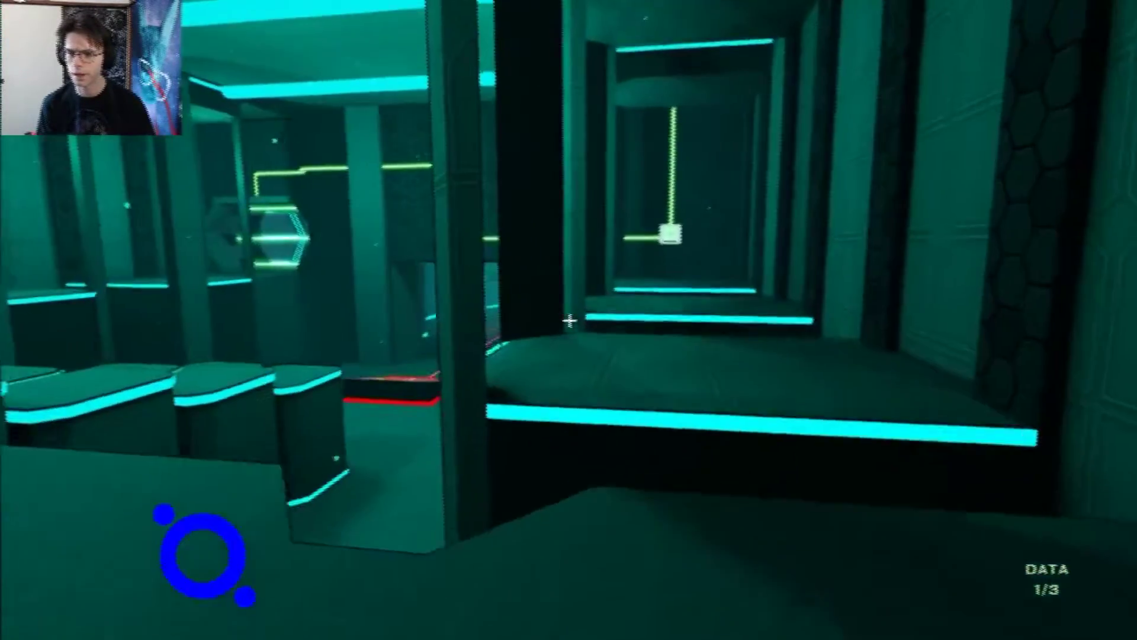
{"action": "key", "text": "w"}
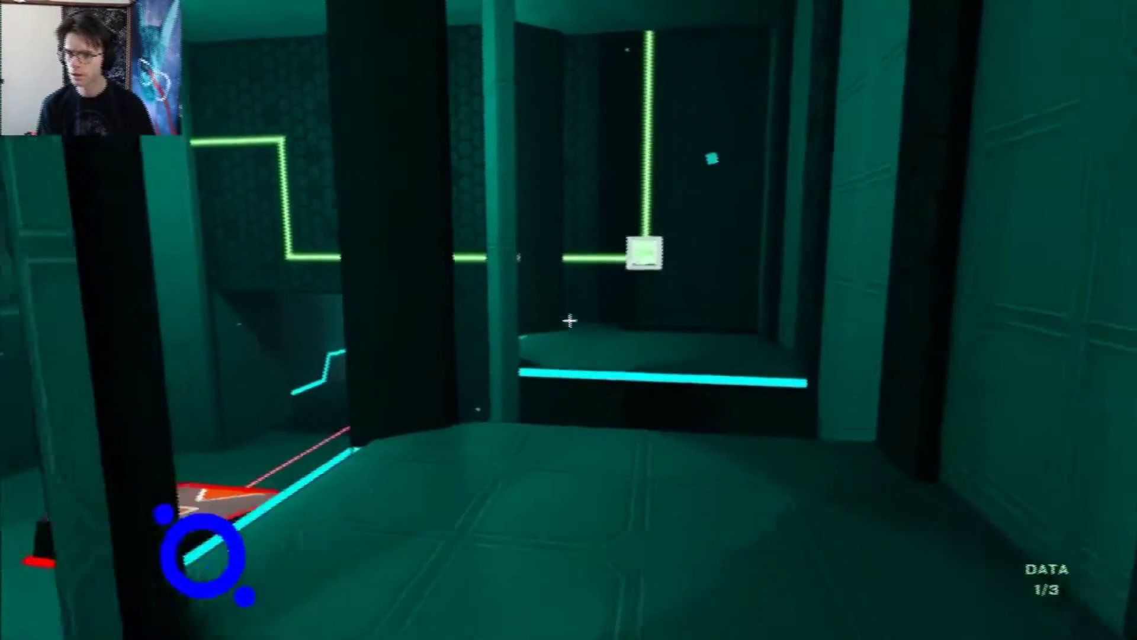
{"action": "key", "text": "w"}
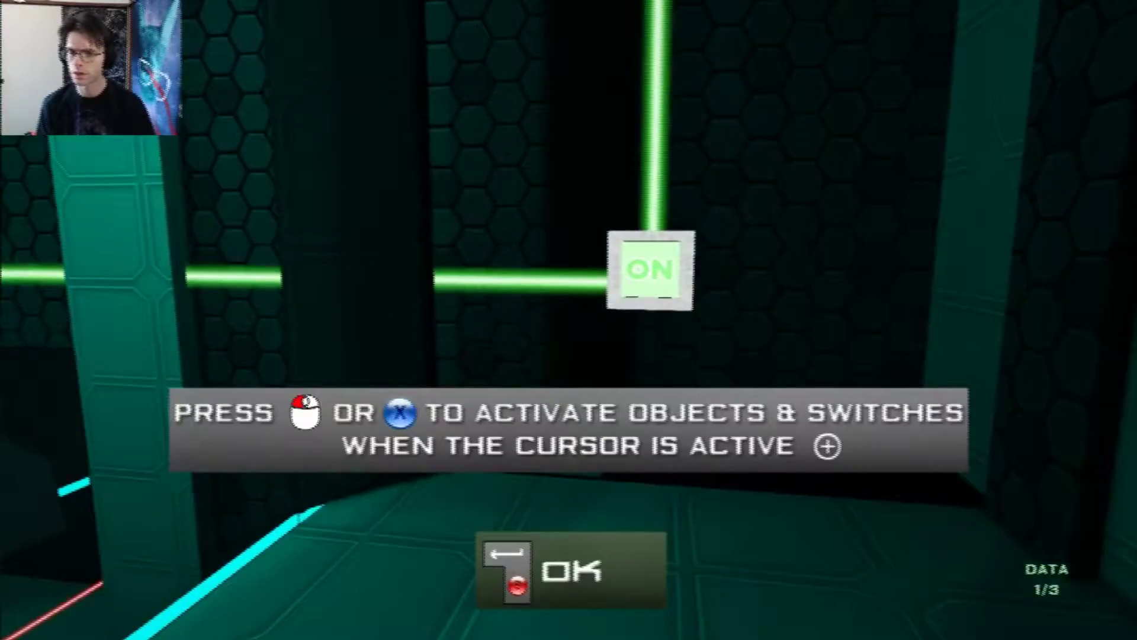
- Dismiss the switch tip and toggle the ON switch off so its beam turns white
{"action": "key", "text": "Return"}
{"action": "key", "text": "w"}
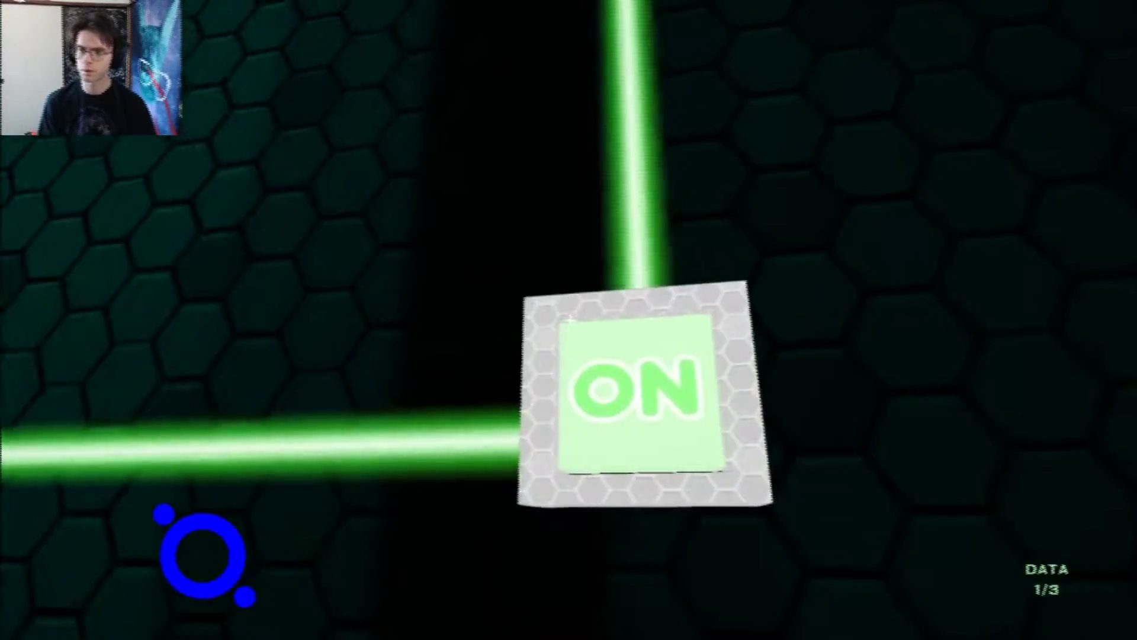
{"action": "left_click", "coordinate": [568, 320]}
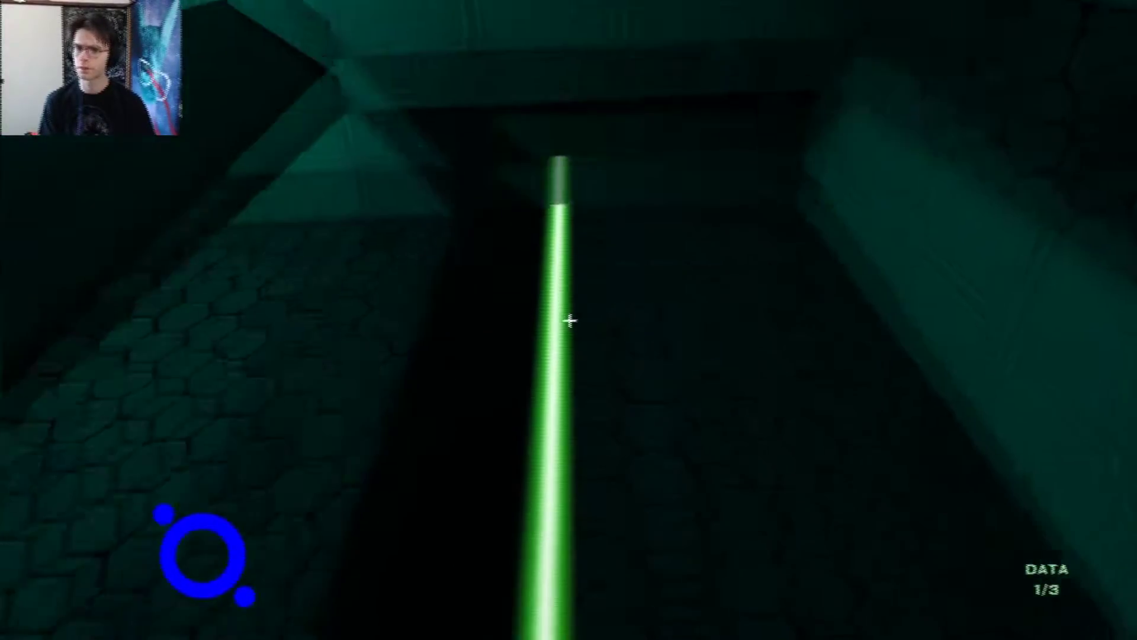
{"action": "left_click", "coordinate": [569, 319]}
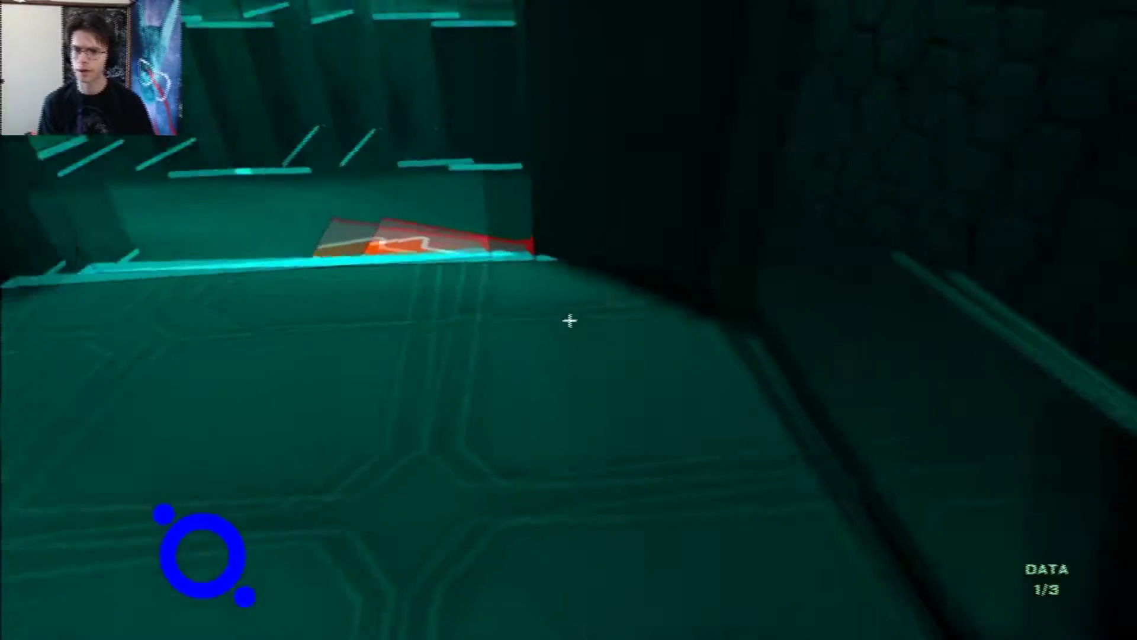
- Walk through the teal corridor and on toward the lit doorway
{"action": "key", "text": "w"}
{"action": "key", "text": "w"}
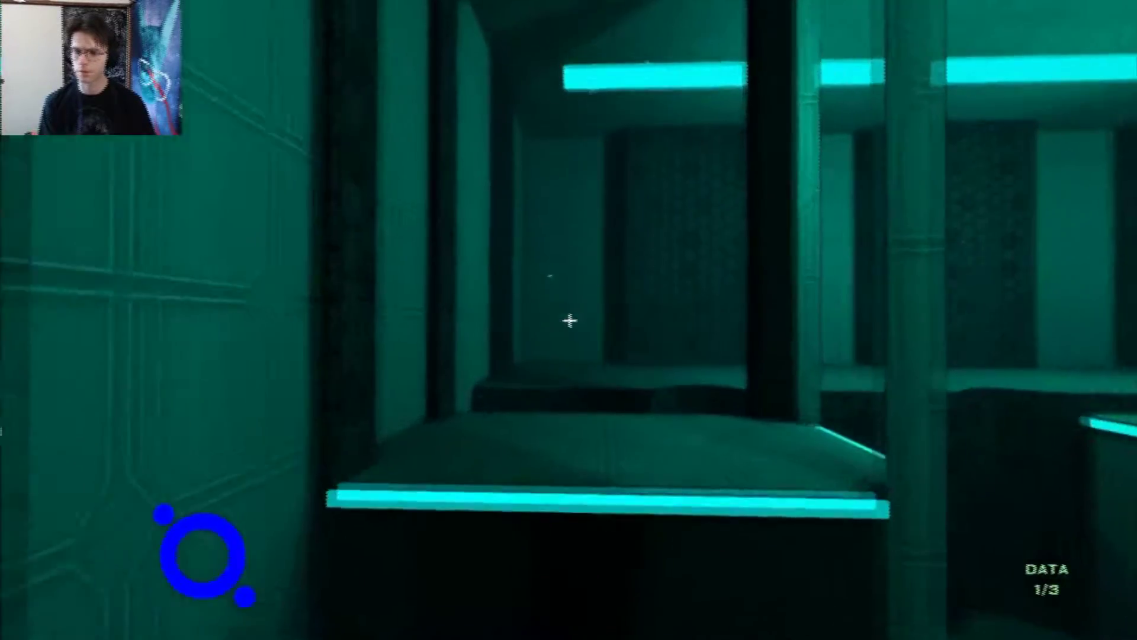
{"action": "key", "text": "w"}
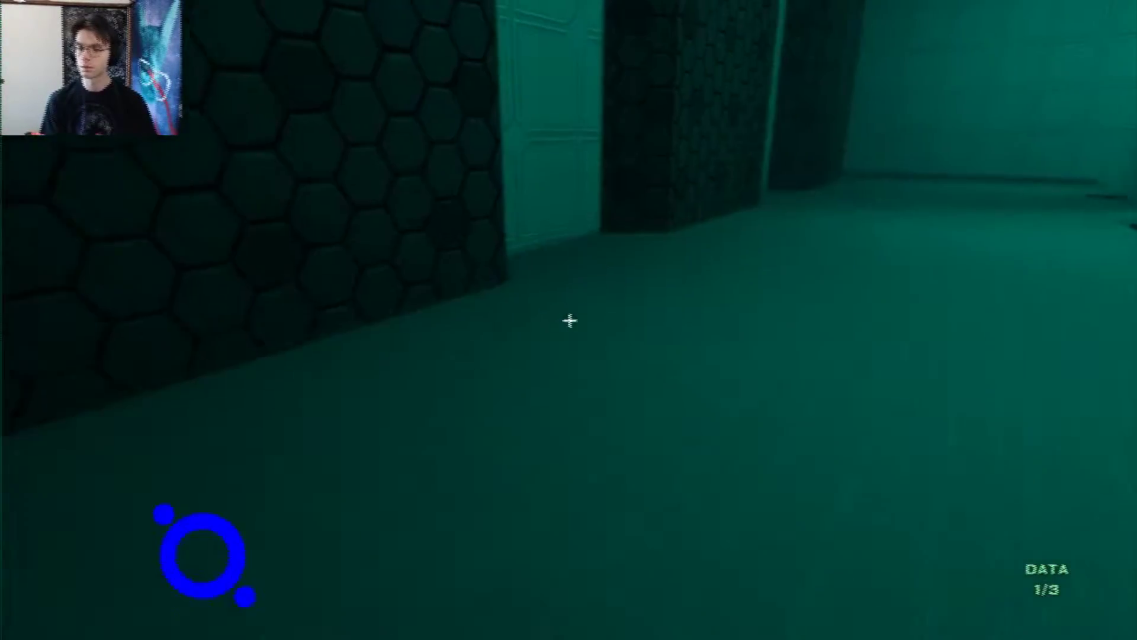
{"action": "key", "text": "w"}
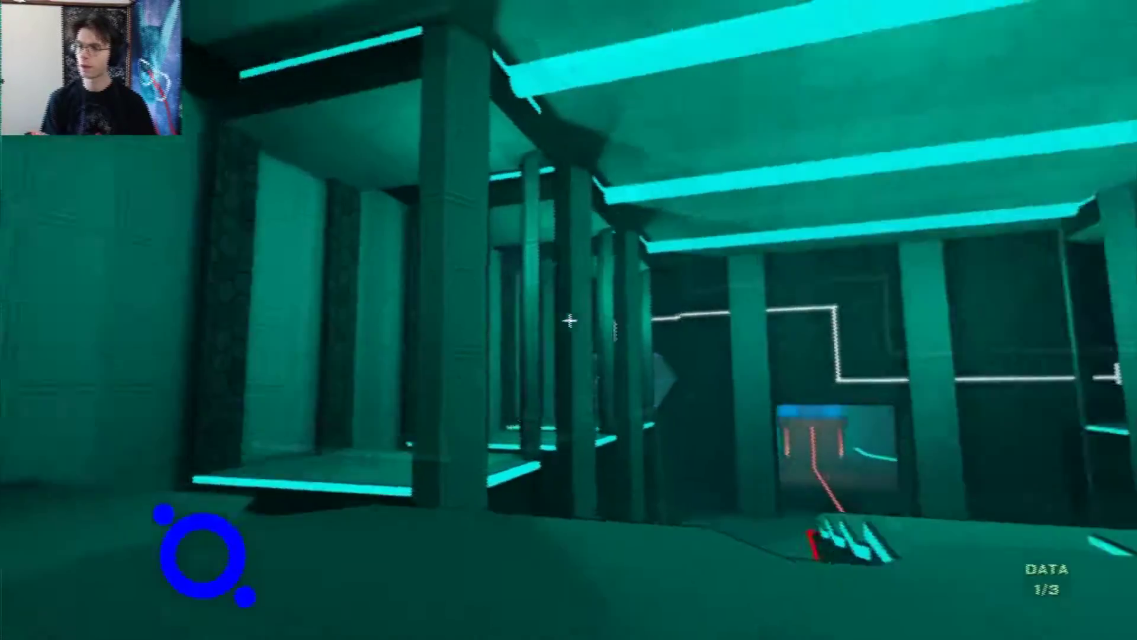
{"action": "key", "text": "w"}
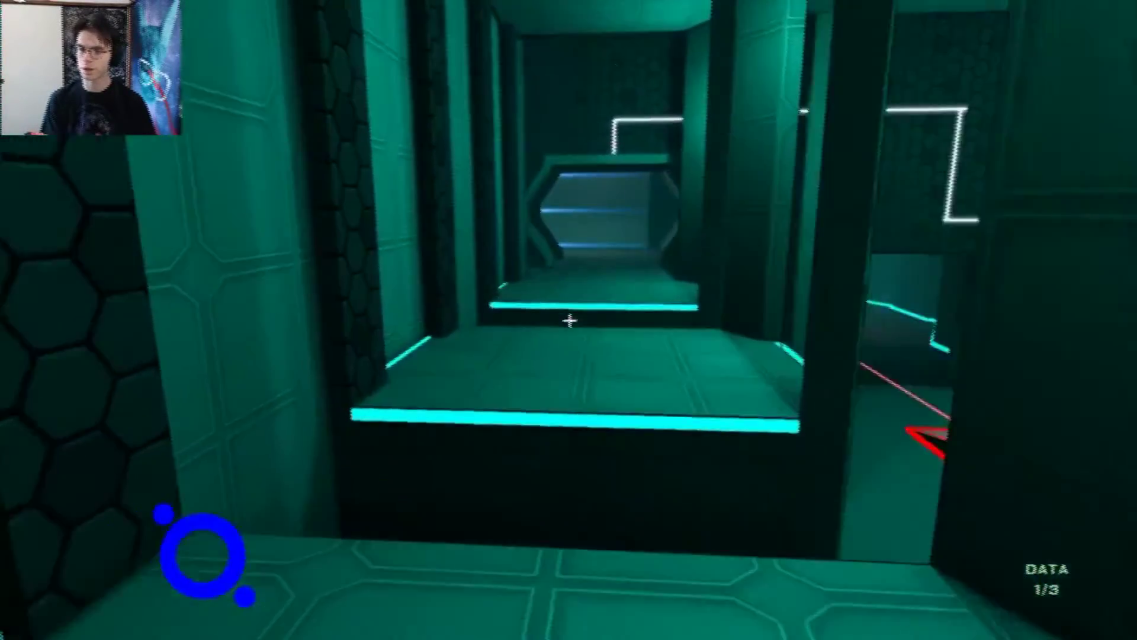
{"action": "key", "text": "w"}
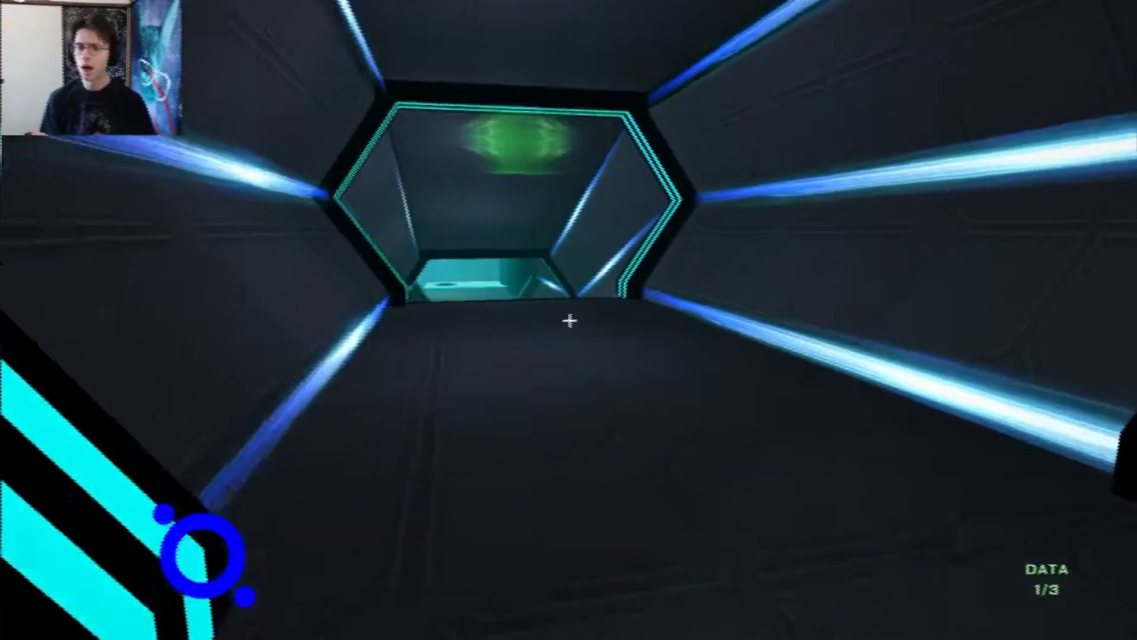
- Grab the green fragment, ride the blue jump pad, and face the cube platform
{"action": "key", "text": "w"}
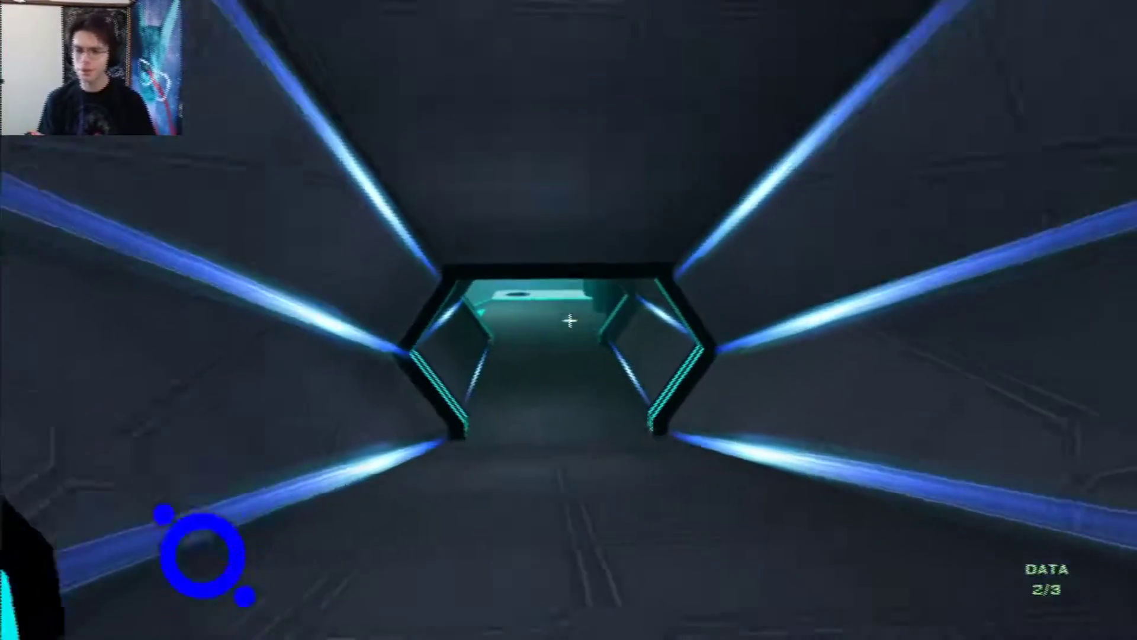
{"action": "key", "text": "w"}
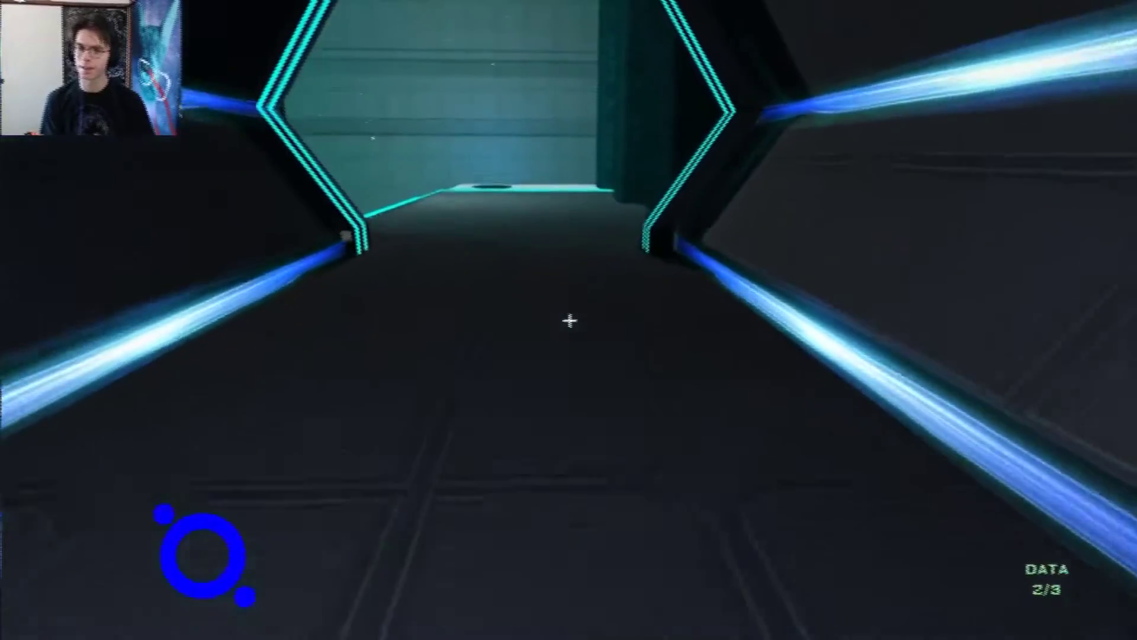
{"action": "key", "text": "w"}
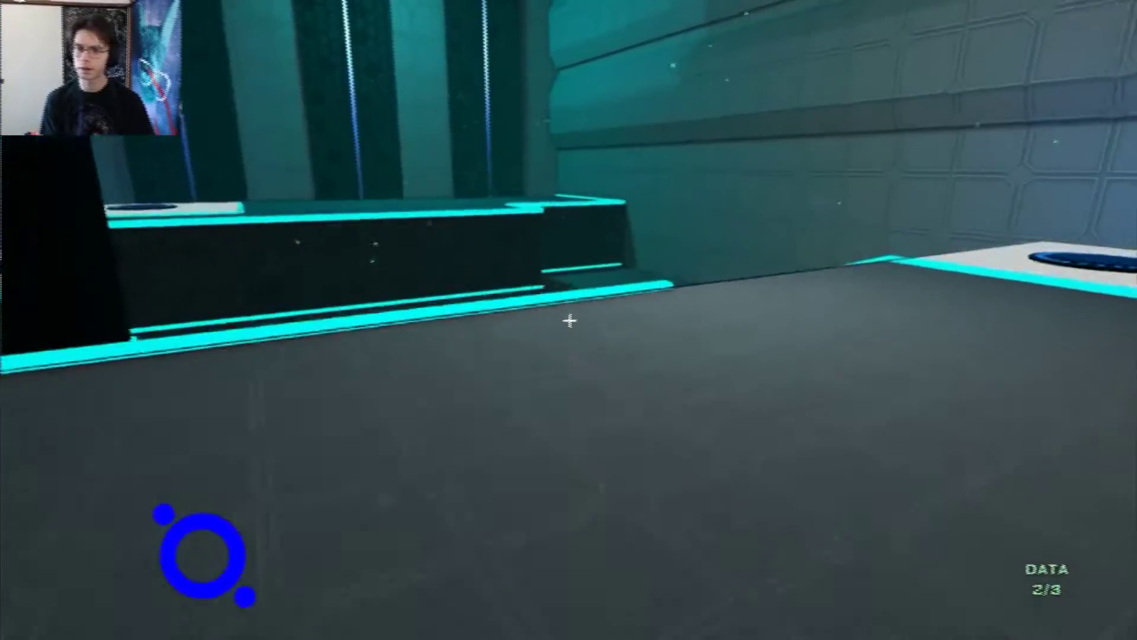
{"action": "key", "text": "w"}
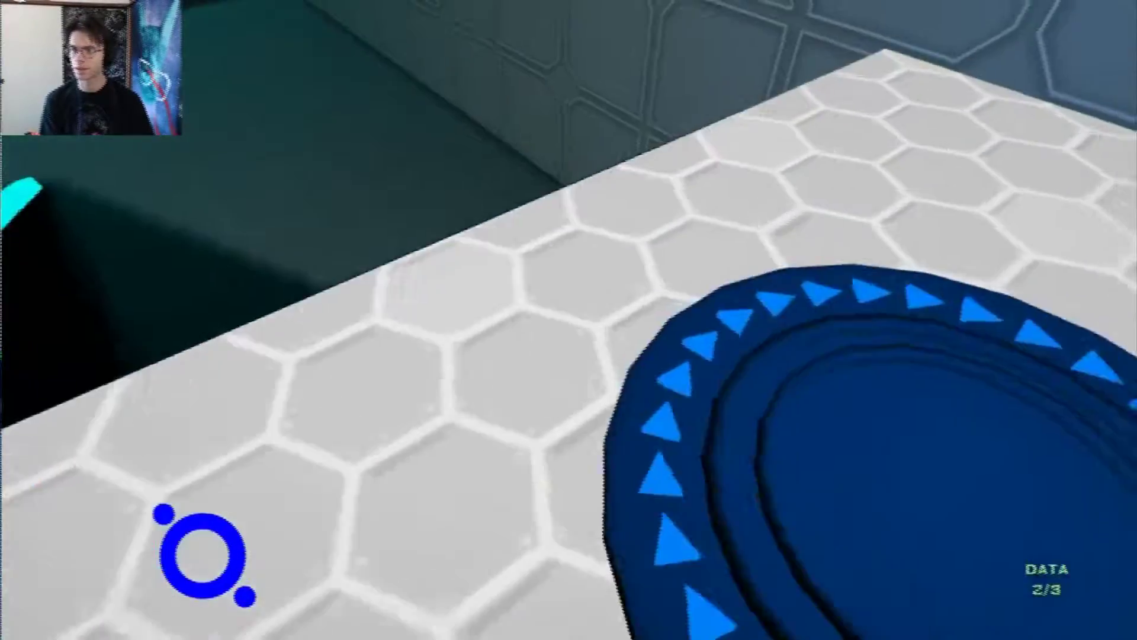
{"action": "key", "text": "w"}
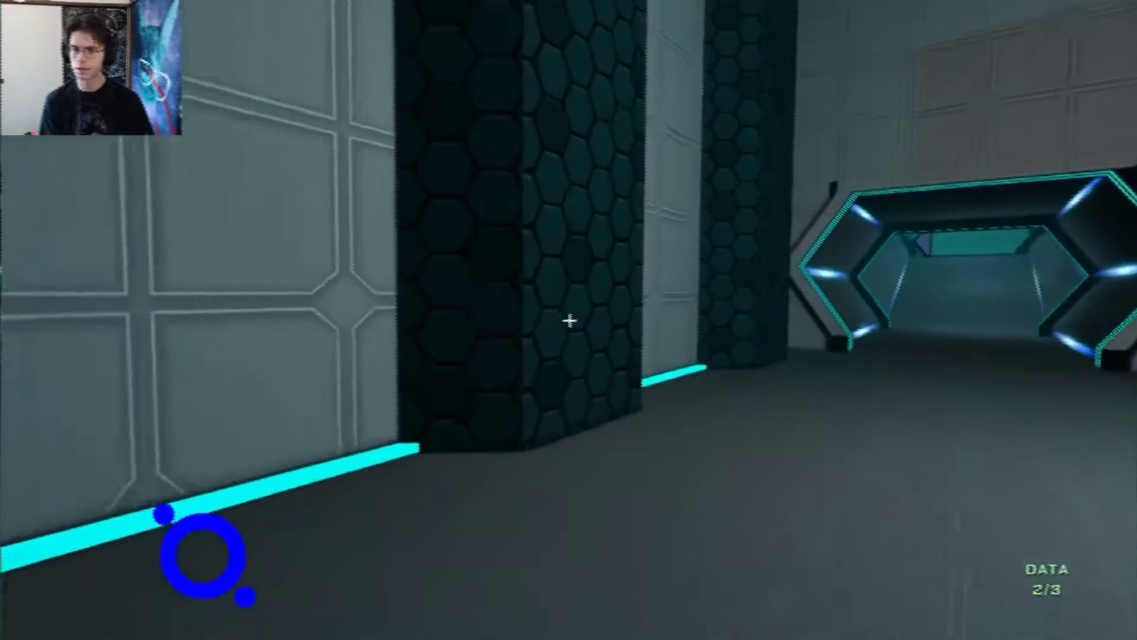
{"action": "key", "text": "w"}
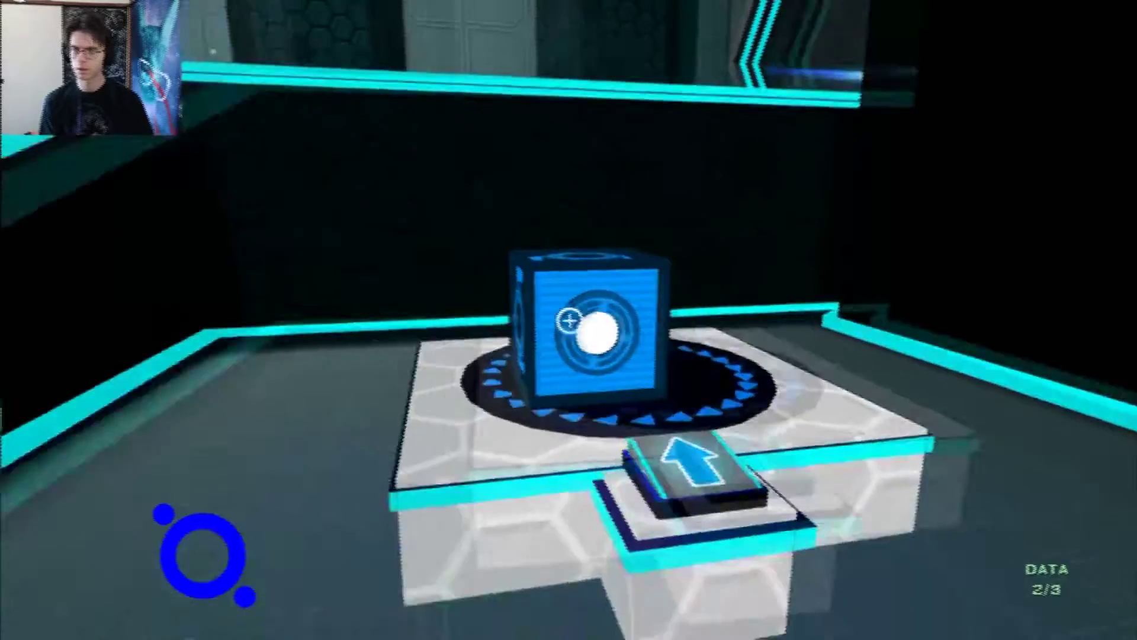
- Place the blue cube on the jump pad and drop to the lower teal floor
{"action": "left_click", "coordinate": [568, 320]}
{"action": "key", "text": "w"}
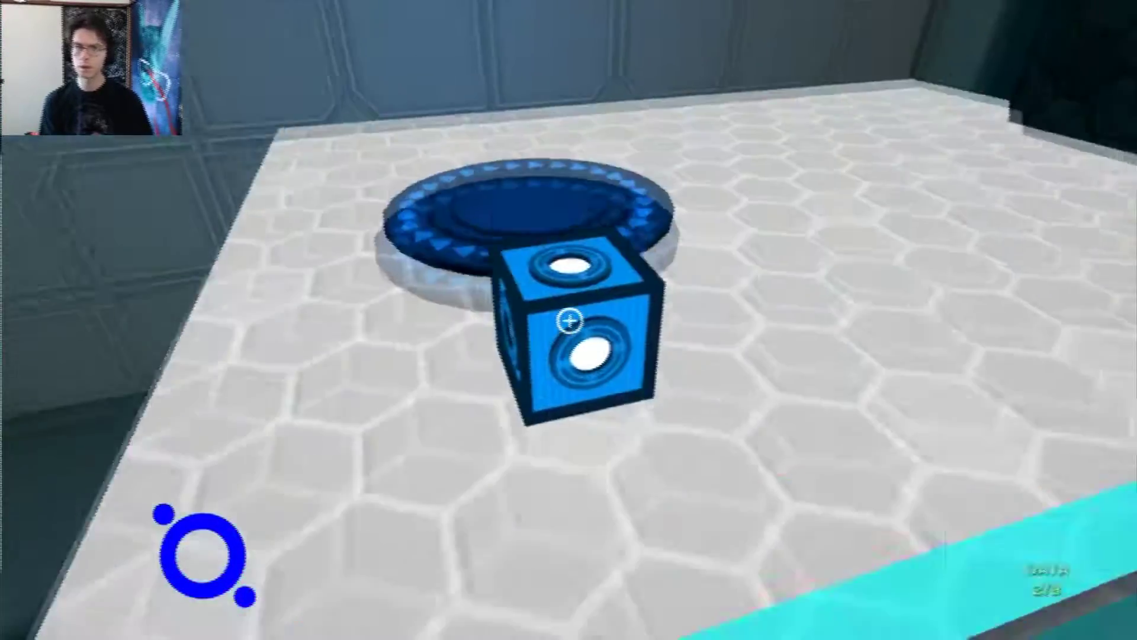
{"action": "left_click", "coordinate": [569, 320]}
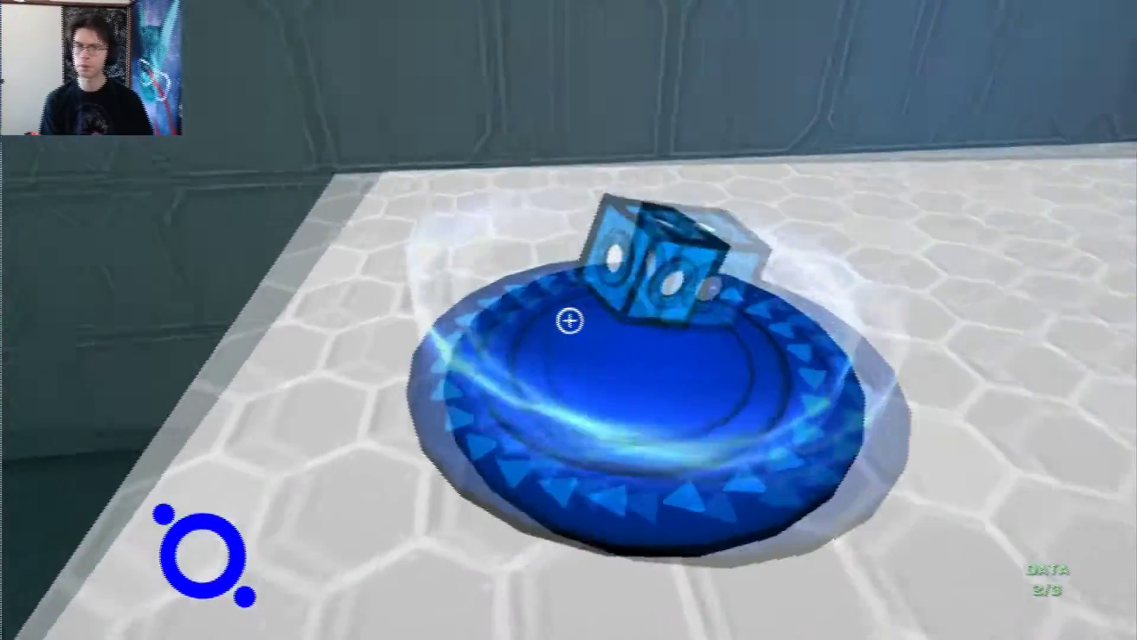
{"action": "key", "text": "w"}
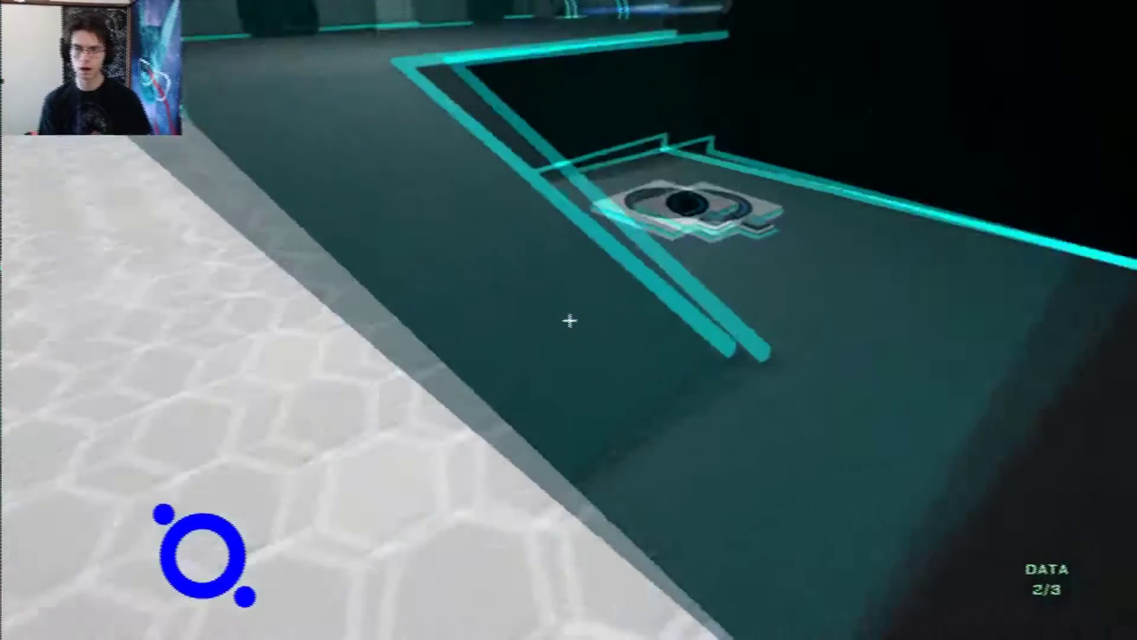
{"action": "key", "text": "w"}
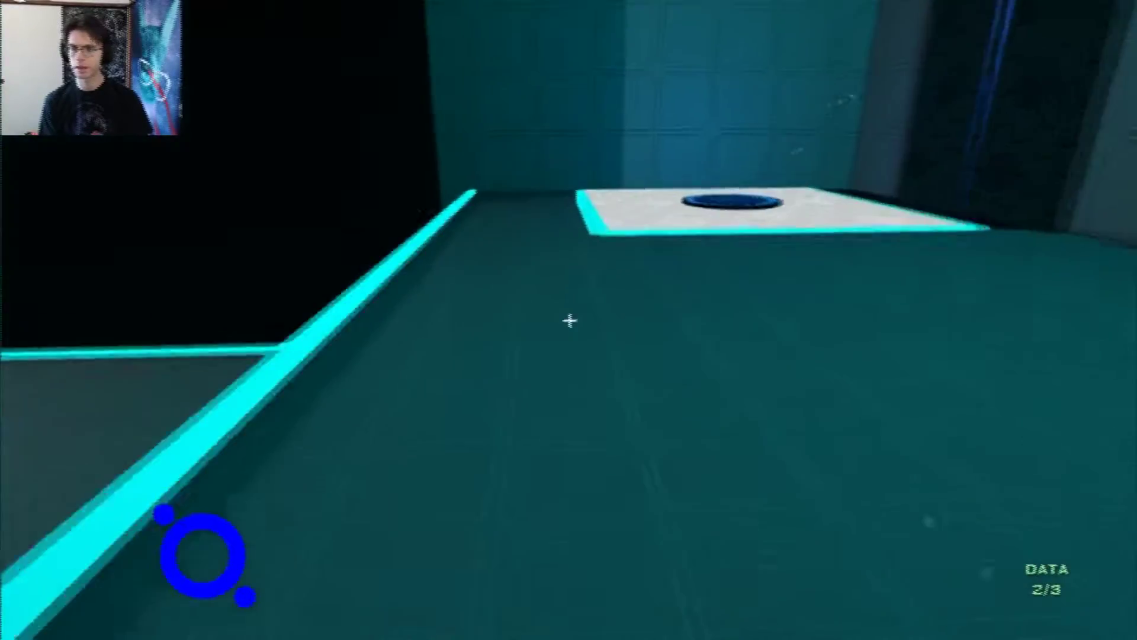
- Move around the blue pad and collect the third green data fragment
{"action": "key", "text": "w"}
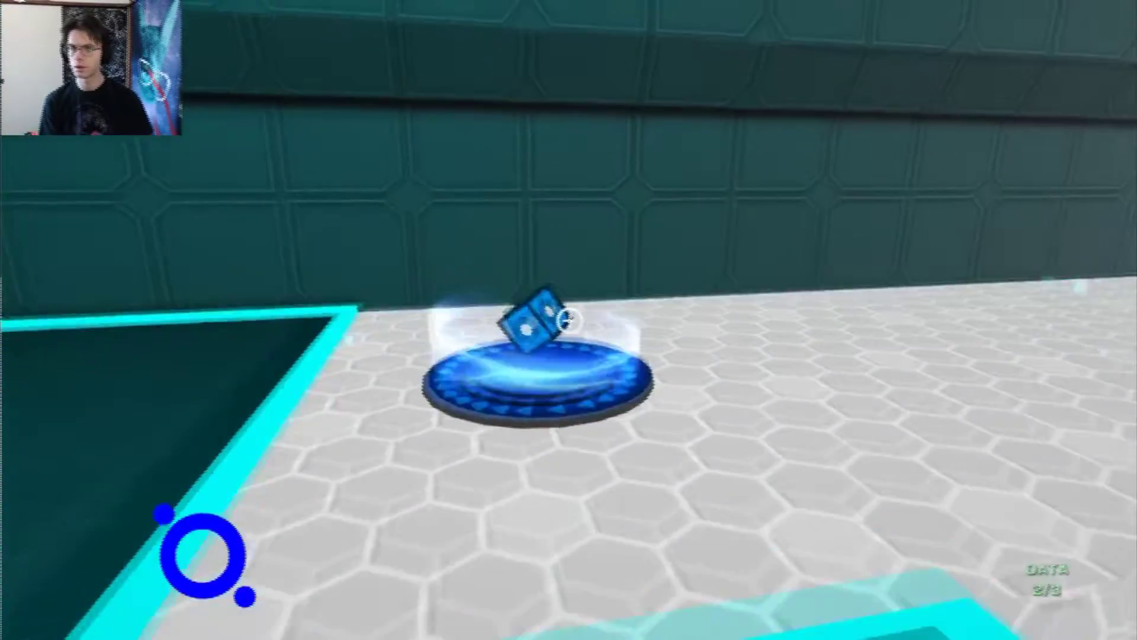
{"action": "key", "text": "w"}
{"action": "key", "text": "w"}
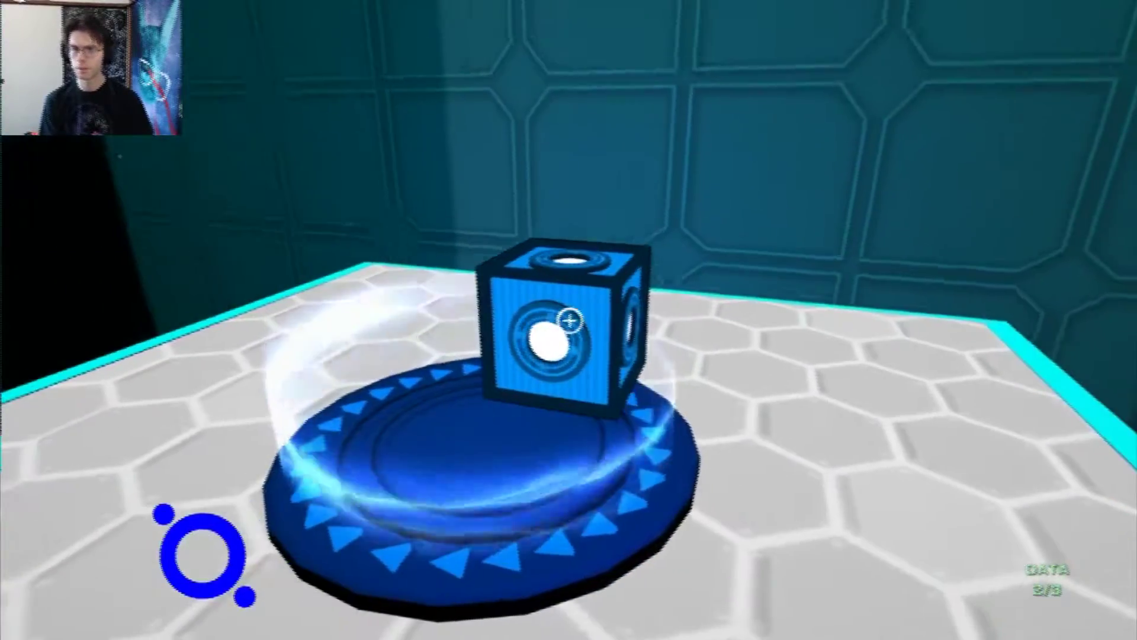
{"action": "key", "text": "w"}
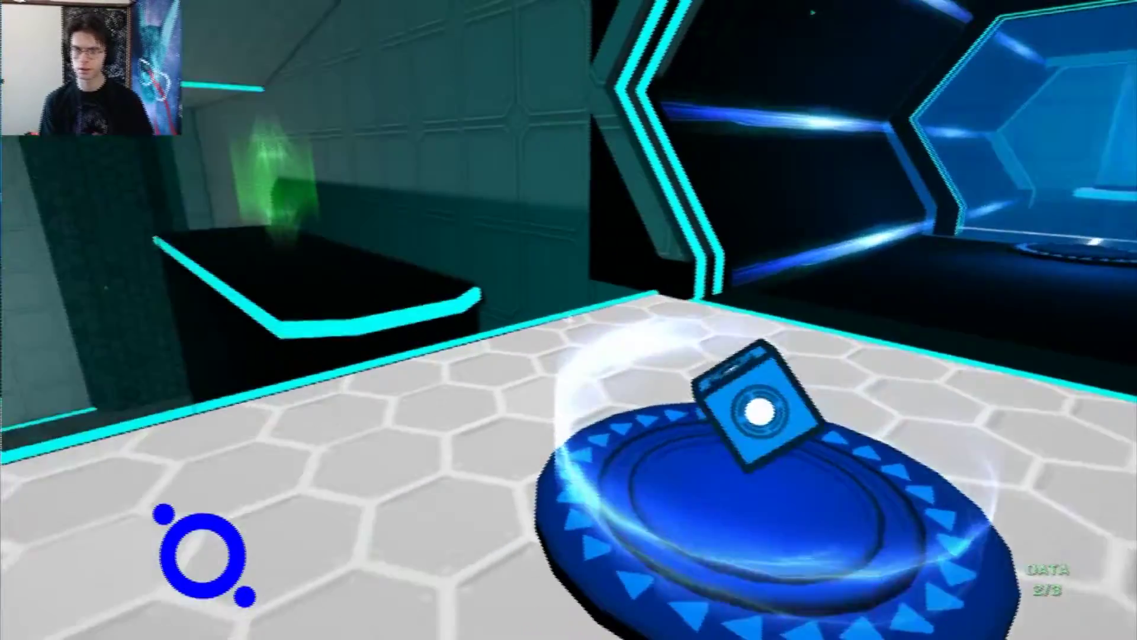
{"action": "key", "text": "w"}
{"action": "key", "text": "w"}
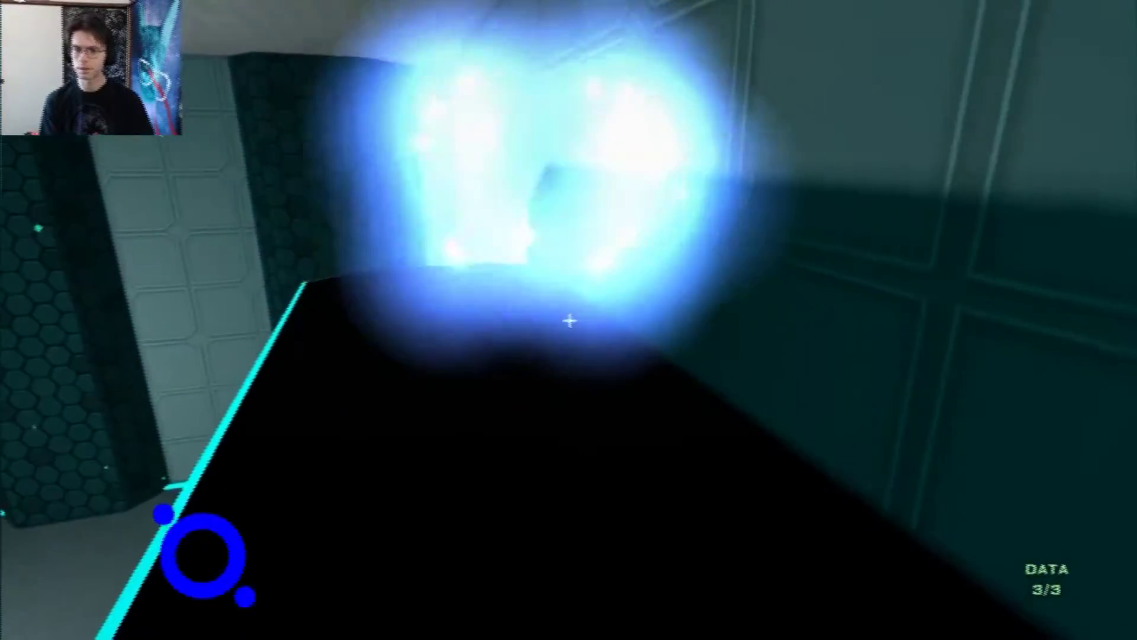
{"action": "key", "text": "w"}
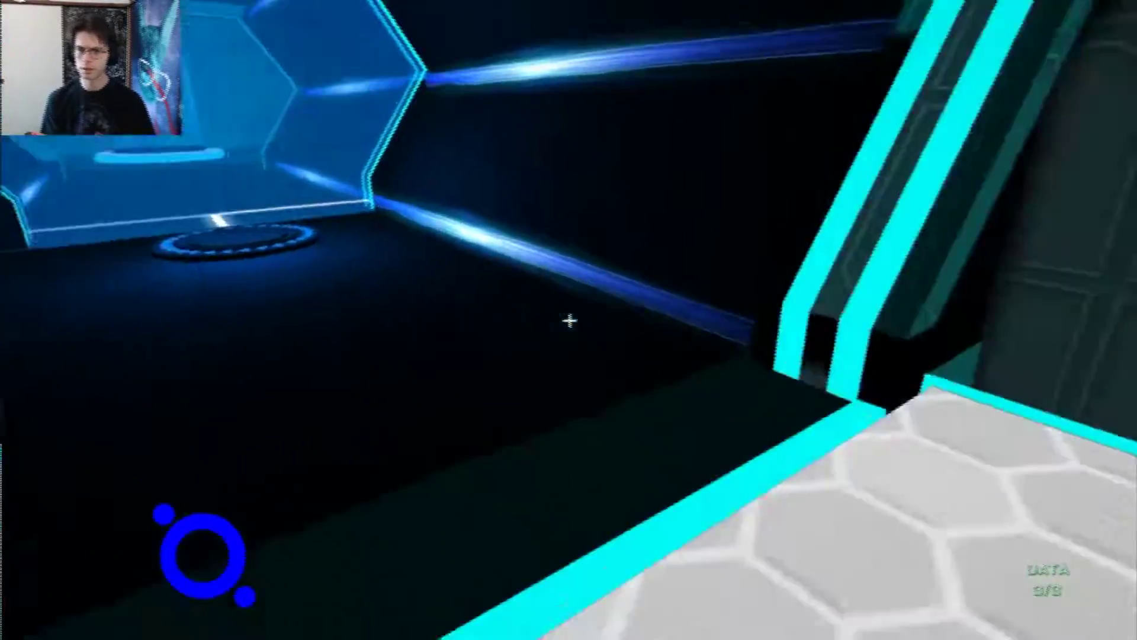
- Carry the blue cube to the exit pedestal to complete the level with 3/3 data
{"action": "key", "text": "w"}
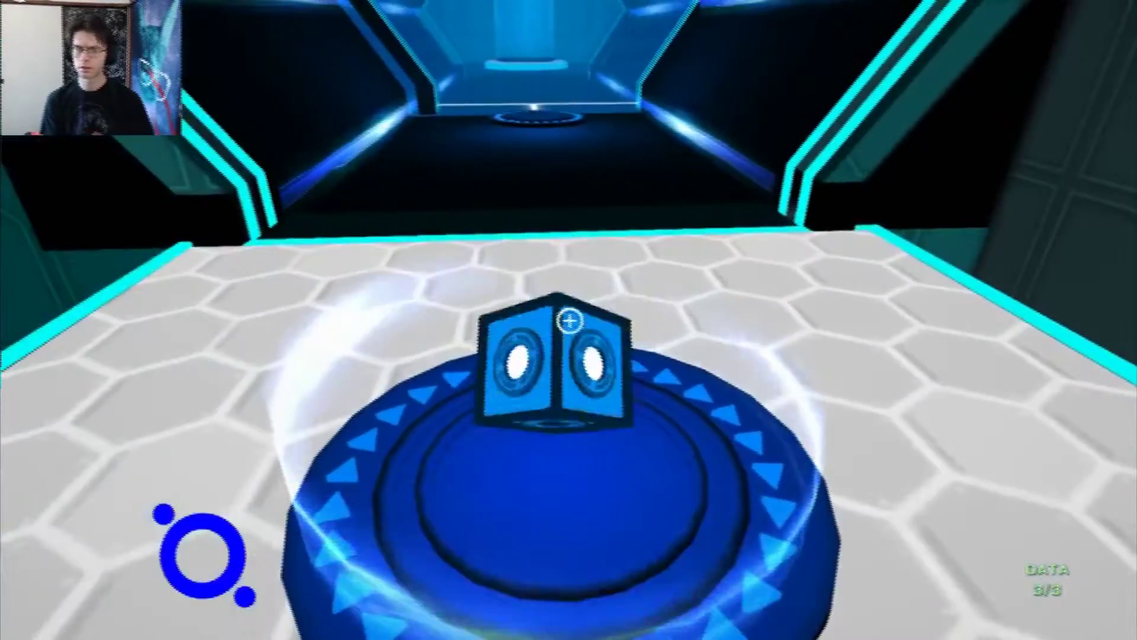
{"action": "key", "text": "w"}
{"action": "left_click", "coordinate": [569, 321]}
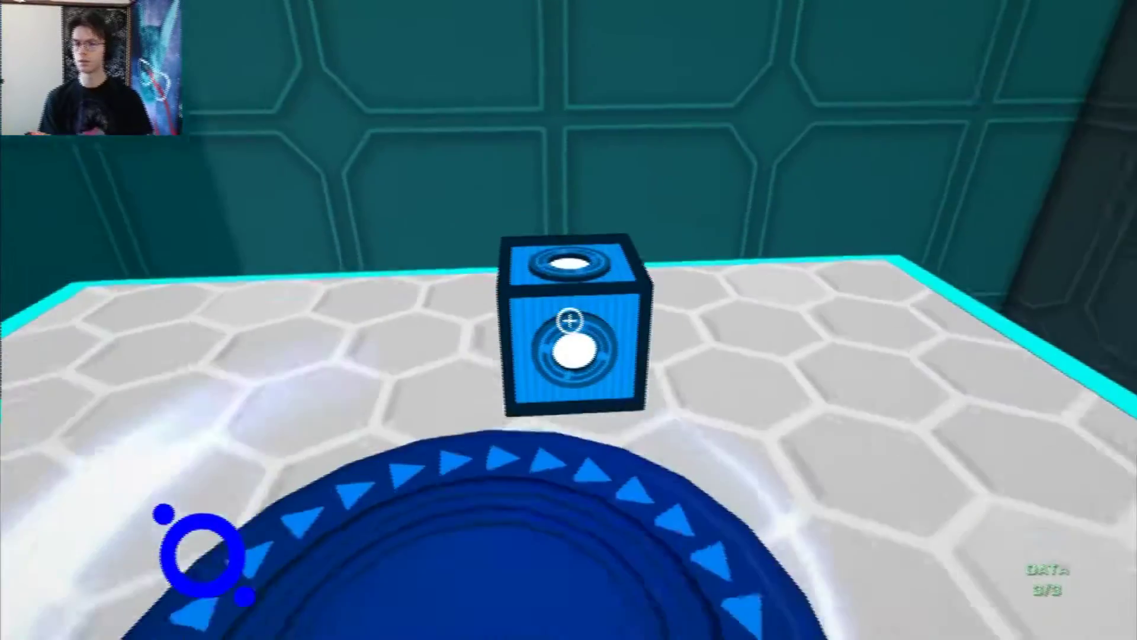
{"action": "key", "text": "s"}
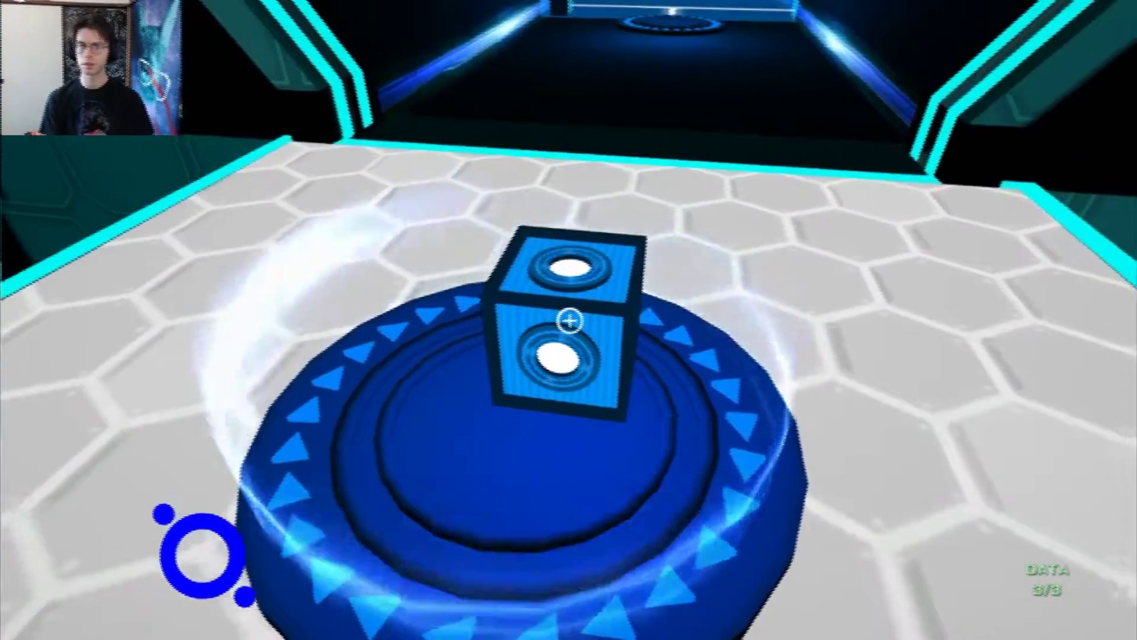
{"action": "key", "text": "w"}
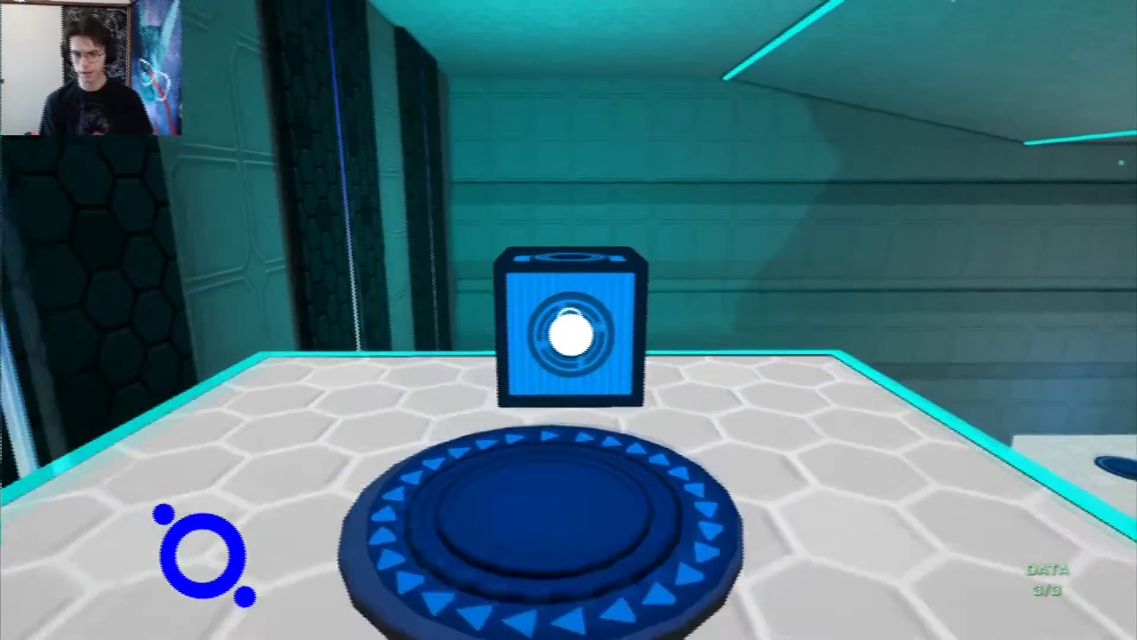
{"action": "key", "text": "s"}
{"action": "key", "text": "w"}
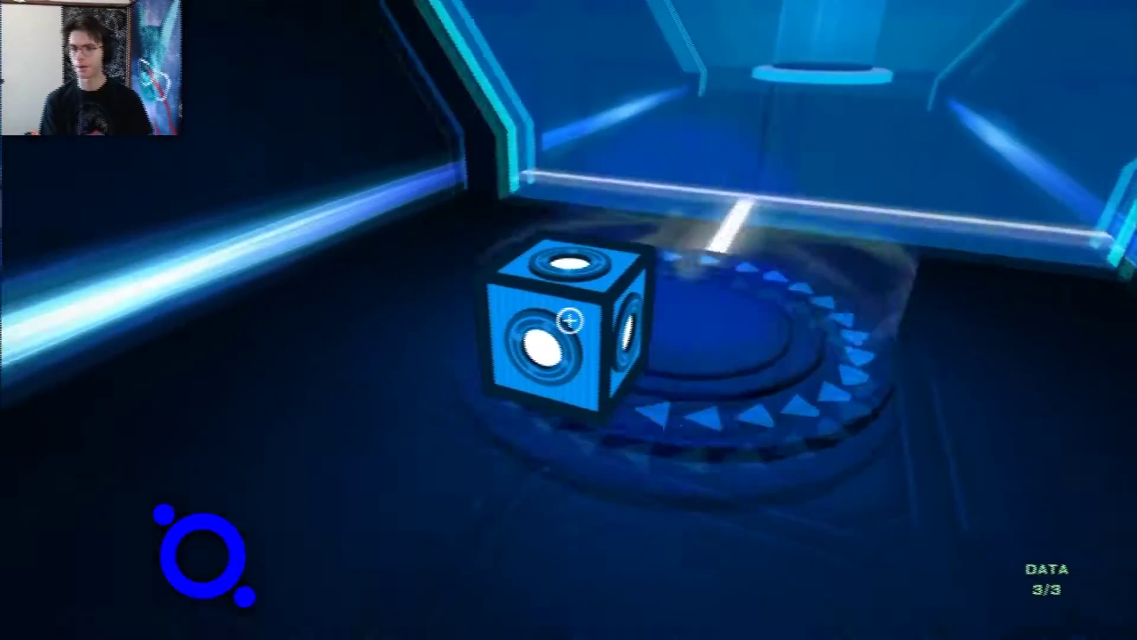
{"action": "key", "text": "w"}
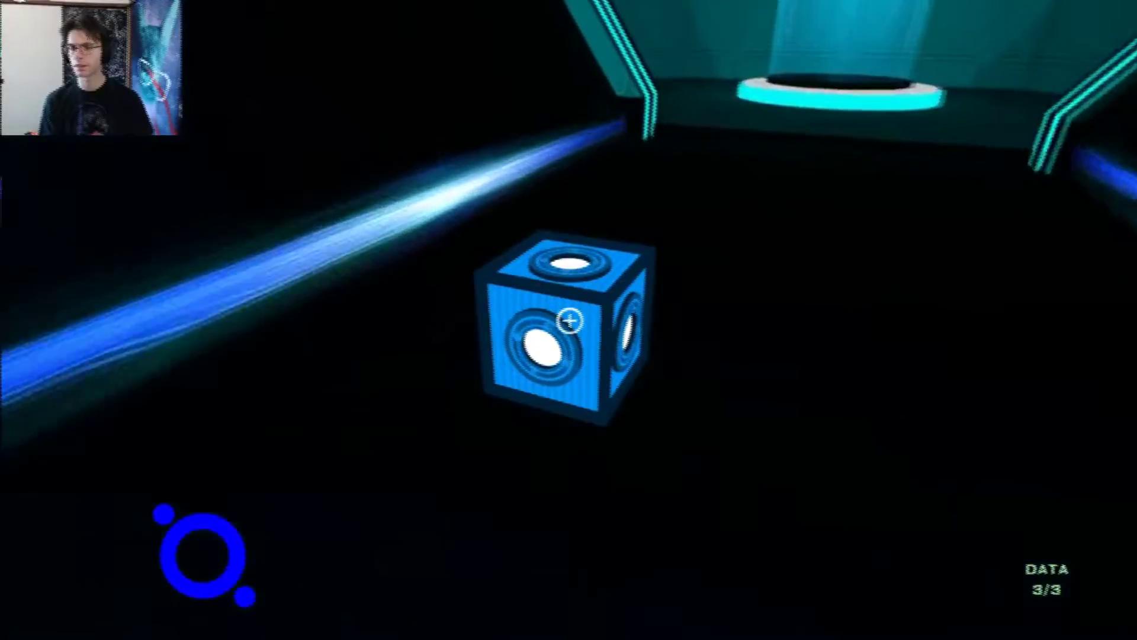
{"action": "key", "text": "w"}
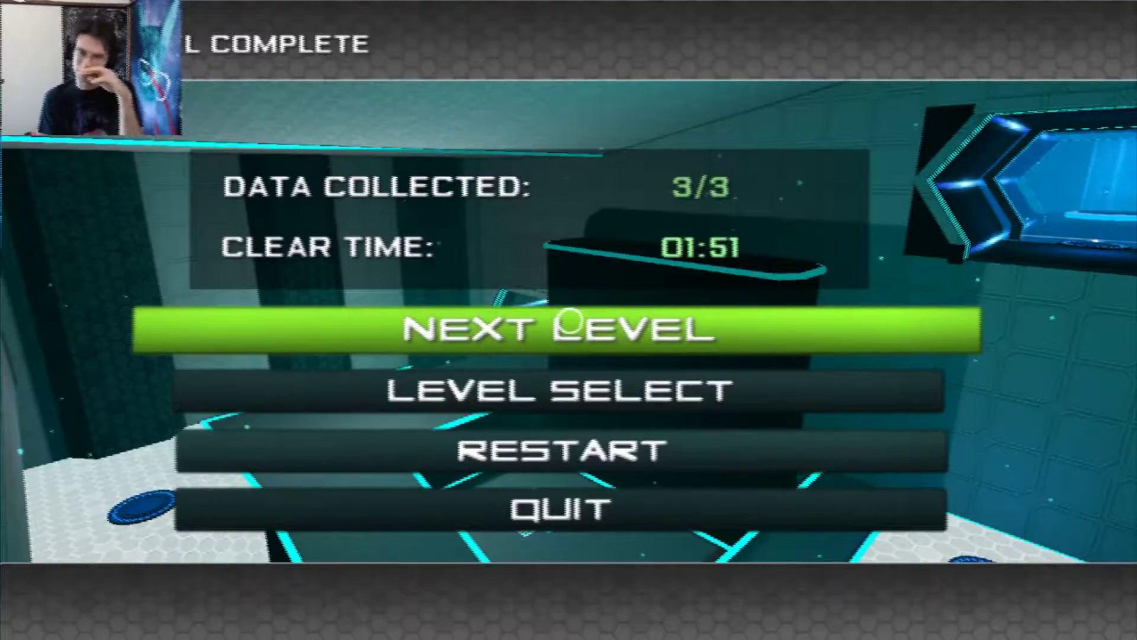
- Continue to the next level and set the blue cube on the floor button
{"action": "left_click", "coordinate": [569, 322]}
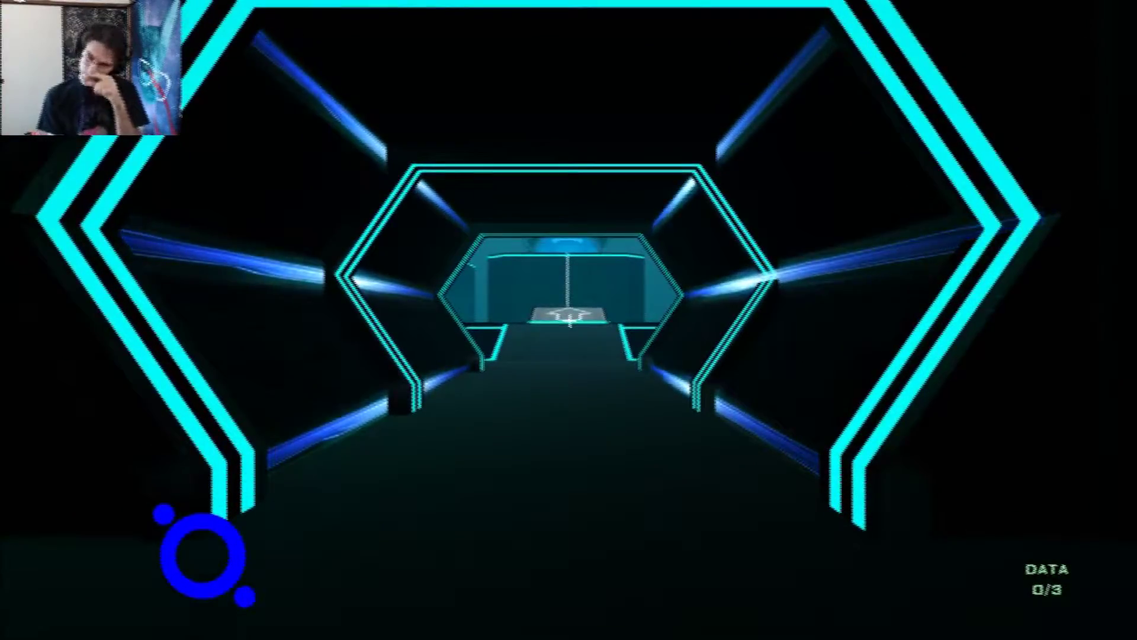
{"action": "key", "text": "w"}
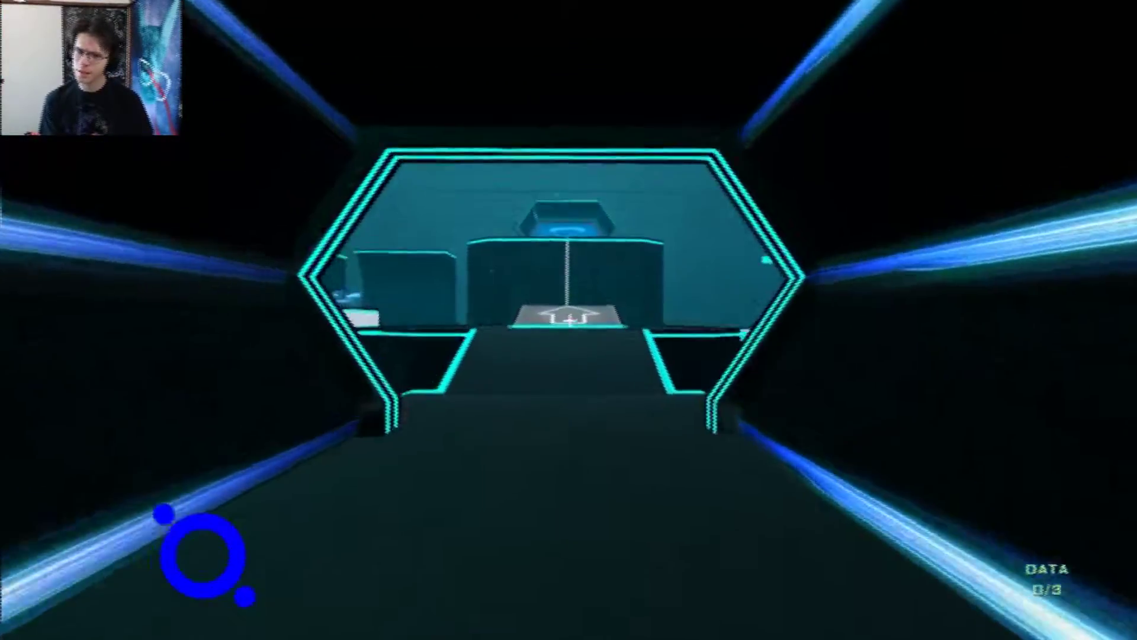
{"action": "key", "text": "w"}
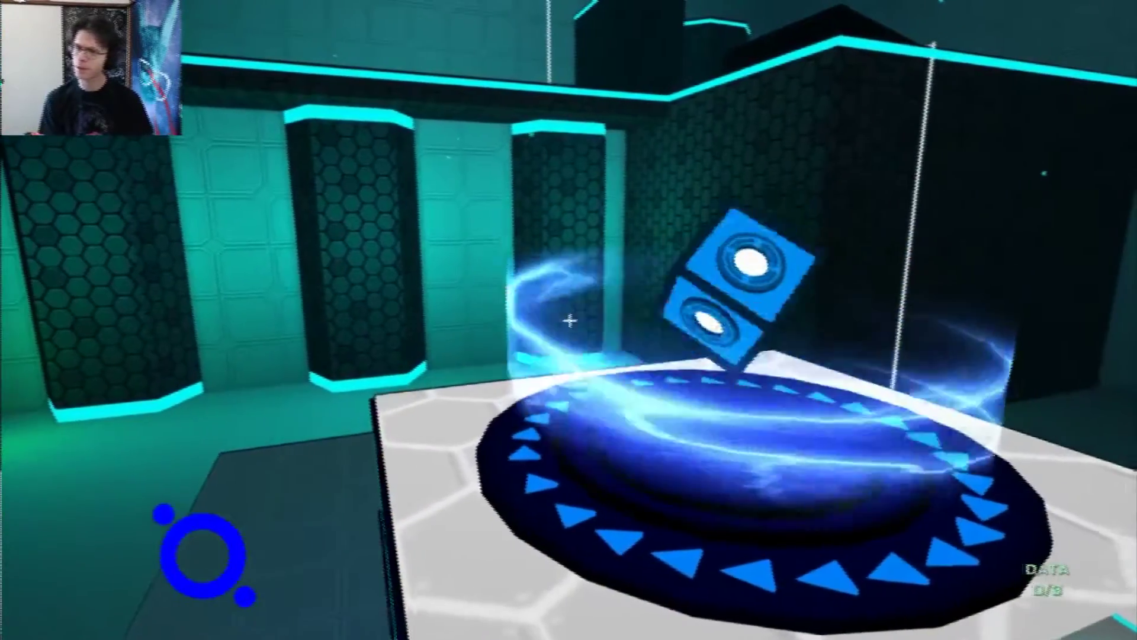
{"action": "left_click", "coordinate": [569, 321]}
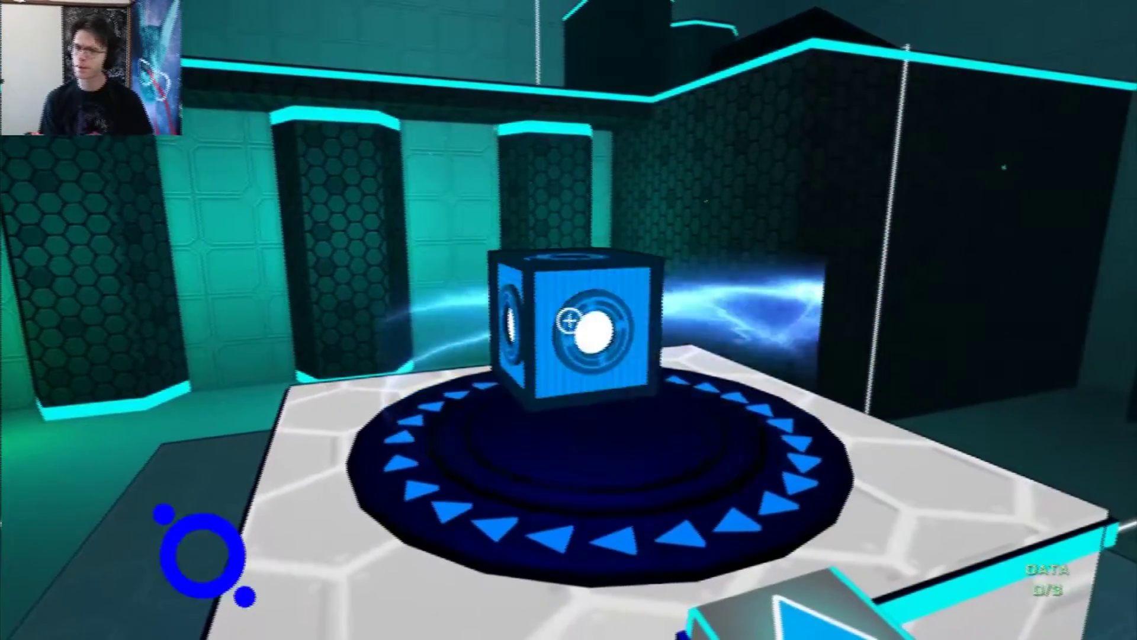
{"action": "key", "text": "w"}
{"action": "key", "text": "w"}
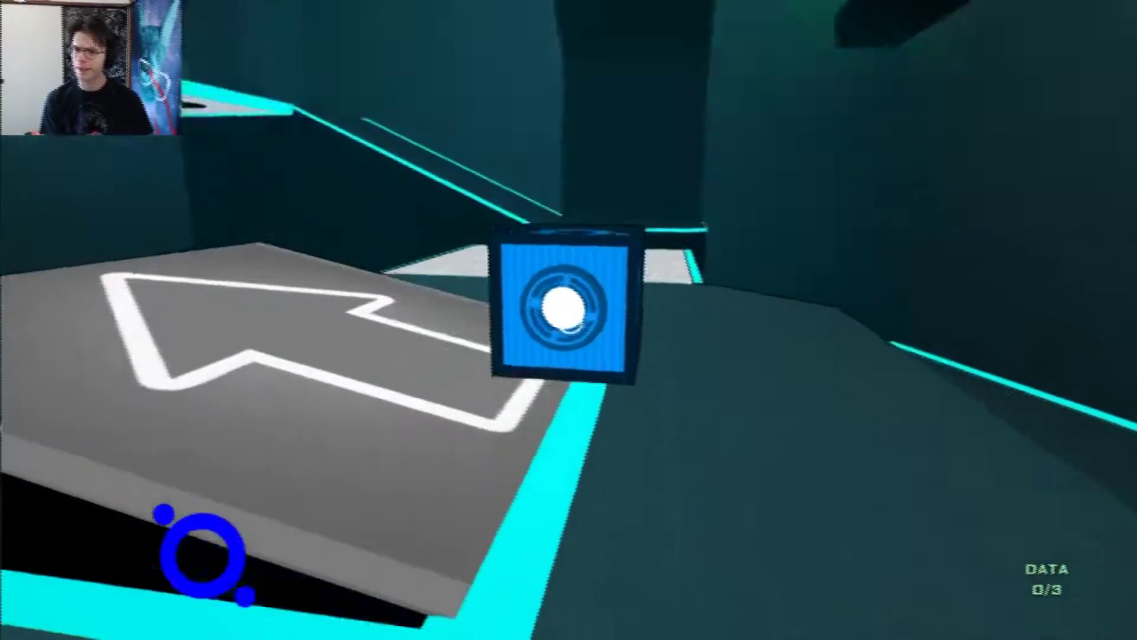
{"action": "key", "text": "w"}
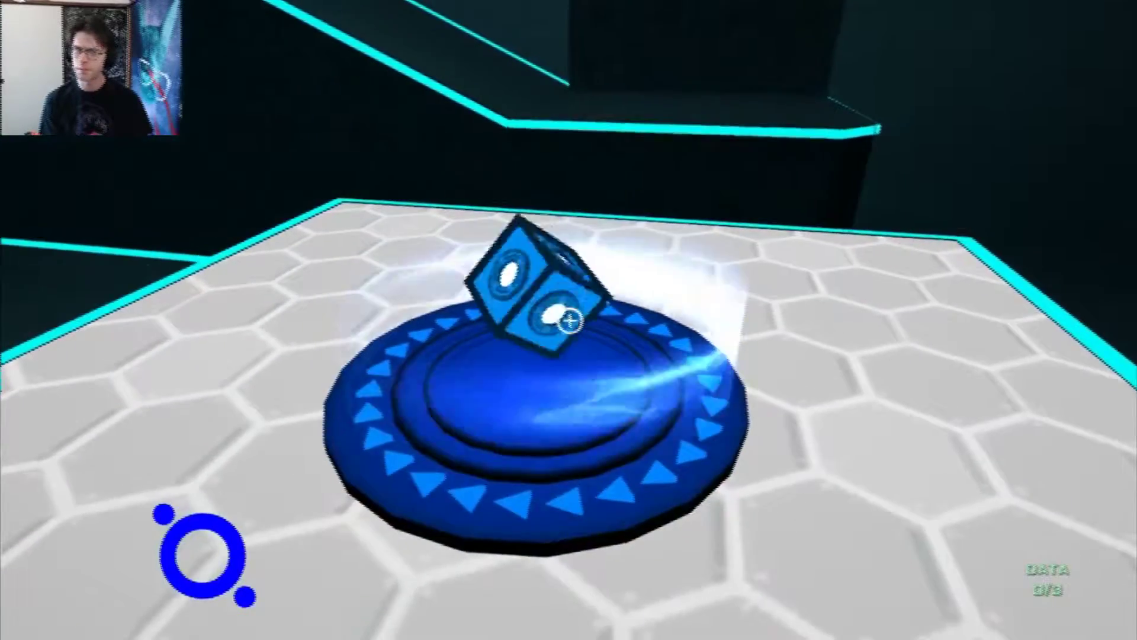
{"action": "left_click", "coordinate": [569, 321]}
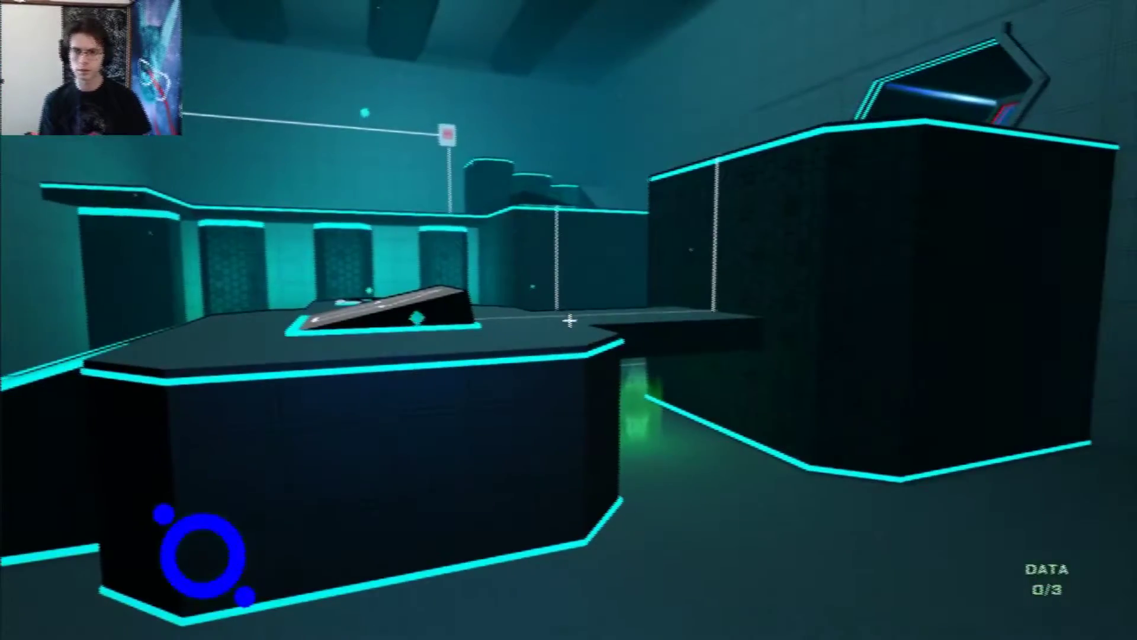
- Walk past the button platform into the green glowing data fragment
{"action": "key", "text": "w"}
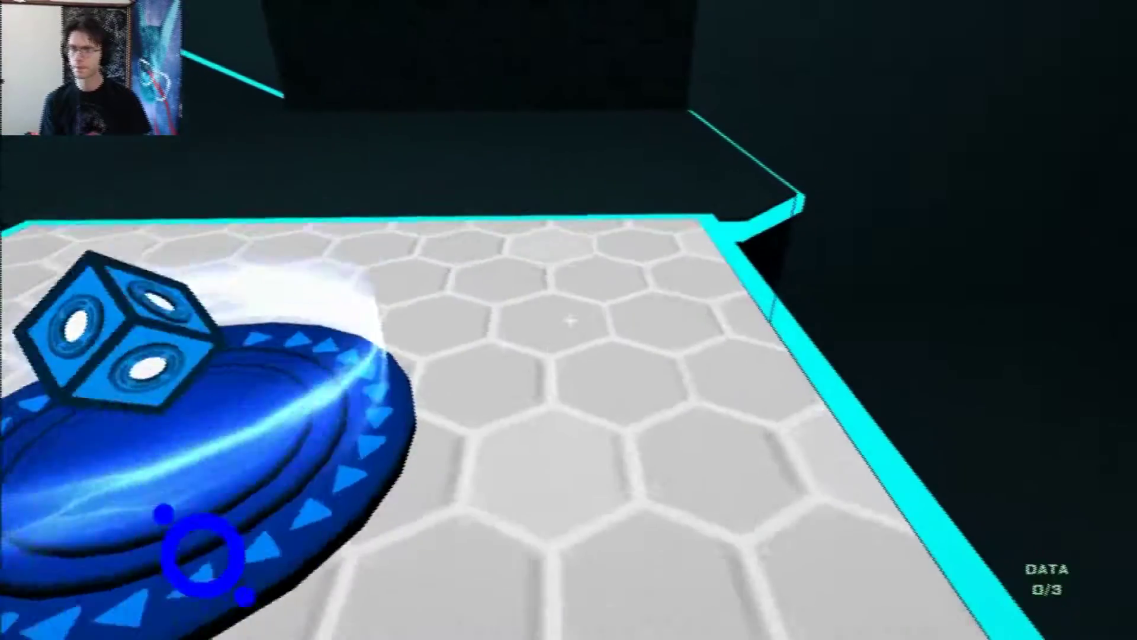
{"action": "key", "text": "s"}
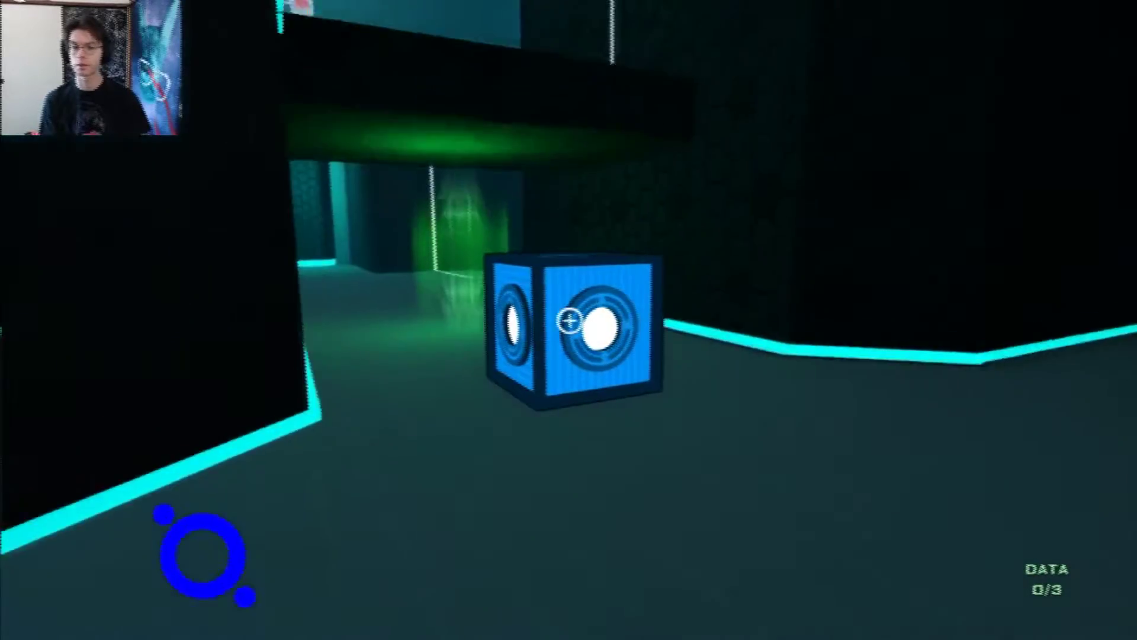
{"action": "key", "text": "w"}
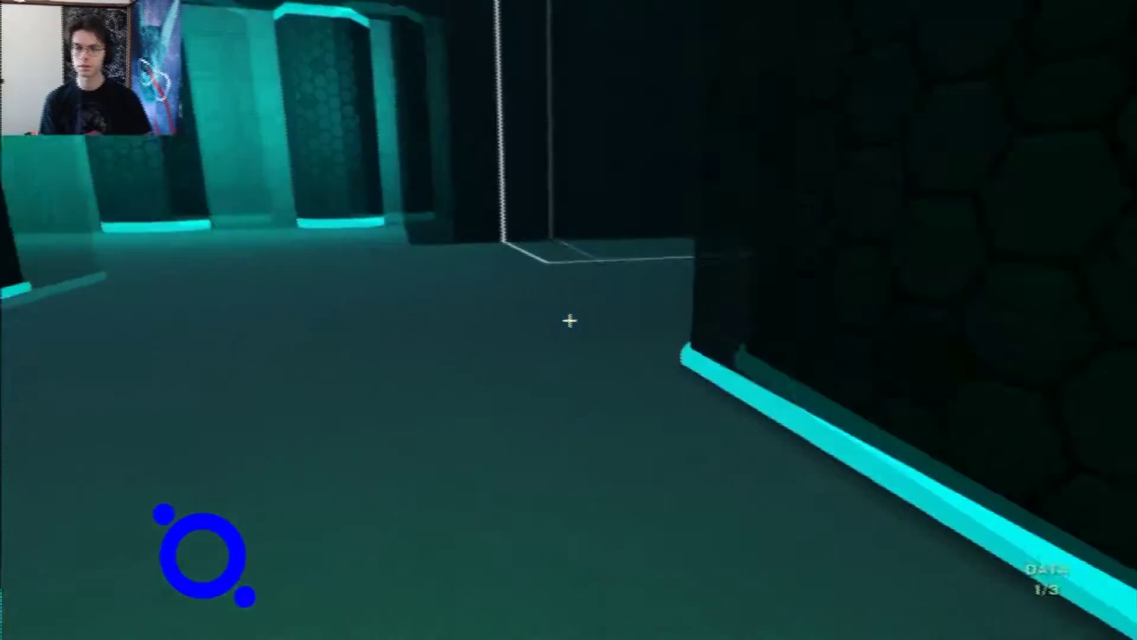
{"action": "key", "text": "w"}
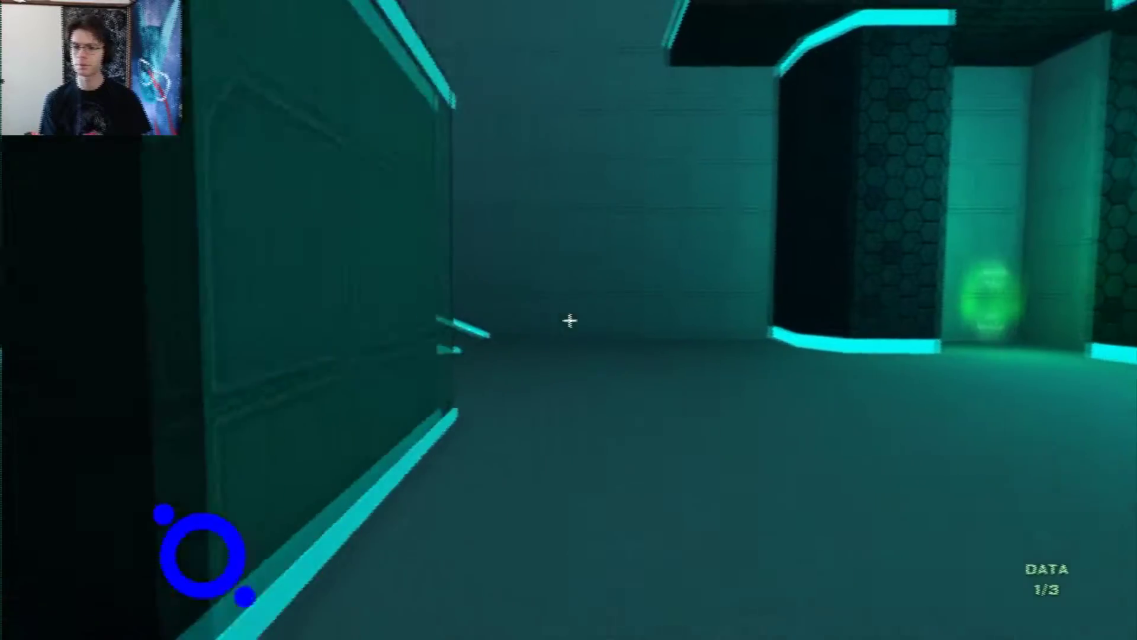
{"action": "key", "text": "w"}
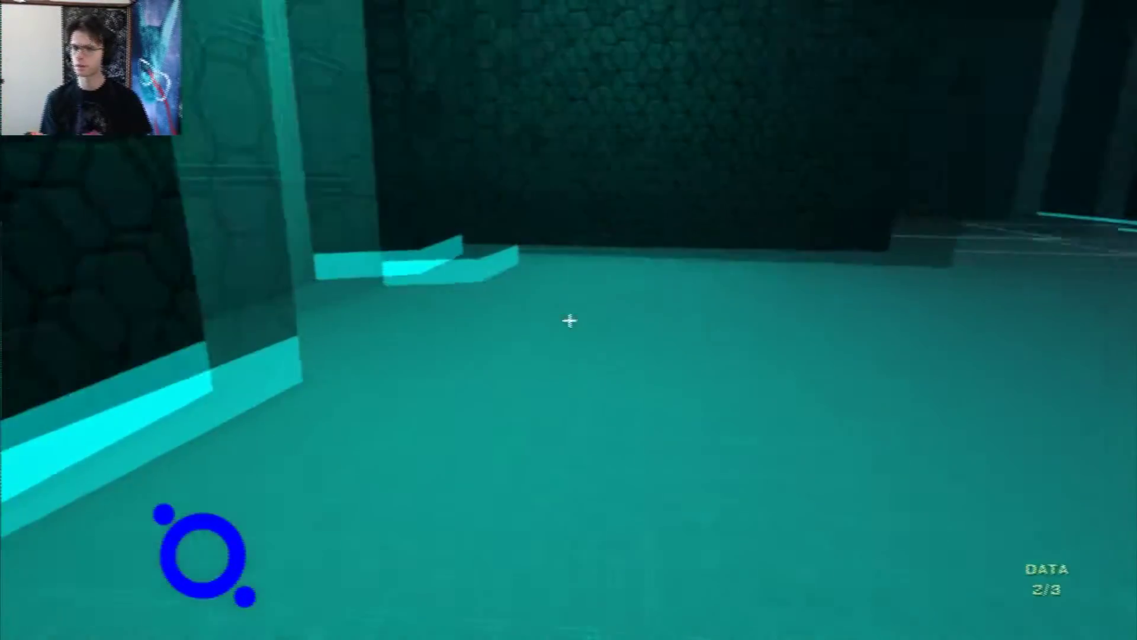
- Cross the green corridor and teal room, climb the arrow ramp, and grab the blue cube
{"action": "key", "text": "w"}
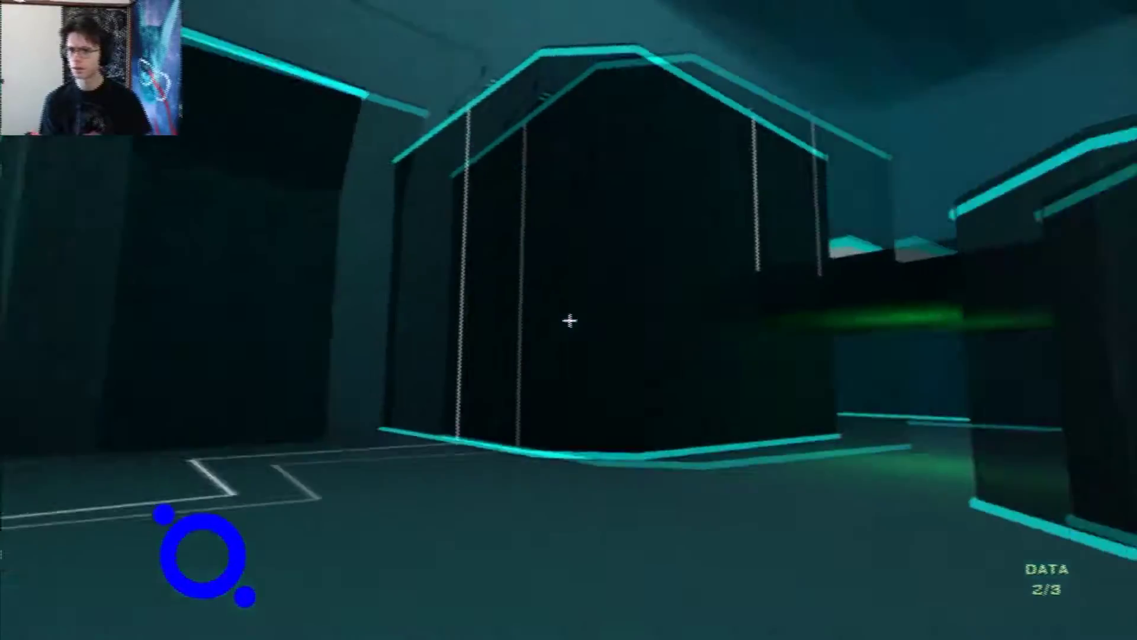
{"action": "key", "text": "w"}
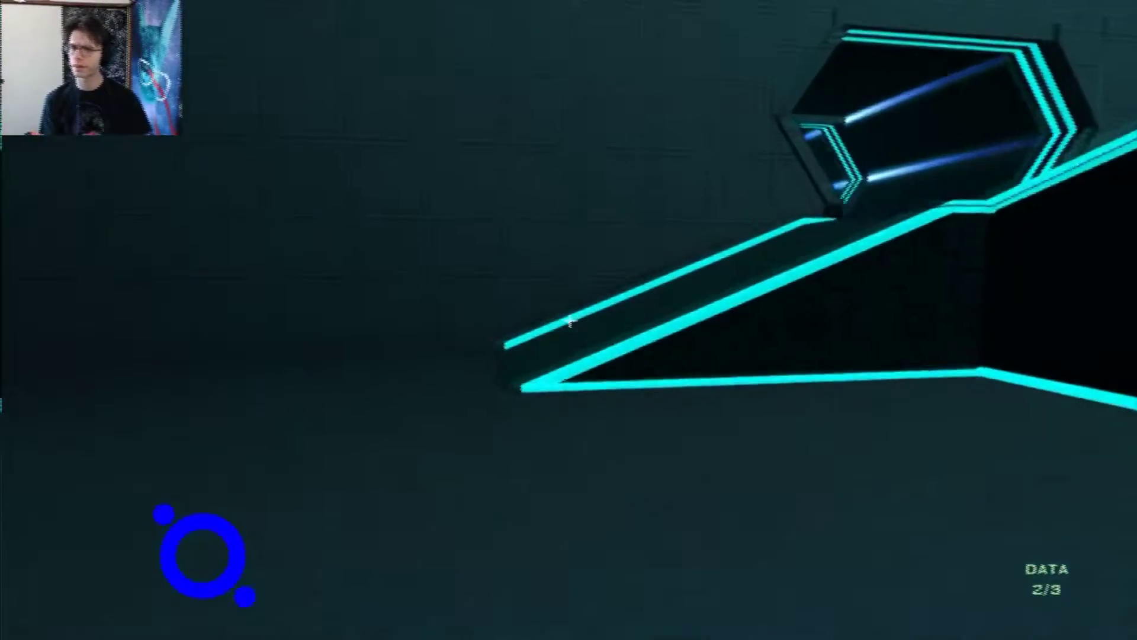
{"action": "key", "text": "w"}
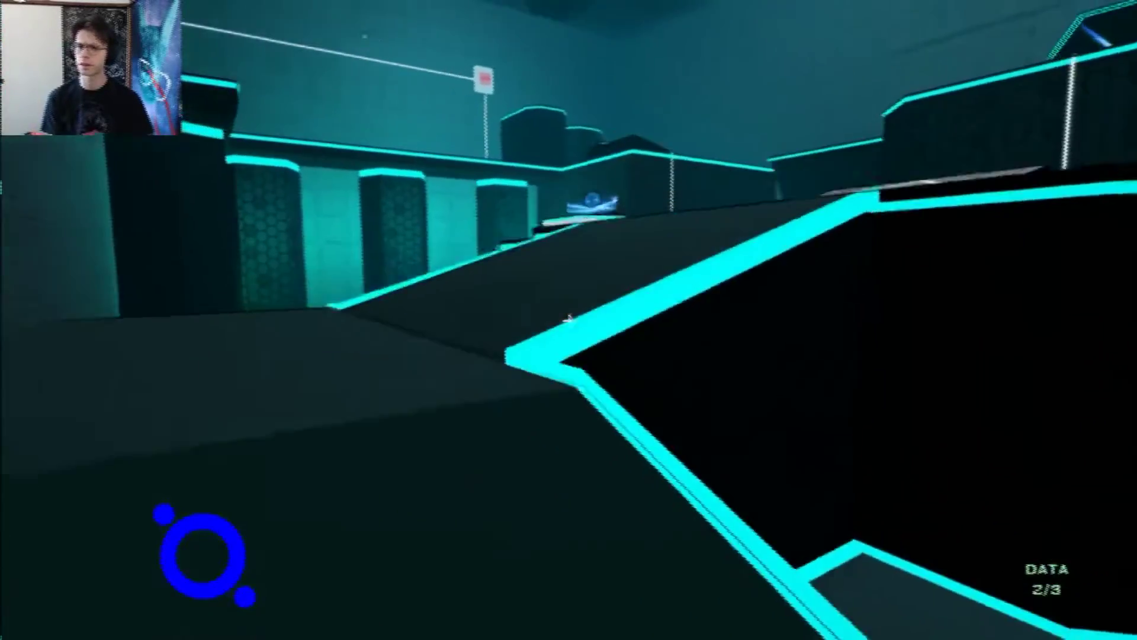
{"action": "key", "text": "w"}
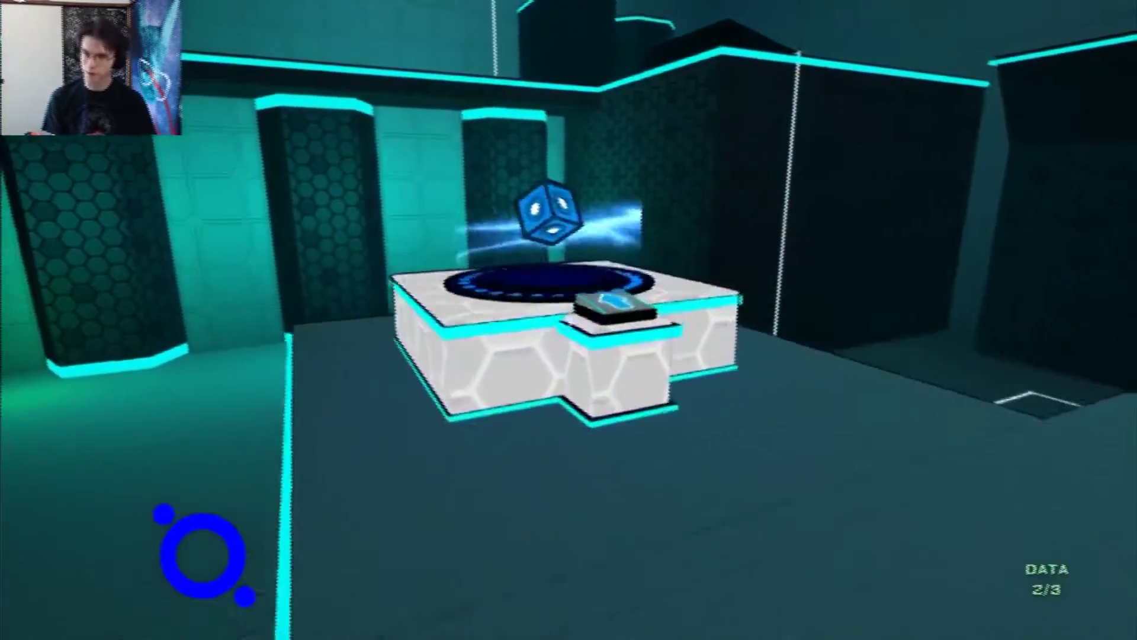
{"action": "left_click", "coordinate": [568, 319]}
- Carry the blue cube down and set it on the lower glowing pedestal
{"action": "key", "text": "w"}
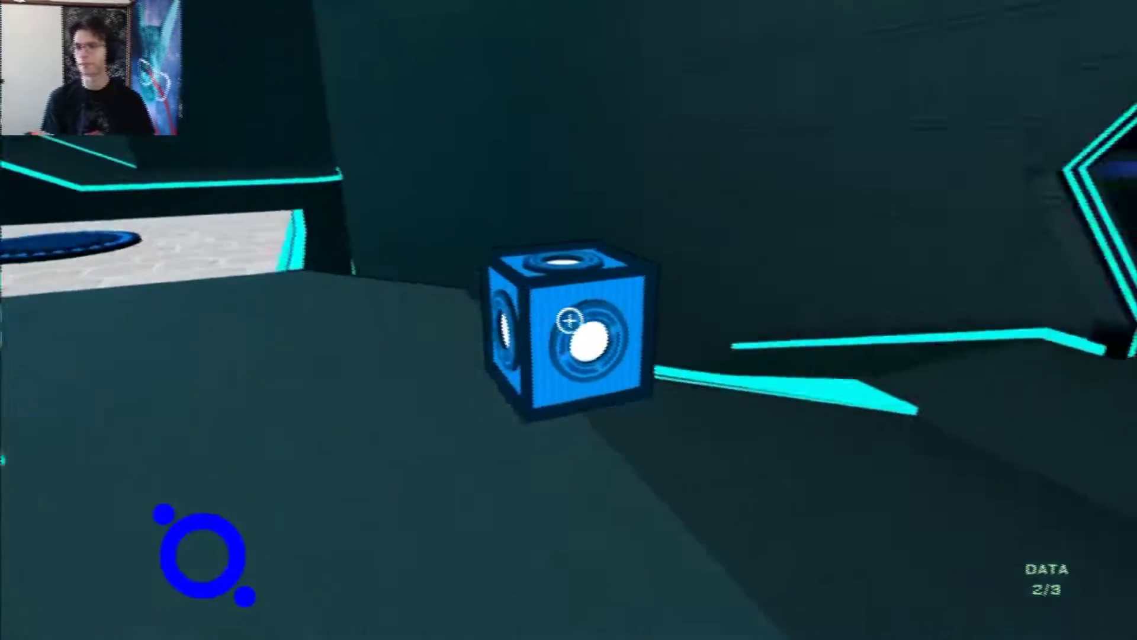
{"action": "key", "text": "w"}
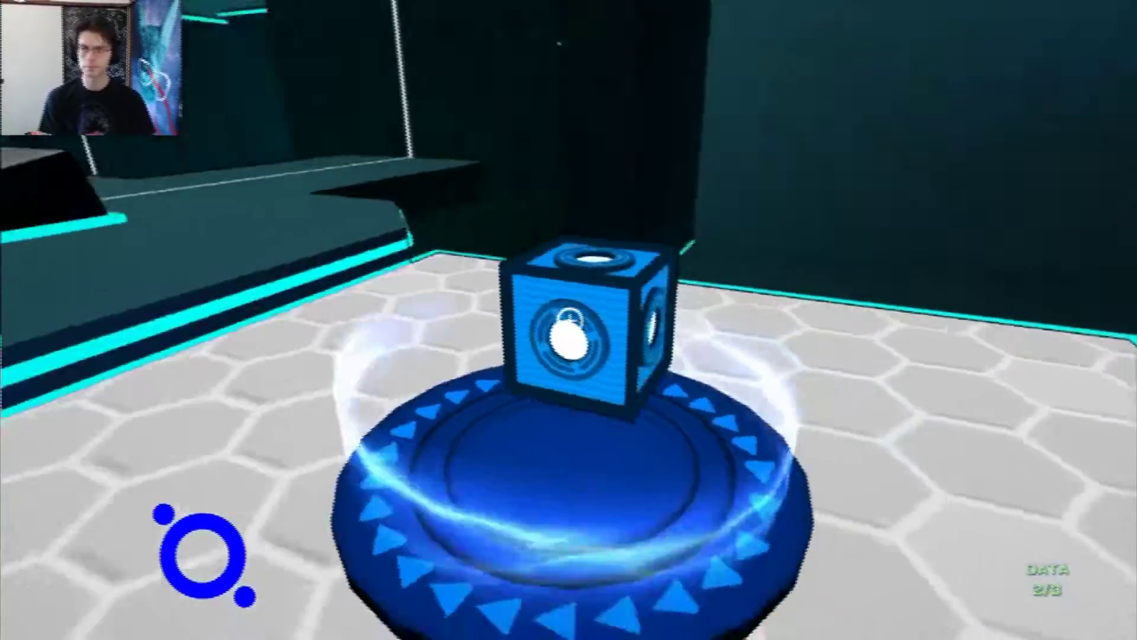
{"action": "key", "text": "s"}
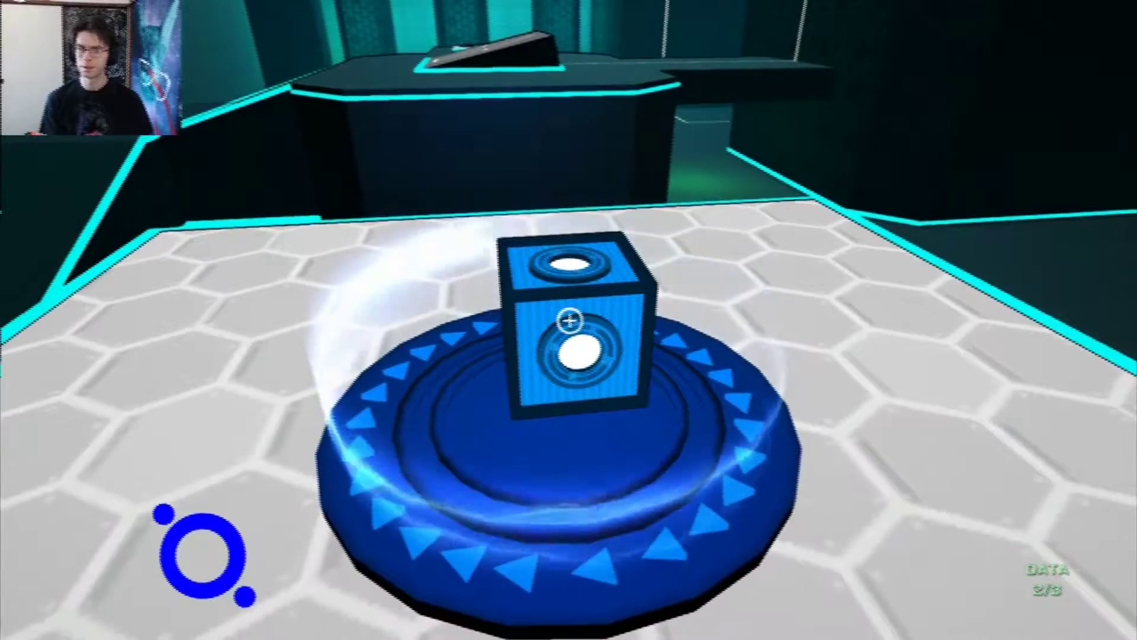
{"action": "key", "text": "s"}
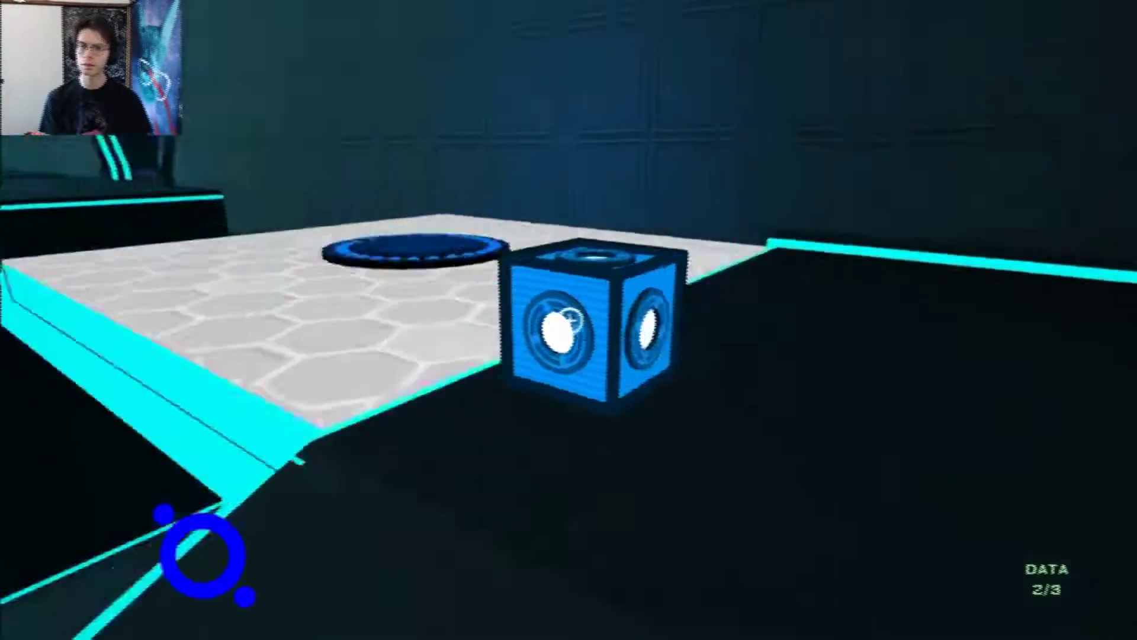
{"action": "key", "text": "w"}
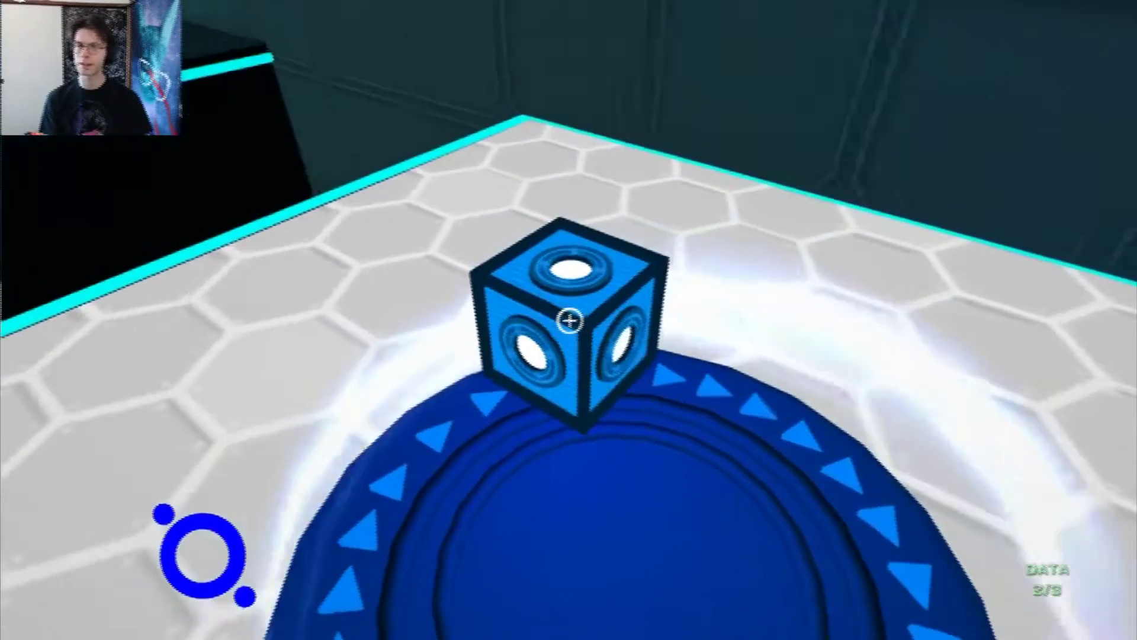
{"action": "key", "text": "s"}
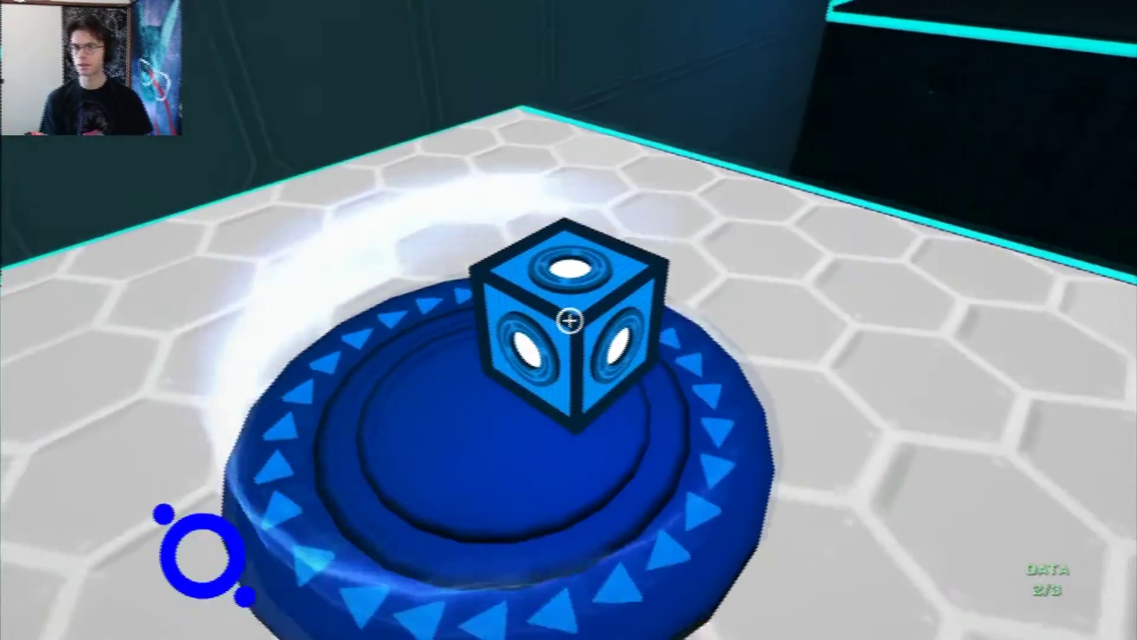
{"action": "key", "text": "s"}
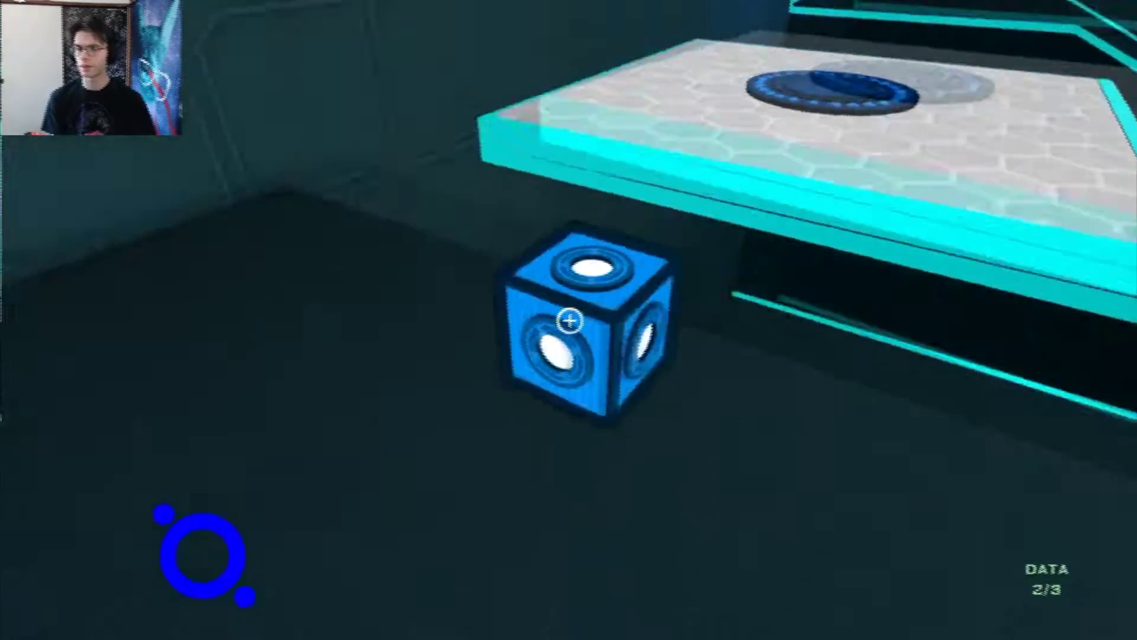
{"action": "key", "text": "w"}
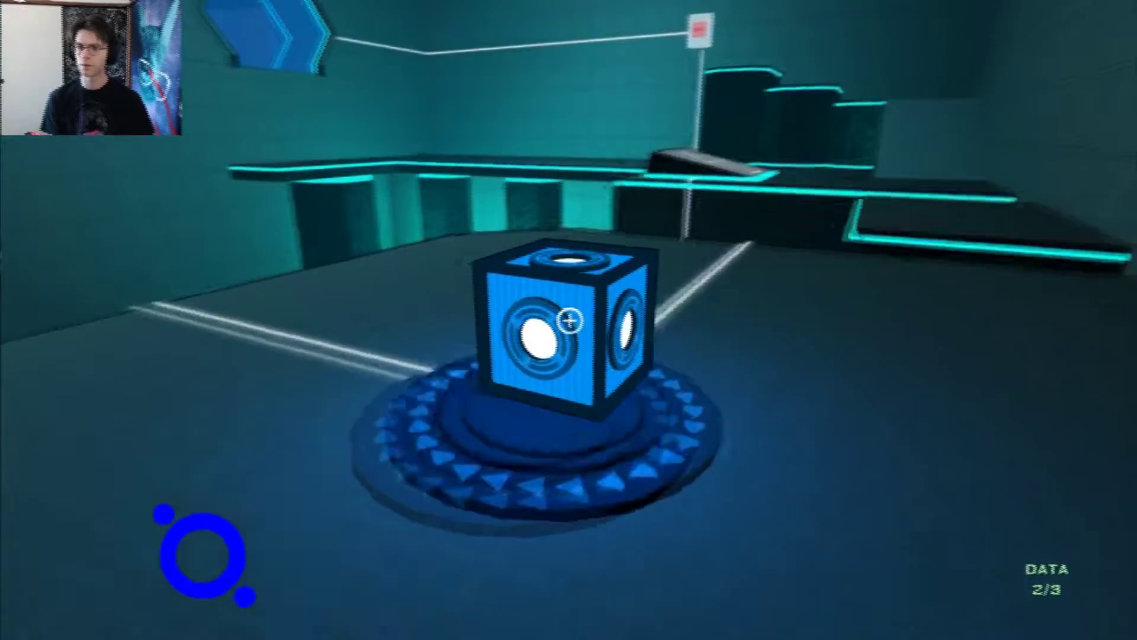
{"action": "key", "text": "w"}
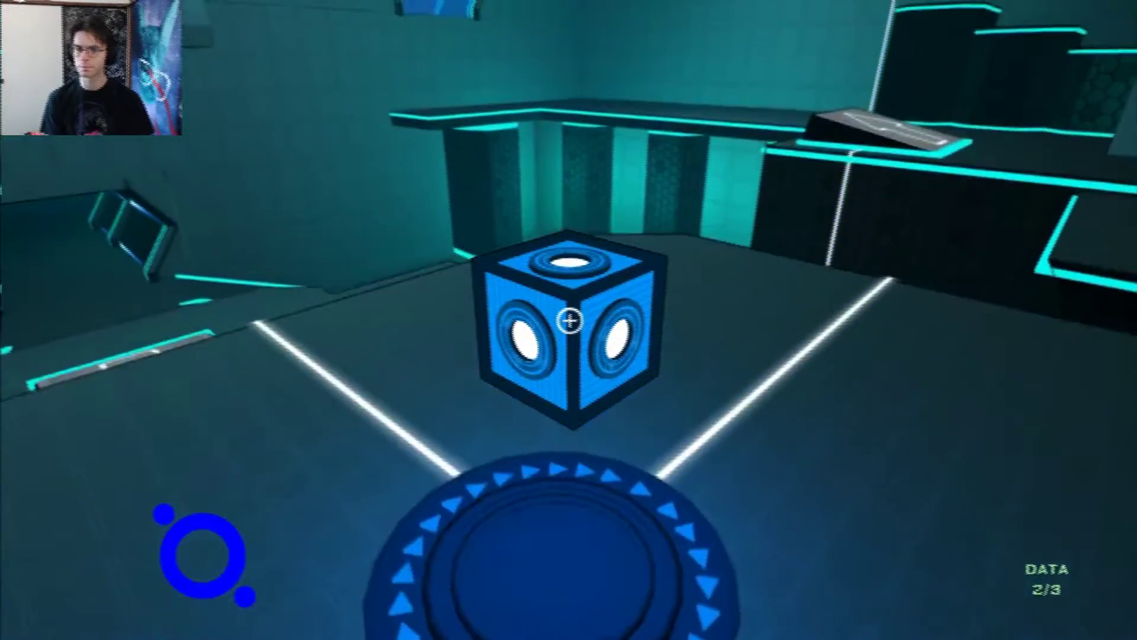
{"action": "key", "text": "w"}
{"action": "left_click", "coordinate": [568, 320]}
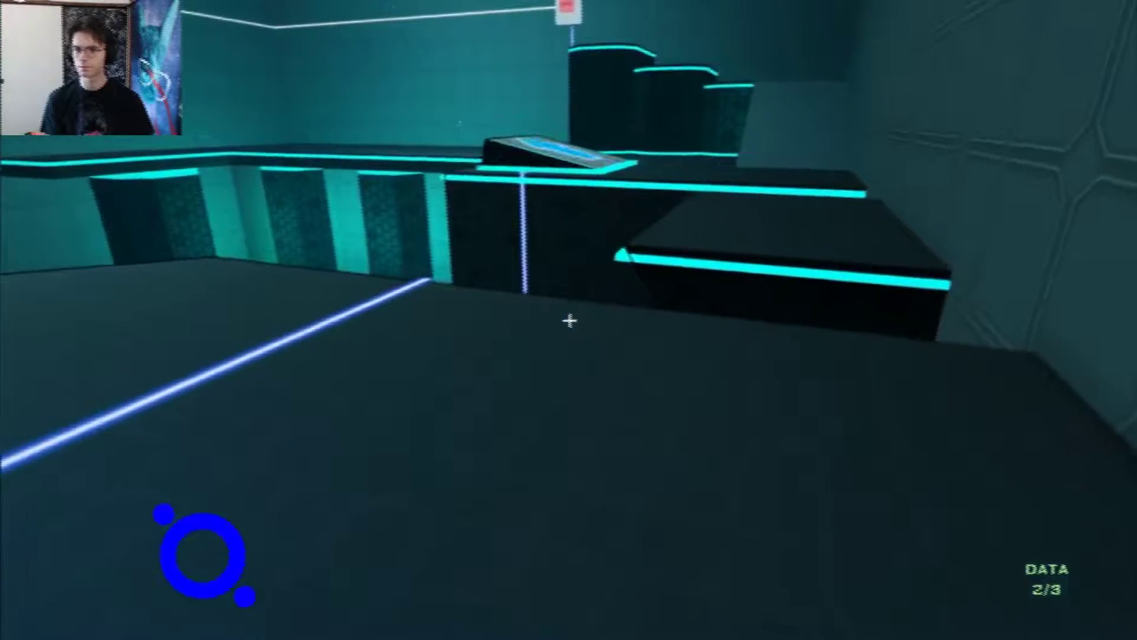
- Climb the steps to the wall switch panel and cross the room
{"action": "key", "text": "w"}
{"action": "key", "text": "w"}
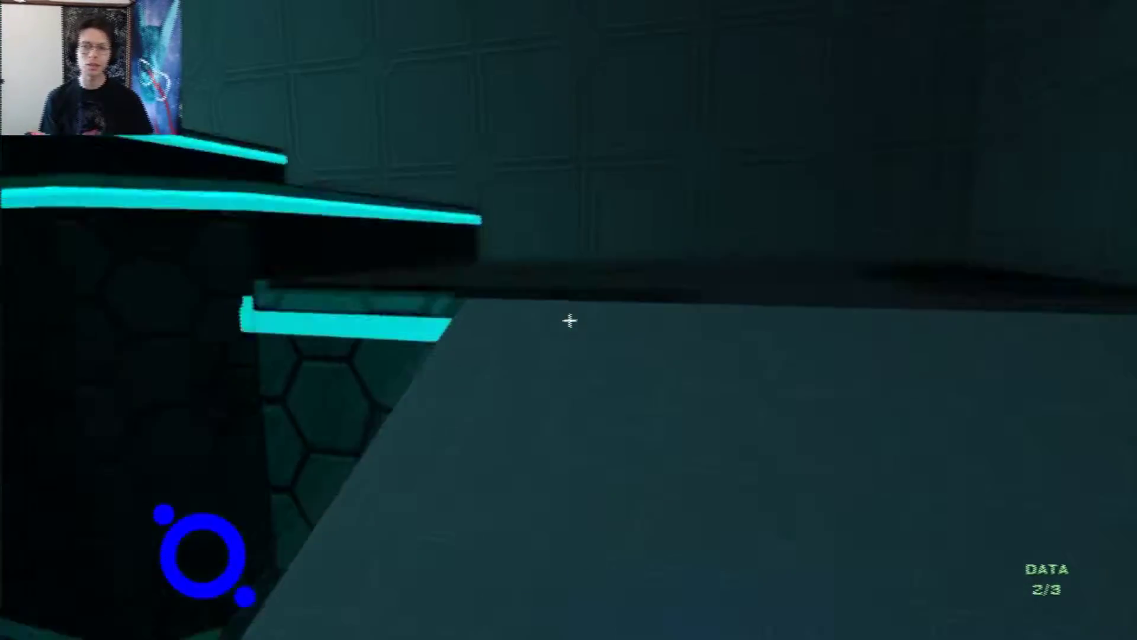
{"action": "key", "text": "w"}
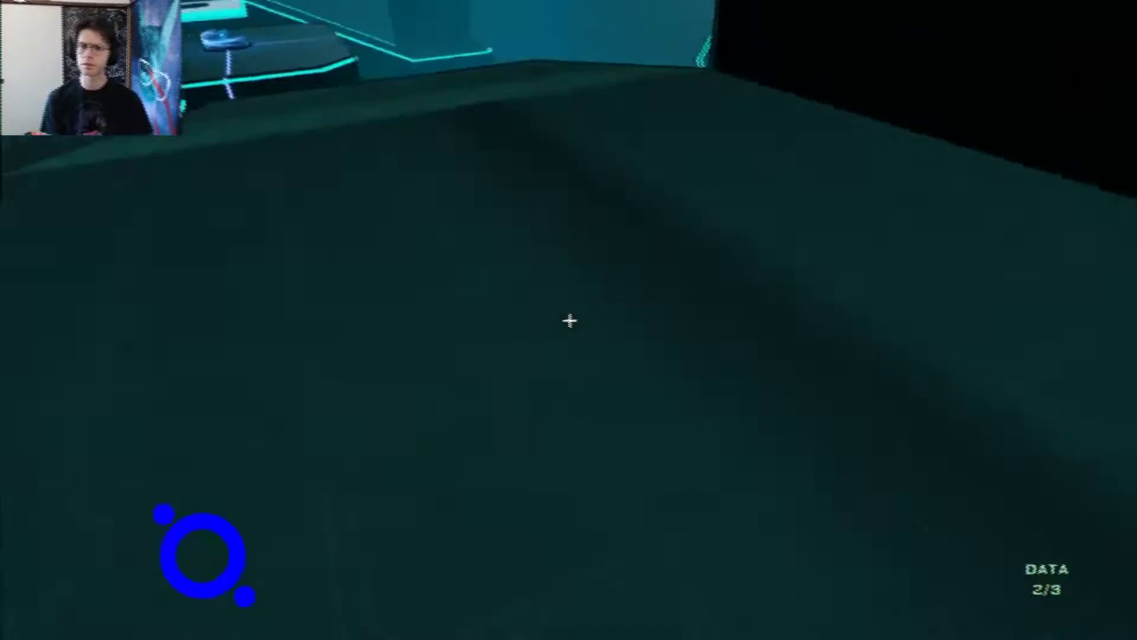
- Launch into the red room, carry the red cube back down the teal corridor, and drop it on the arrow pad
{"action": "key", "text": "w"}
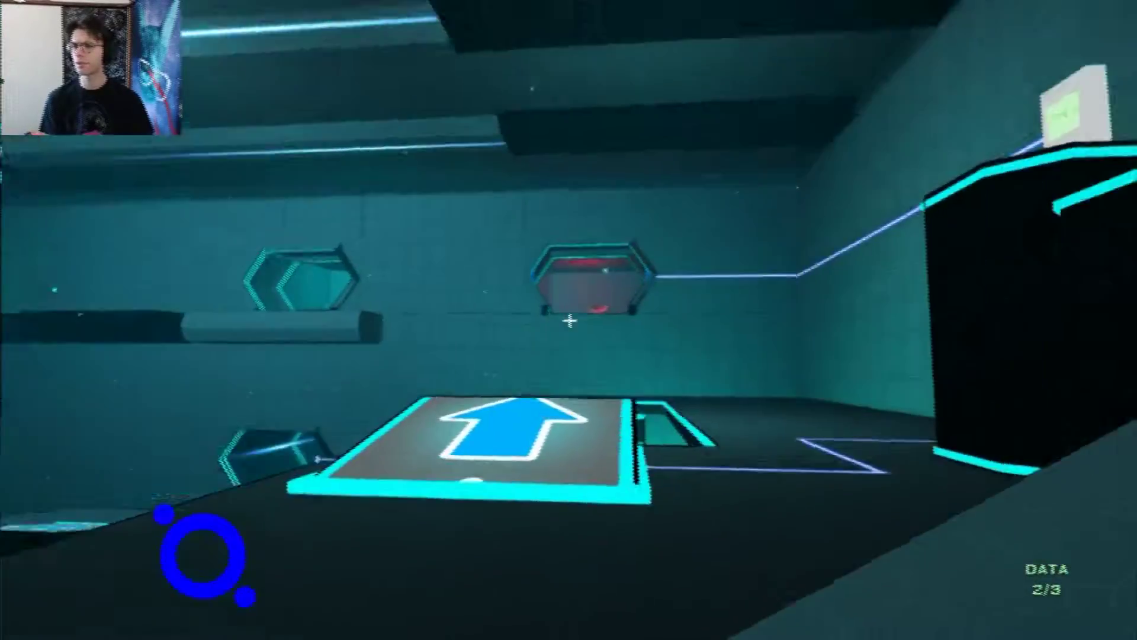
{"action": "key", "text": "w"}
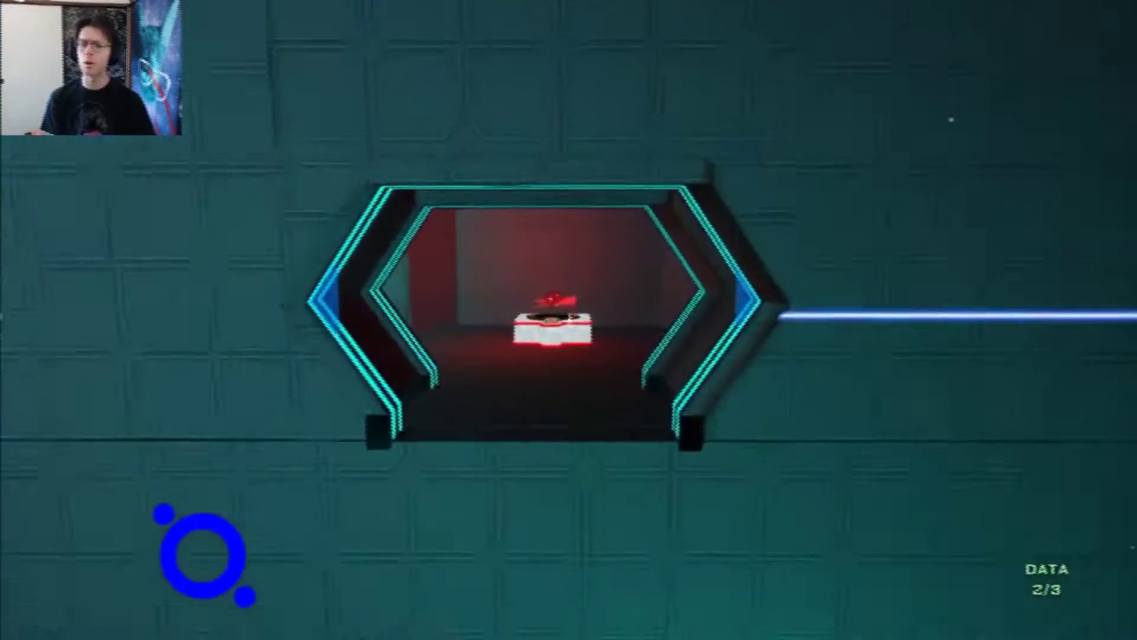
{"action": "key", "text": "w"}
{"action": "key", "text": "w"}
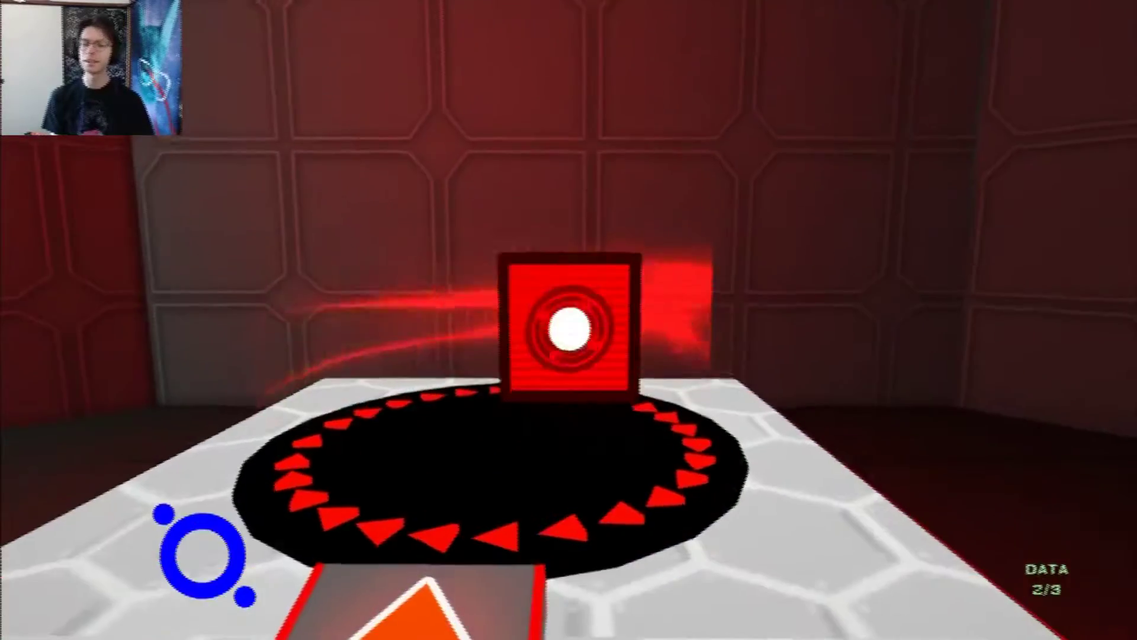
{"action": "key", "text": "w"}
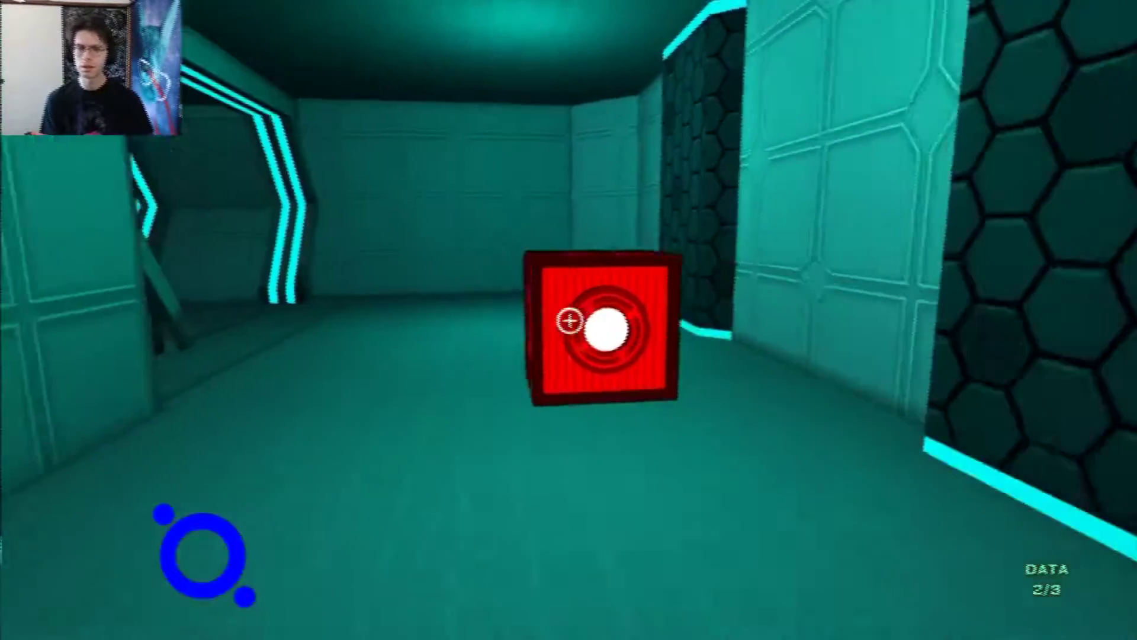
{"action": "key", "text": "w"}
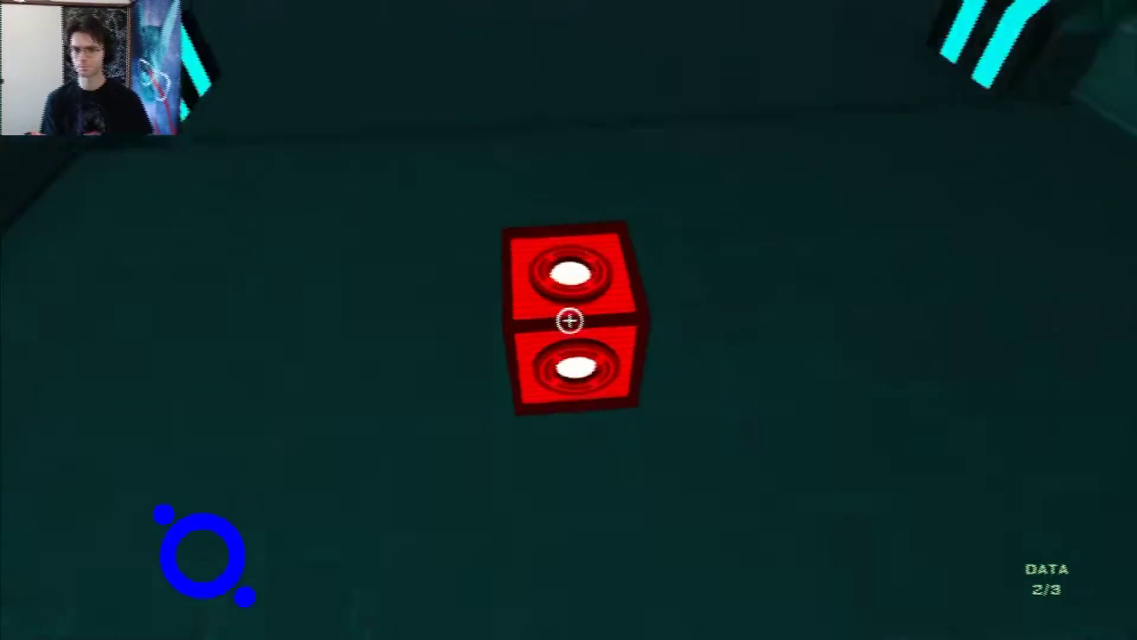
{"action": "key", "text": "w"}
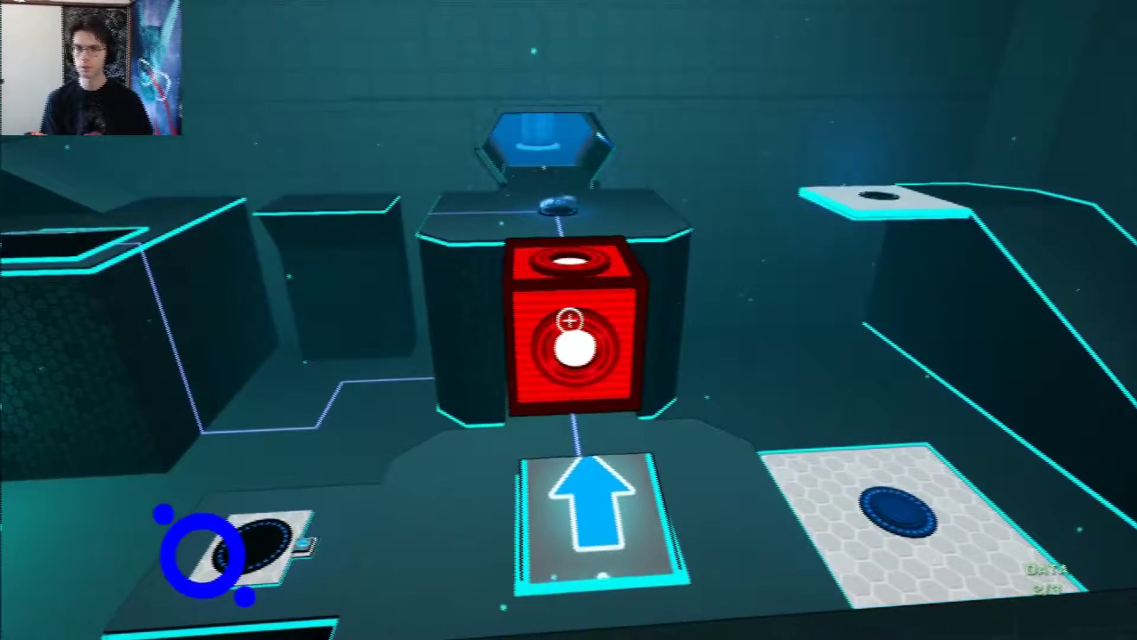
{"action": "key", "text": "w"}
{"action": "left_click", "coordinate": [569, 320]}
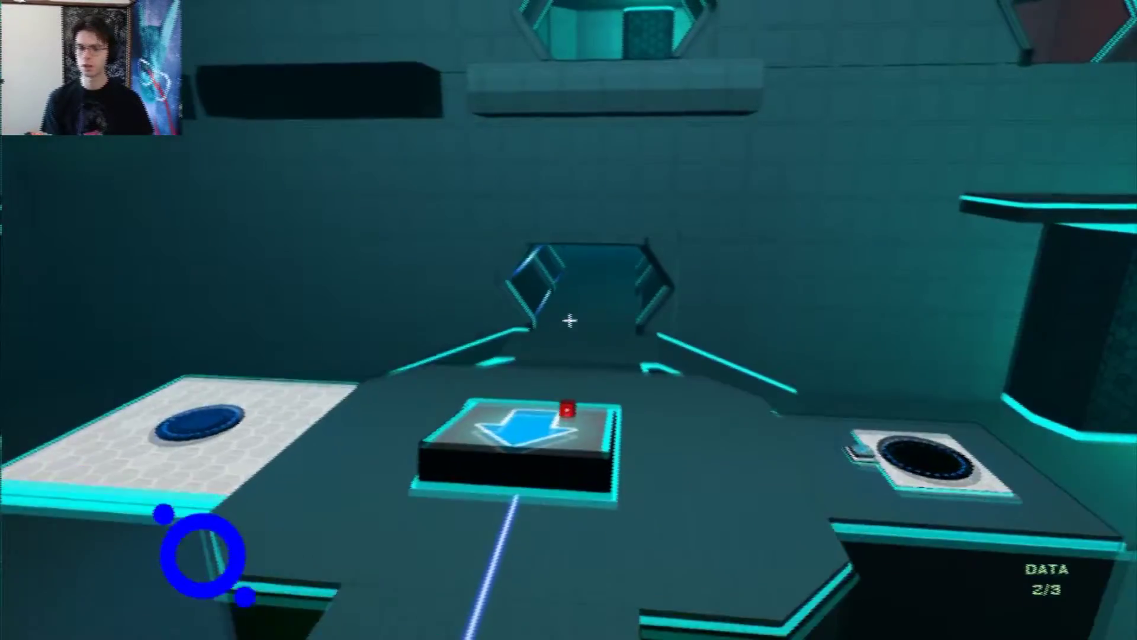
- Walk past the arrow pad toward the blue-disc platform, then circle back to centre on the red cube
{"action": "key", "text": "w"}
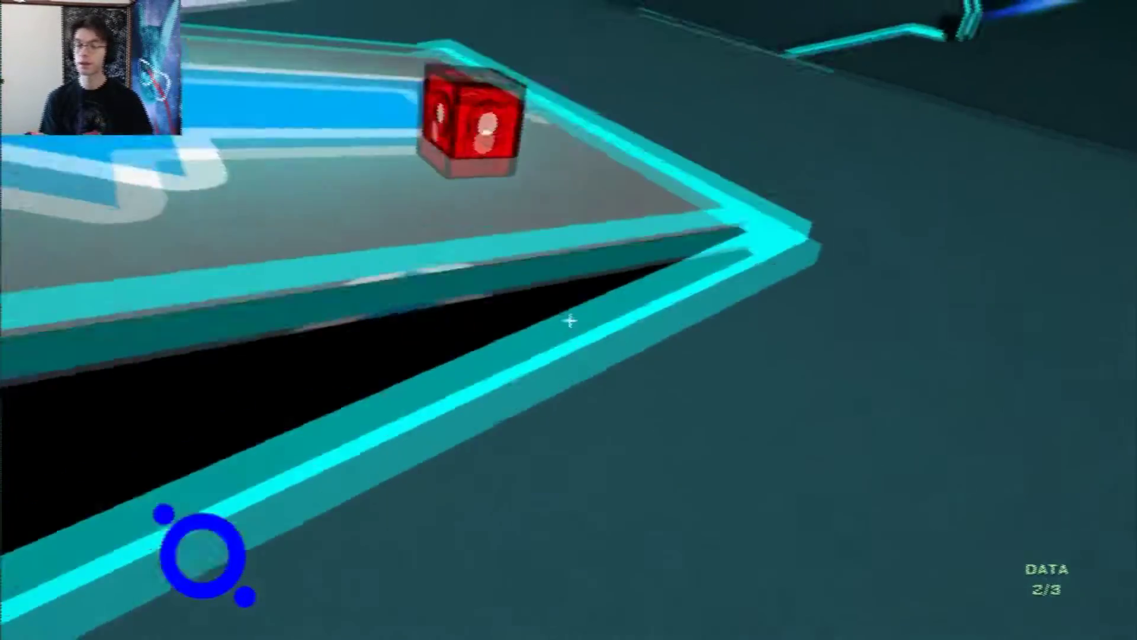
{"action": "key", "text": "w"}
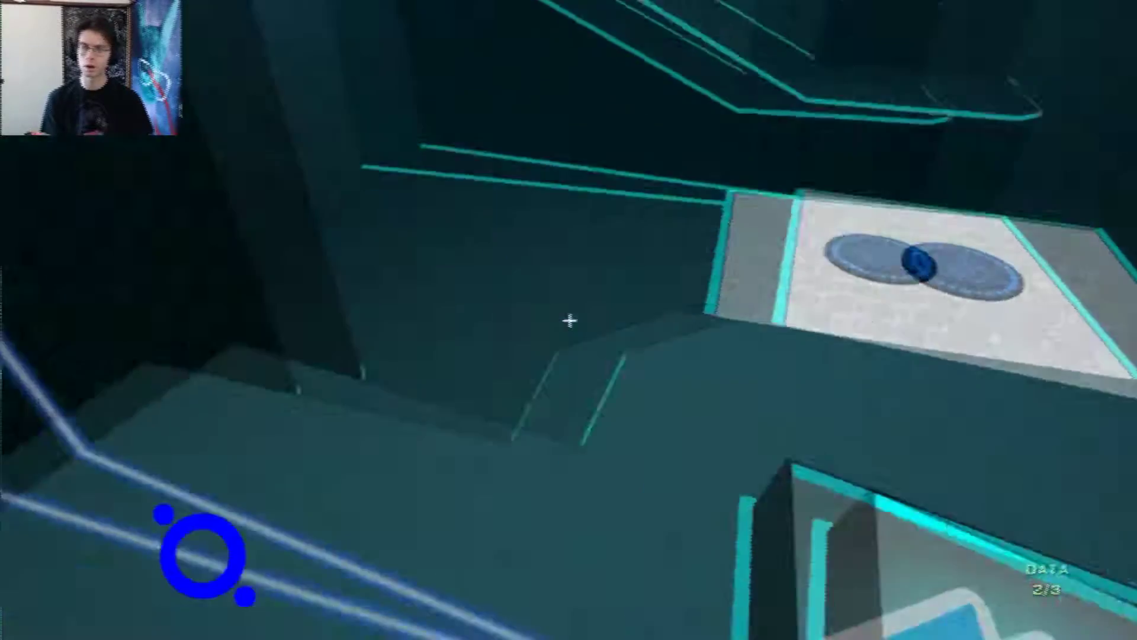
{"action": "key", "text": "w"}
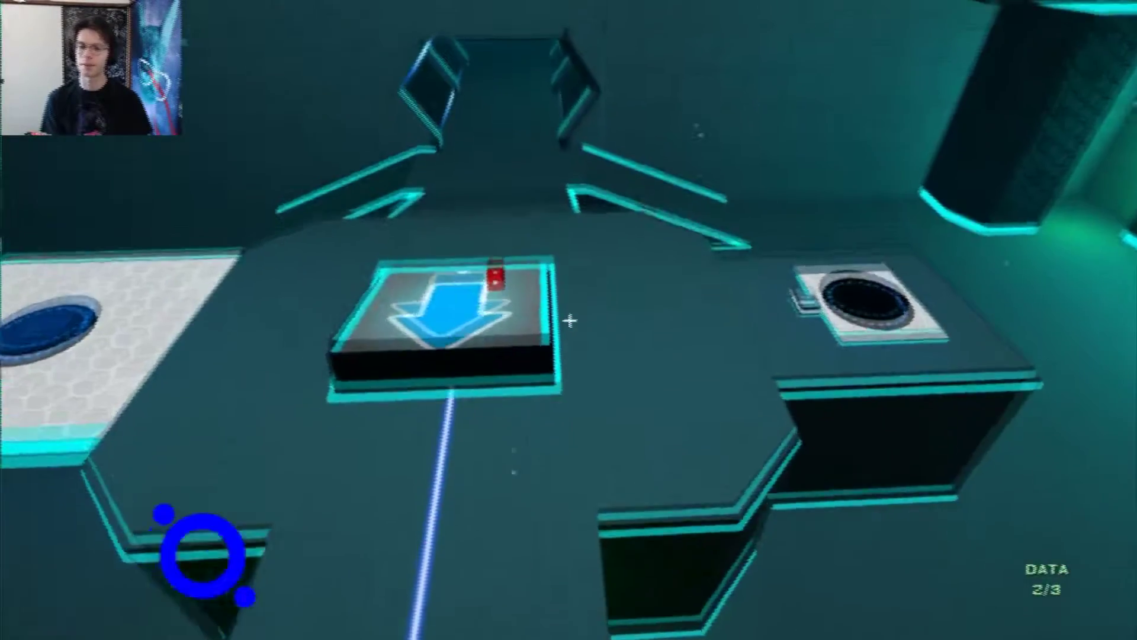
{"action": "key", "text": "w"}
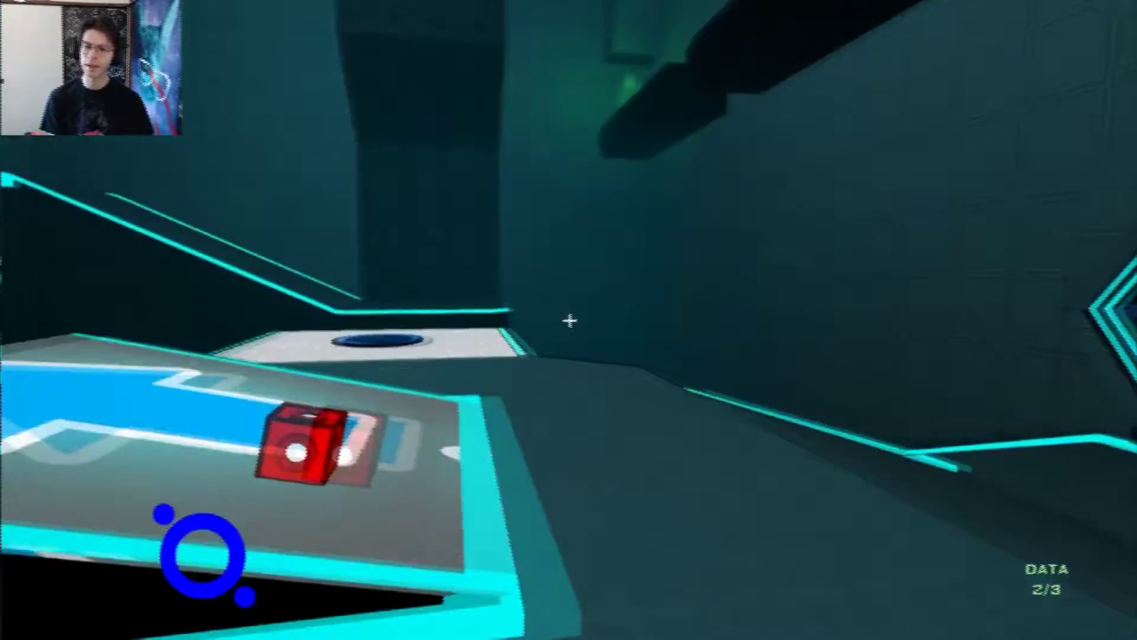
{"action": "key", "text": "w"}
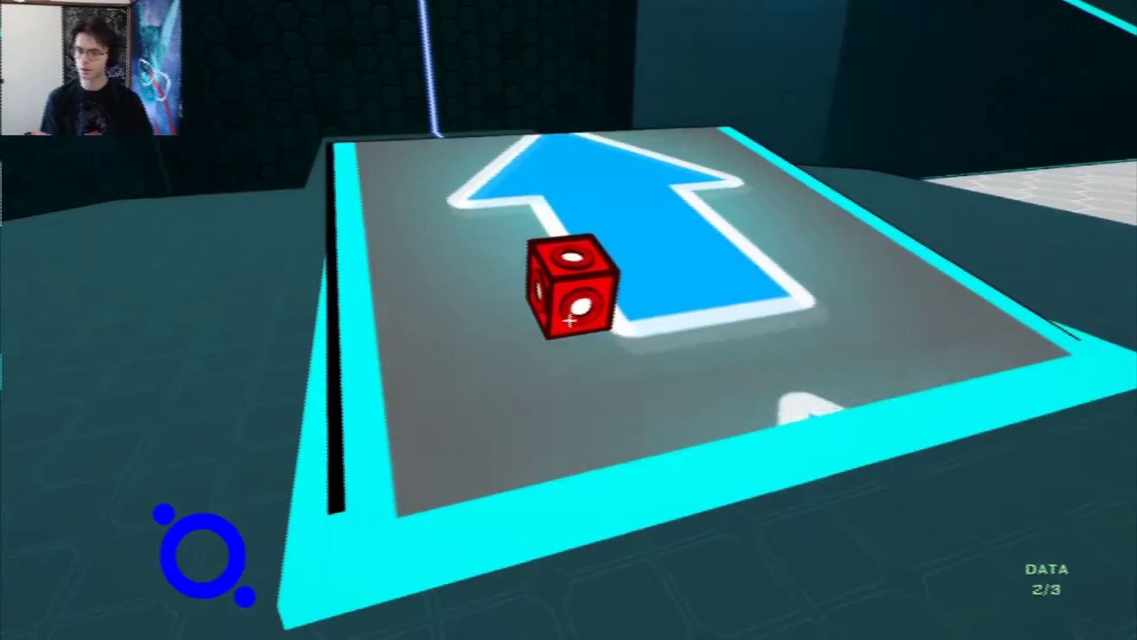
{"action": "key", "text": "w"}
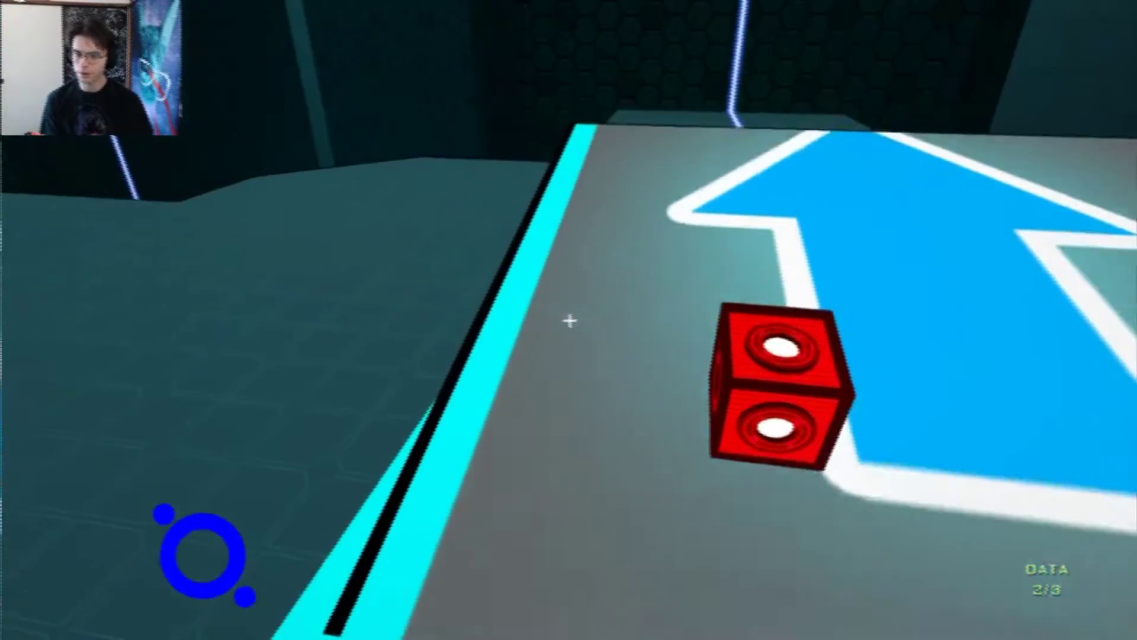
{"action": "key", "text": "w"}
{"action": "key", "text": "w"}
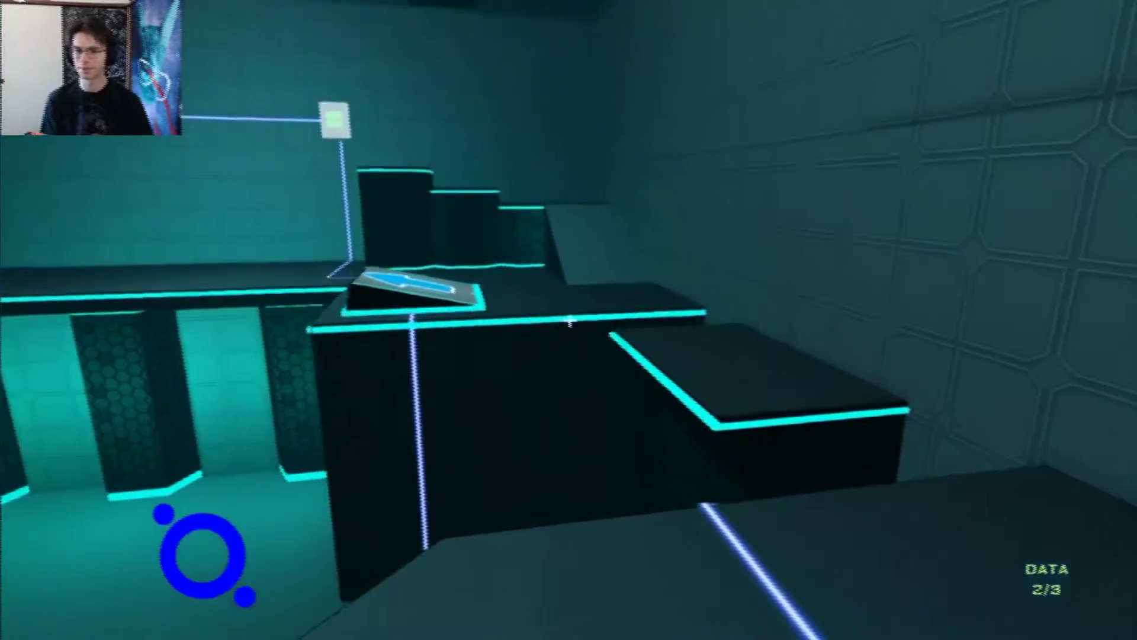
- Walk through the ramp room and corridor, across the arrow pad, into the red room
{"action": "key", "text": "w"}
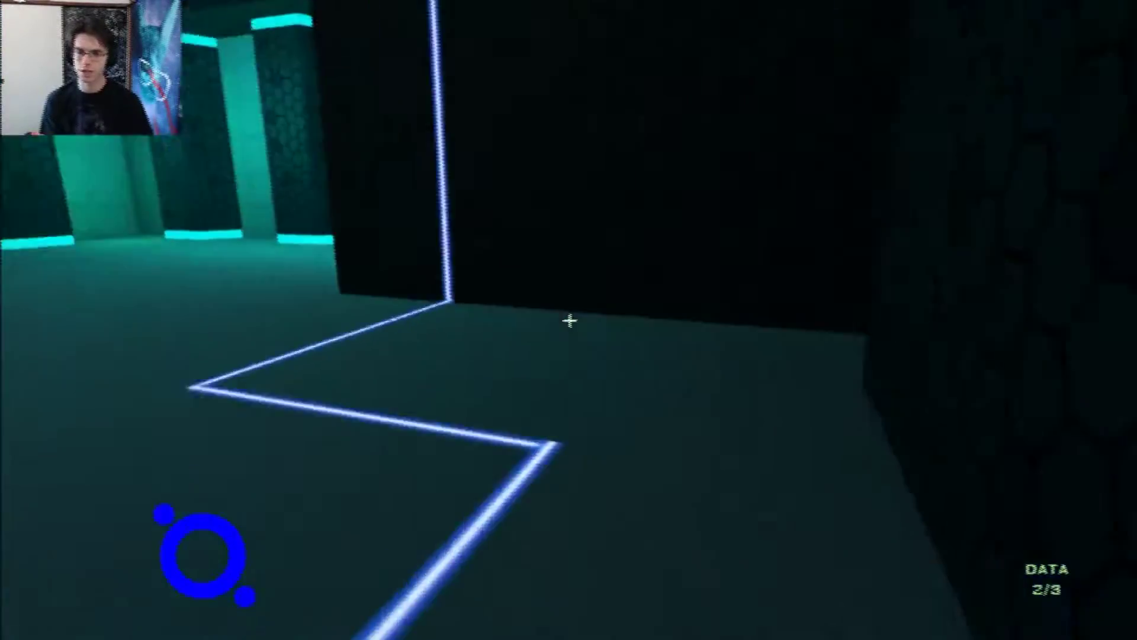
{"action": "key", "text": "w"}
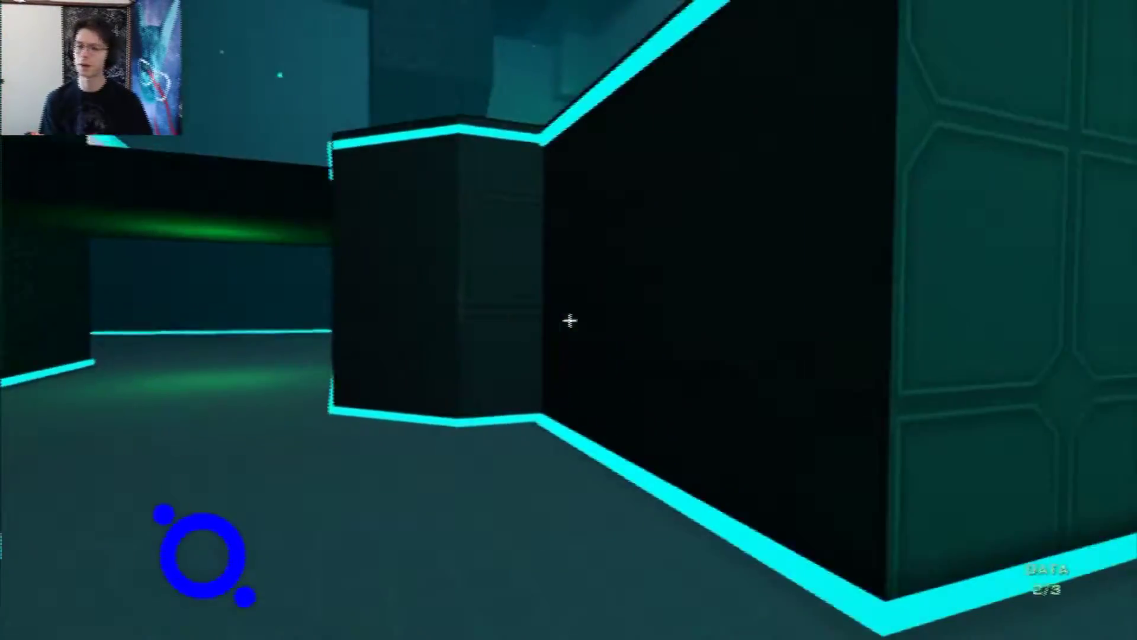
{"action": "key", "text": "w"}
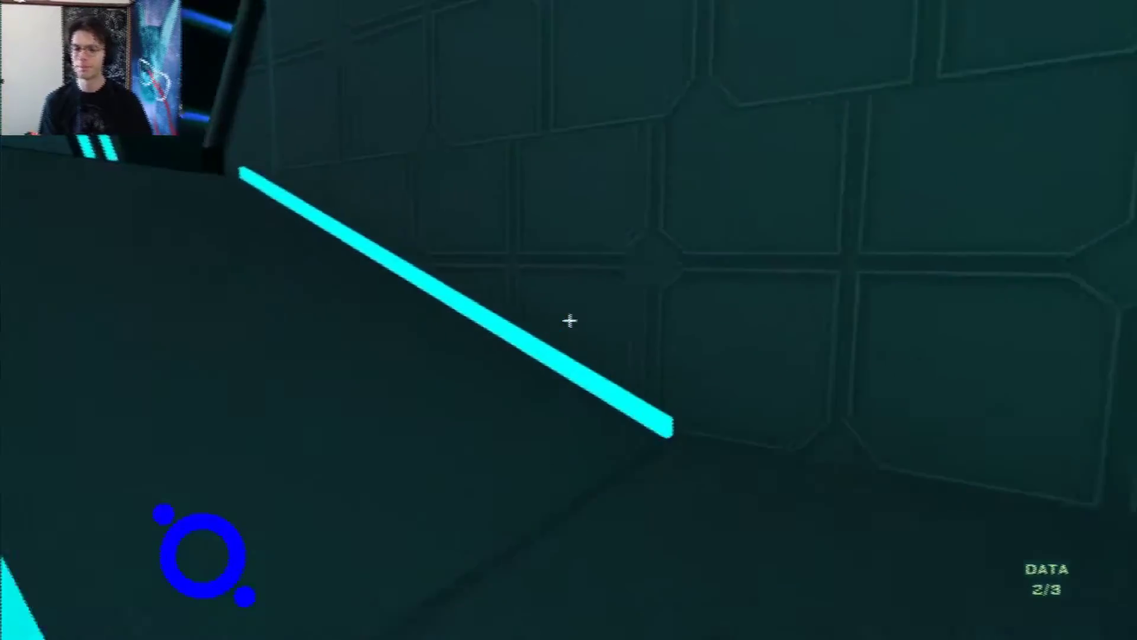
{"action": "key", "text": "w"}
{"action": "key", "text": "w"}
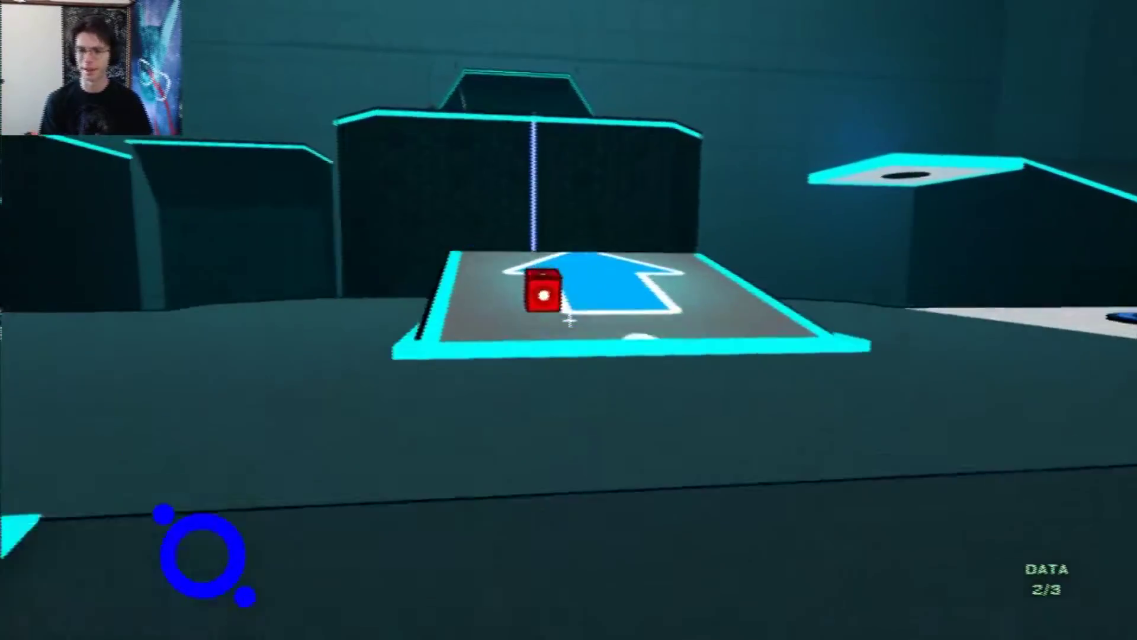
{"action": "key", "text": "w"}
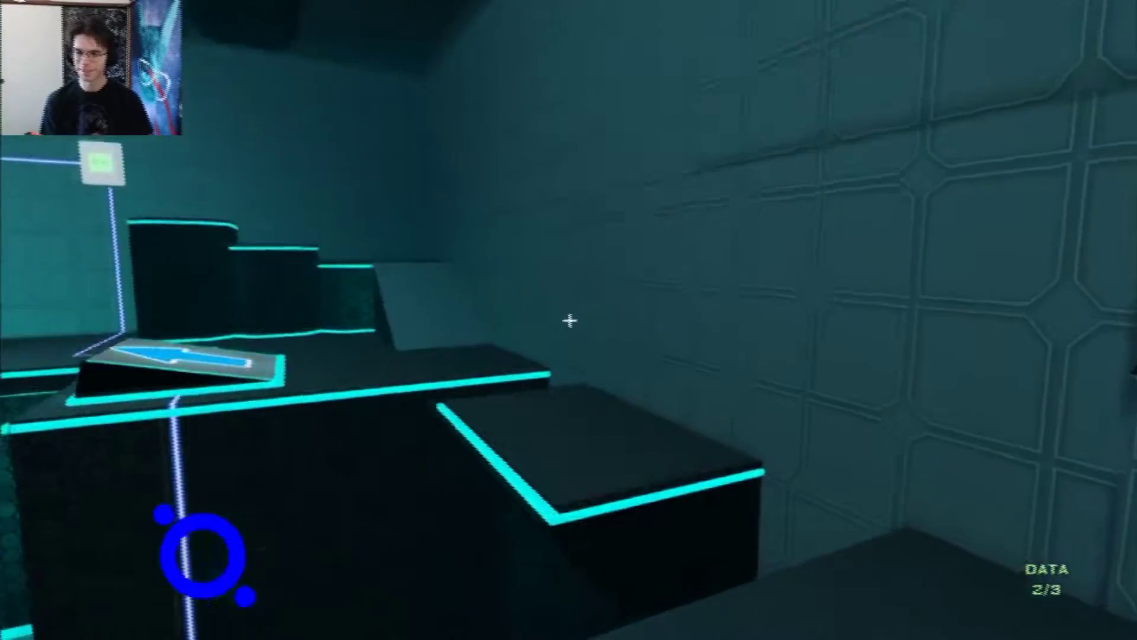
{"action": "key", "text": "w"}
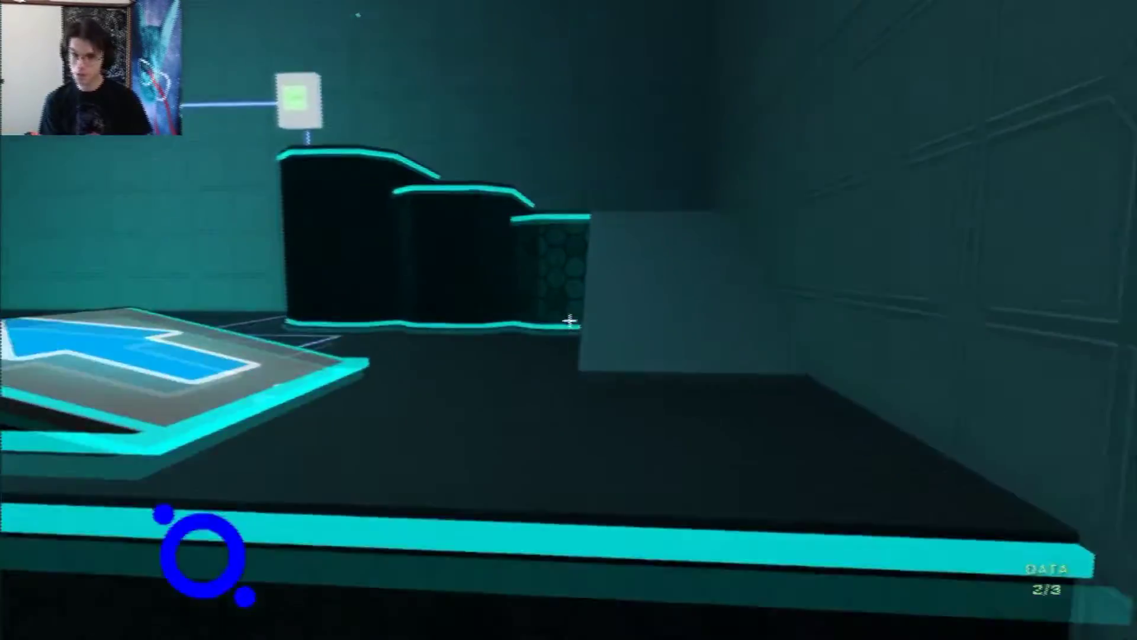
{"action": "key", "text": "w"}
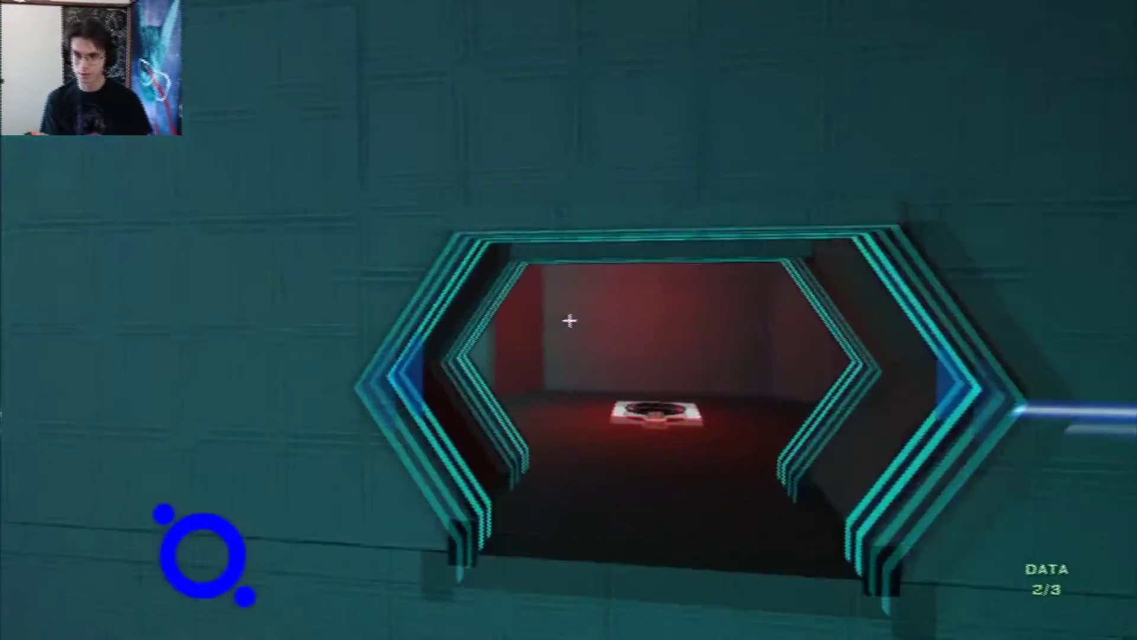
{"action": "key", "text": "w"}
{"action": "key", "text": "w"}
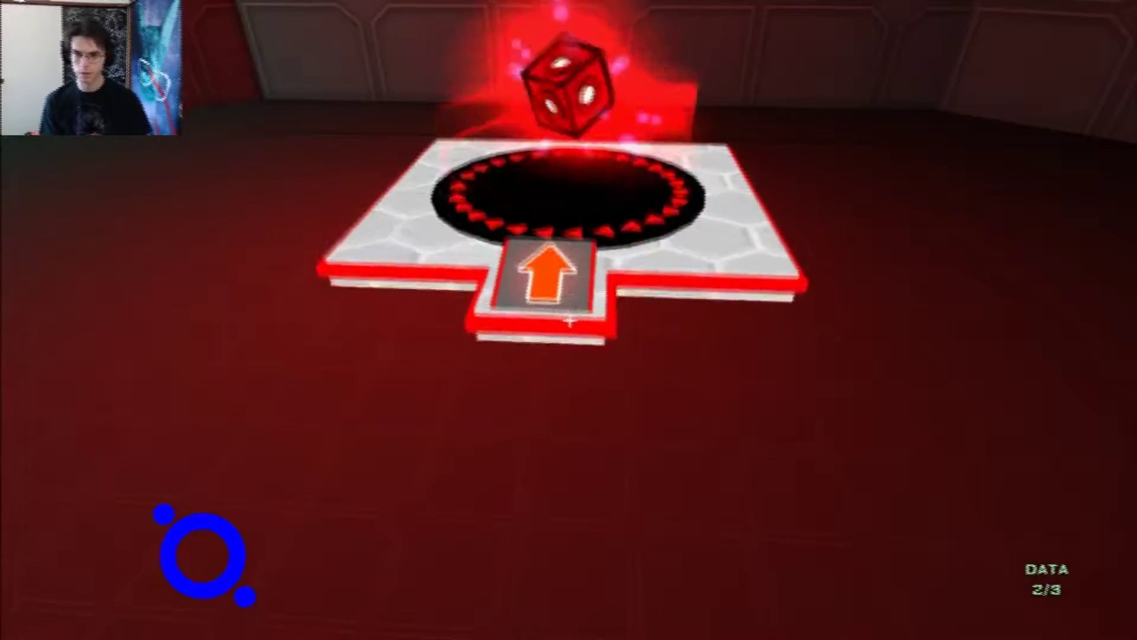
- Pick up the red cube and carry it down onto the black platforms near the exit
{"action": "key", "text": "w"}
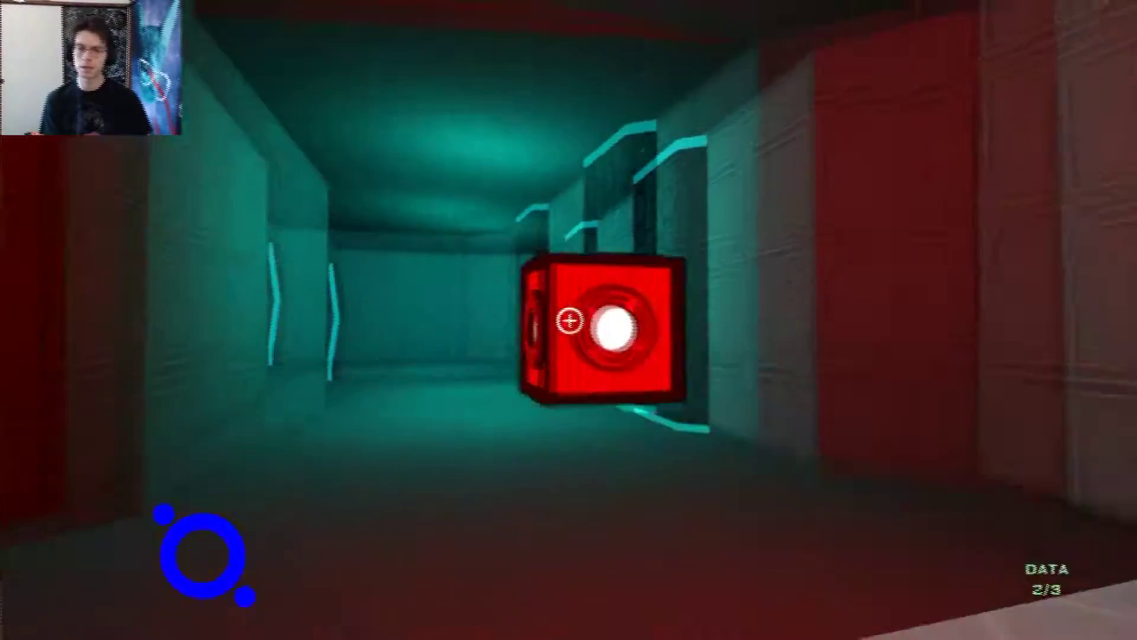
{"action": "key", "text": "w"}
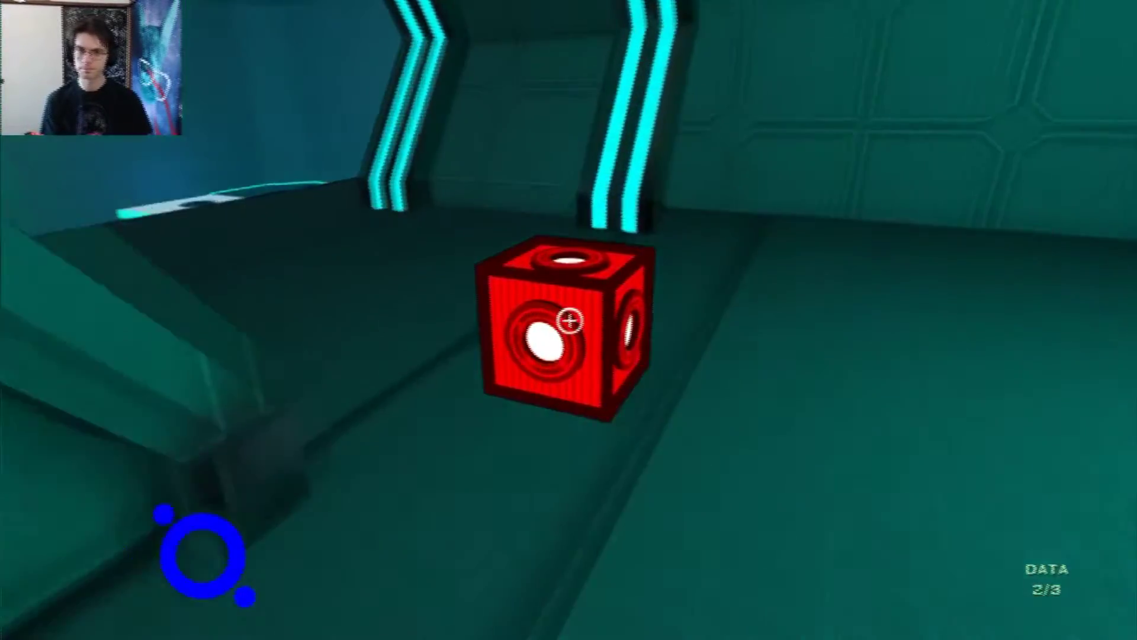
{"action": "left_click", "coordinate": [569, 320]}
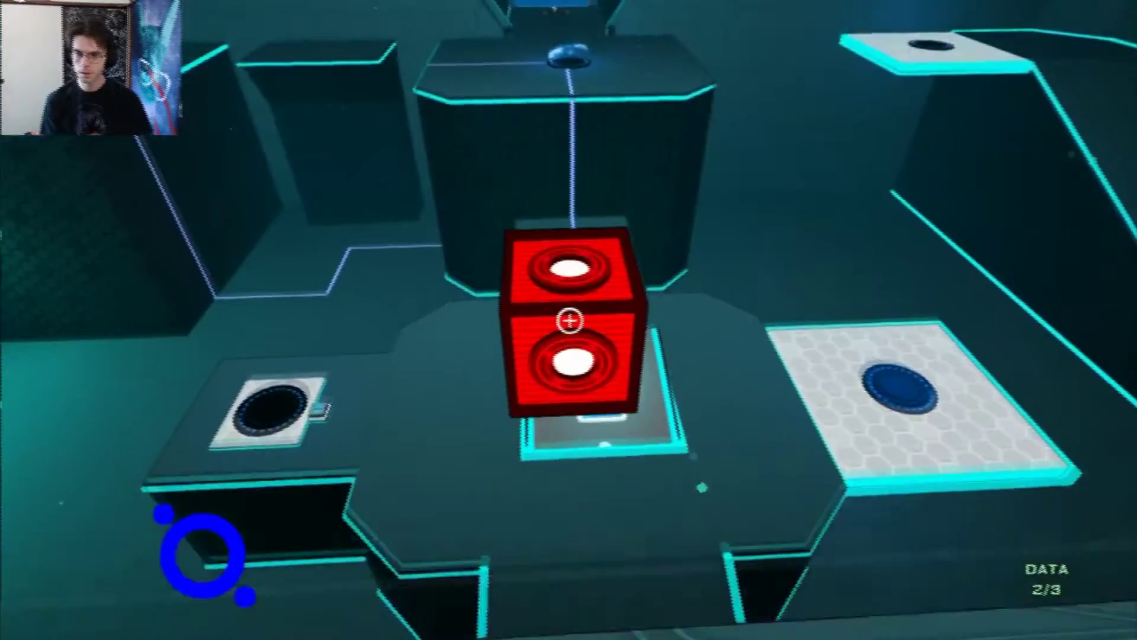
{"action": "key", "text": "w"}
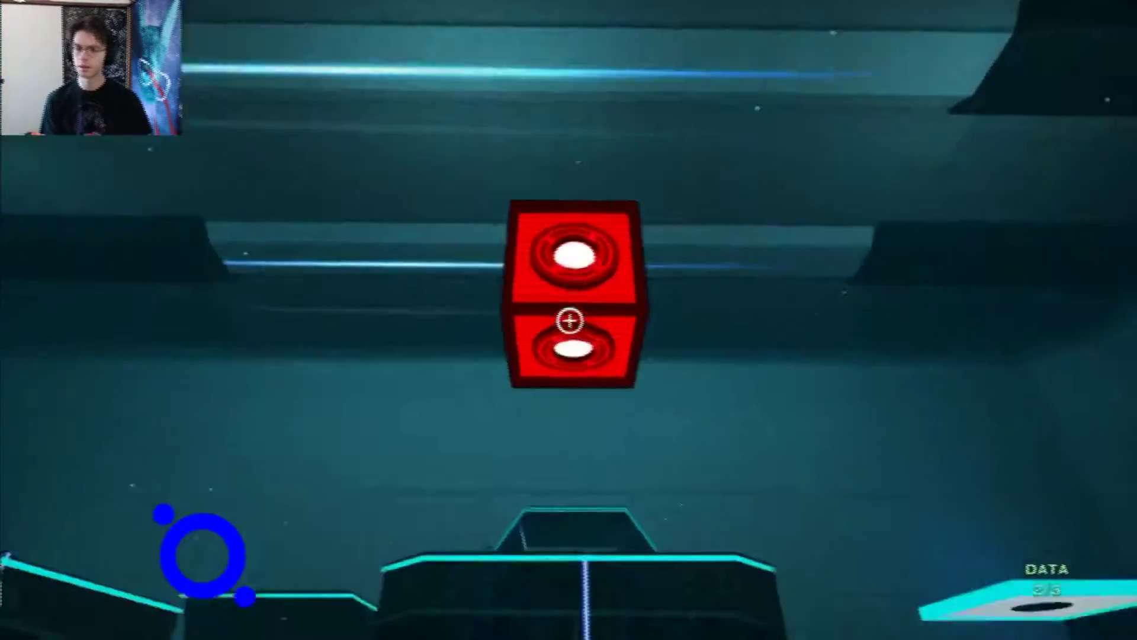
{"action": "key", "text": "w"}
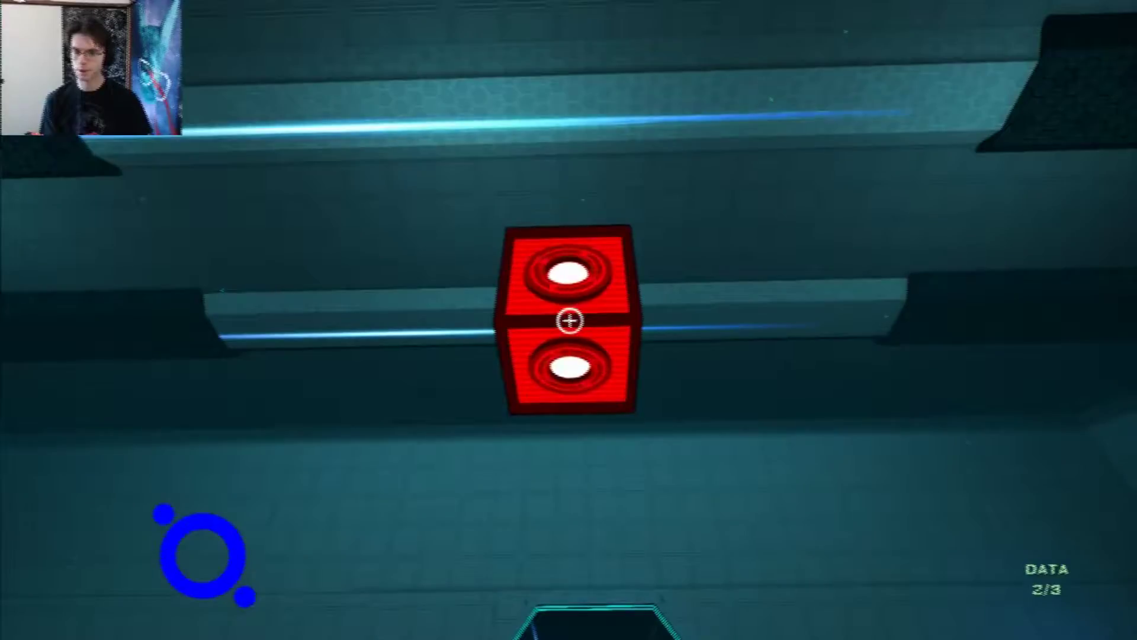
{"action": "key", "text": "w"}
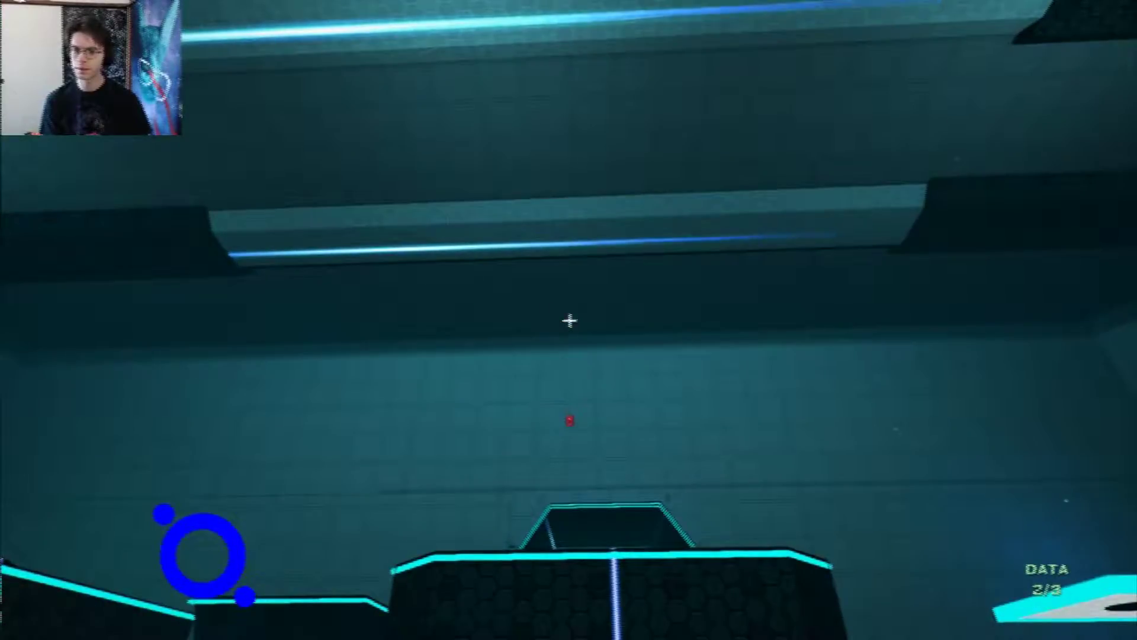
{"action": "key", "text": "w"}
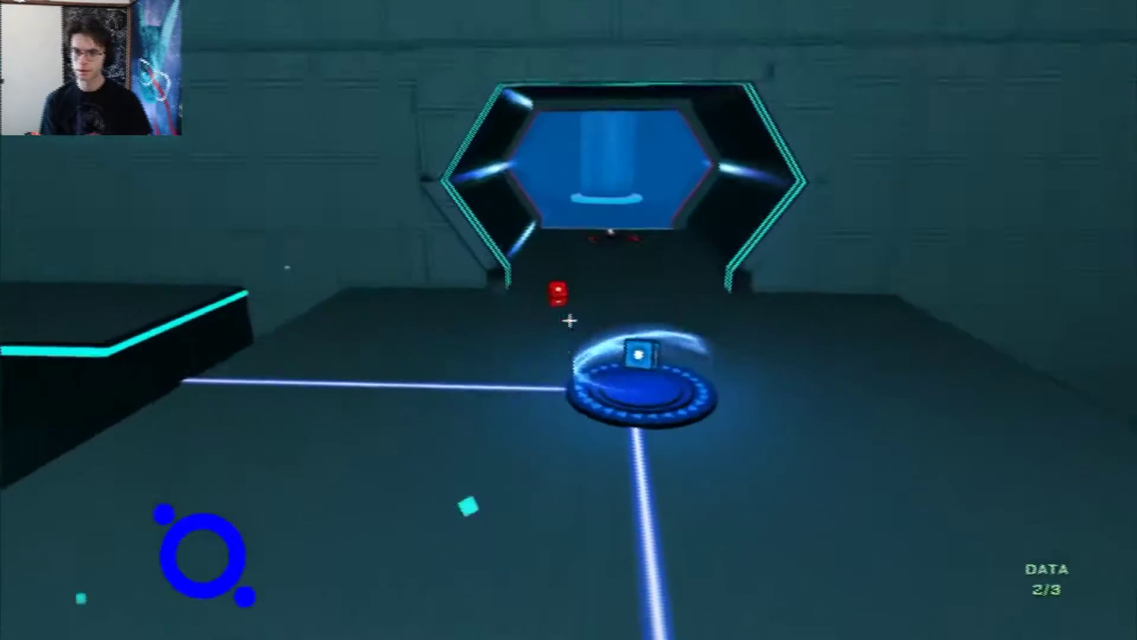
- Pull in the red cube, walk through the hexagonal exit, and continue past the 02:28 results
{"action": "left_click", "coordinate": [569, 320]}
{"action": "key", "text": "w"}
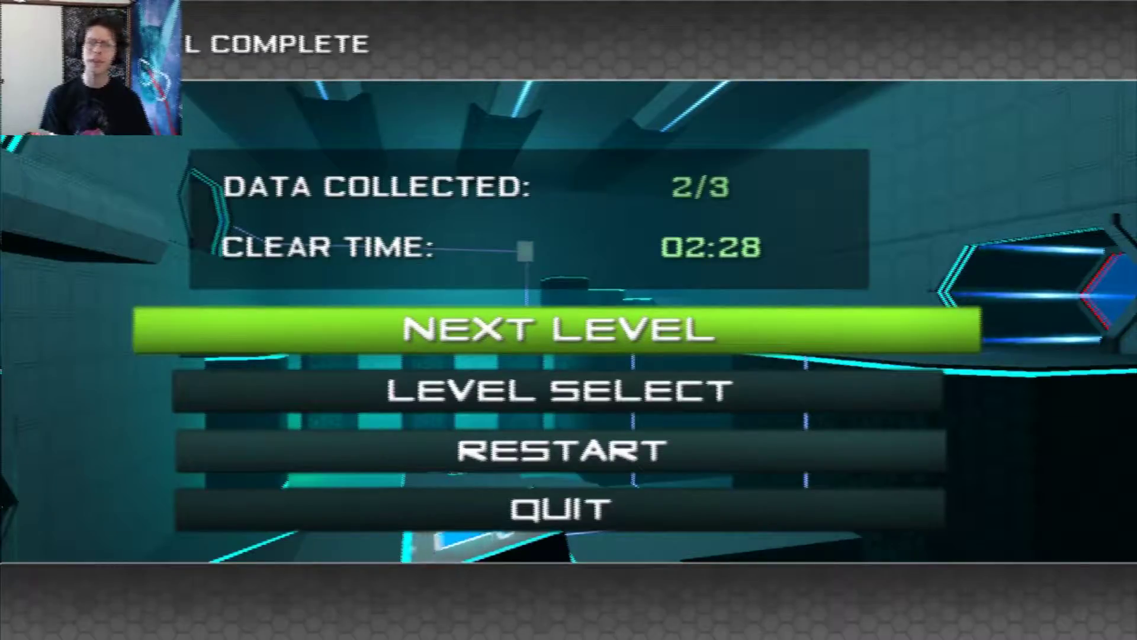
{"action": "key", "text": "Return"}
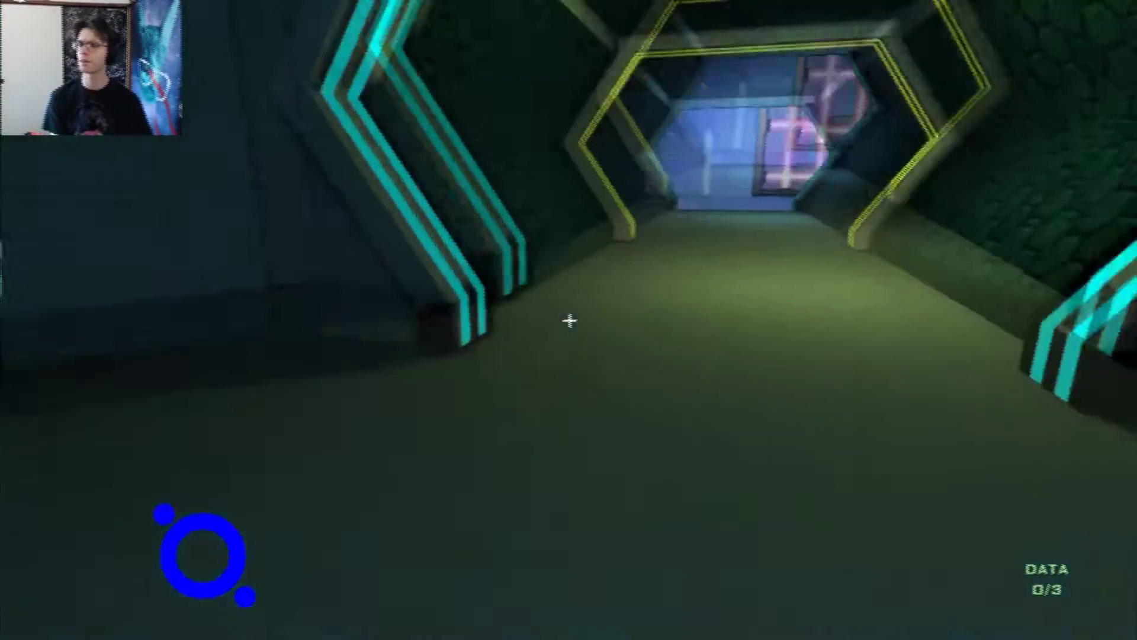
- Walk into the blue-walled room and drop into the pit to collect the green data fragment
{"action": "key", "text": "w"}
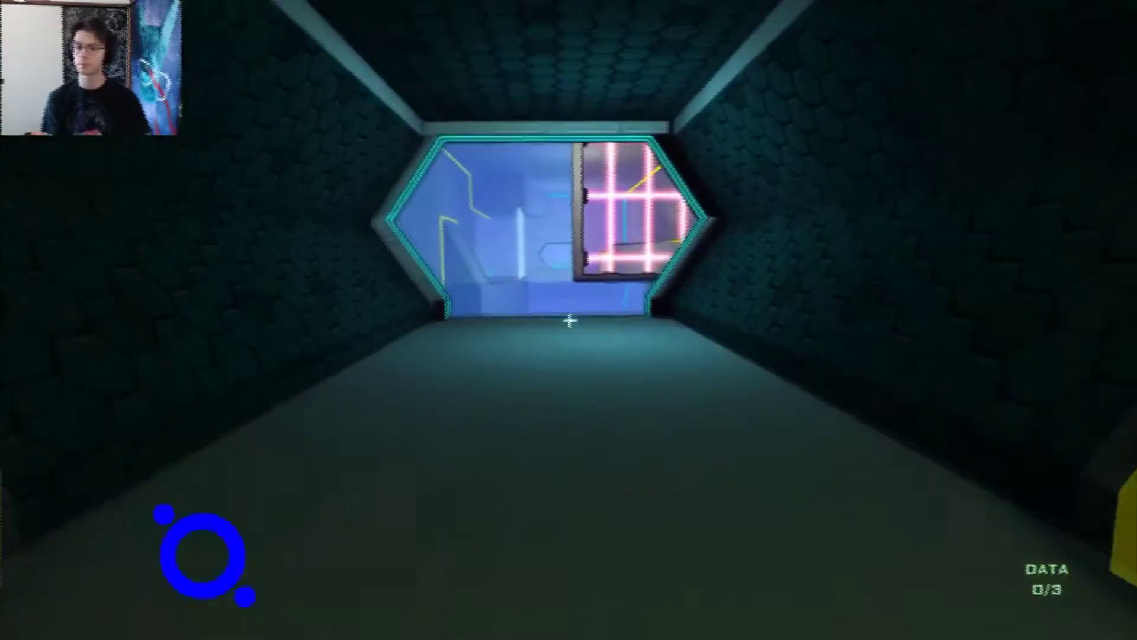
{"action": "key", "text": "w"}
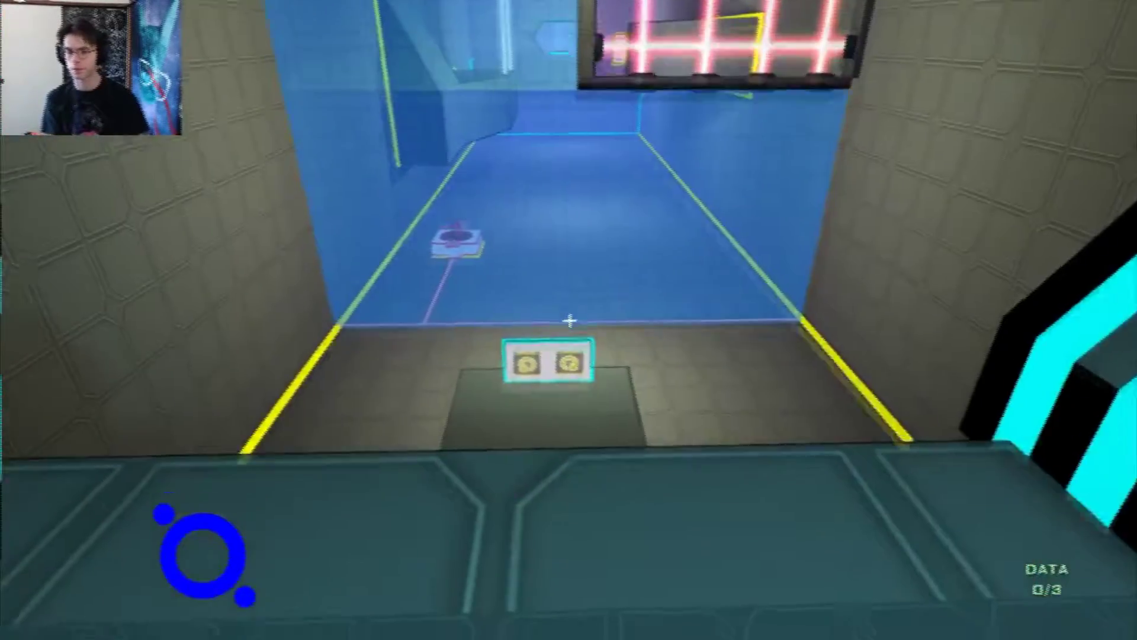
{"action": "key", "text": "w"}
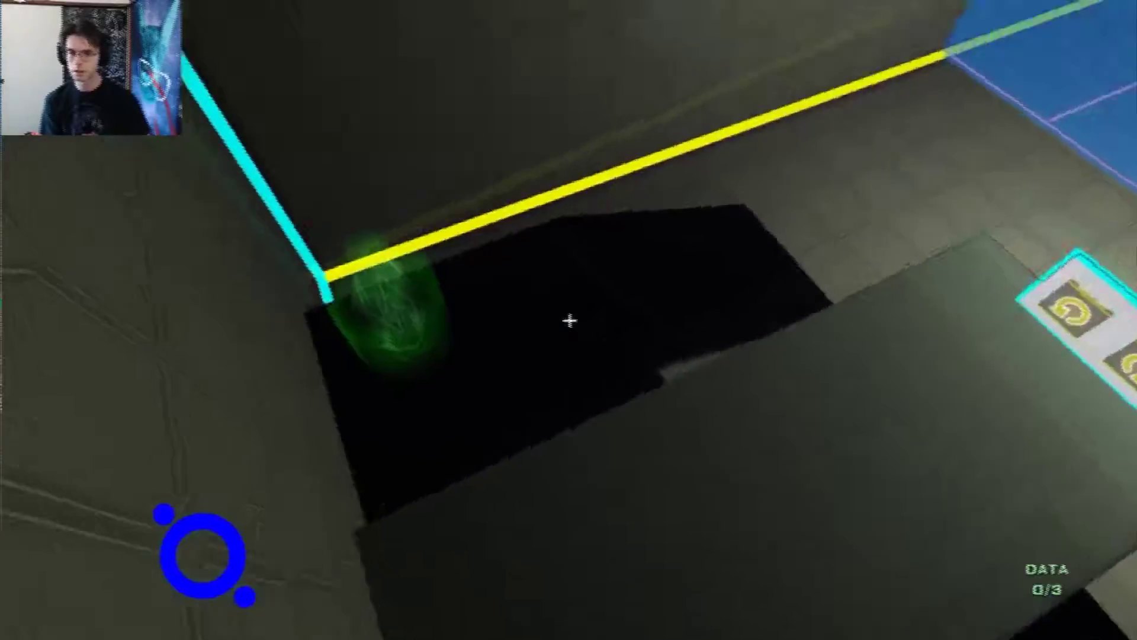
{"action": "key", "text": "w"}
{"action": "key", "text": "w"}
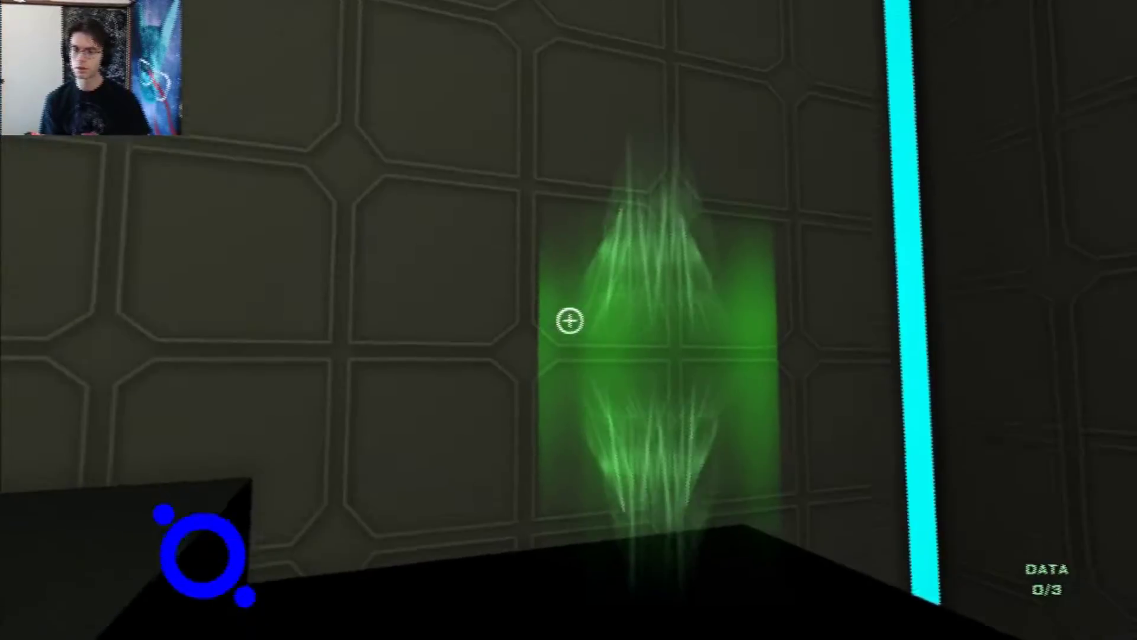
{"action": "key", "text": "w"}
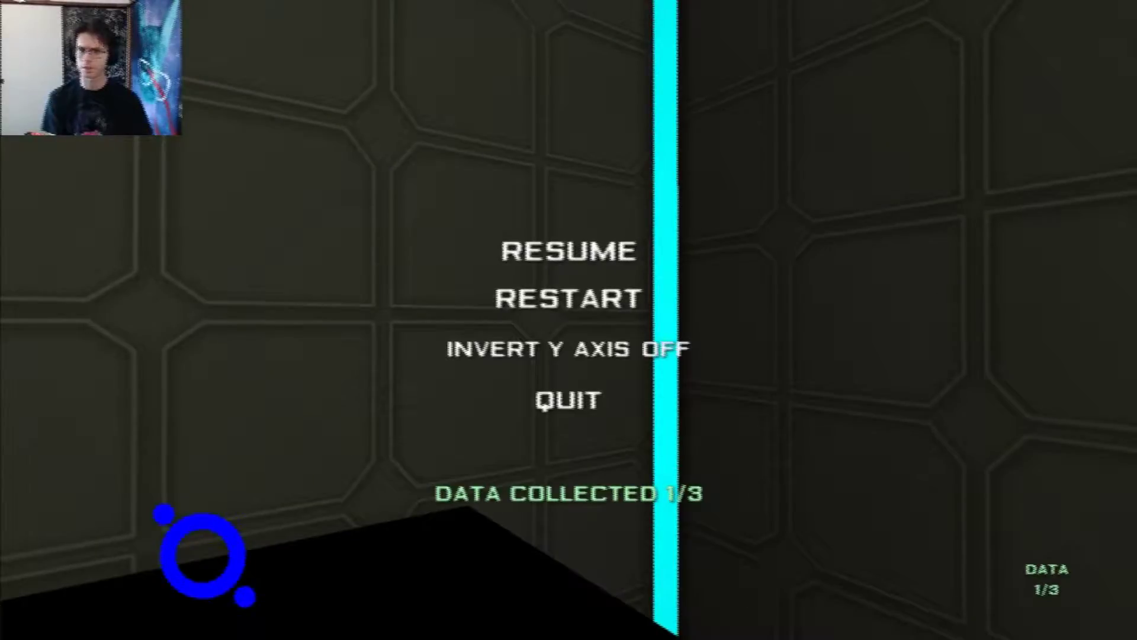
- Climb the black ledge beside the blue room and inspect the two-arrow rotate panel
{"action": "key", "text": "w"}
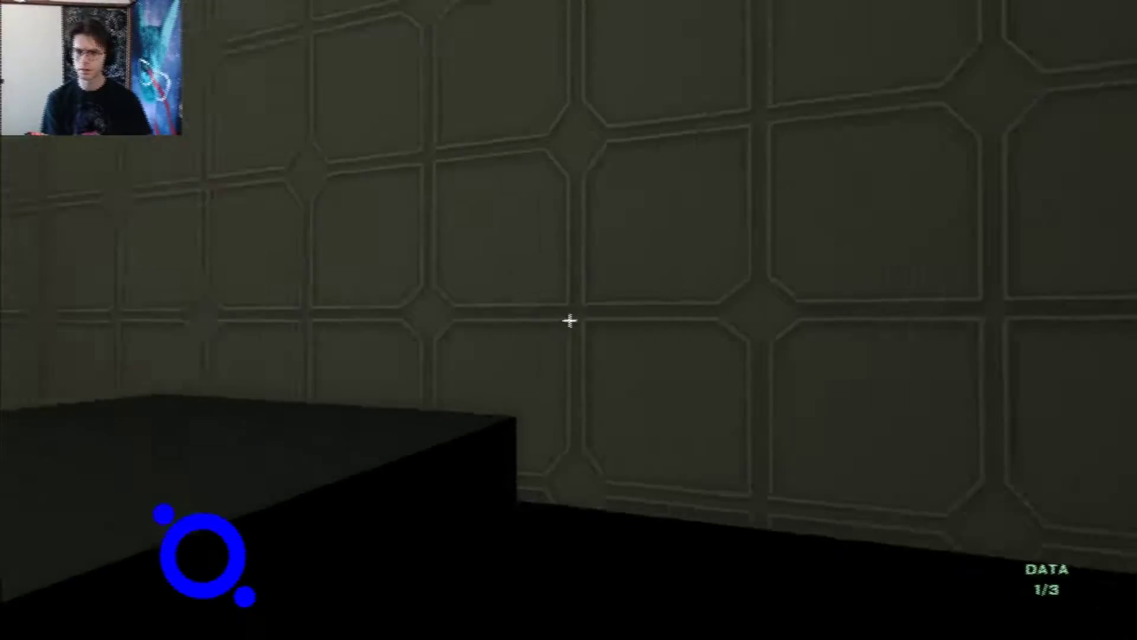
{"action": "key", "text": "space"}
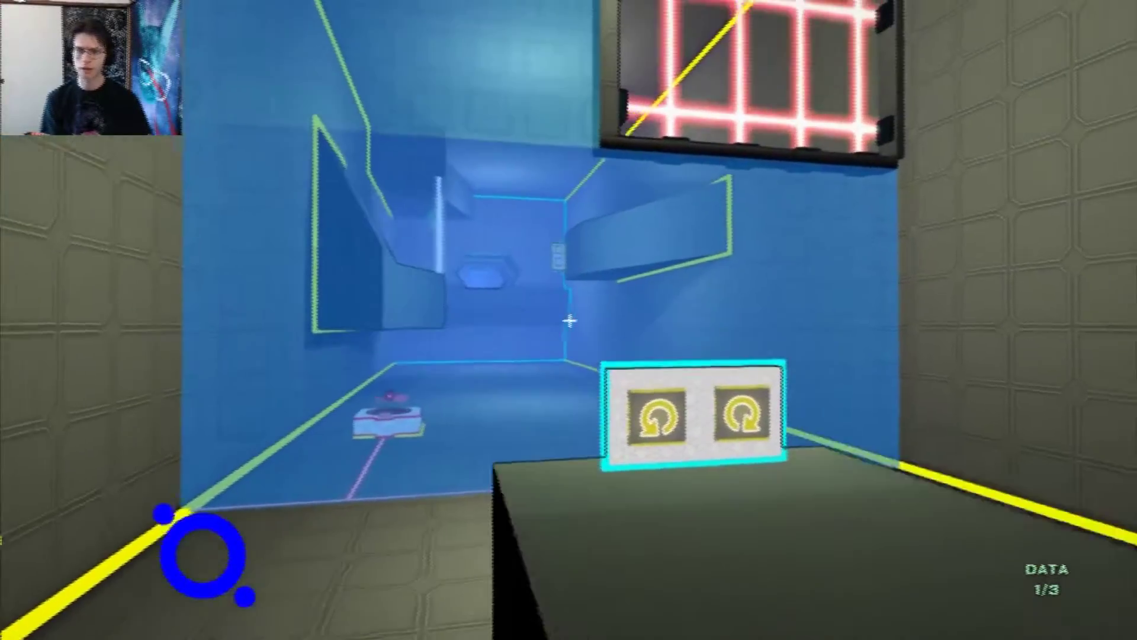
{"action": "key", "text": "w"}
{"action": "key", "text": "w"}
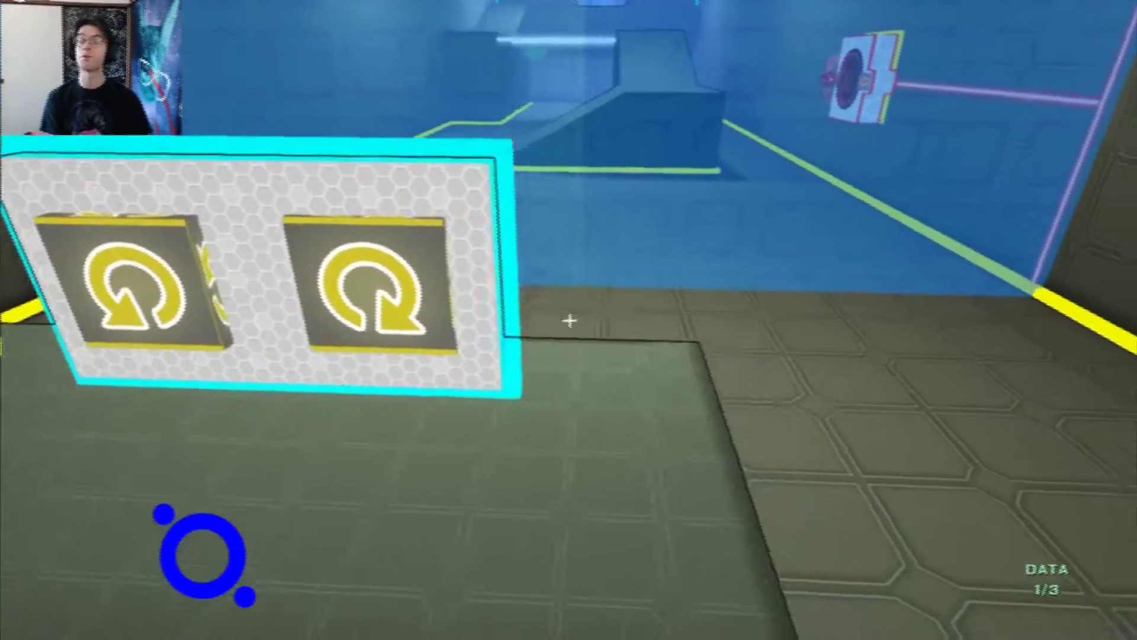
{"action": "key", "text": "s"}
{"action": "key", "text": "w"}
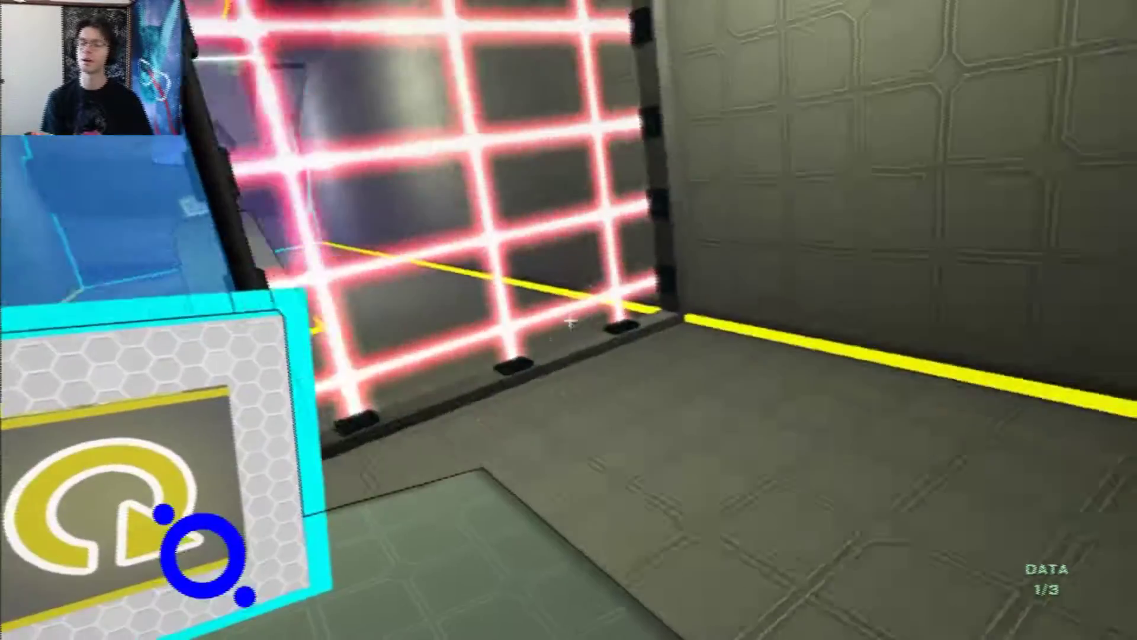
- Explore the corridor to the arrow boxes and switch polarity from blue to red
{"action": "key", "text": "w"}
{"action": "key", "text": "w"}
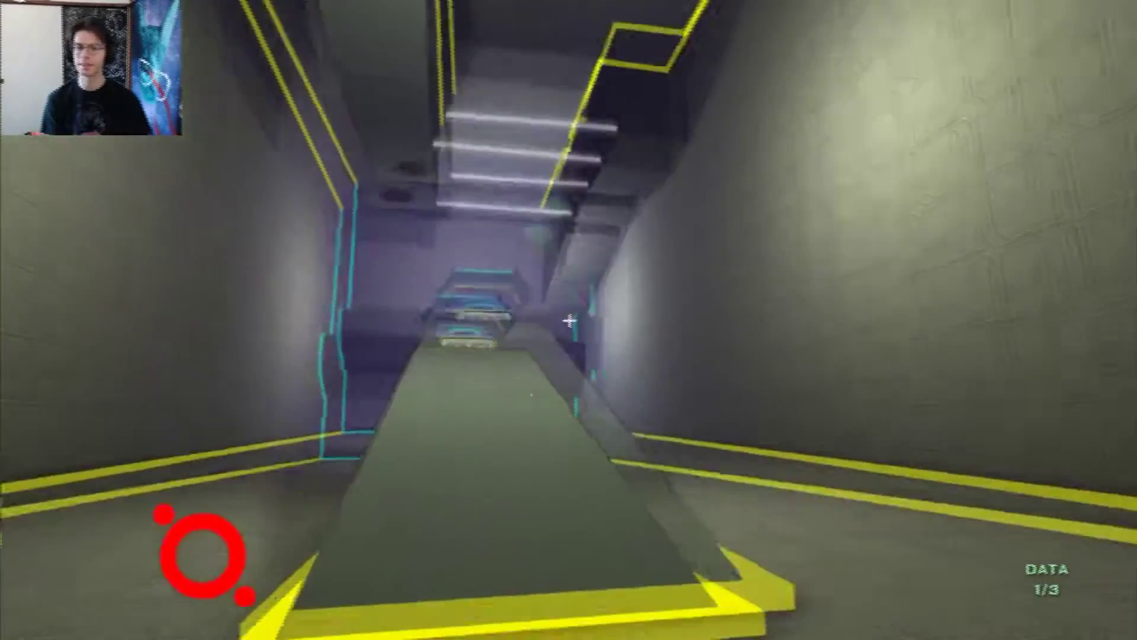
{"action": "key", "text": "w"}
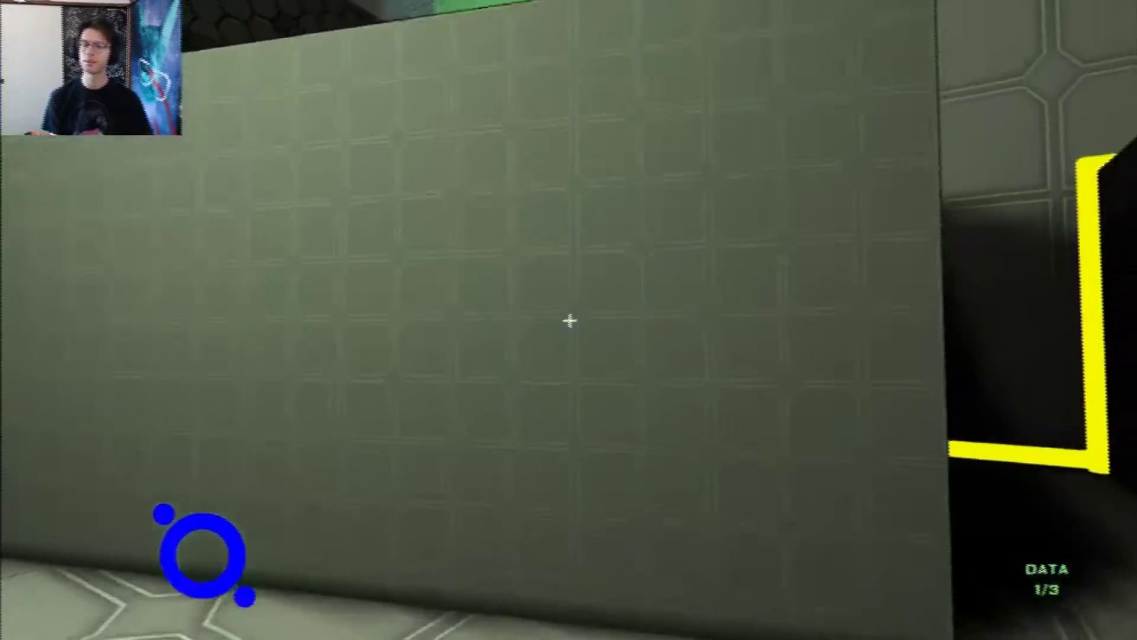
{"action": "right_click", "coordinate": [569, 322]}
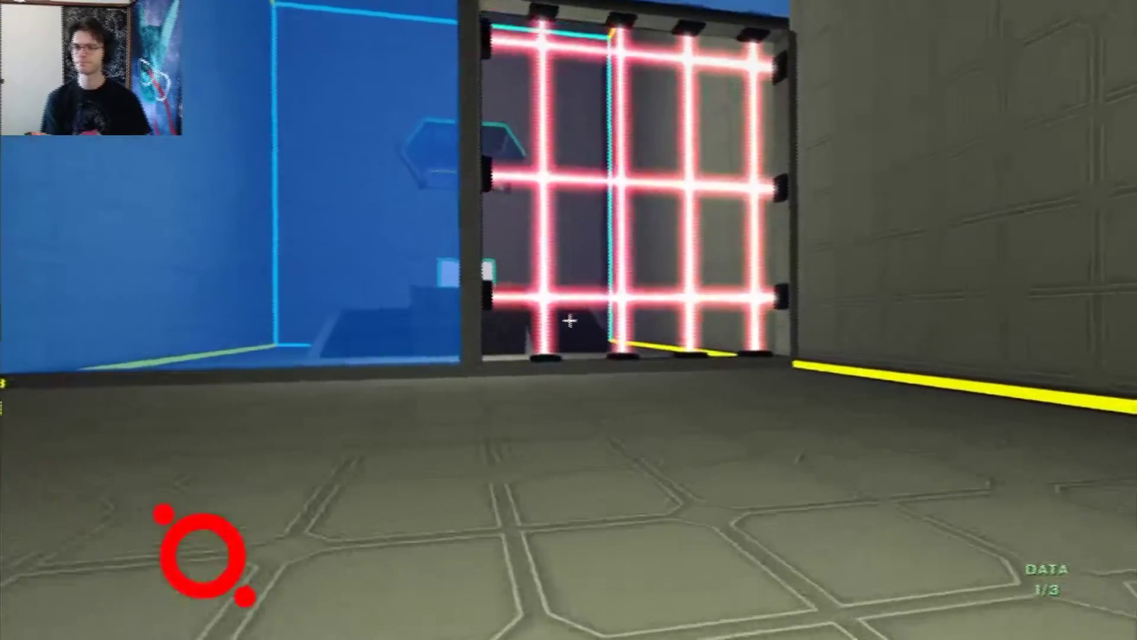
{"action": "key", "text": "w"}
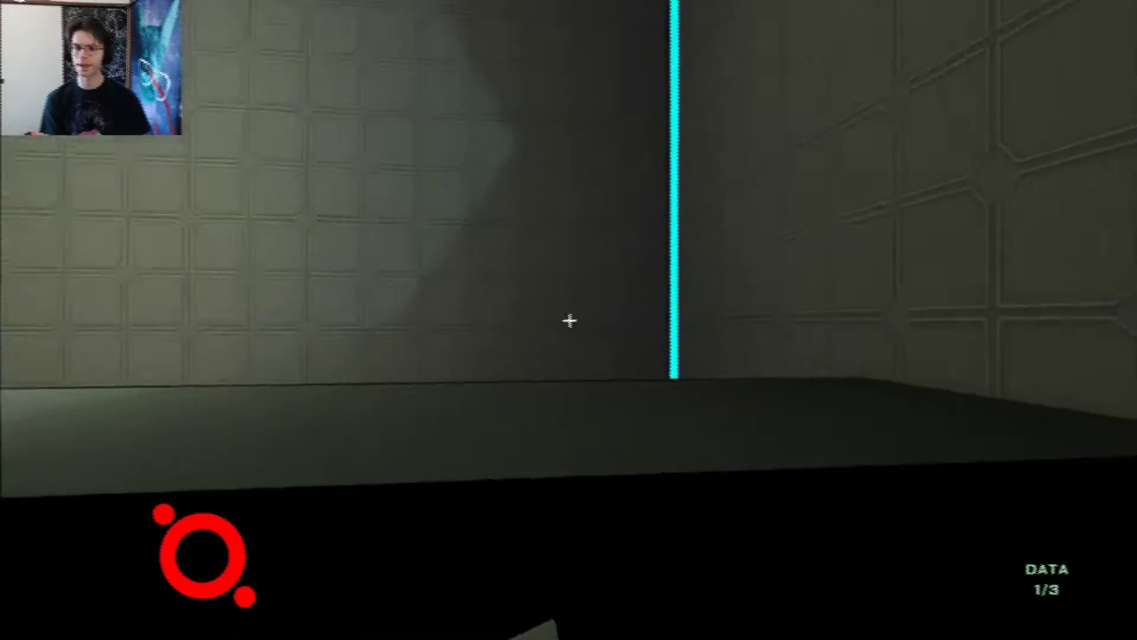
- Rotate the room to face the blue wall, then cross the laser grid onto the ramp
{"action": "key", "text": "w"}
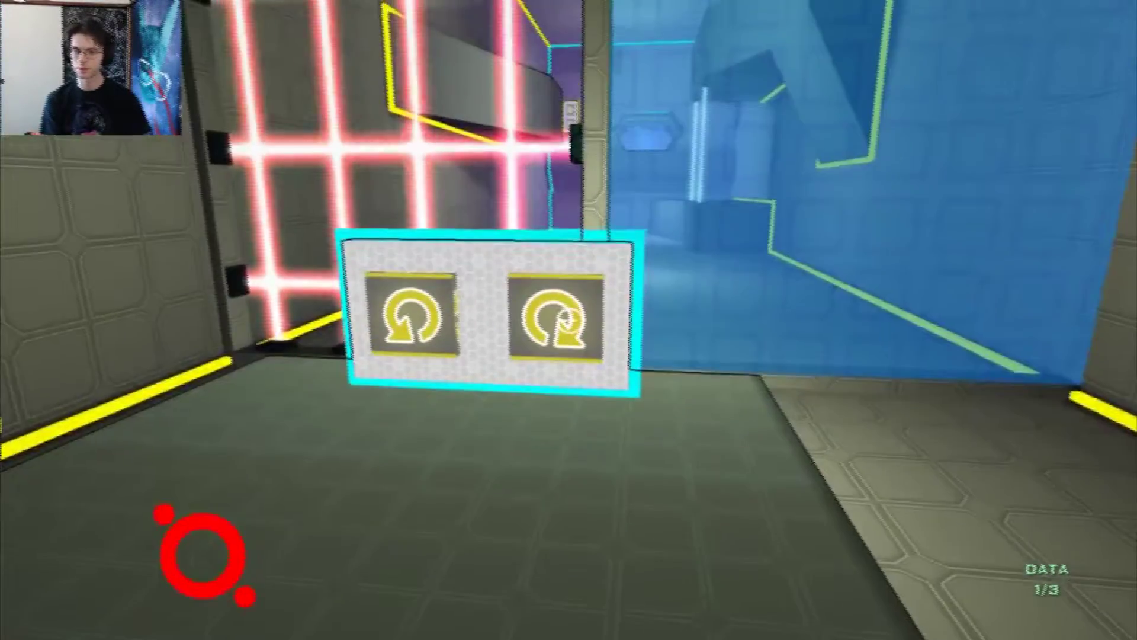
{"action": "left_click", "coordinate": [568, 320]}
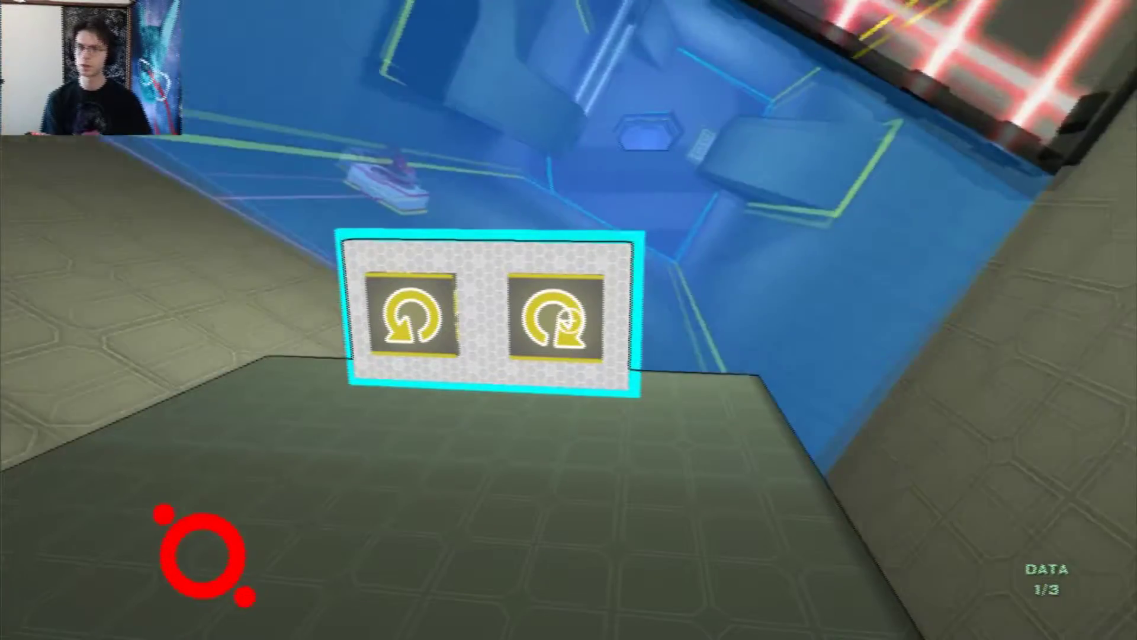
{"action": "key", "text": "w"}
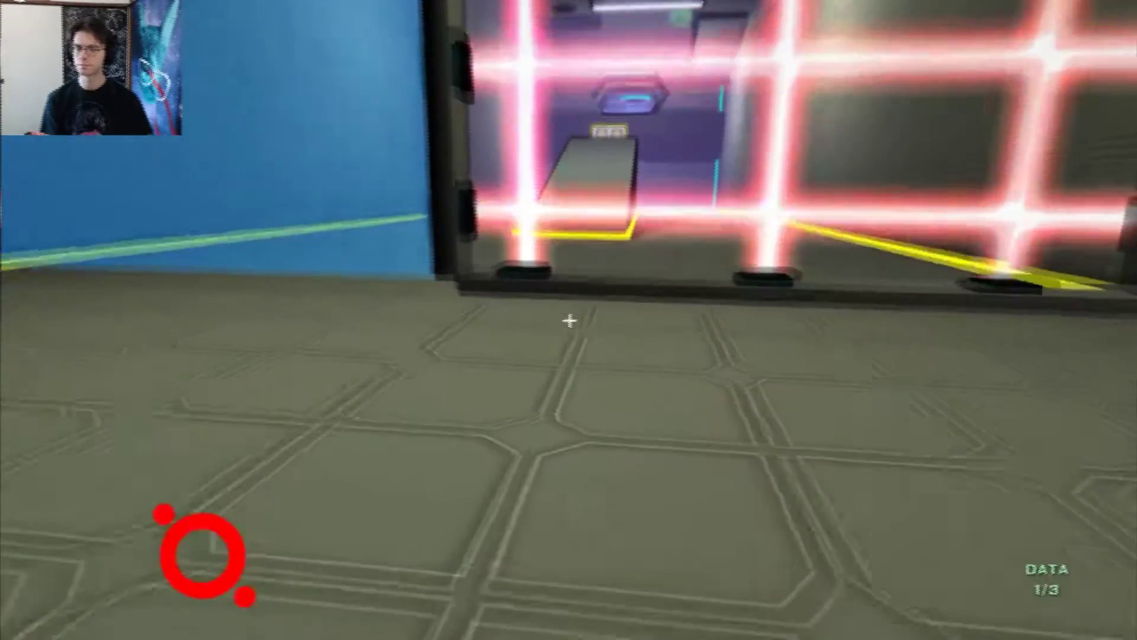
{"action": "key", "text": "w"}
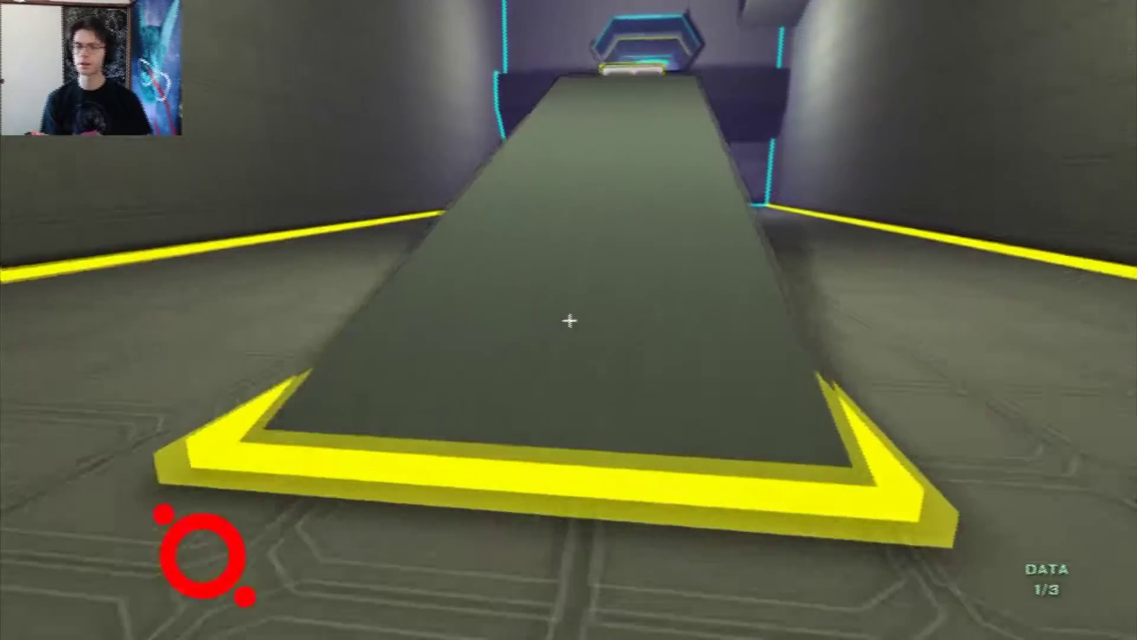
{"action": "key", "text": "w"}
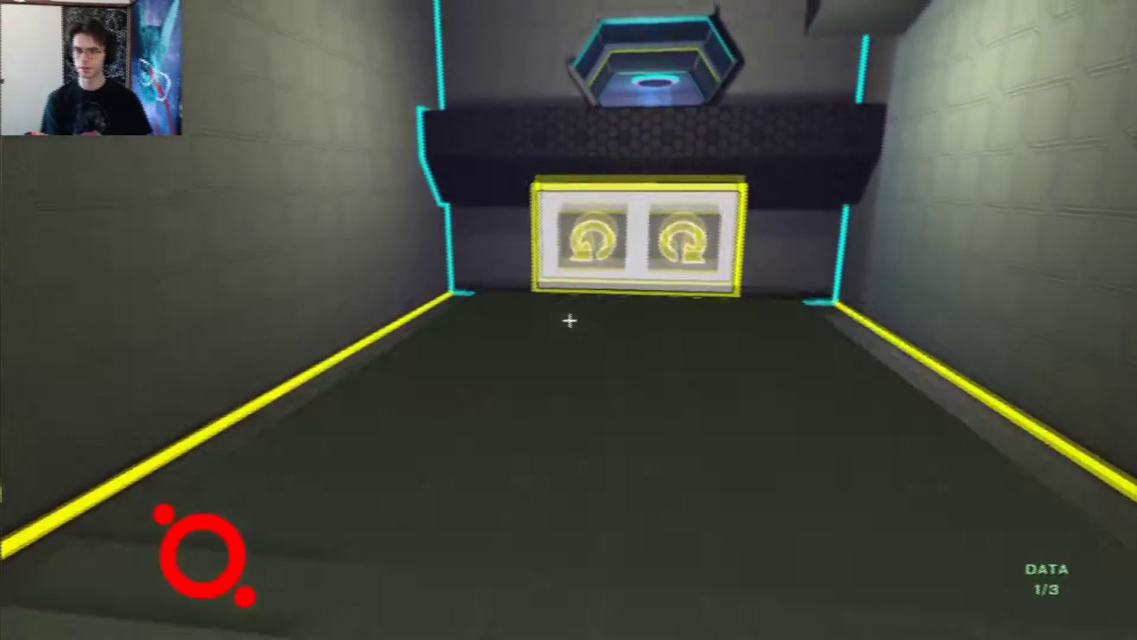
- Rotate the whole room from the panel and grab the red cube from its pad
{"action": "key", "text": "w"}
{"action": "left_click", "coordinate": [569, 321]}
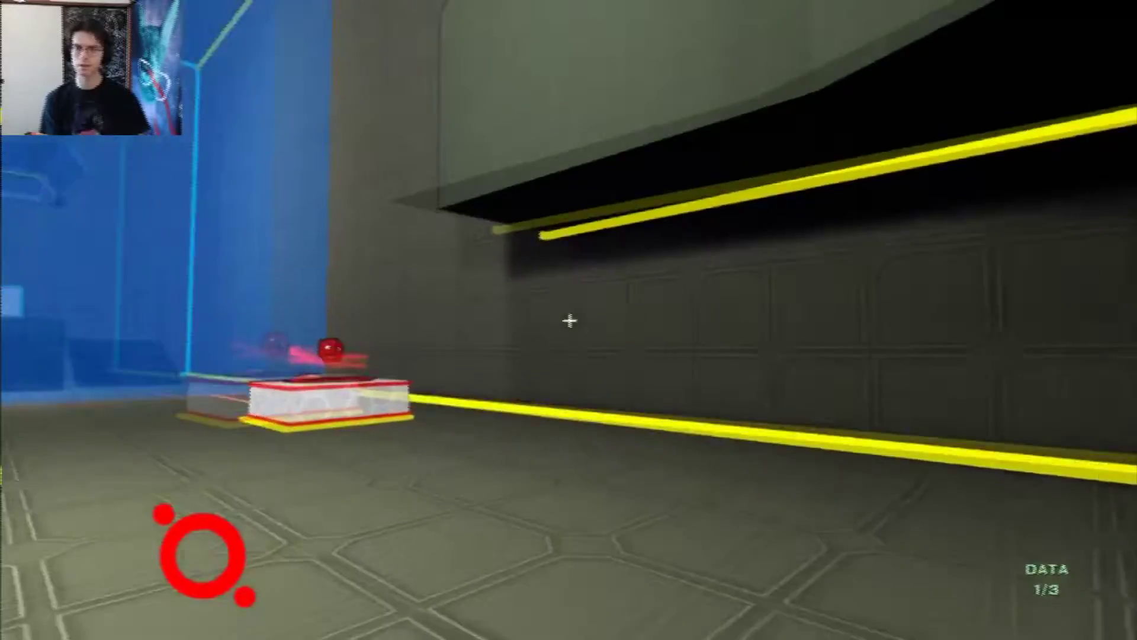
{"action": "key", "text": "w"}
{"action": "key", "text": "w"}
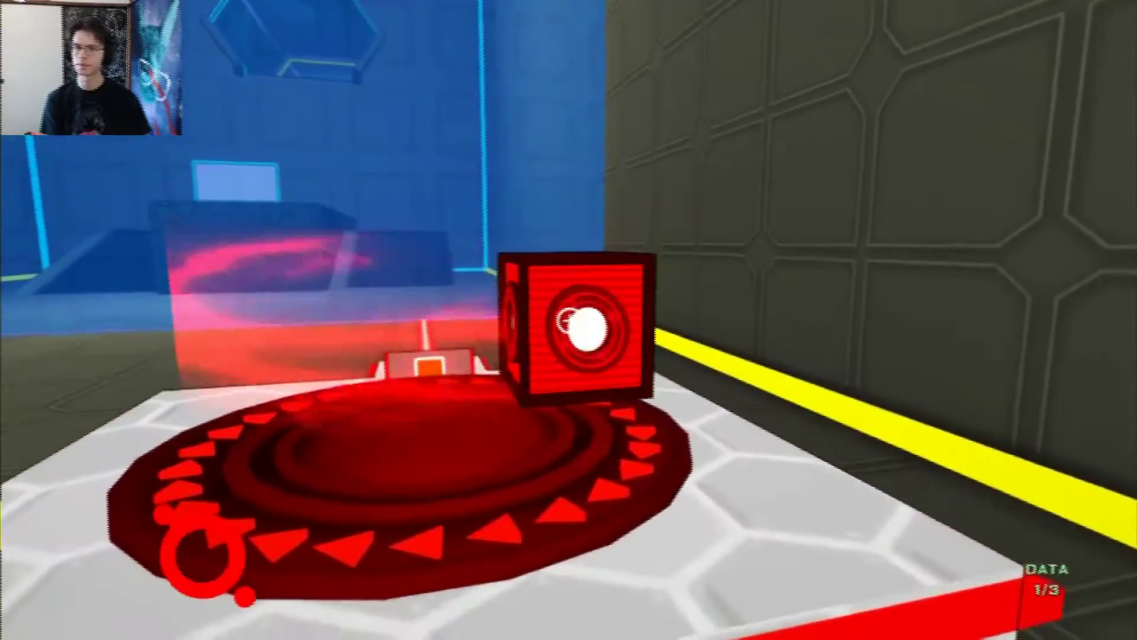
{"action": "left_click", "coordinate": [569, 320]}
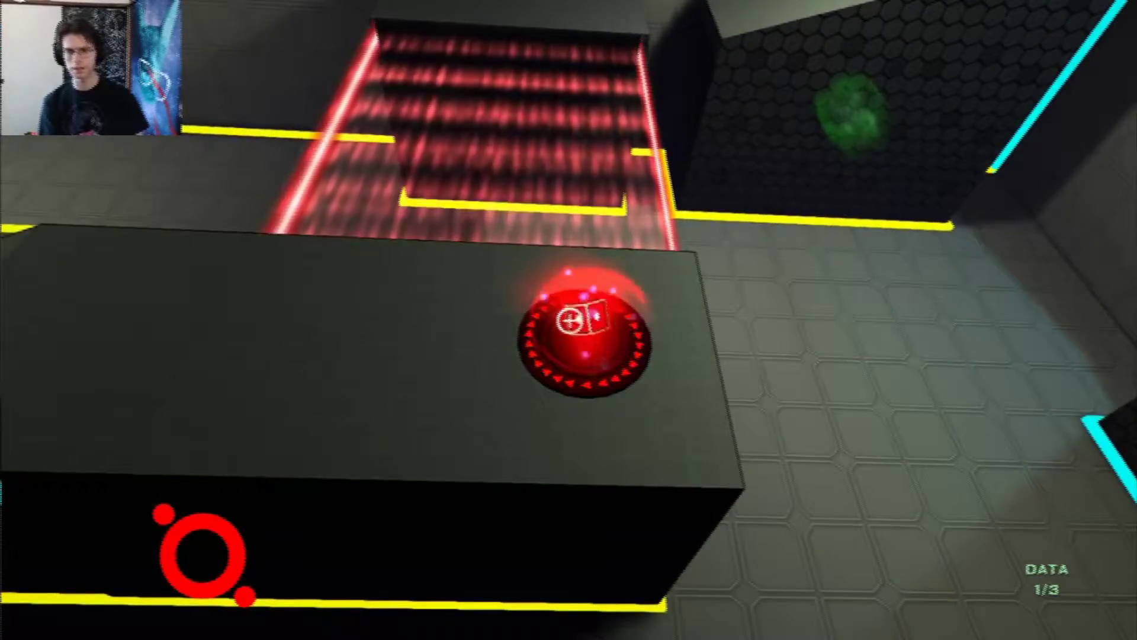
- Rotate the corridor 90°, switch to blue to finish in 02:09, then start a level from Level Select
{"action": "key", "text": "e"}
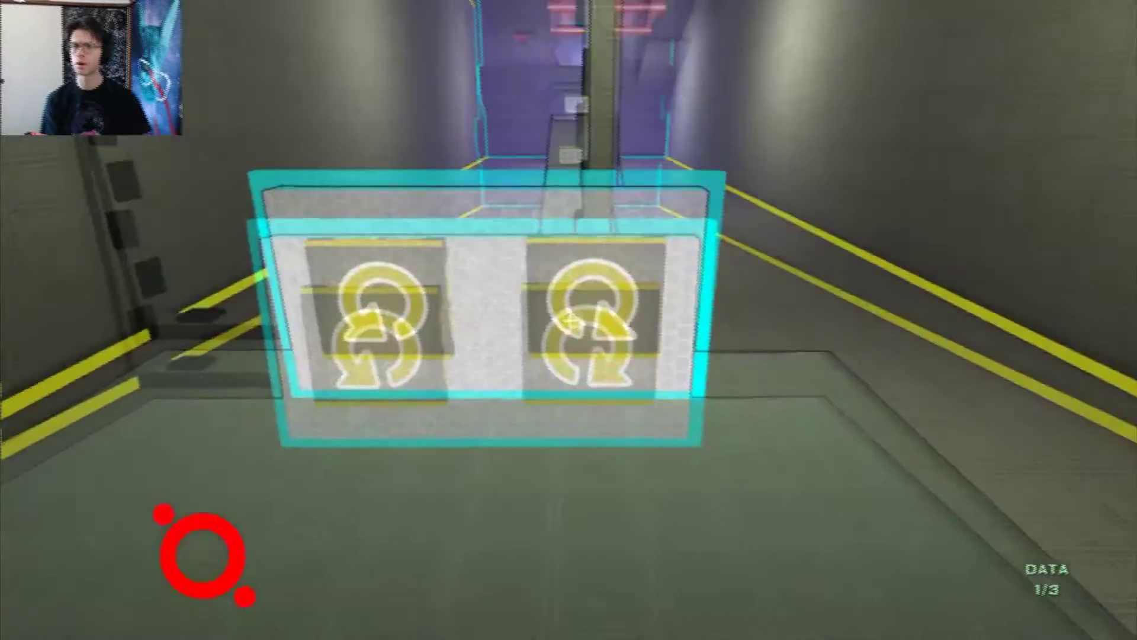
{"action": "left_click", "coordinate": [569, 320]}
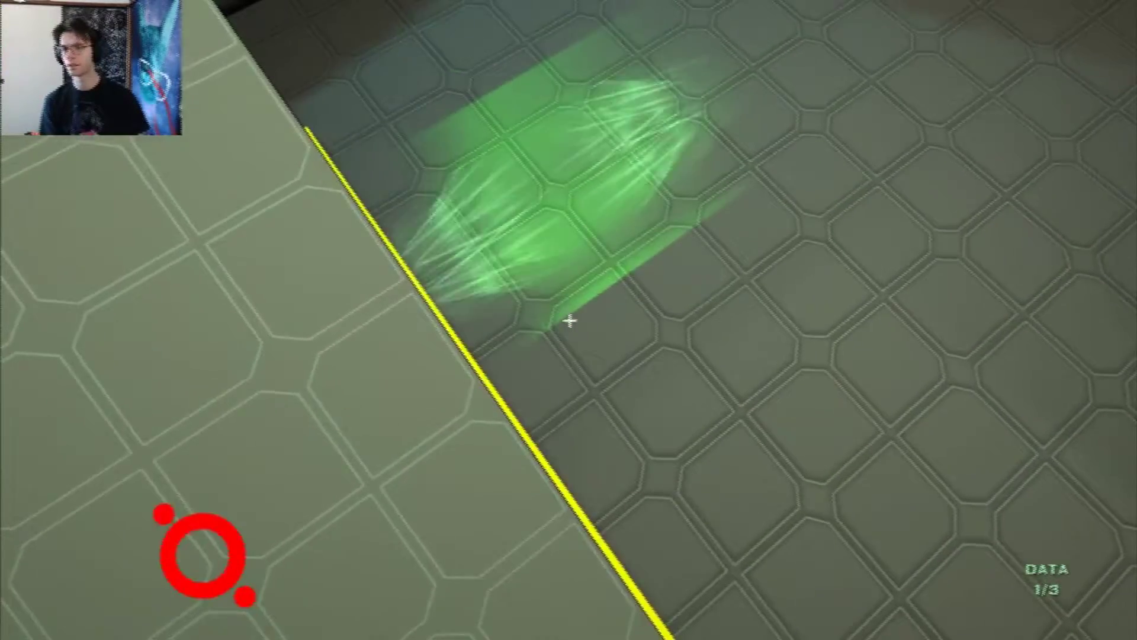
{"action": "left_click", "coordinate": [569, 320]}
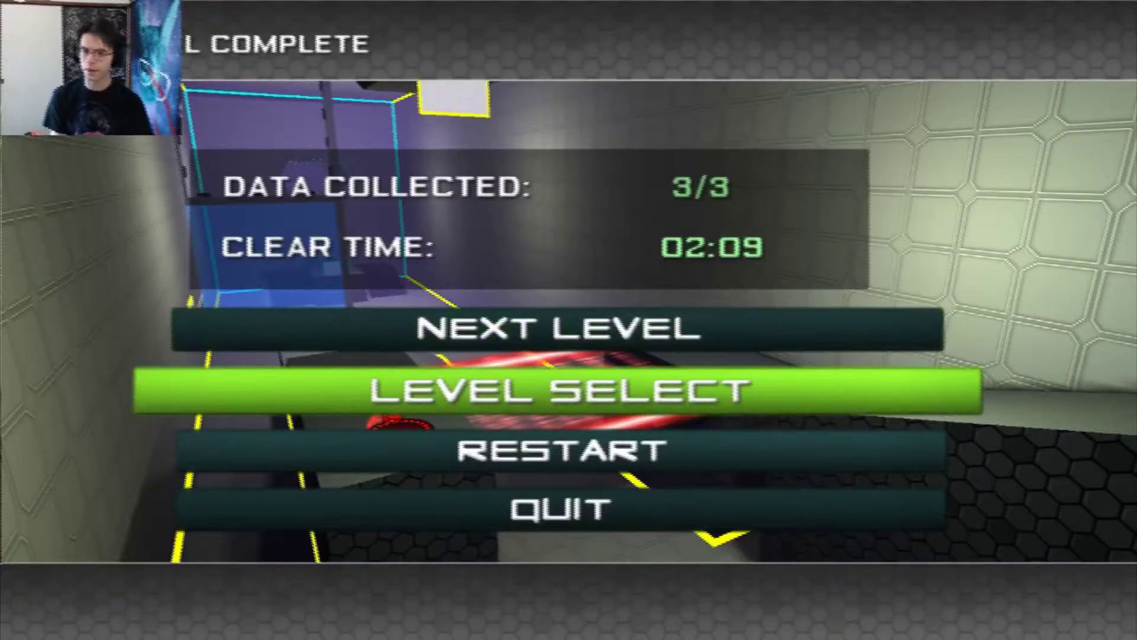
{"action": "left_click", "coordinate": [569, 391]}
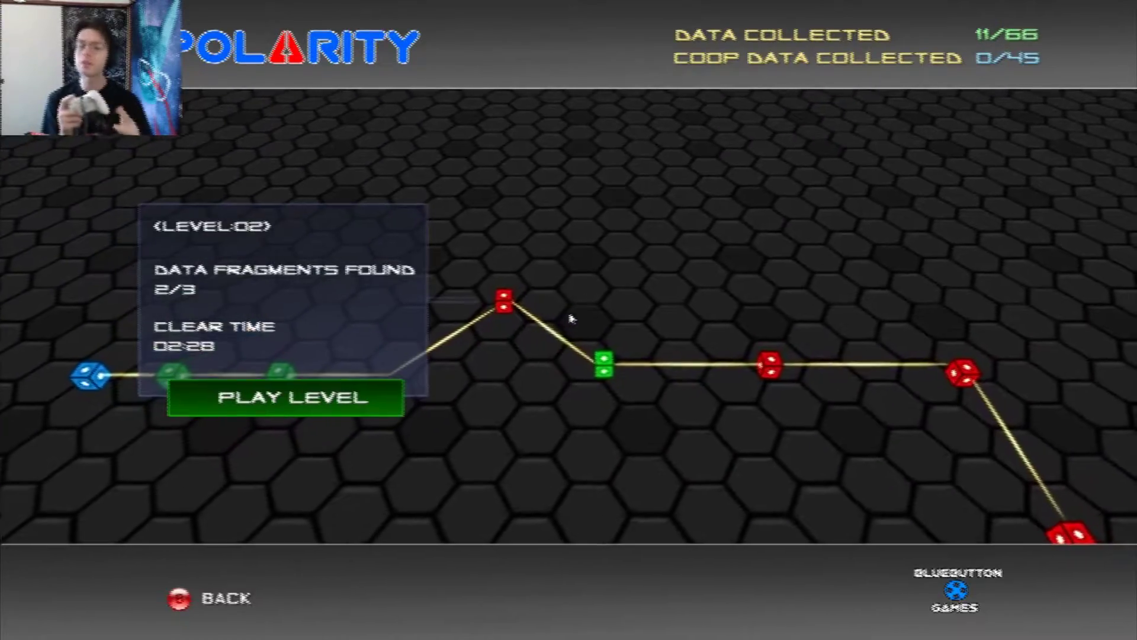
{"action": "key", "text": "Return"}
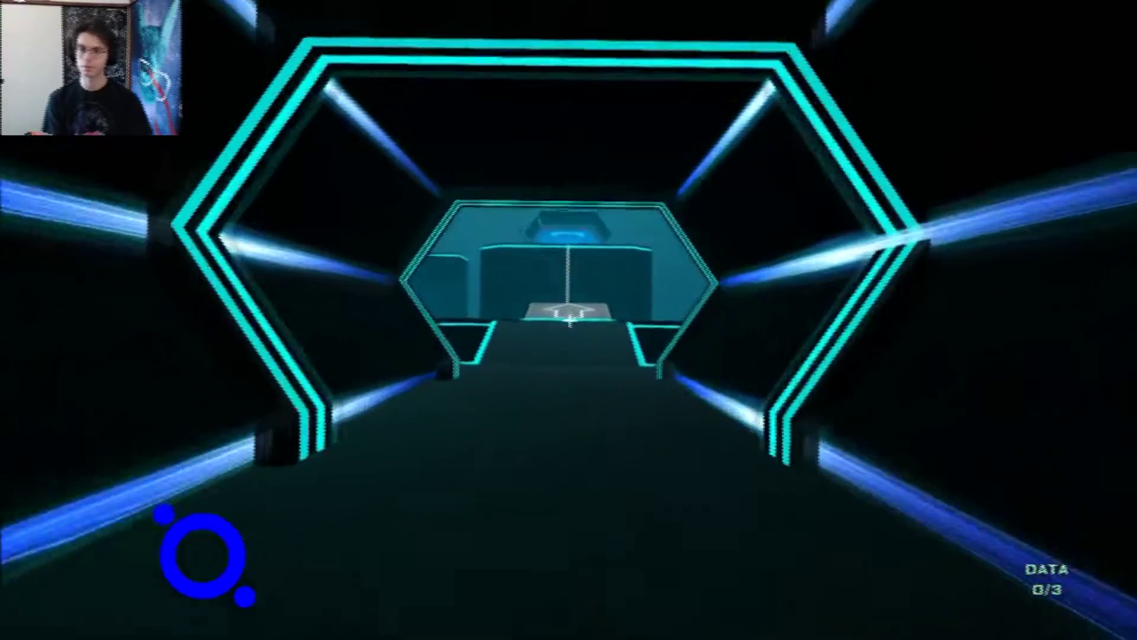
- Carry the blue cube through the cyan and dark corridors, collecting all three data fragments
{"action": "key", "text": "w"}
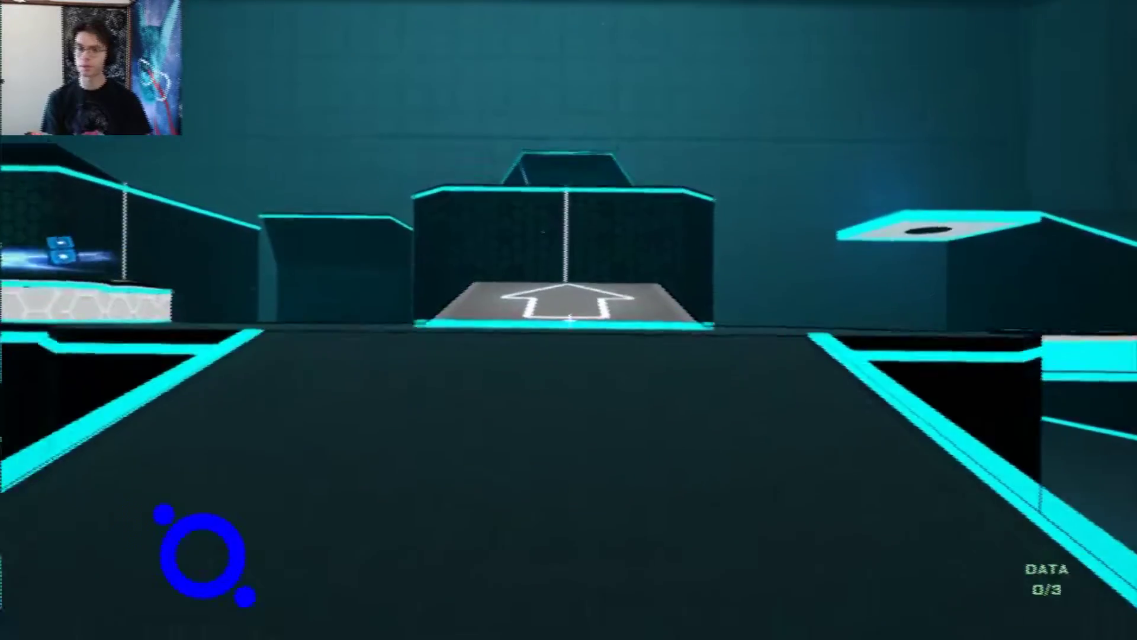
{"action": "key", "text": "w"}
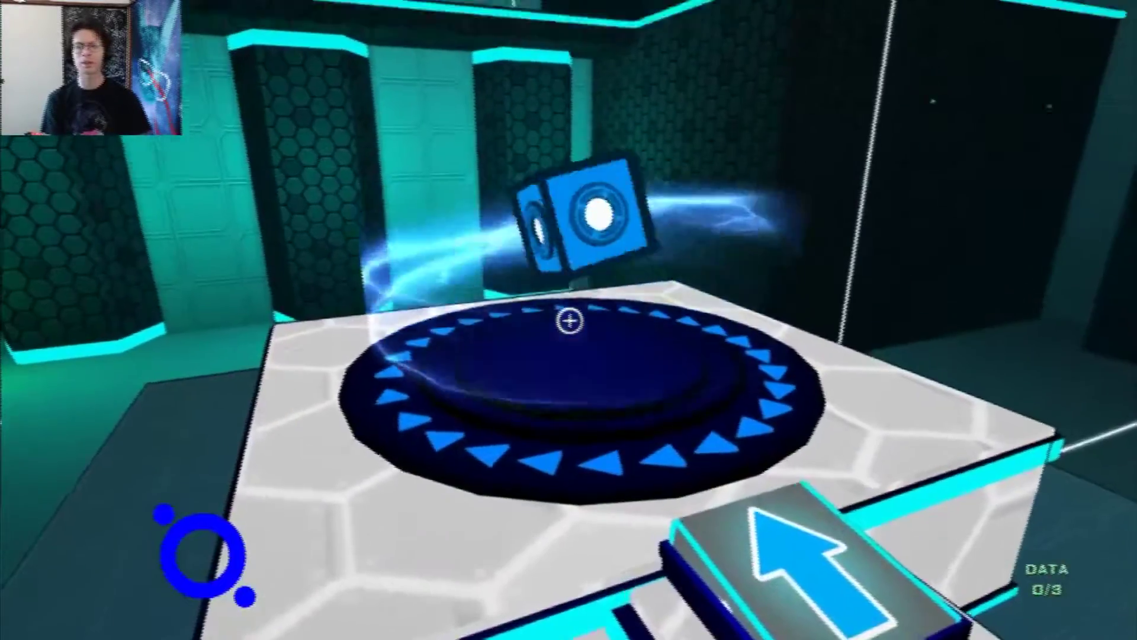
{"action": "key", "text": "w"}
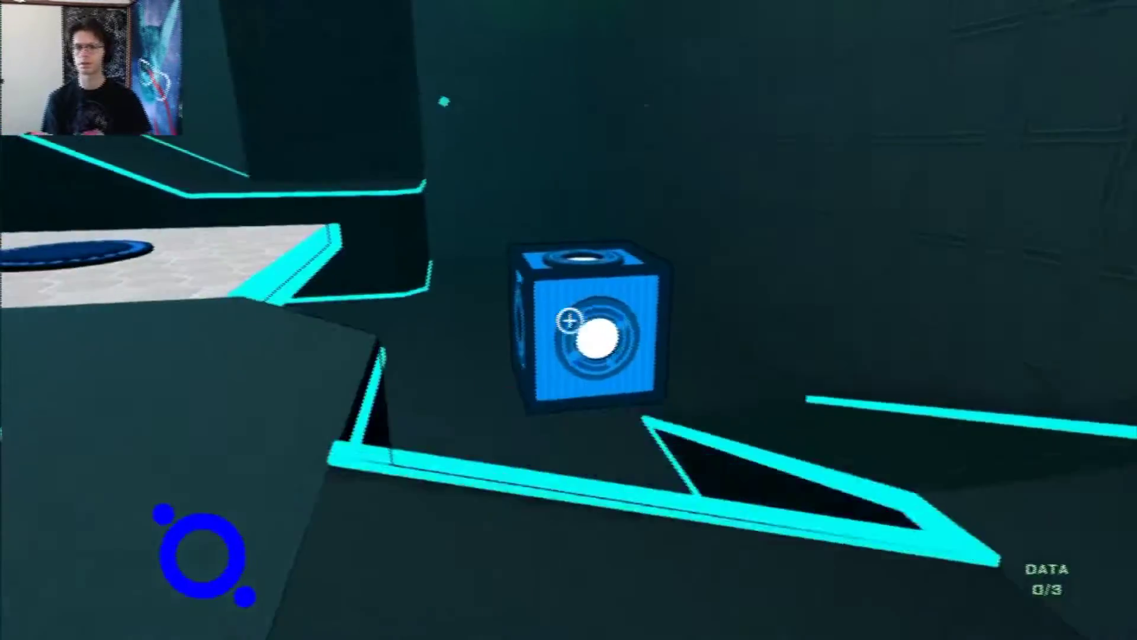
{"action": "key", "text": "w"}
{"action": "key", "text": "w"}
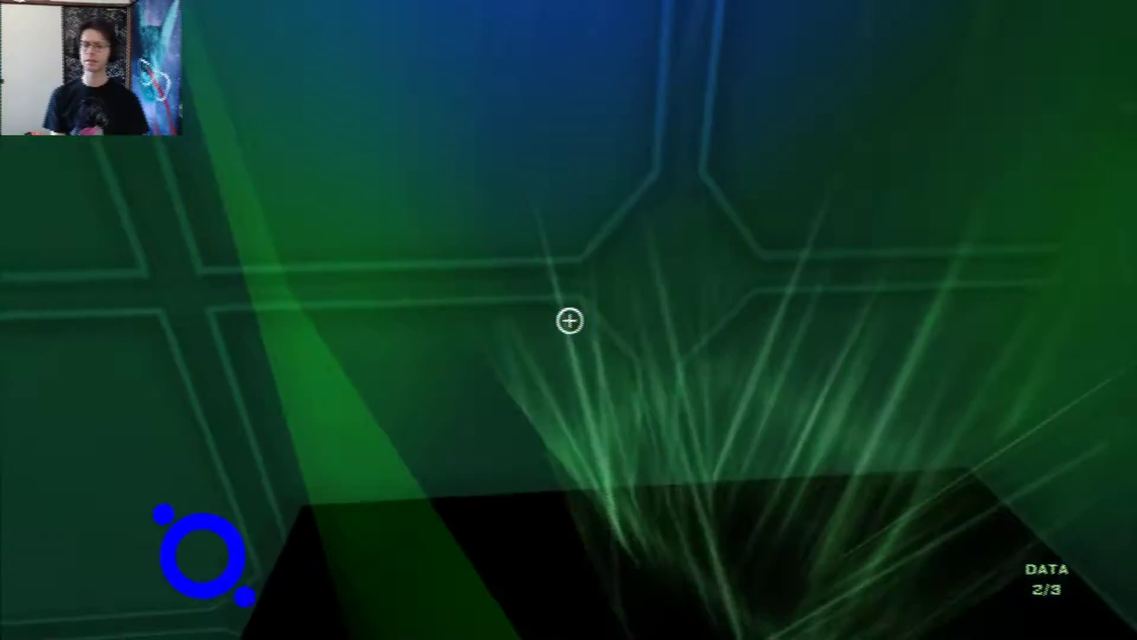
{"action": "left_click", "coordinate": [570, 321]}
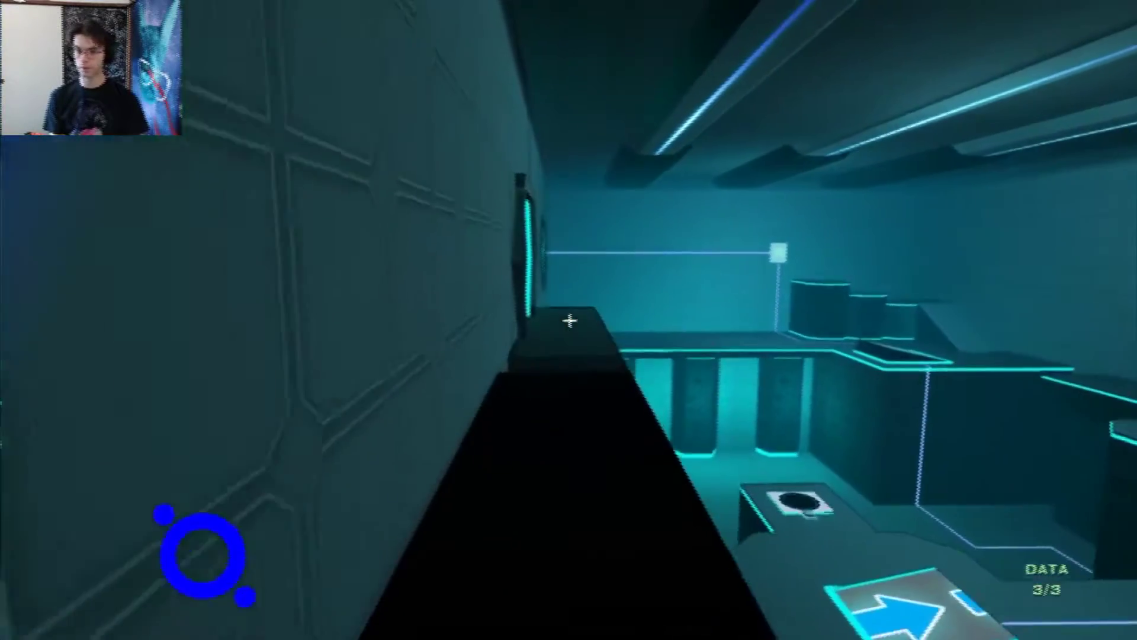
- Fetch the red cube from the red room and set it on the pillar pad
{"action": "key", "text": "w"}
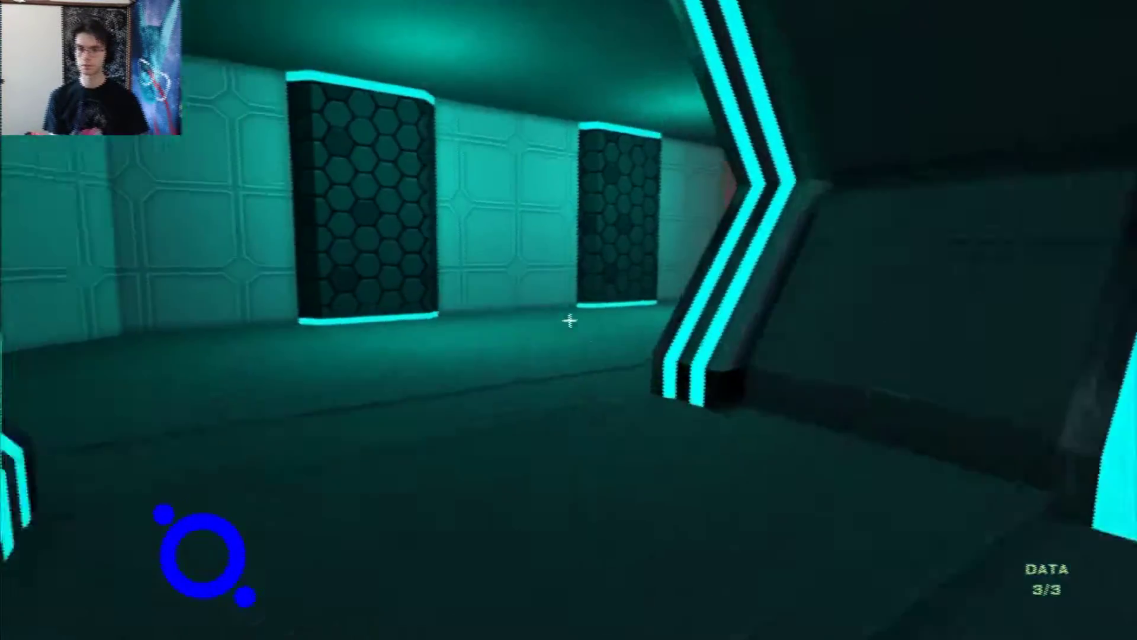
{"action": "key", "text": "w"}
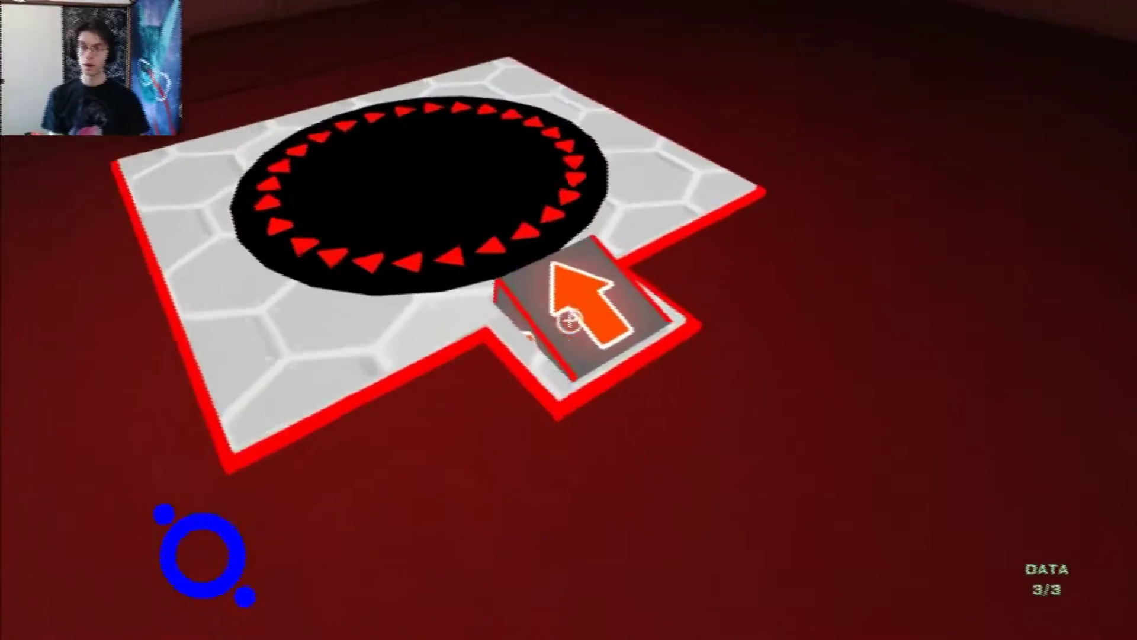
{"action": "key", "text": "w"}
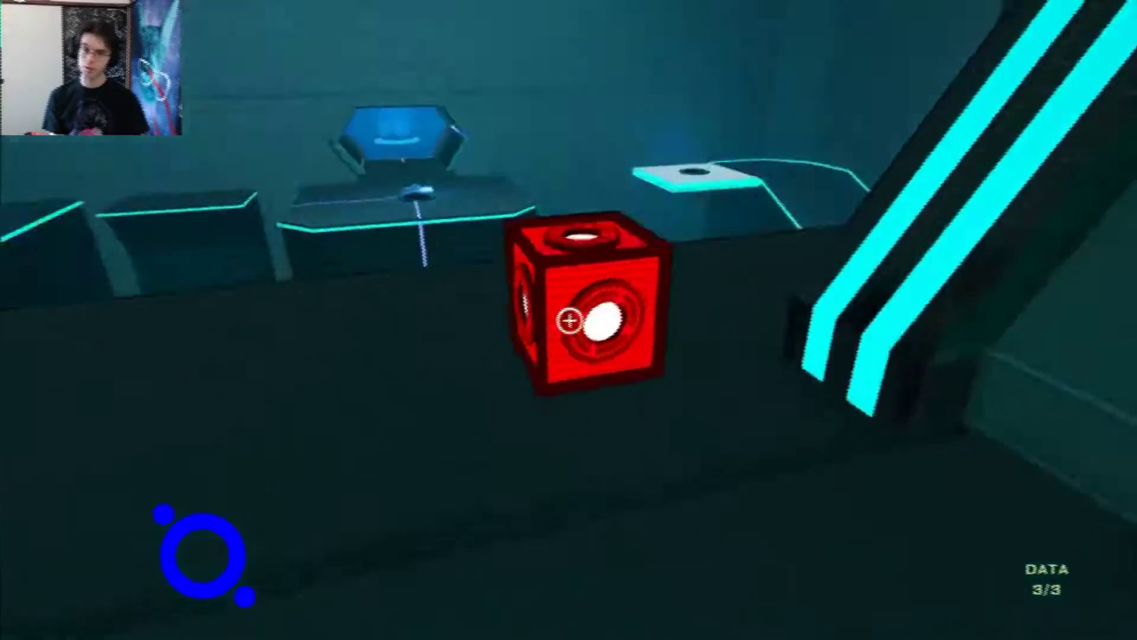
{"action": "key", "text": "w"}
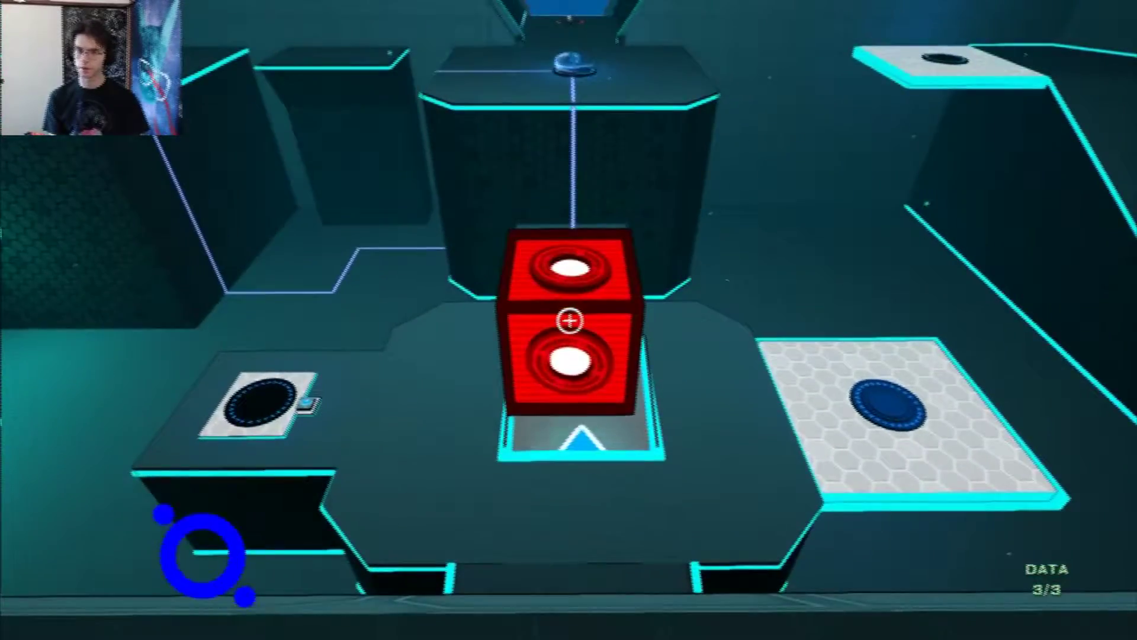
{"action": "left_click", "coordinate": [569, 320]}
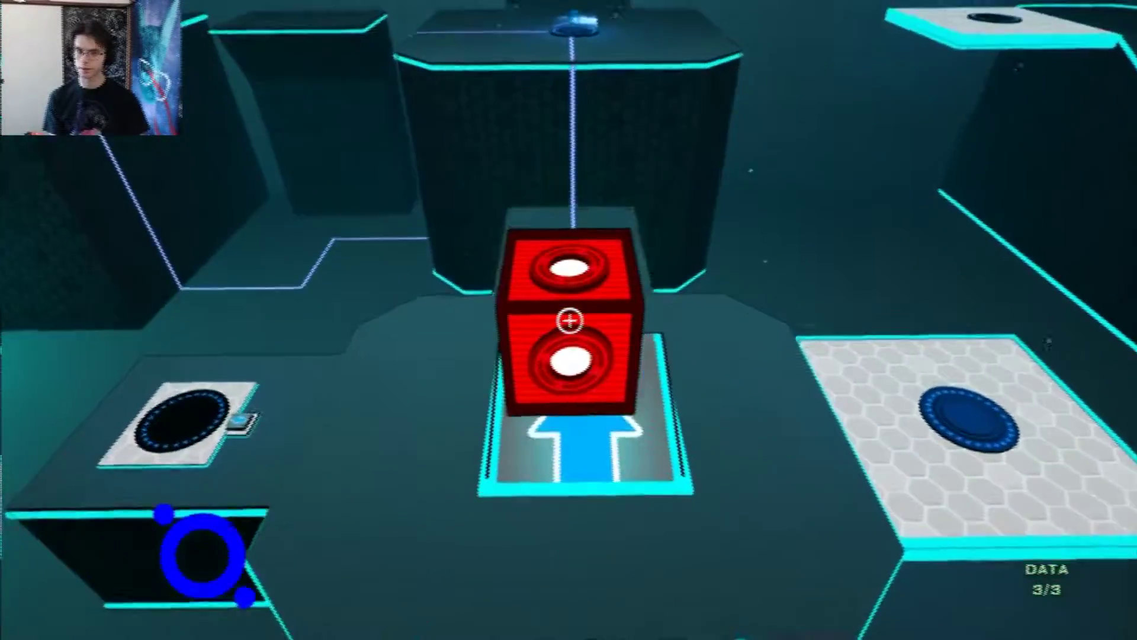
- Launch the red cube upward, pull it through the room, and walk into the exit beams
{"action": "key", "text": "w"}
{"action": "key", "text": "s"}
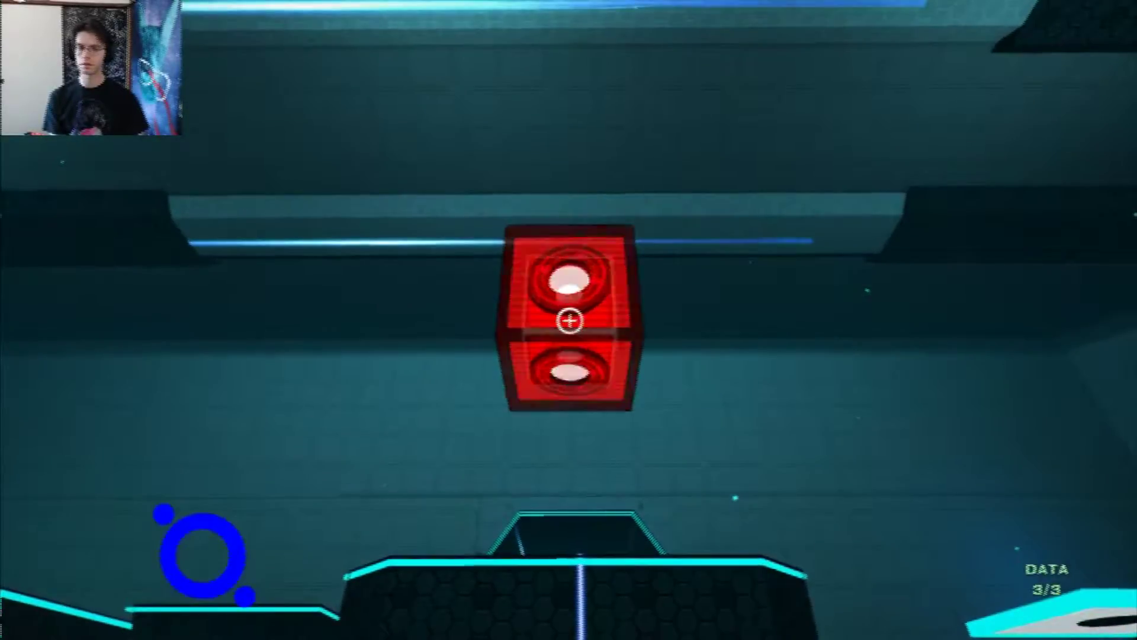
{"action": "left_click", "coordinate": [569, 320]}
{"action": "key", "text": "w"}
{"action": "key", "text": "w"}
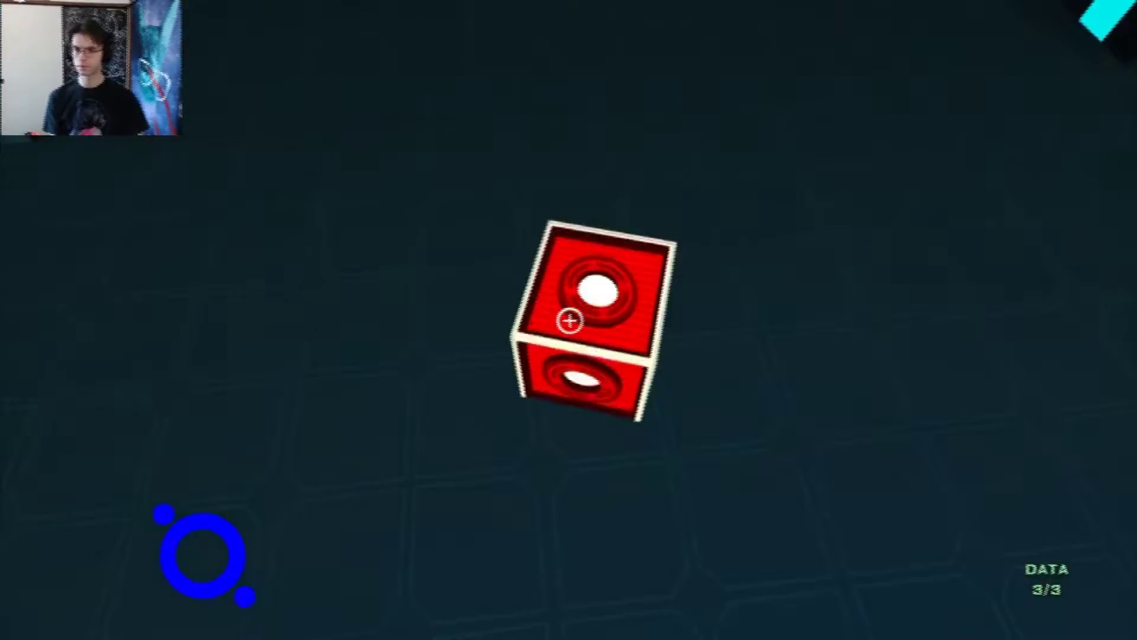
{"action": "left_click", "coordinate": [569, 320]}
{"action": "key", "text": "w"}
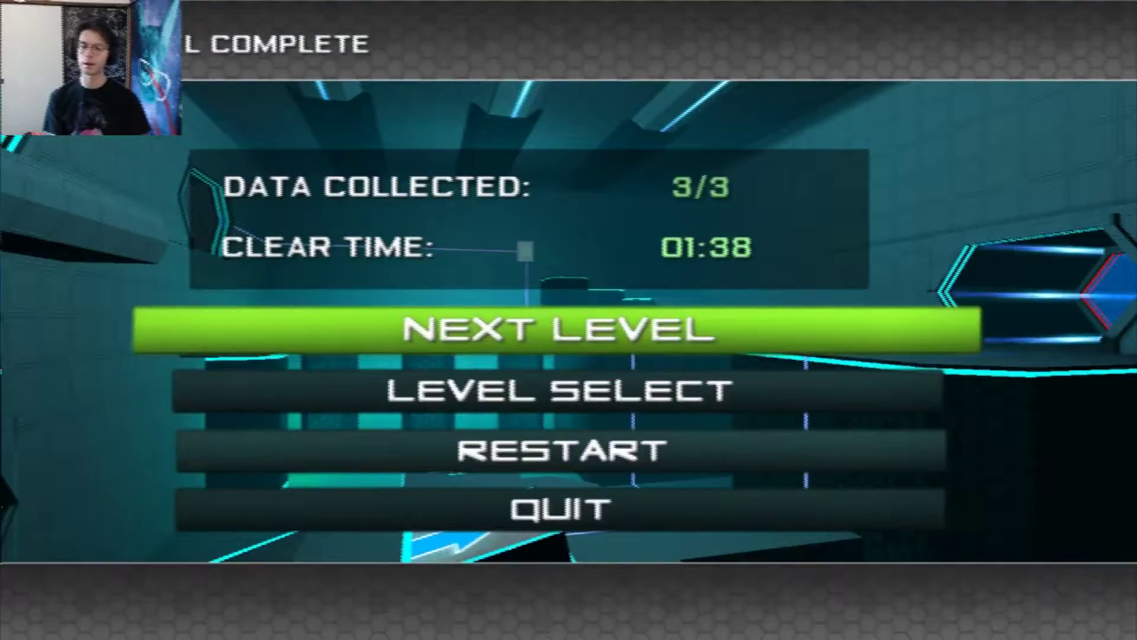
- Go from the results to the level-select map and start LEVEL:04
{"action": "left_click", "coordinate": [571, 391]}
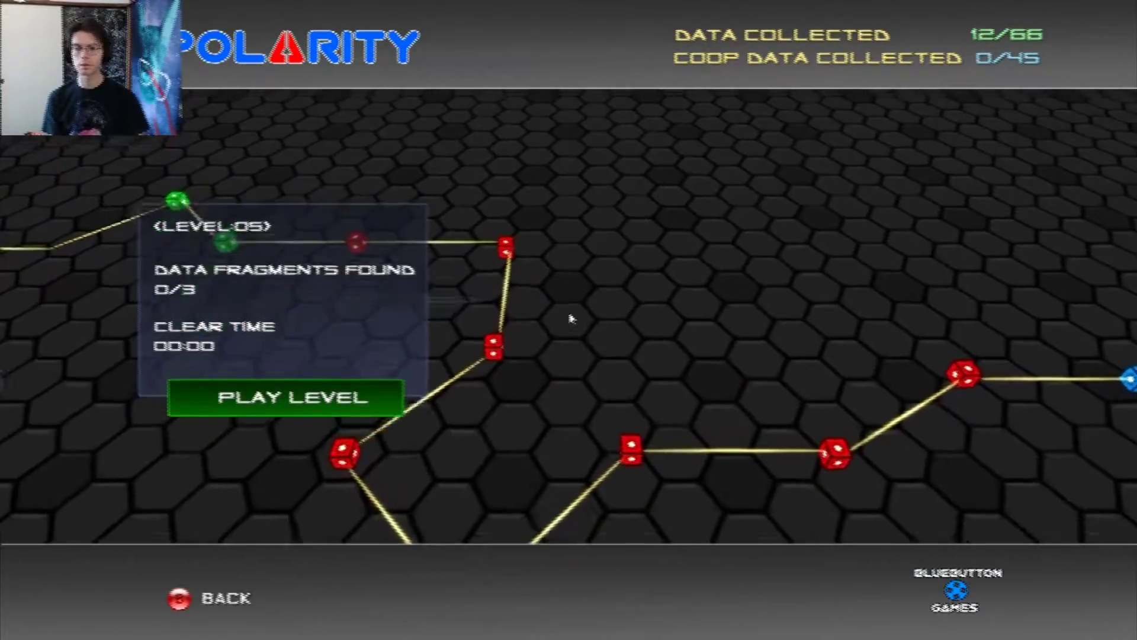
{"action": "key", "text": "Left"}
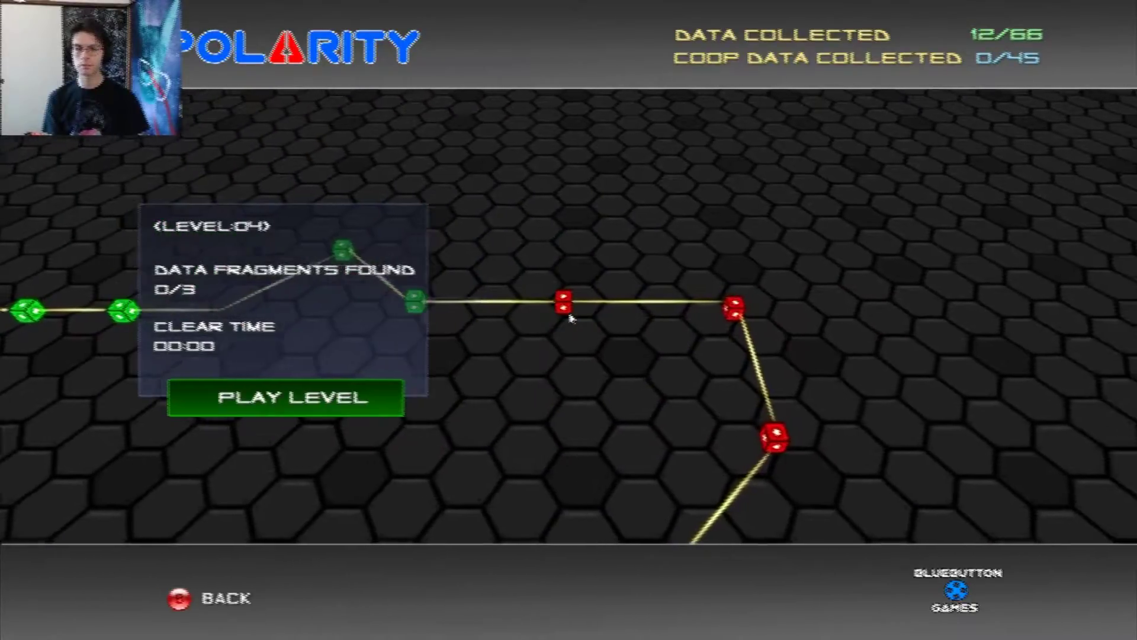
{"action": "key", "text": "Return"}
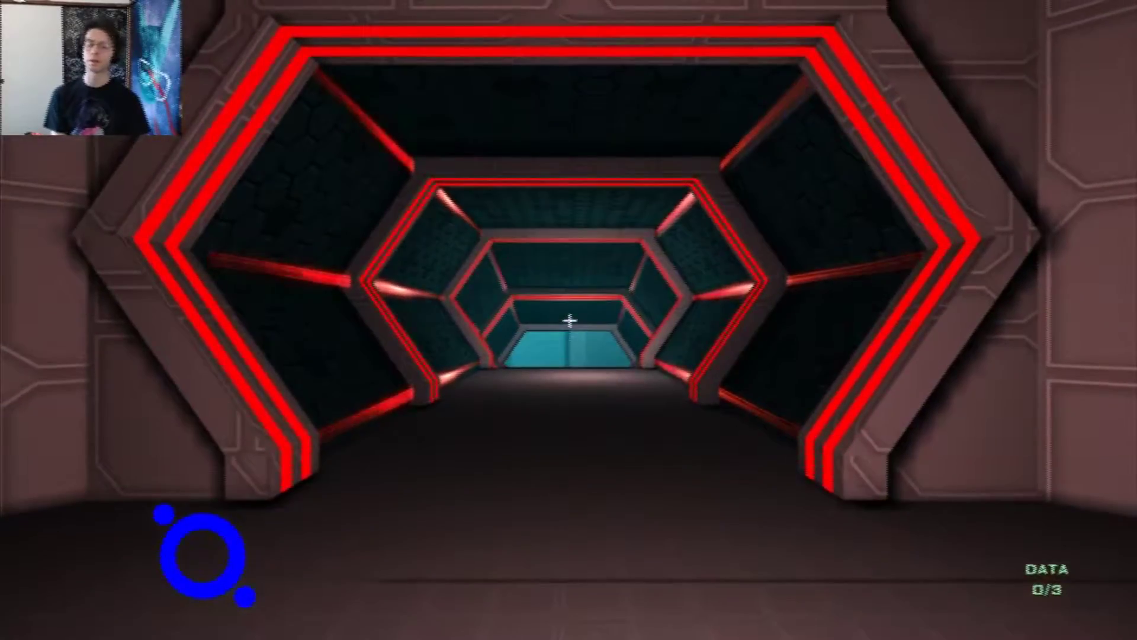
- Walk back down the red corridor into the cyan room
{"action": "key", "text": "Right"}
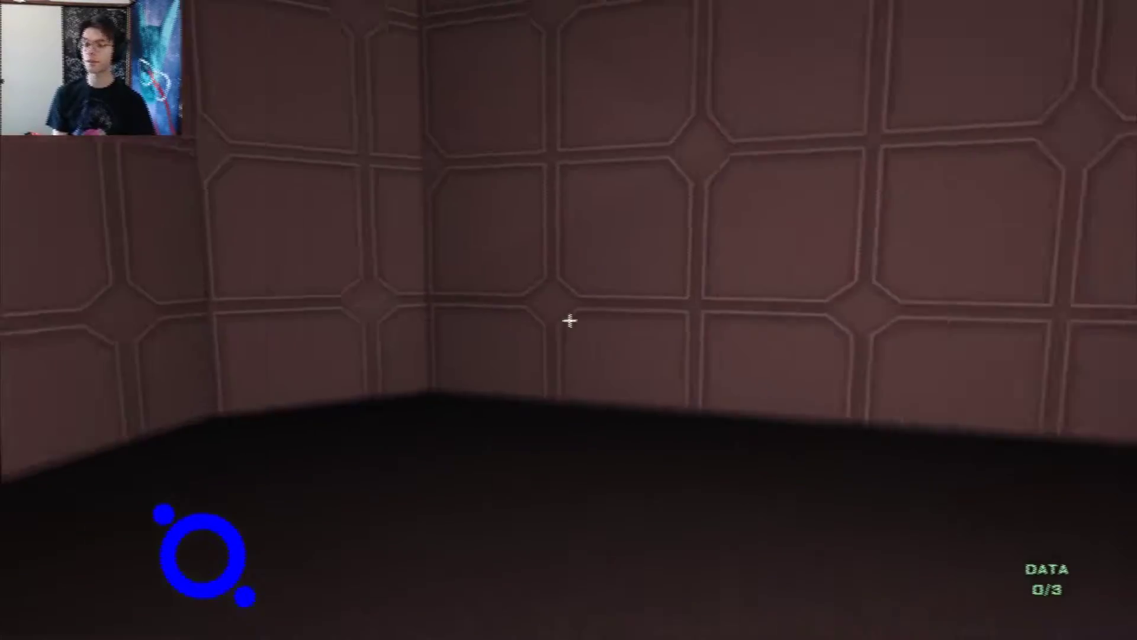
{"action": "key", "text": "Left"}
{"action": "key", "text": "Up"}
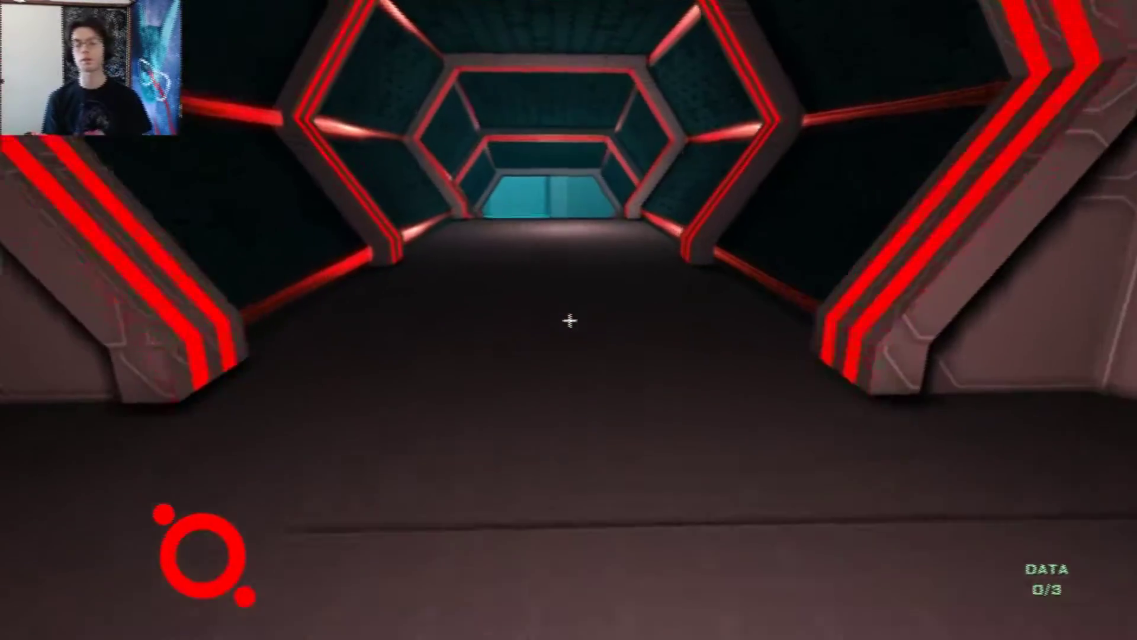
{"action": "key", "text": "Up"}
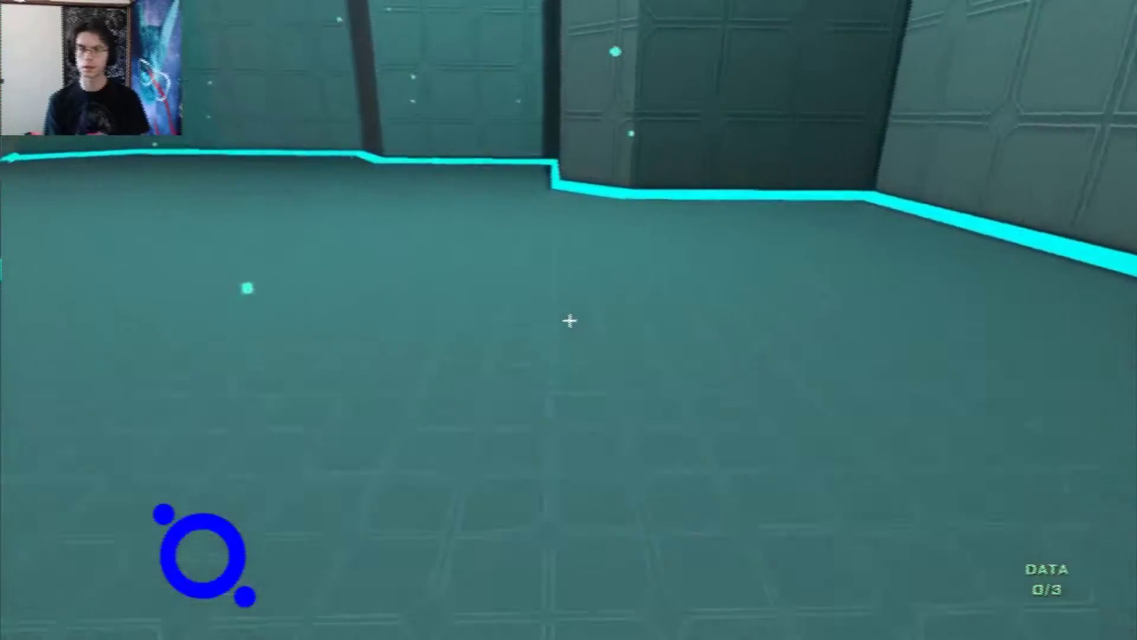
- Pass the red cube pedestal and the cyan door, then walk onto the red platform toward the doorway
{"action": "key", "text": "Left"}
{"action": "key", "text": "Up"}
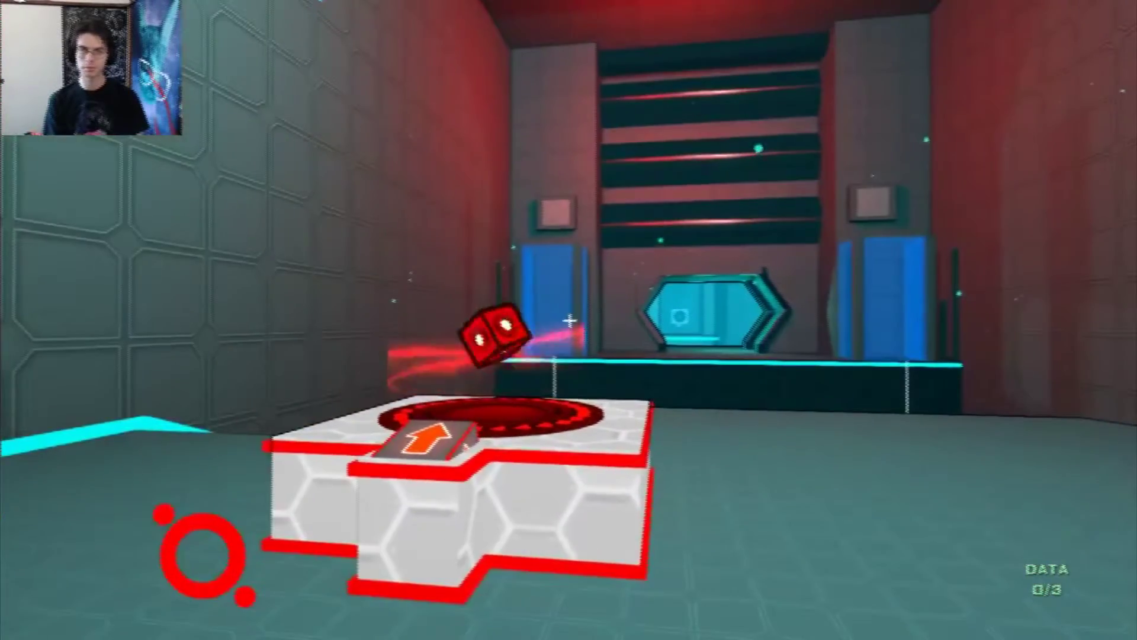
{"action": "key", "text": "Left"}
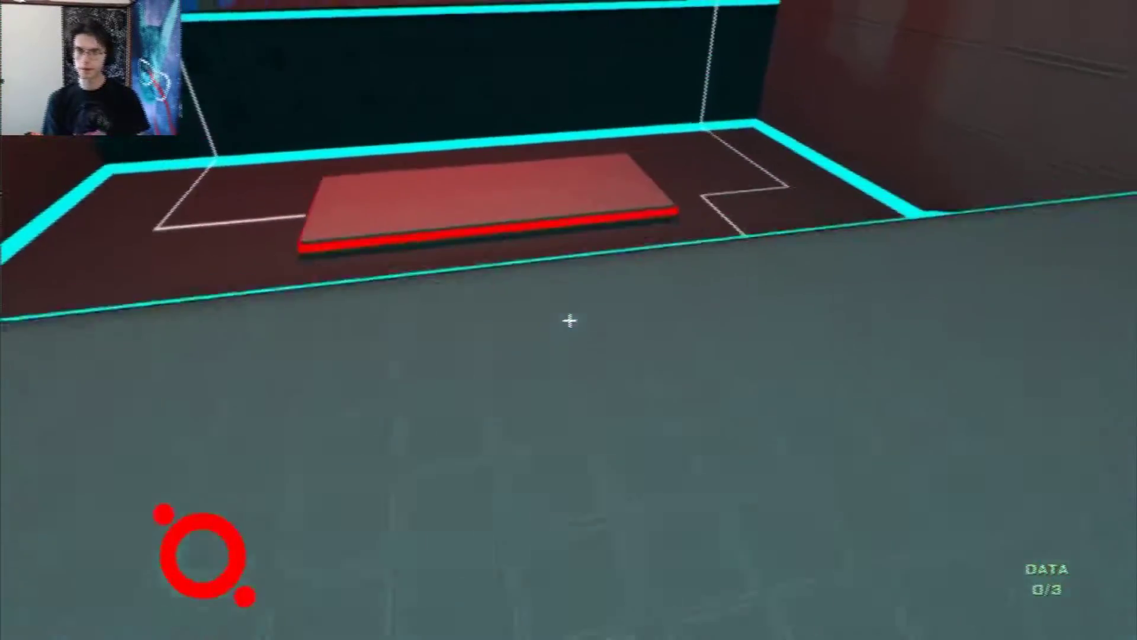
{"action": "key", "text": "Up"}
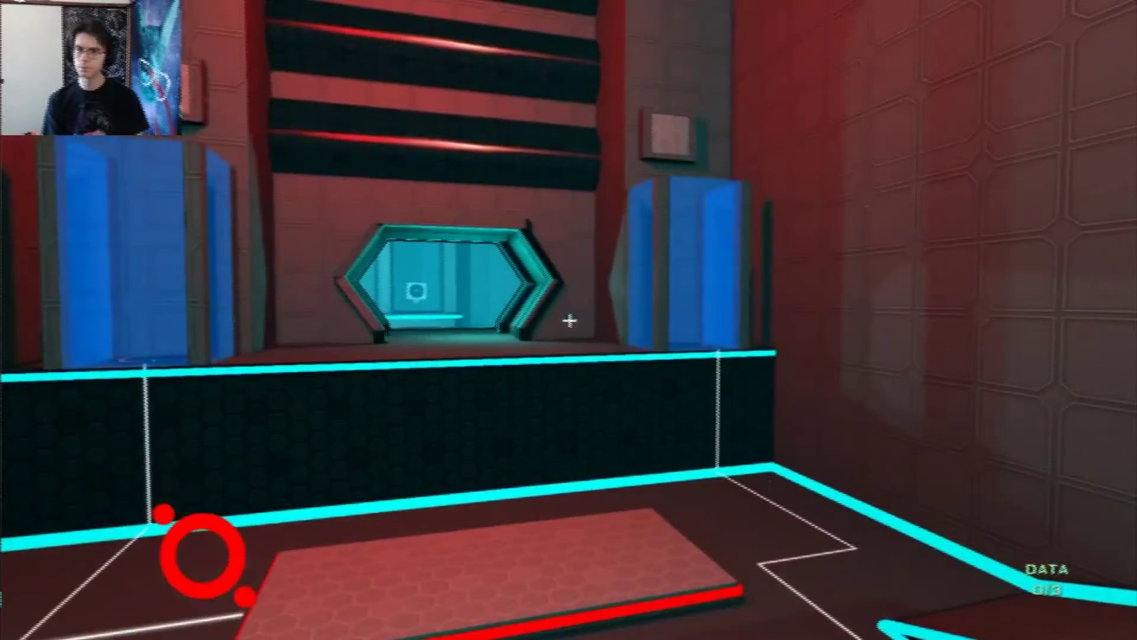
{"action": "key", "text": "Up"}
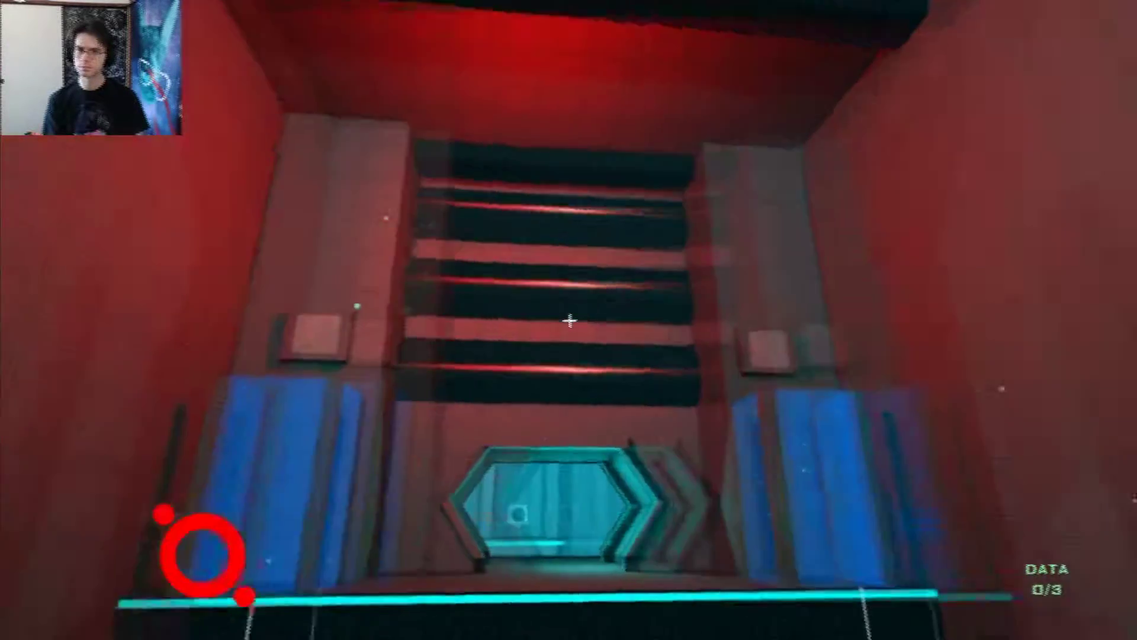
{"action": "key", "text": "Down"}
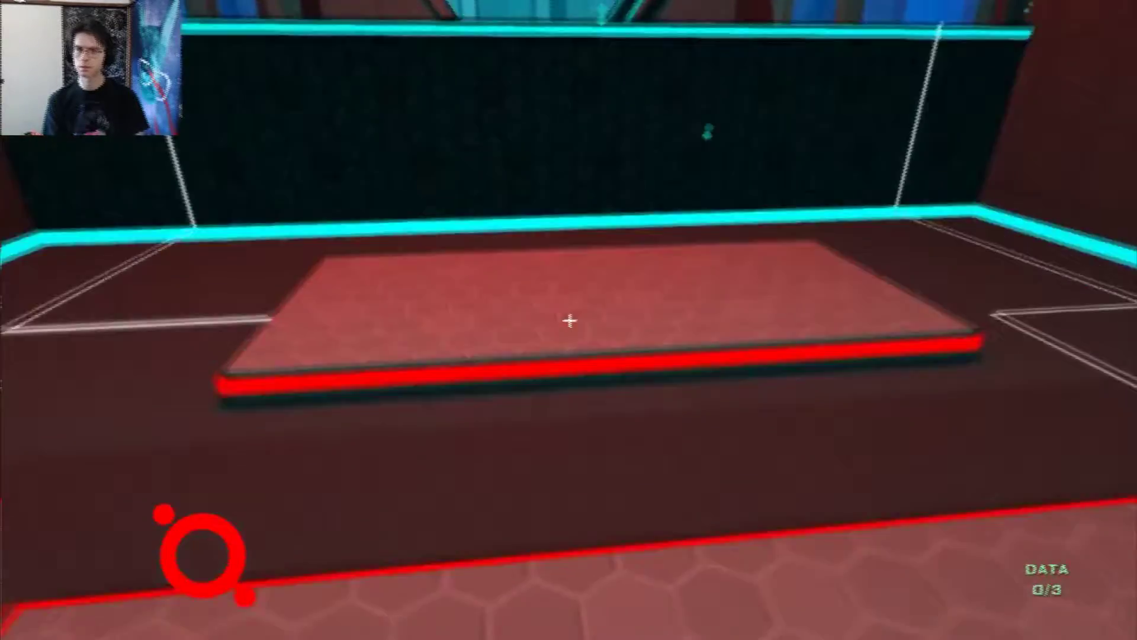
{"action": "key", "text": "Up"}
{"action": "key", "text": "Up"}
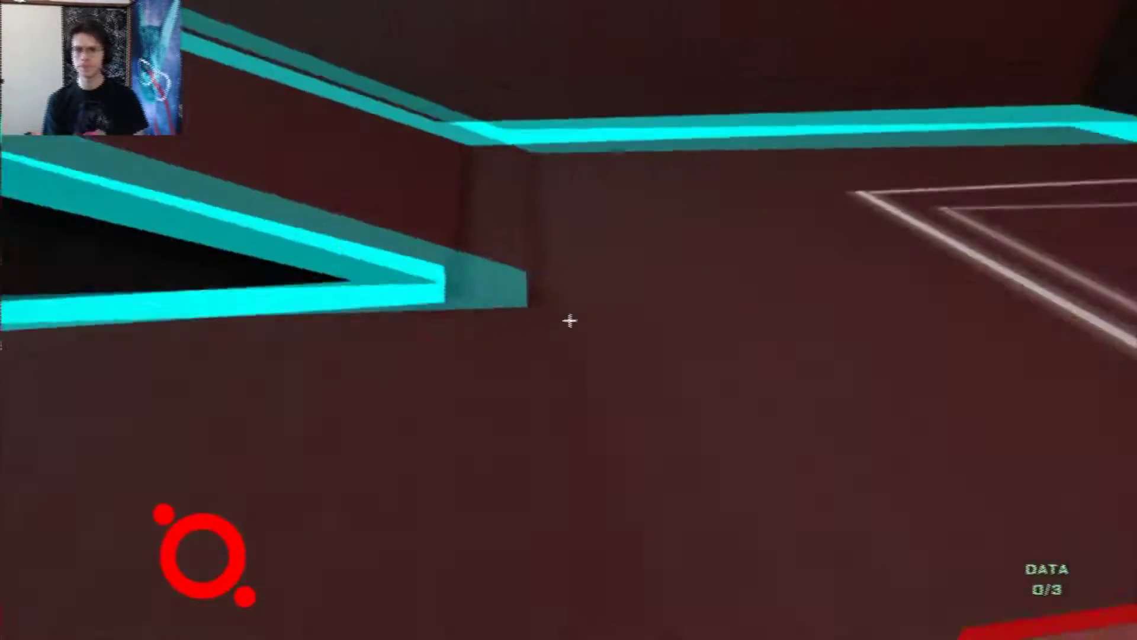
- Collect the first data fragment and walk through the hexagon room into the cyan-edged corridor
{"action": "key", "text": "Up"}
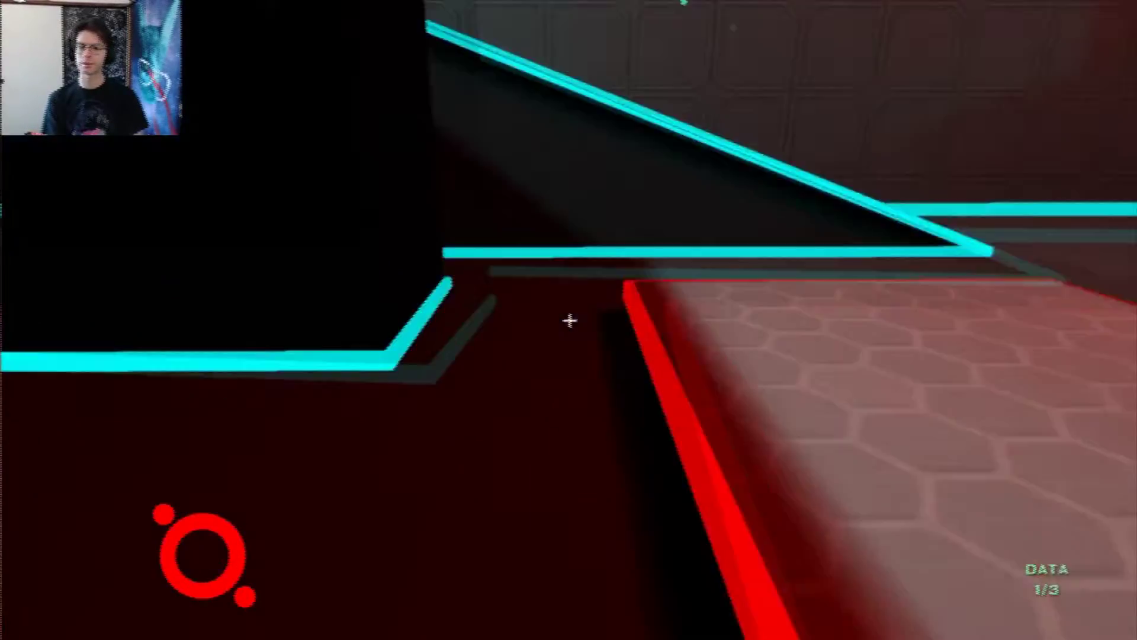
{"action": "key", "text": "Up"}
{"action": "key", "text": "Up"}
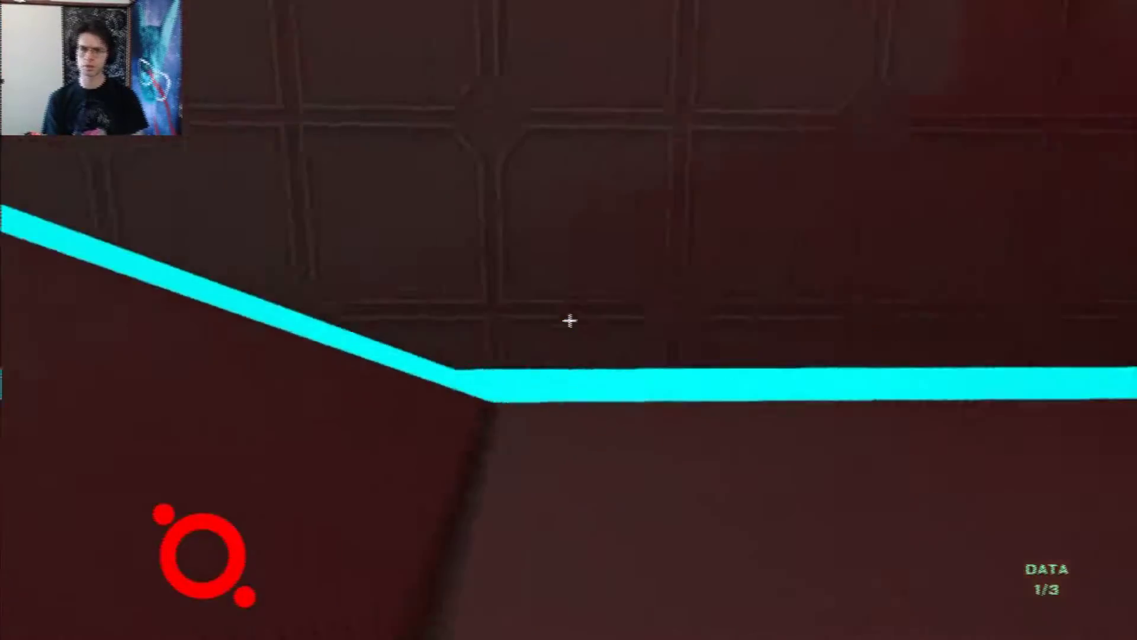
{"action": "key", "text": "Up"}
{"action": "key", "text": "Up"}
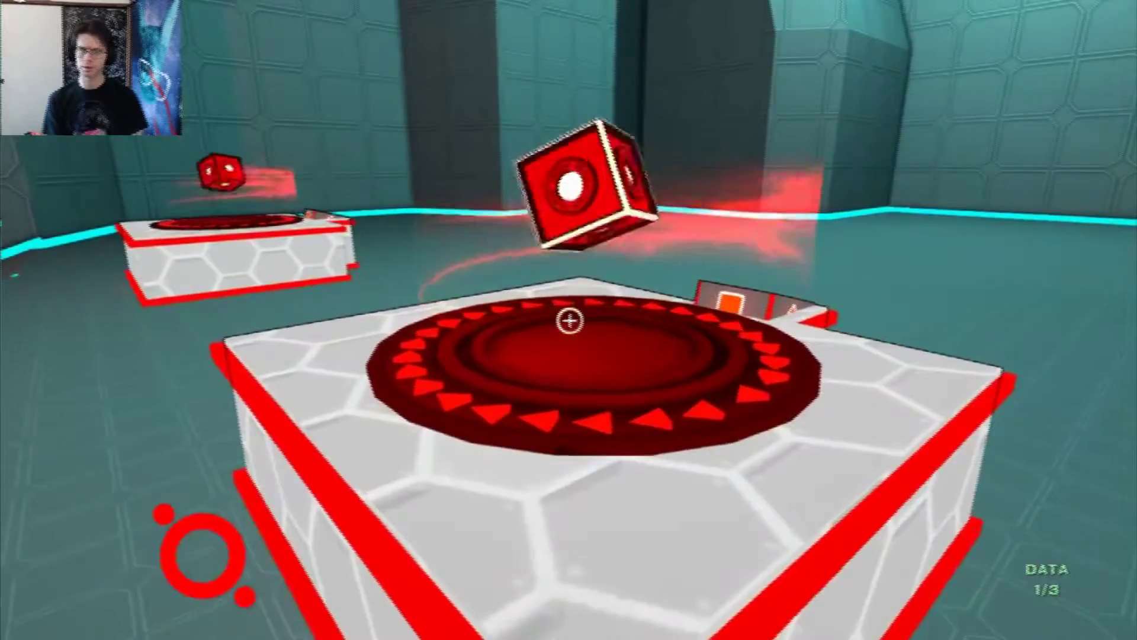
- Pick up the red cube and carry it past the dark stairs onto the teal-room pedestal
{"action": "left_click", "coordinate": [569, 321]}
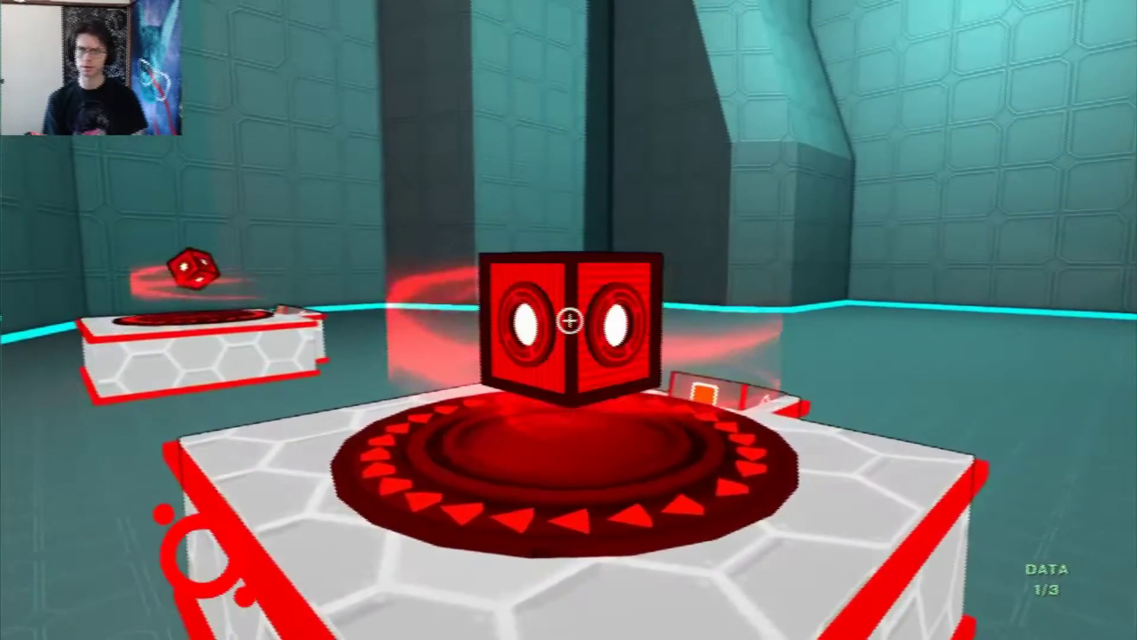
{"action": "key", "text": "Up"}
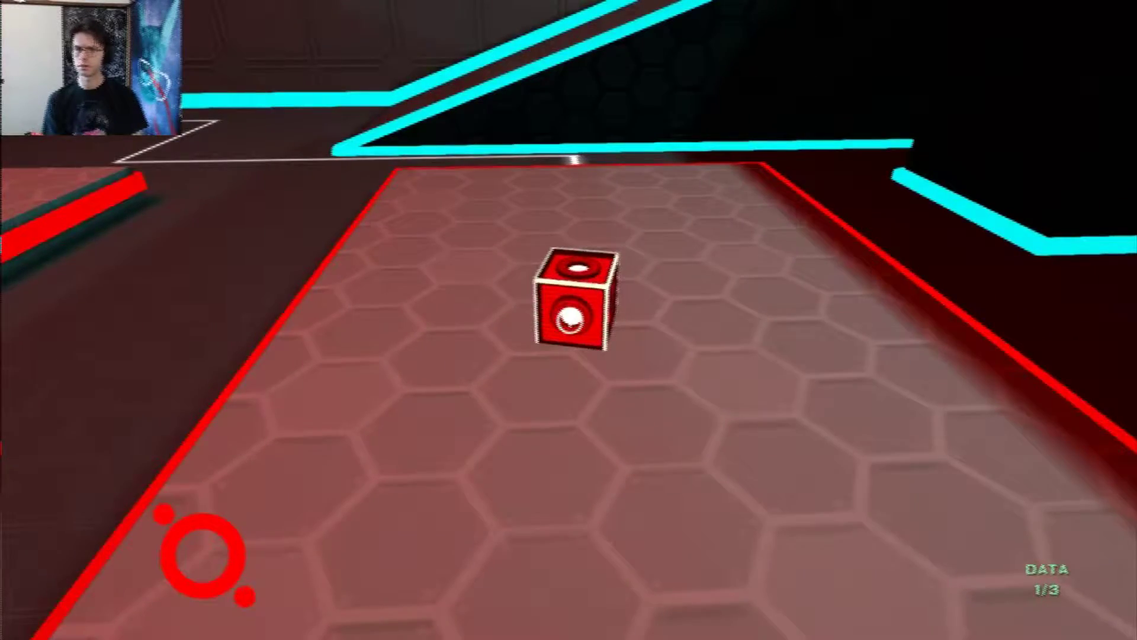
{"action": "key", "text": "Up"}
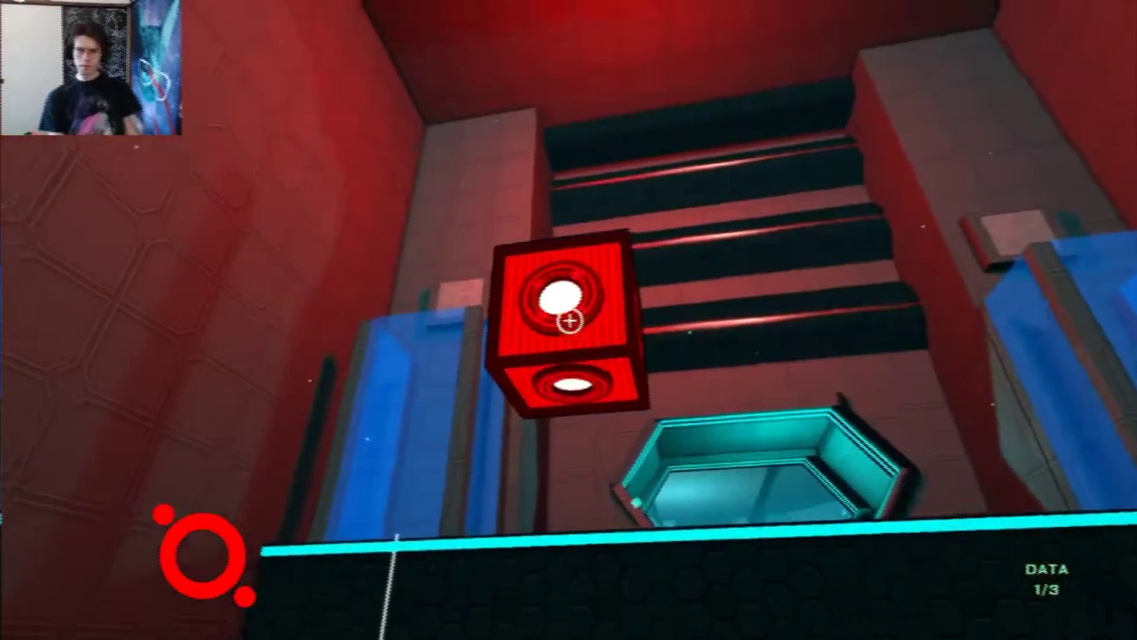
{"action": "key", "text": "Up"}
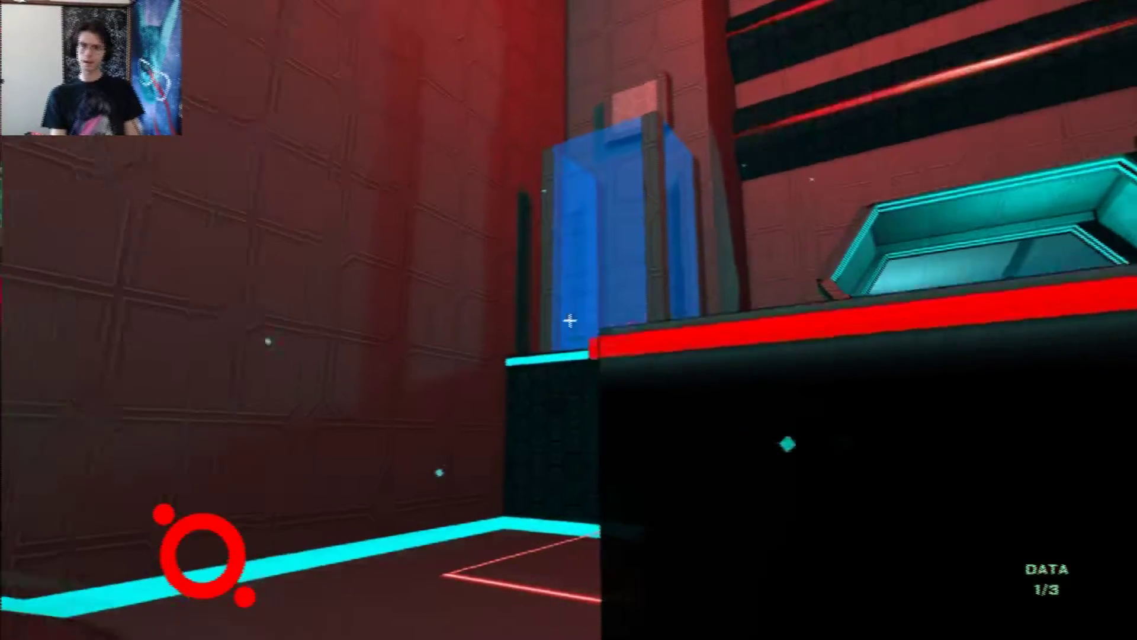
{"action": "key", "text": "Up"}
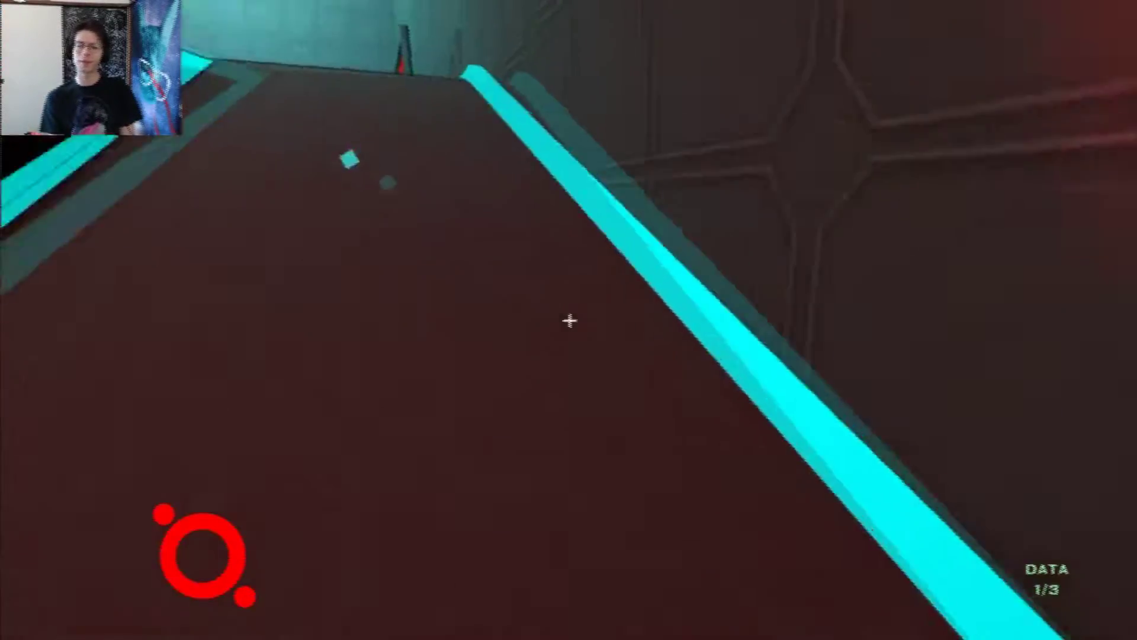
{"action": "key", "text": "Up"}
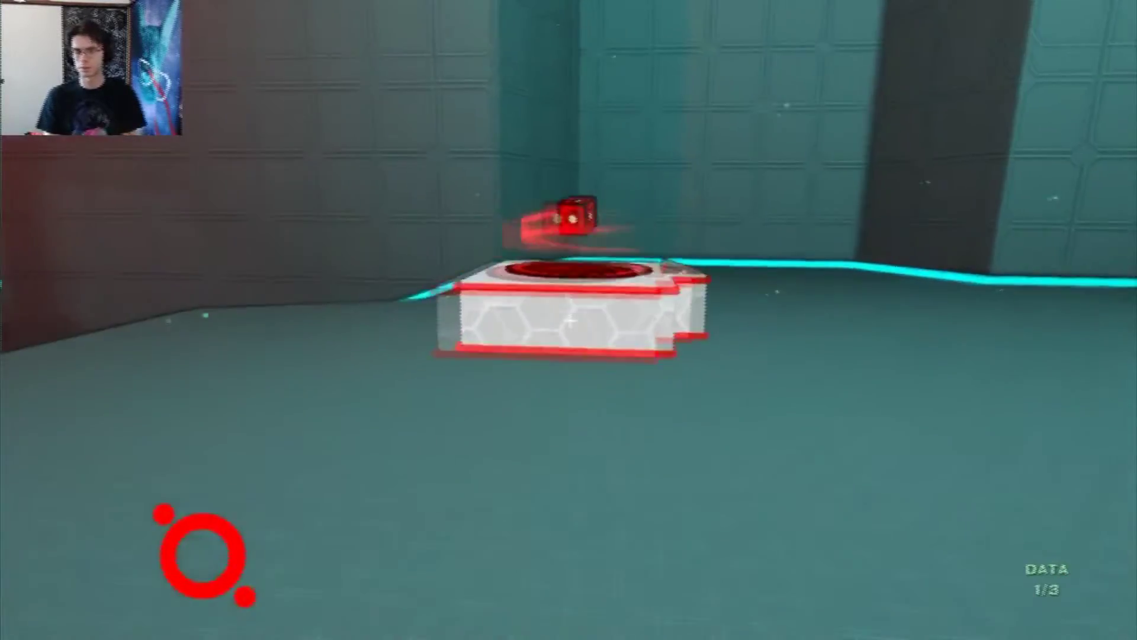
{"action": "key", "text": "Up"}
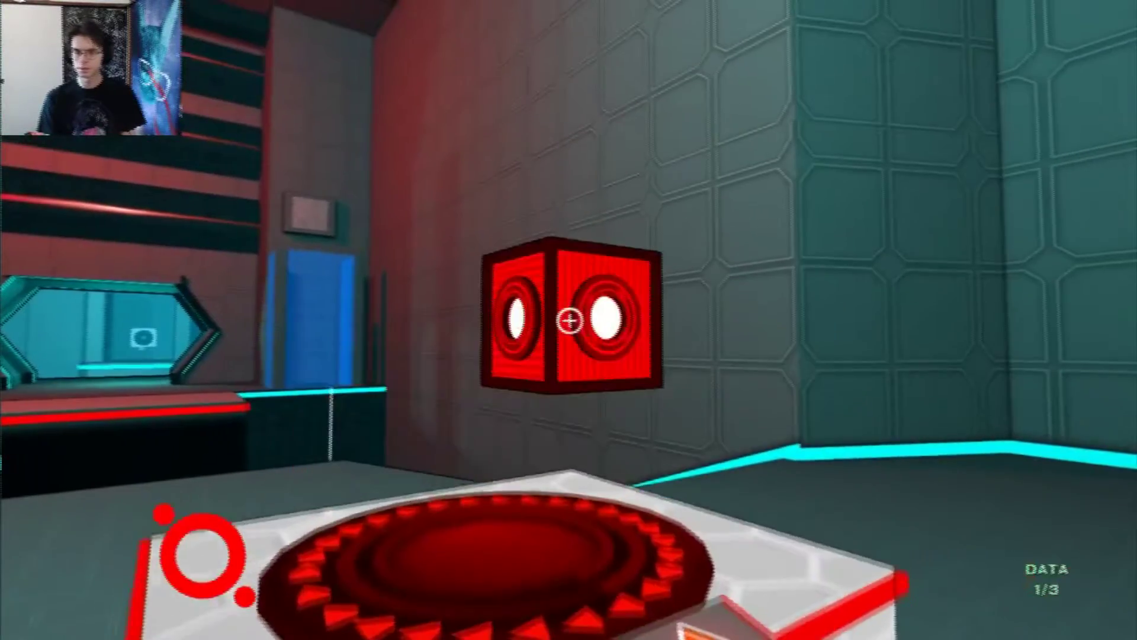
{"action": "key", "text": "Down"}
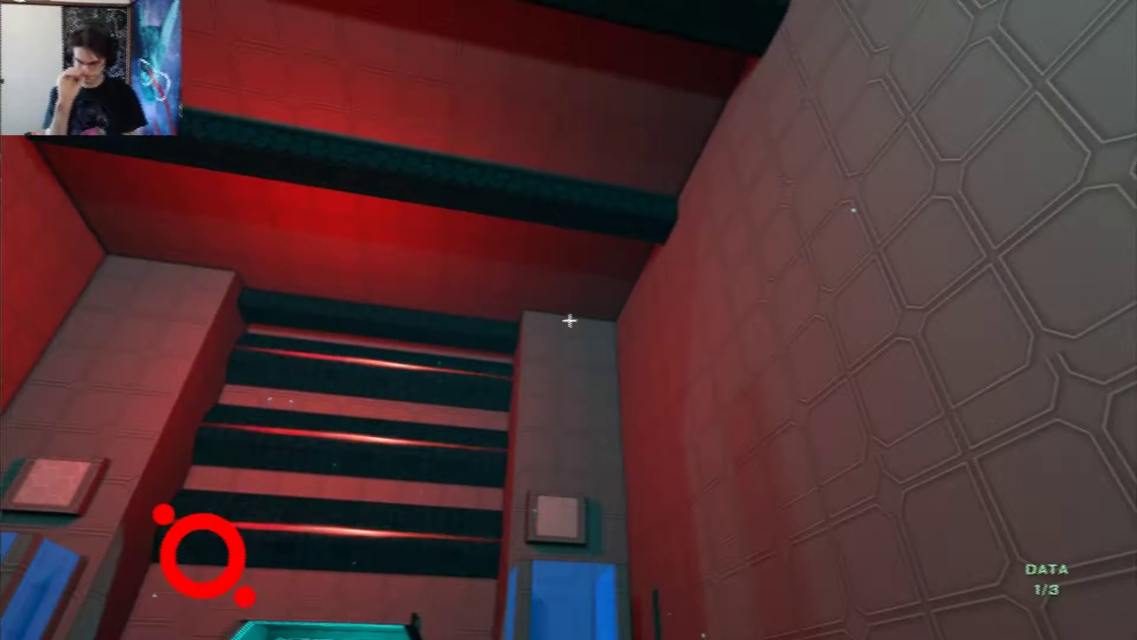
- Jump up the raised red platforms and walk through the cyan hexagonal doorway
{"action": "key", "text": "Up"}
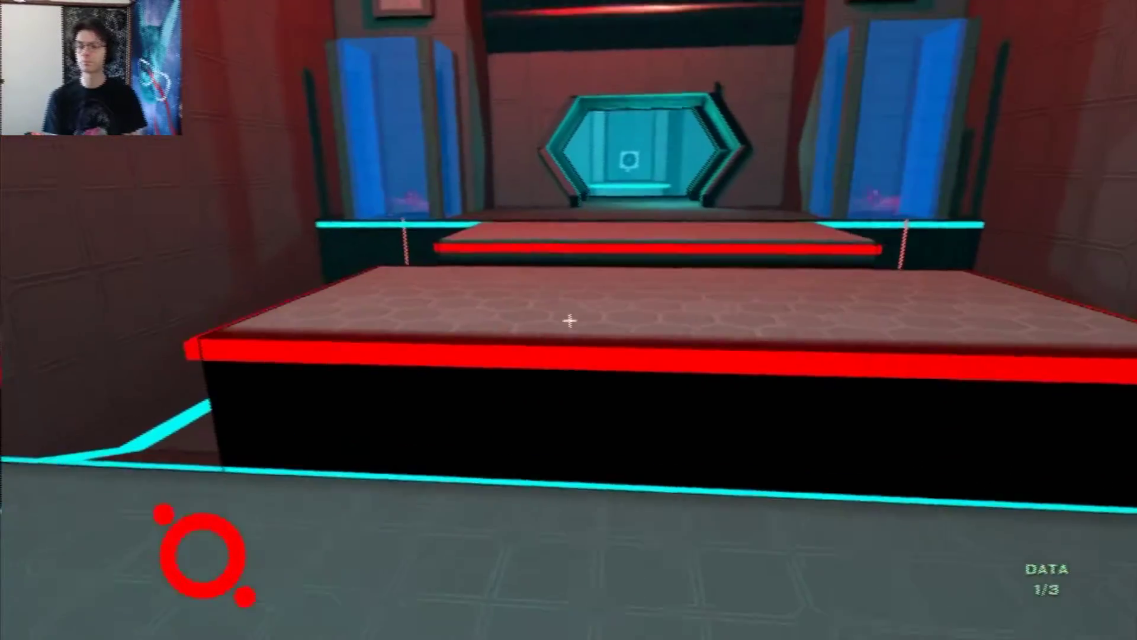
{"action": "key", "text": "space"}
{"action": "key", "text": "space"}
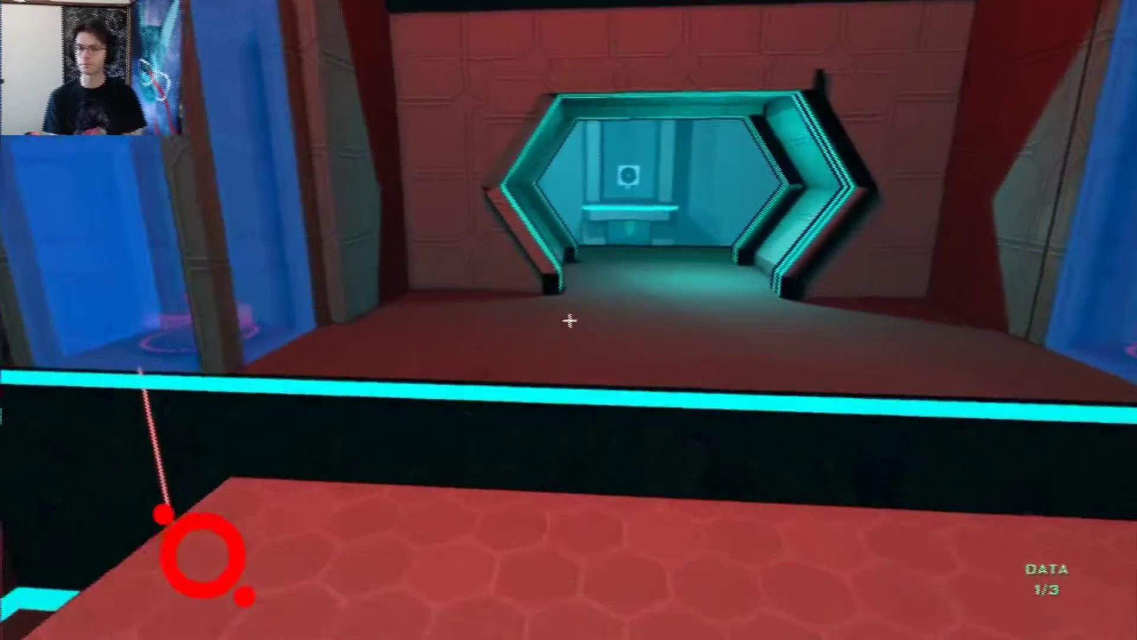
{"action": "key", "text": "Up"}
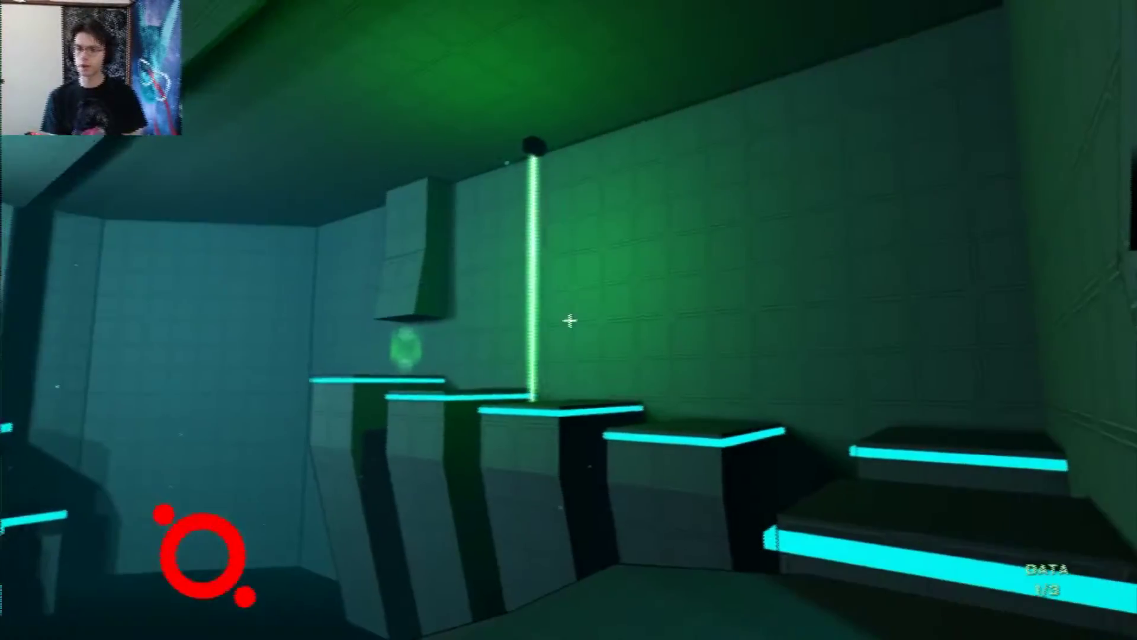
- Jump up the glowing green steps and grab the second data fragment (2/3)
{"action": "key", "text": "Up"}
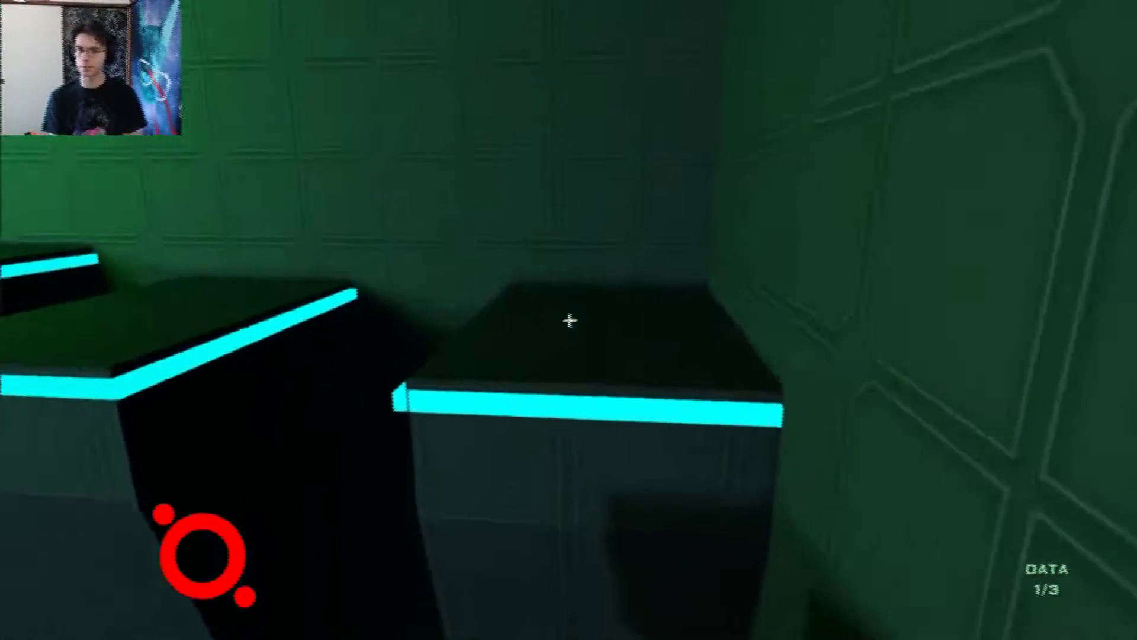
{"action": "key", "text": "w"}
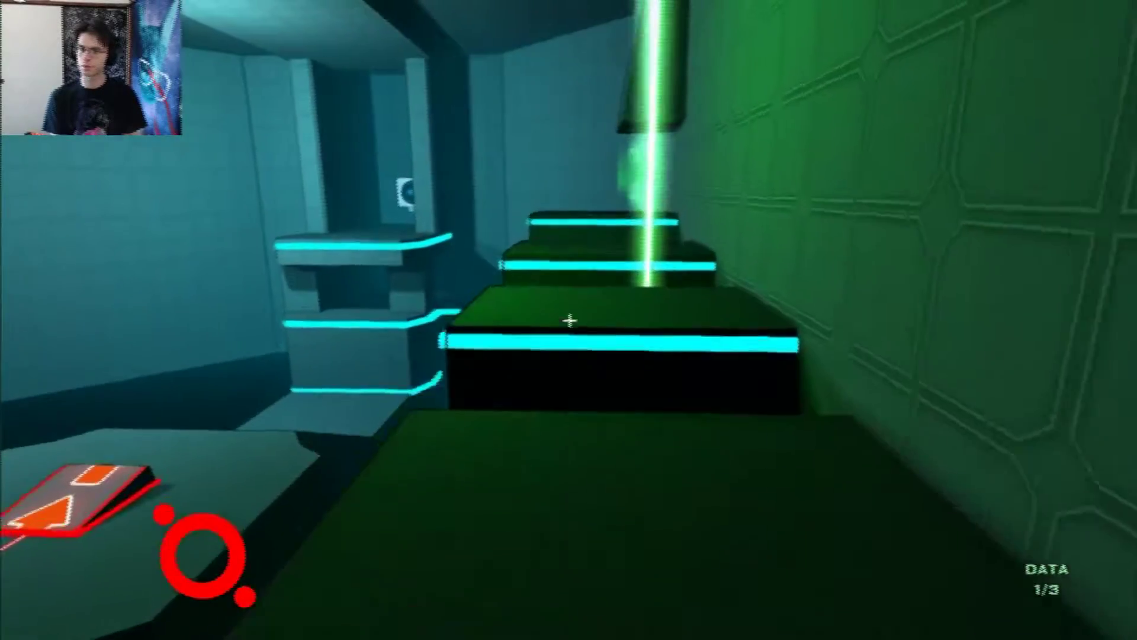
{"action": "key", "text": "space"}
{"action": "key", "text": "w"}
{"action": "key", "text": "space"}
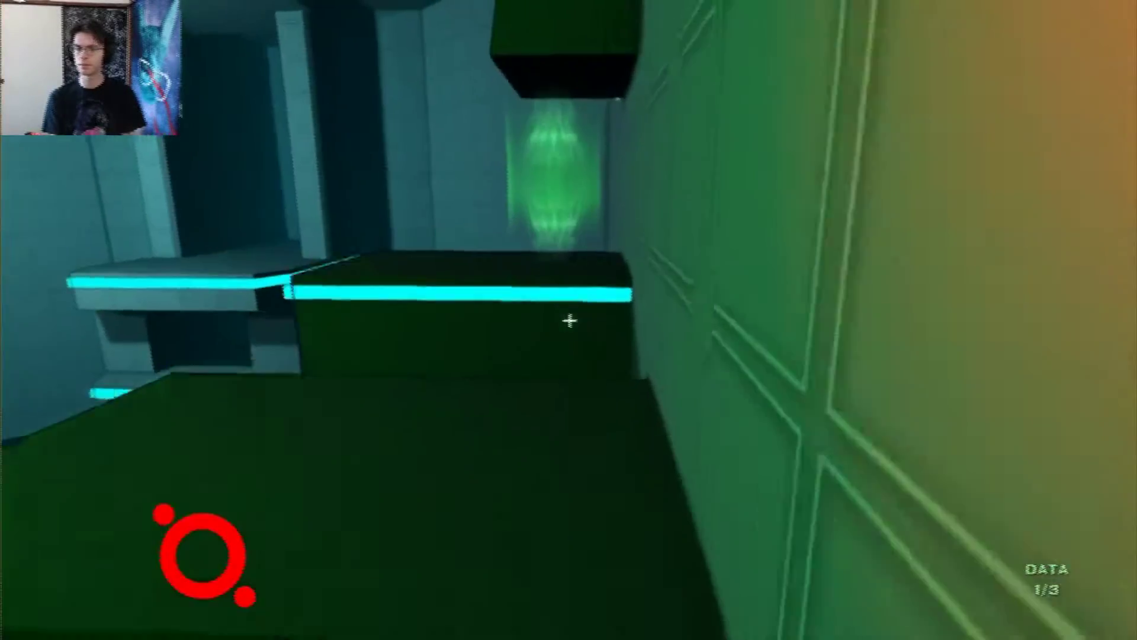
- Drop to the floor and ride the orange arrow pad up to the shelf by the blue emblem
{"action": "key", "text": "w"}
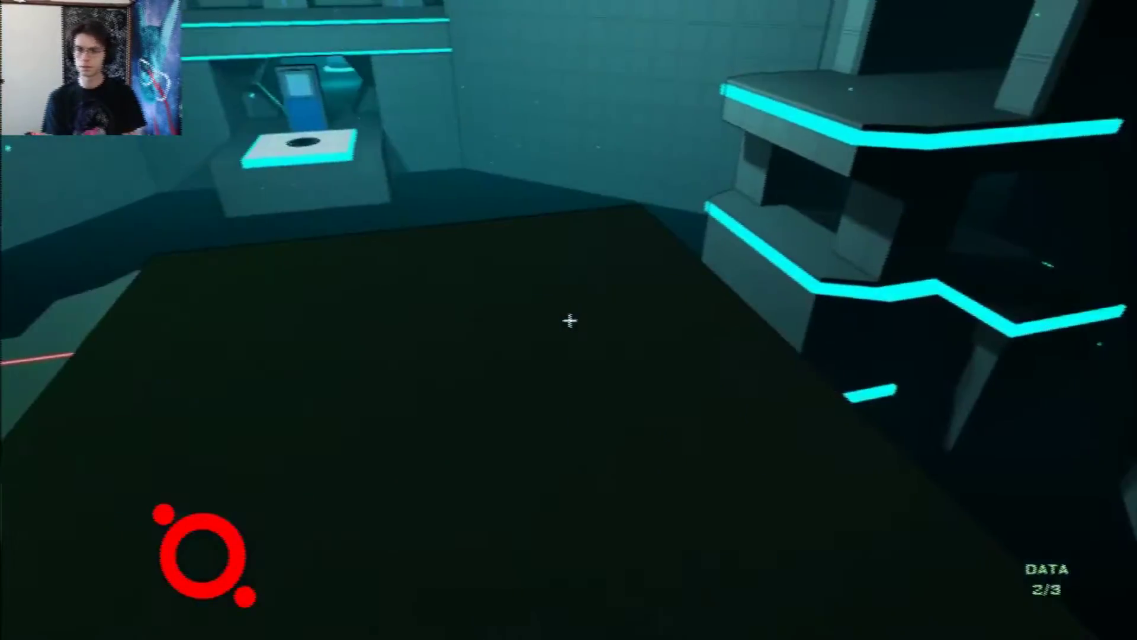
{"action": "key", "text": "w"}
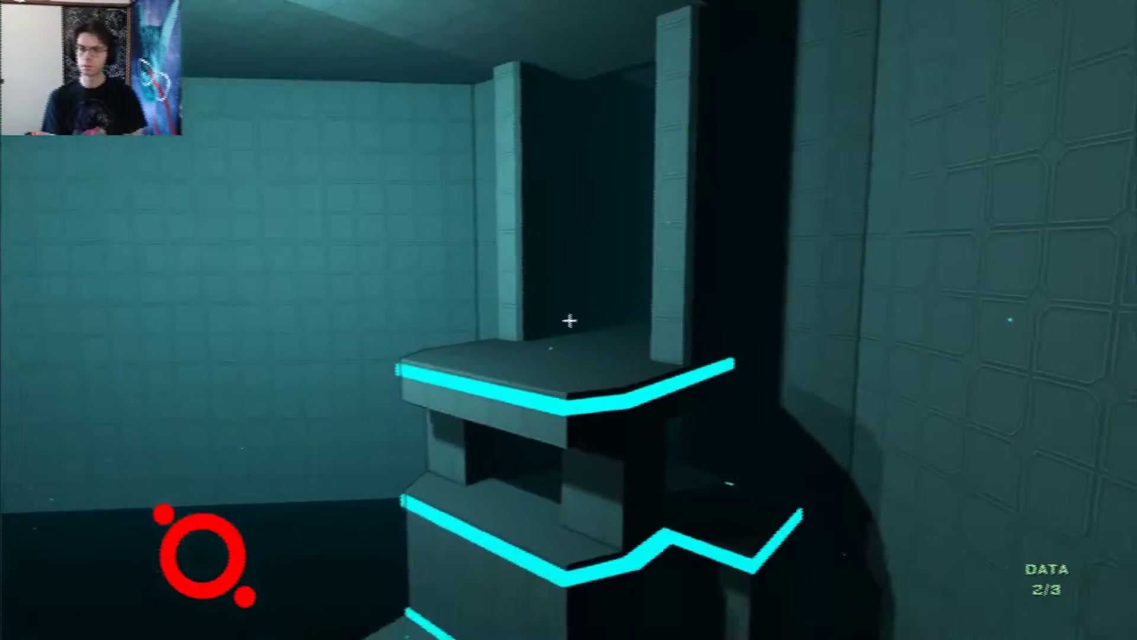
{"action": "key", "text": "w"}
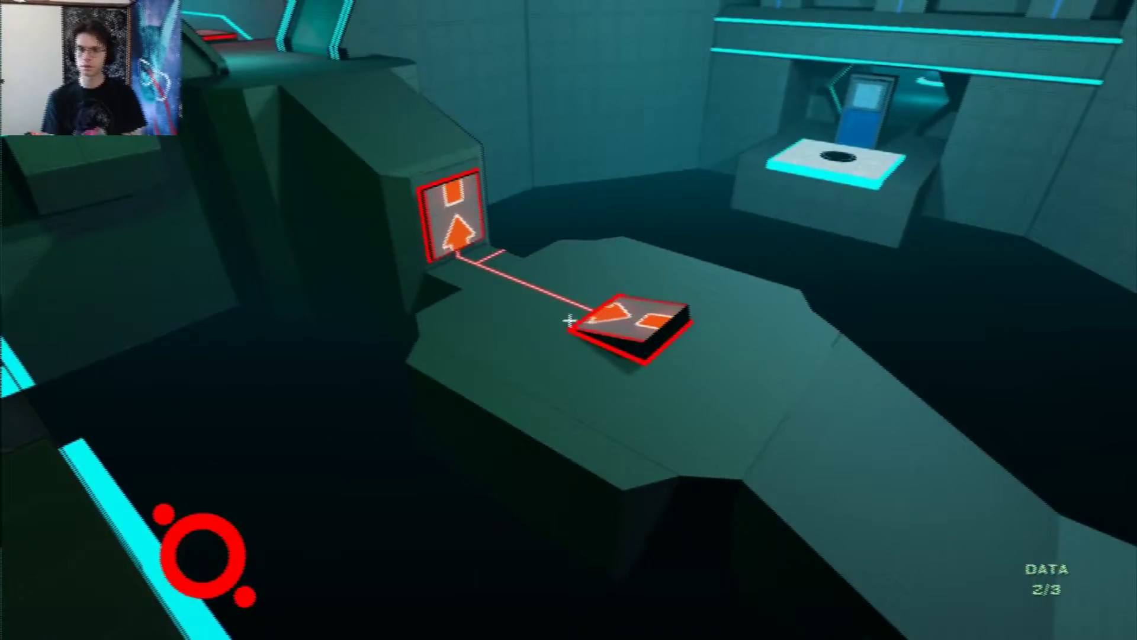
{"action": "key", "text": "w"}
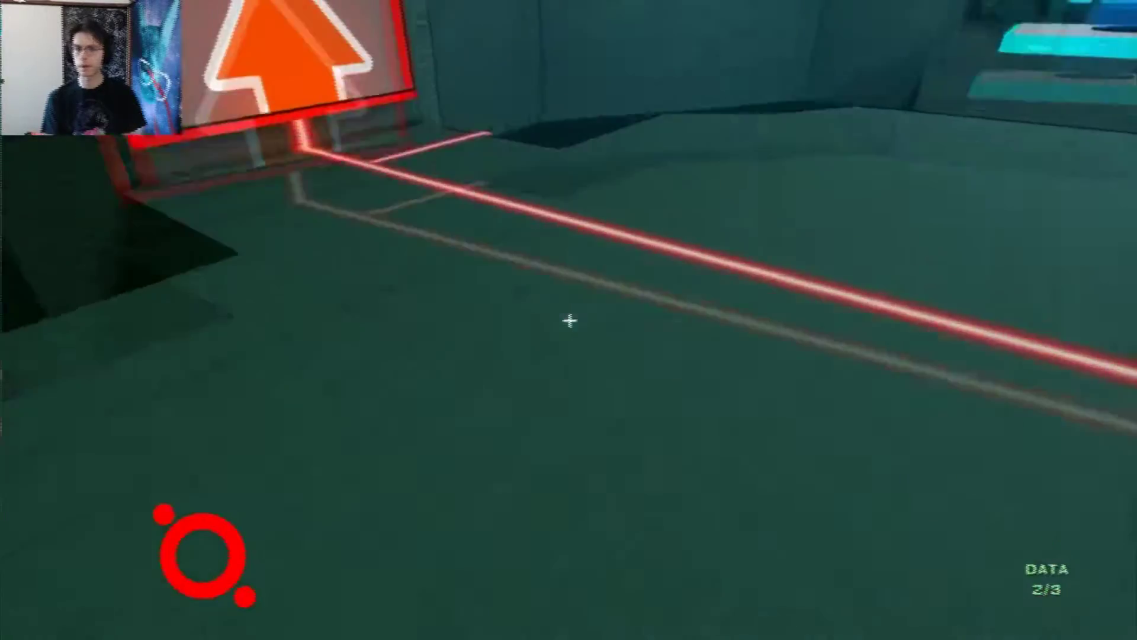
{"action": "key", "text": "w"}
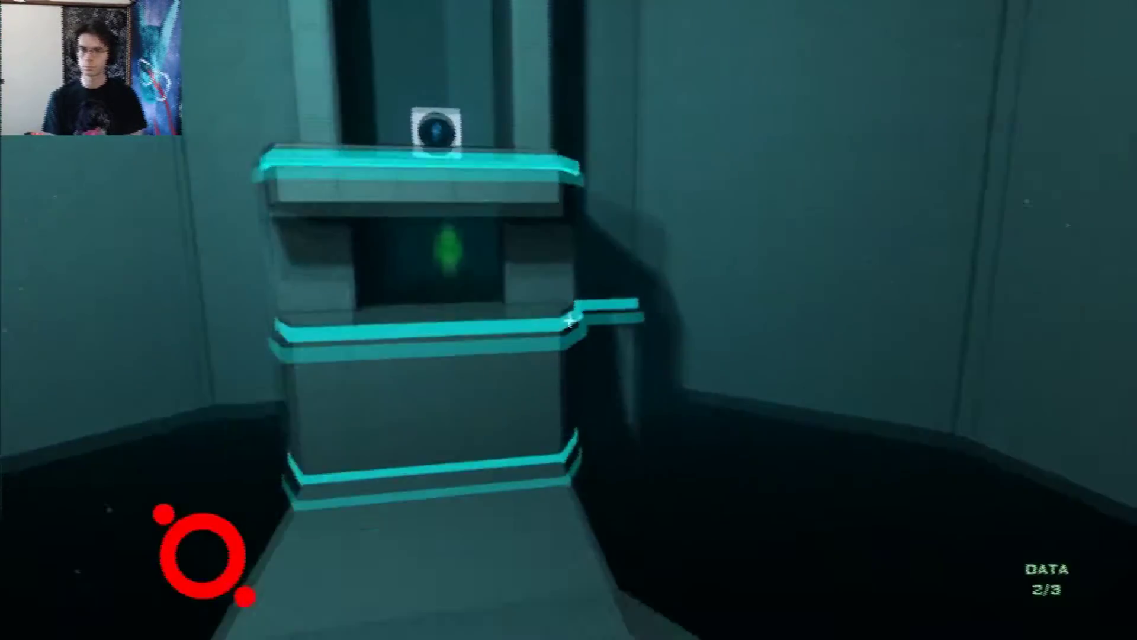
{"action": "key", "text": "w"}
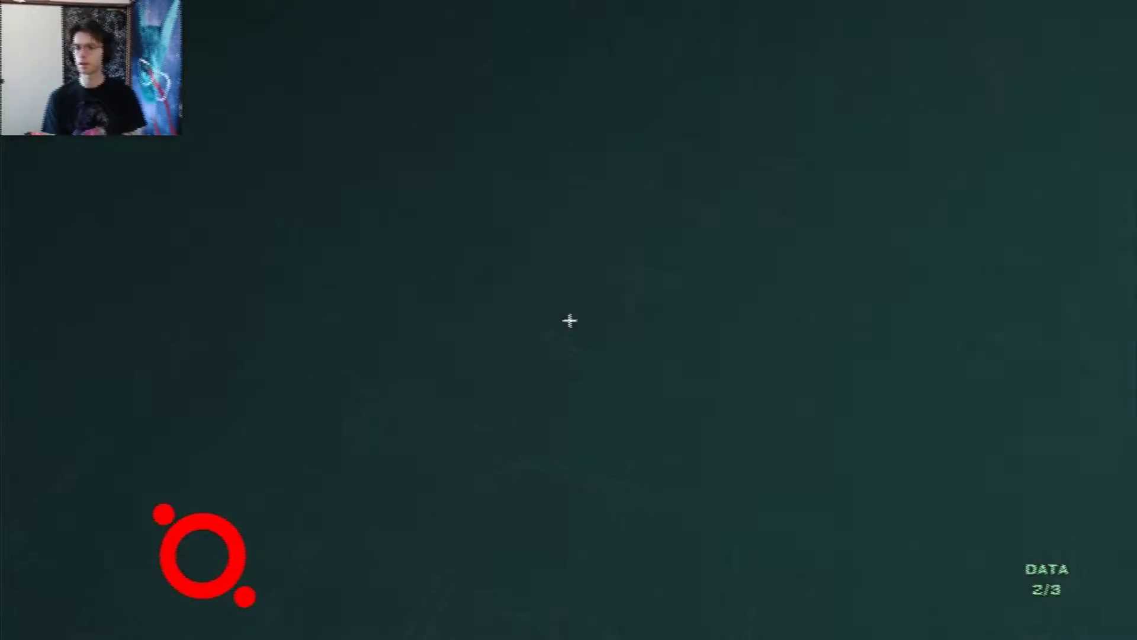
- Walk from the emblem room to the orange arrow pad ledge and along the corridor toward the green item
{"action": "key", "text": "w"}
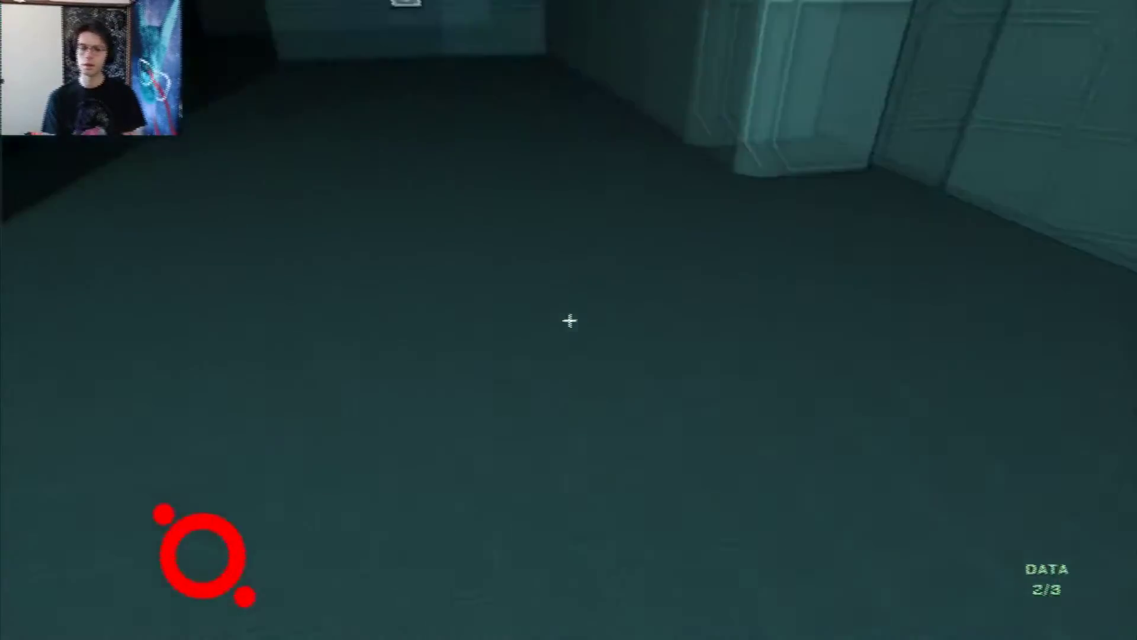
{"action": "key", "text": "w"}
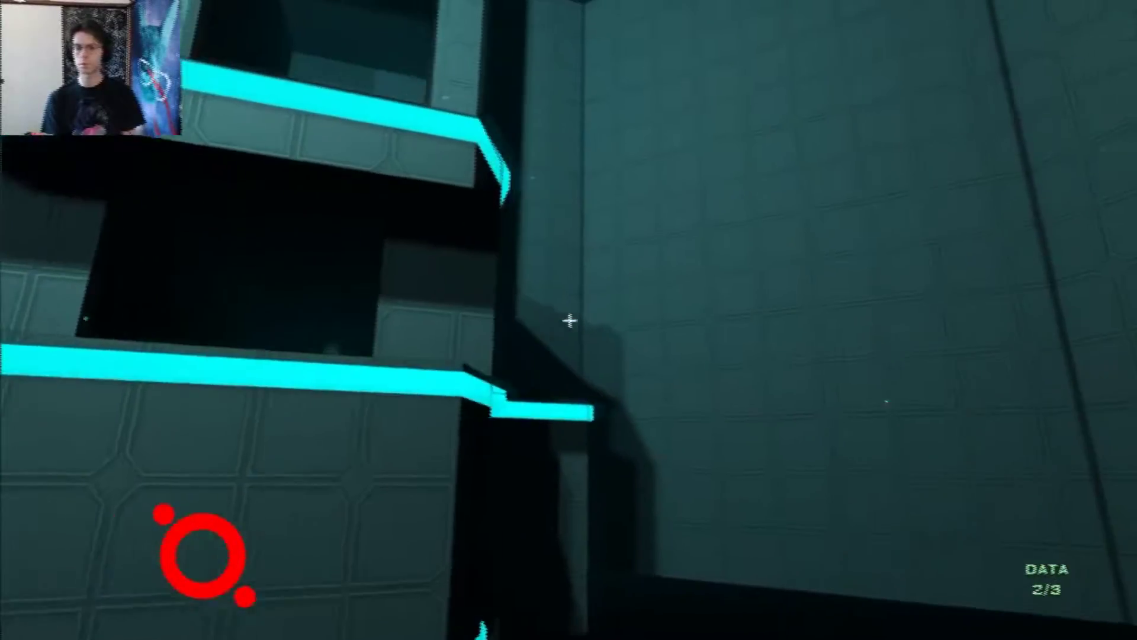
{"action": "key", "text": "w"}
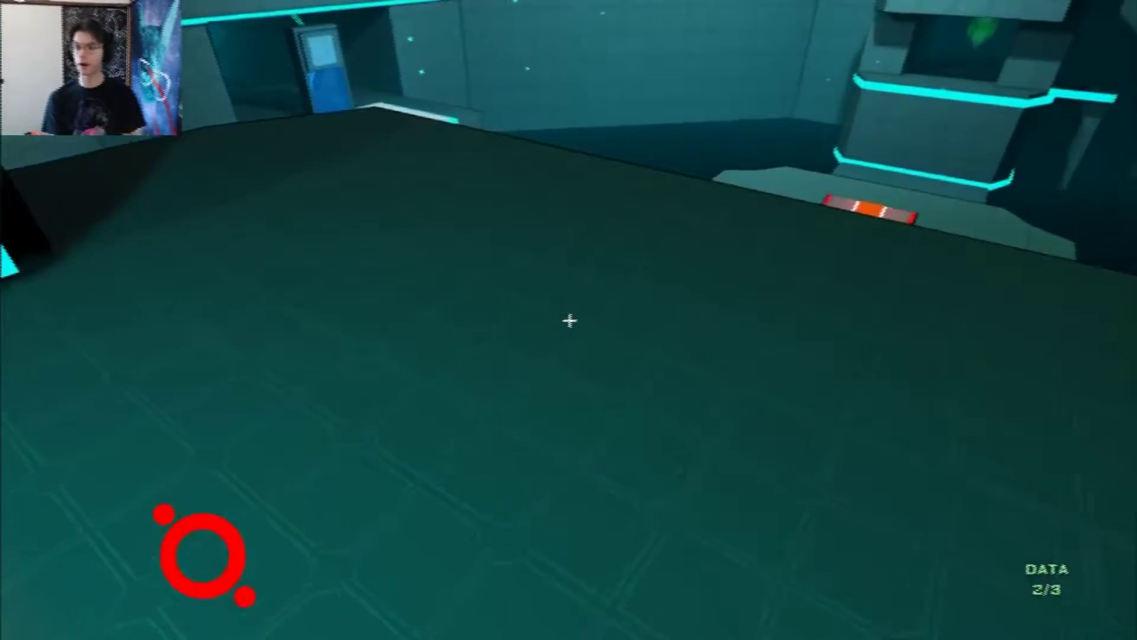
{"action": "key", "text": "w"}
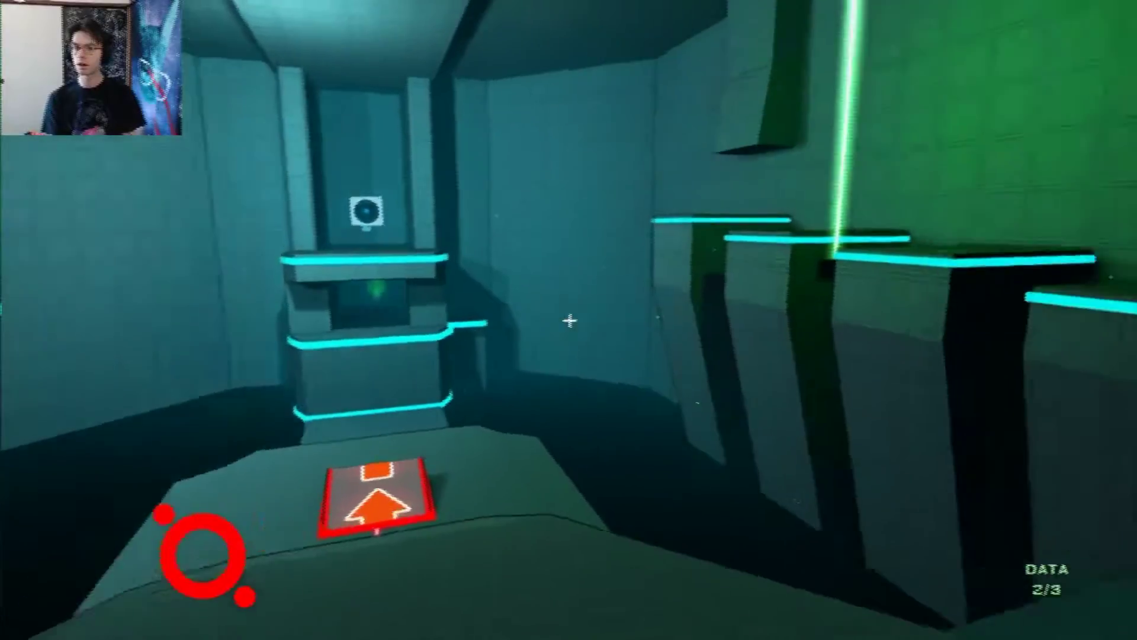
{"action": "key", "text": "w"}
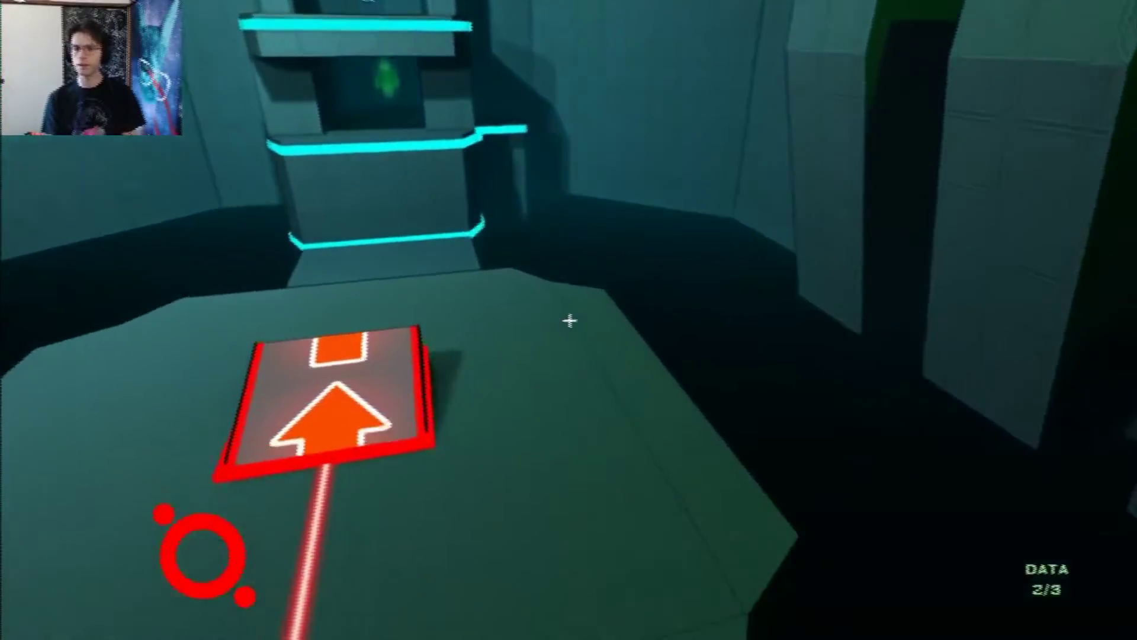
{"action": "key", "text": "w"}
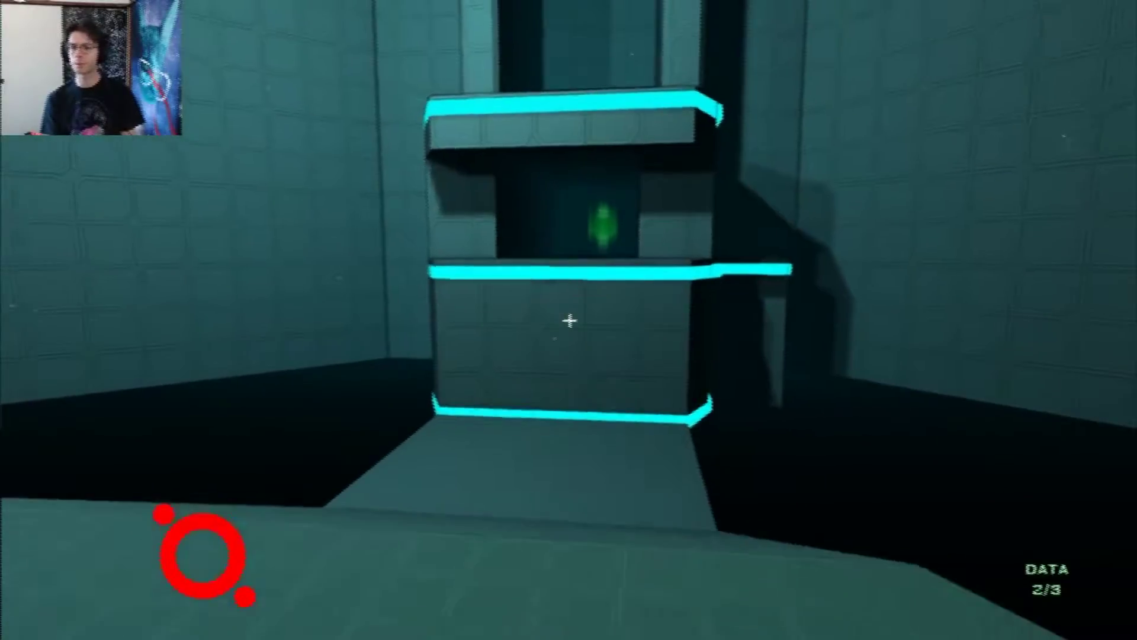
{"action": "key", "text": "w"}
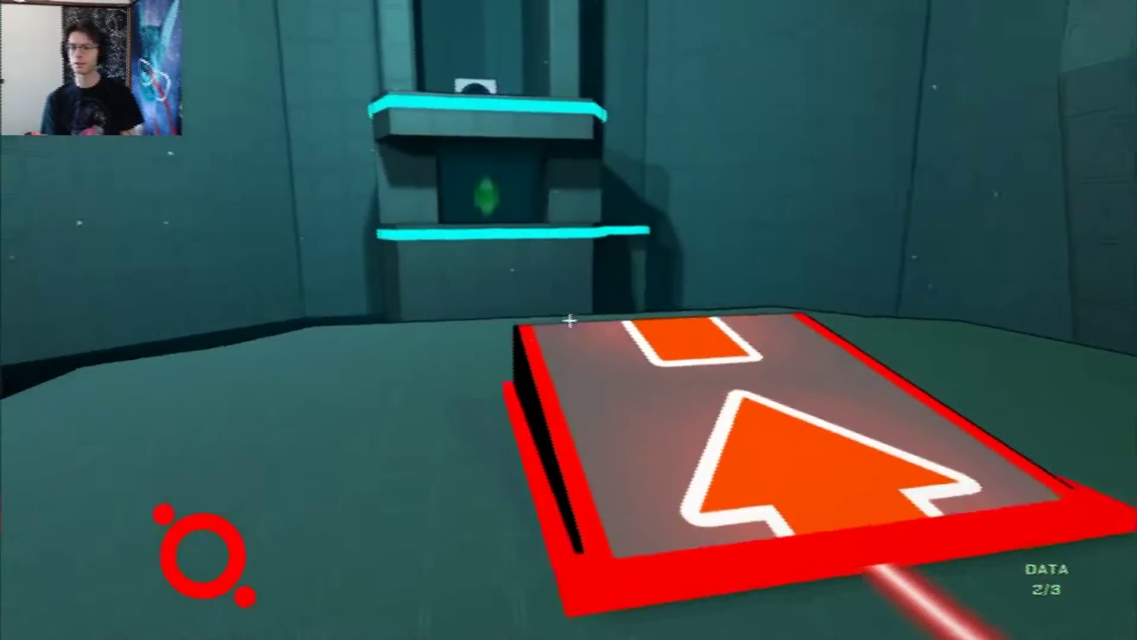
{"action": "key", "text": "w"}
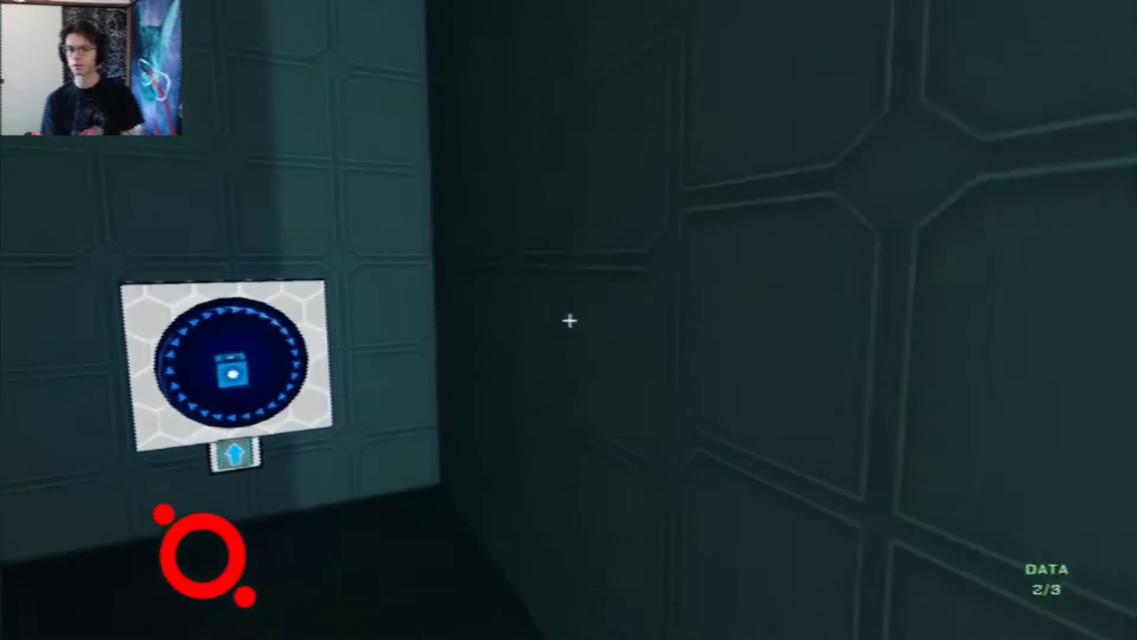
- Sweep through the cyan-trimmed room toward the green glow, taking the last data fragment (3/3)
{"action": "key", "text": "w"}
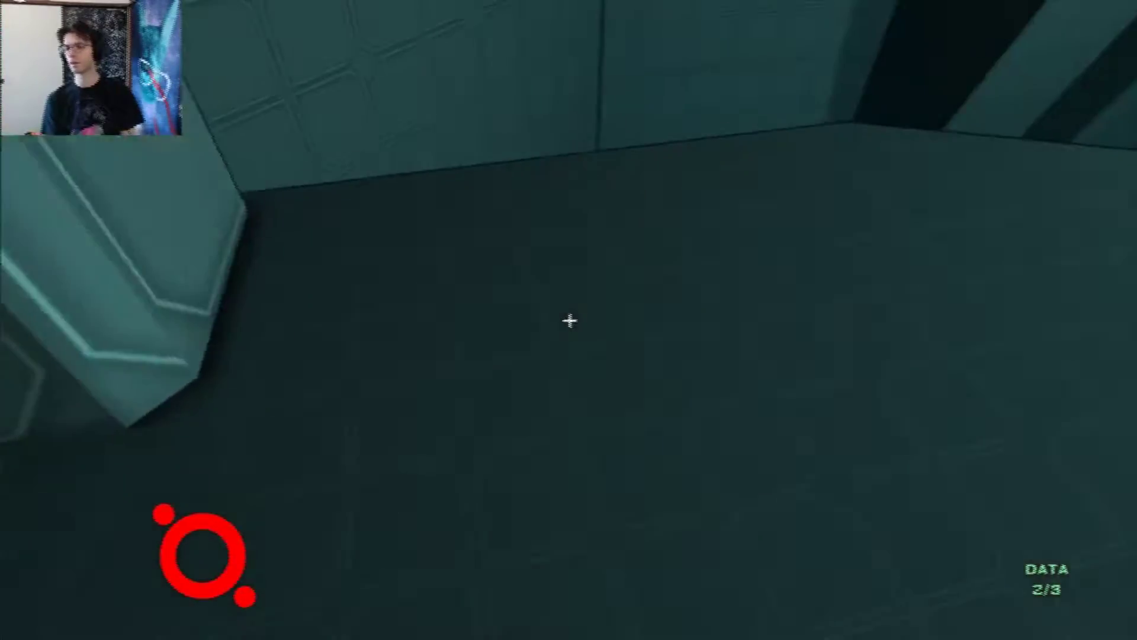
{"action": "key", "text": "w"}
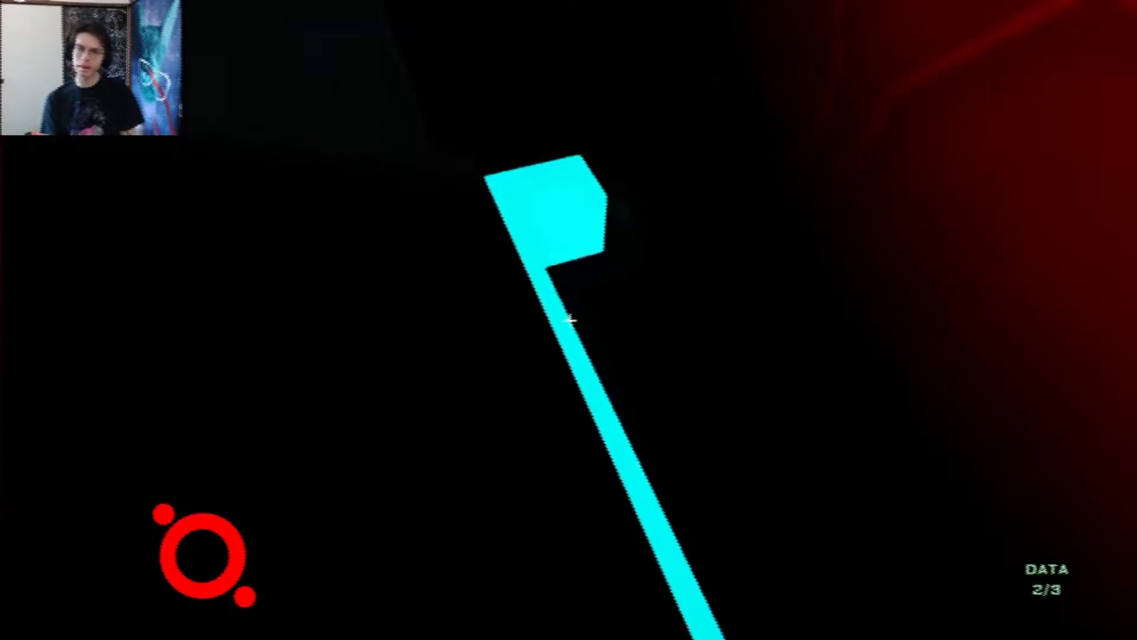
{"action": "key", "text": "w"}
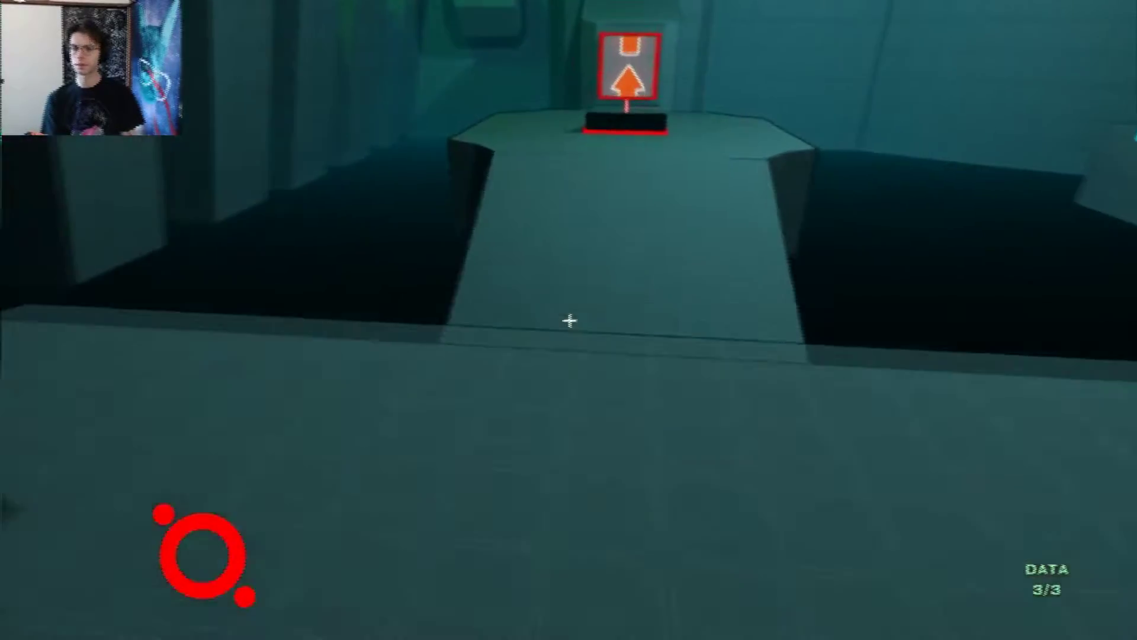
{"action": "key", "text": "w"}
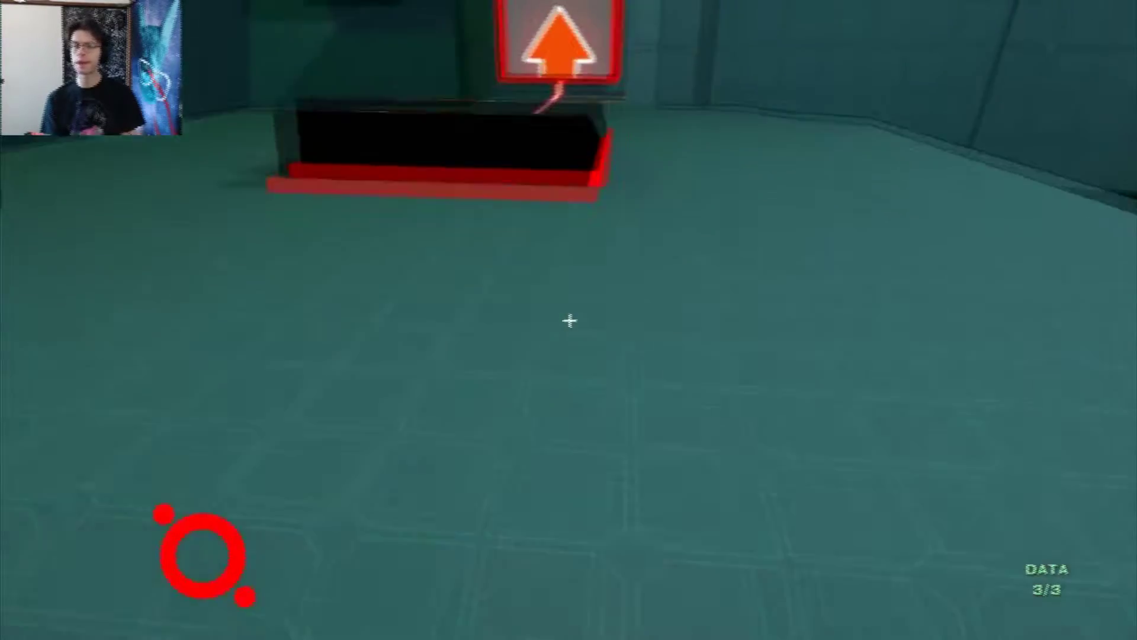
{"action": "key", "text": "w"}
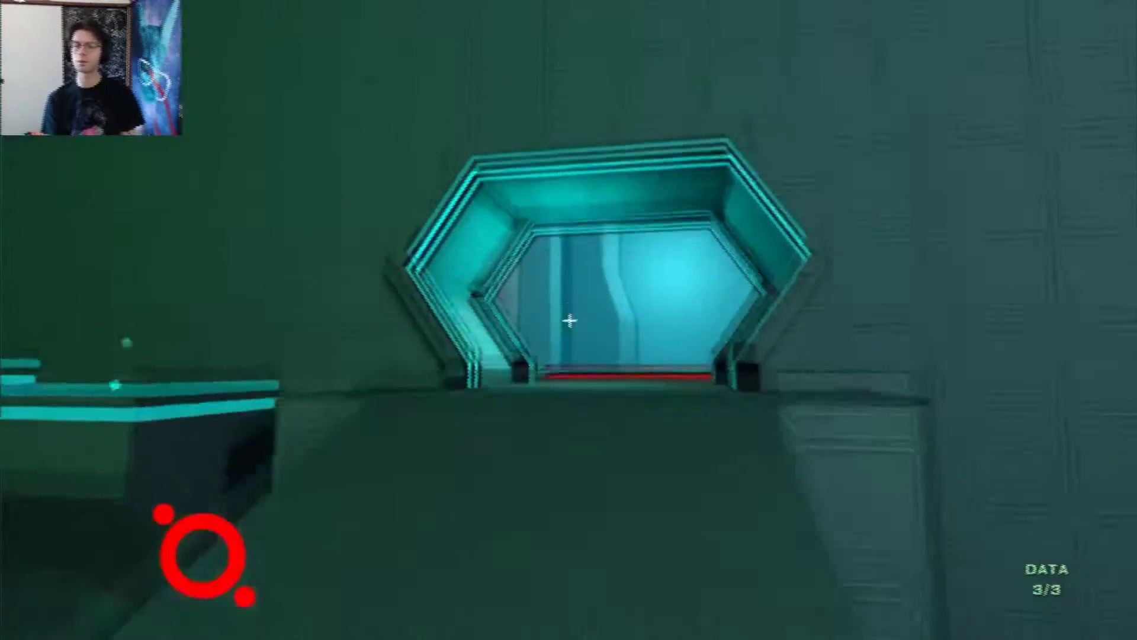
{"action": "key", "text": "w"}
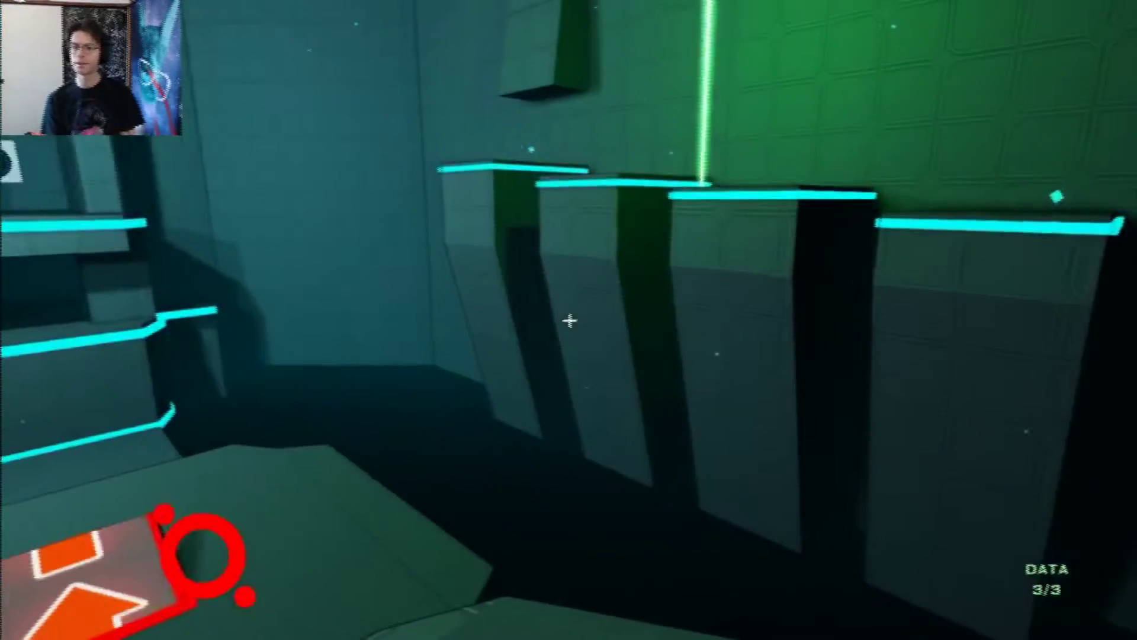
- Drop into the shaft, cross the pillar room, and launch from the orange arrow pad
{"action": "key", "text": "w"}
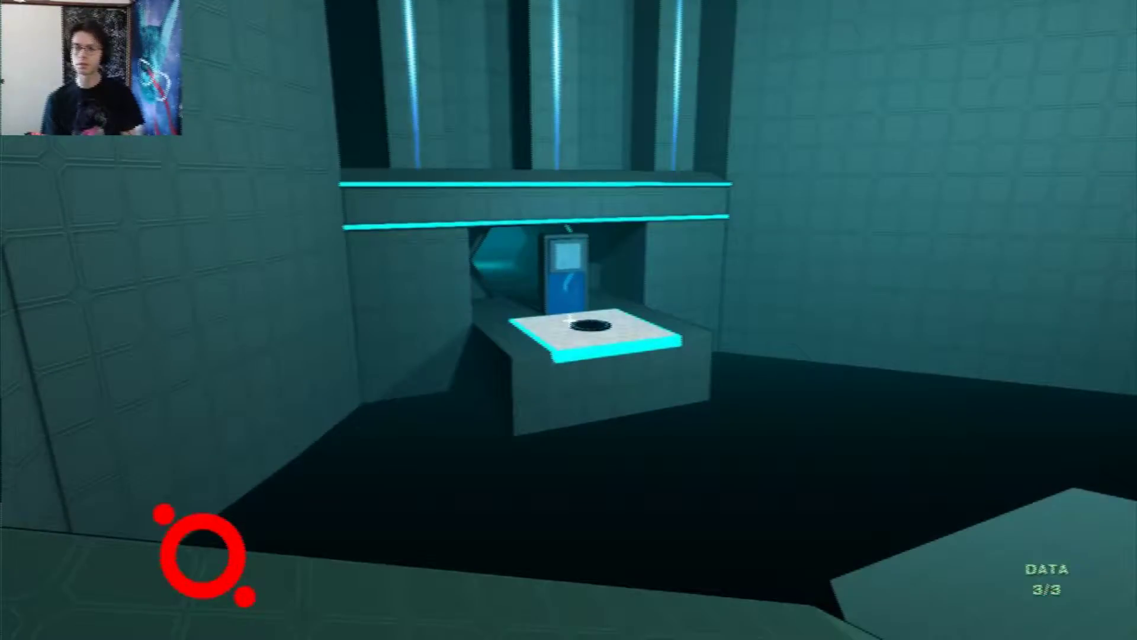
{"action": "key", "text": "w"}
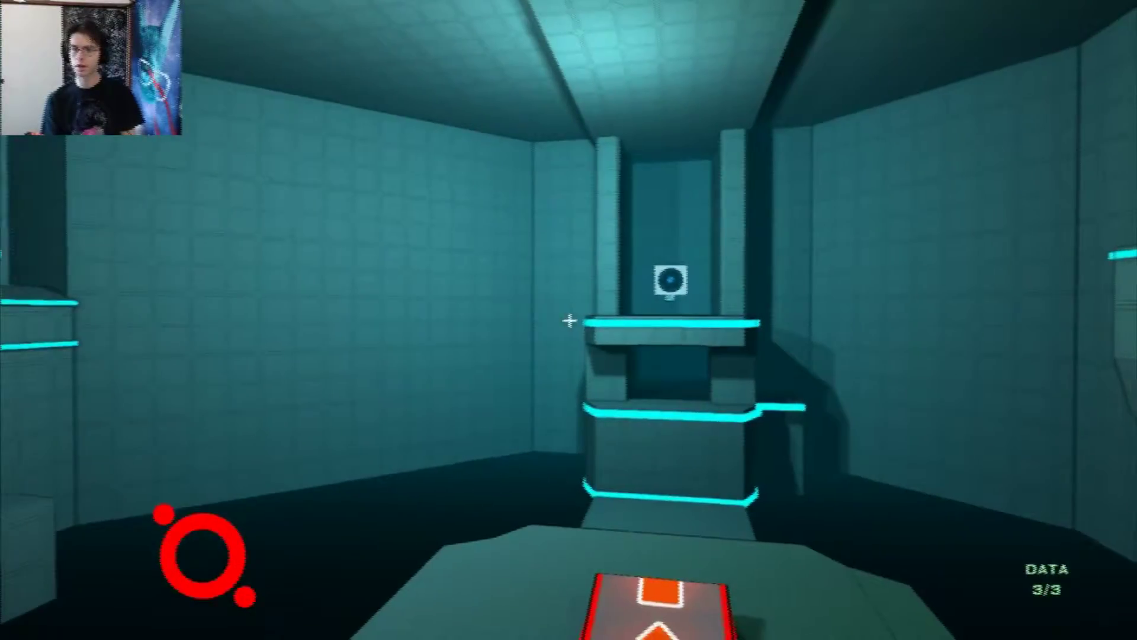
{"action": "key", "text": "w"}
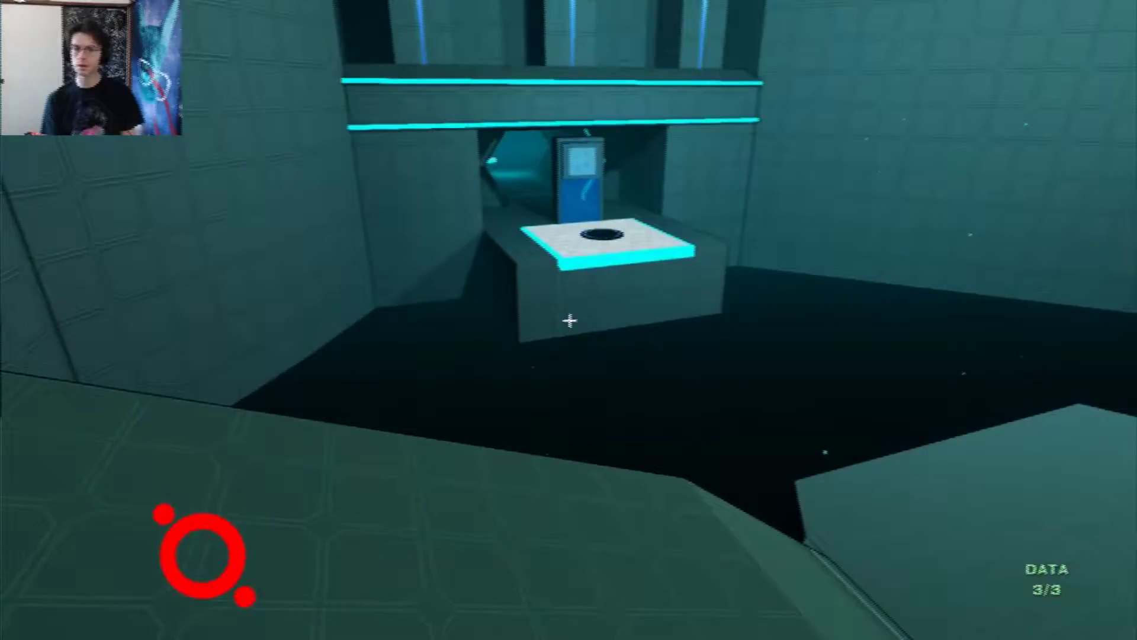
{"action": "key", "text": "w"}
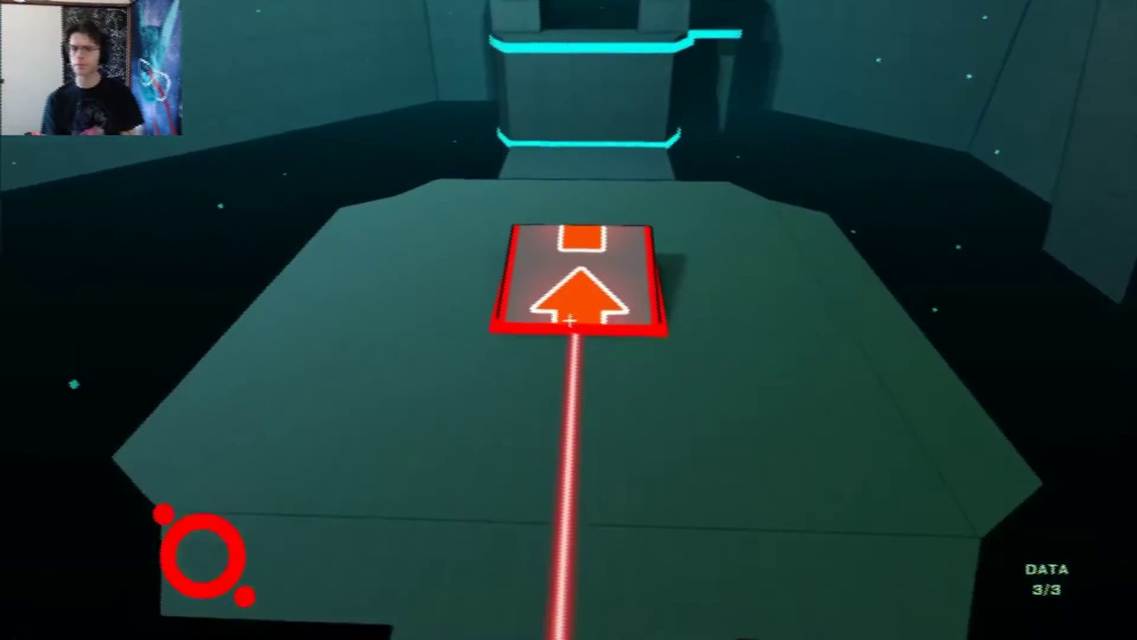
{"action": "key", "text": "w"}
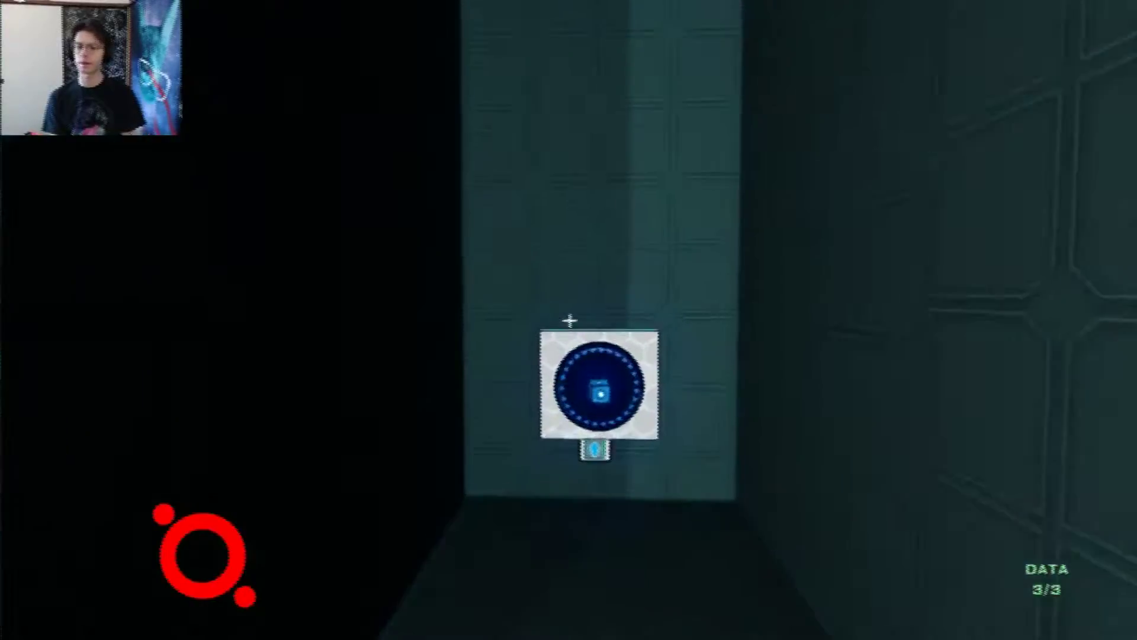
- Get a new blue cube from the up-arrow wall panel and set it on the pedestal pad
{"action": "left_click", "coordinate": [569, 320]}
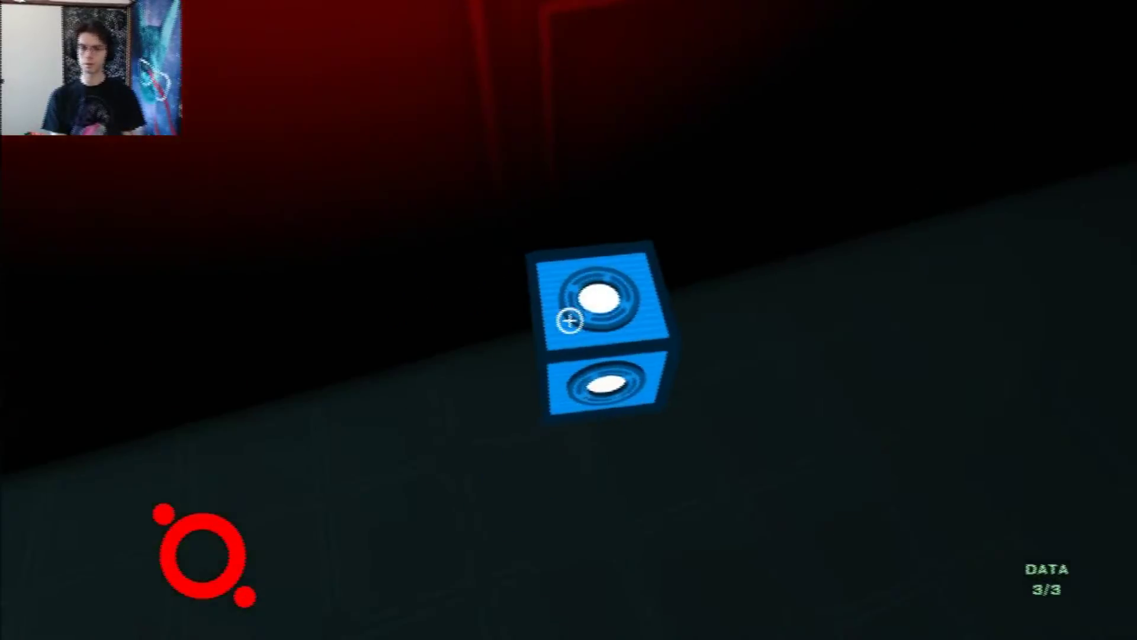
{"action": "left_click", "coordinate": [569, 320]}
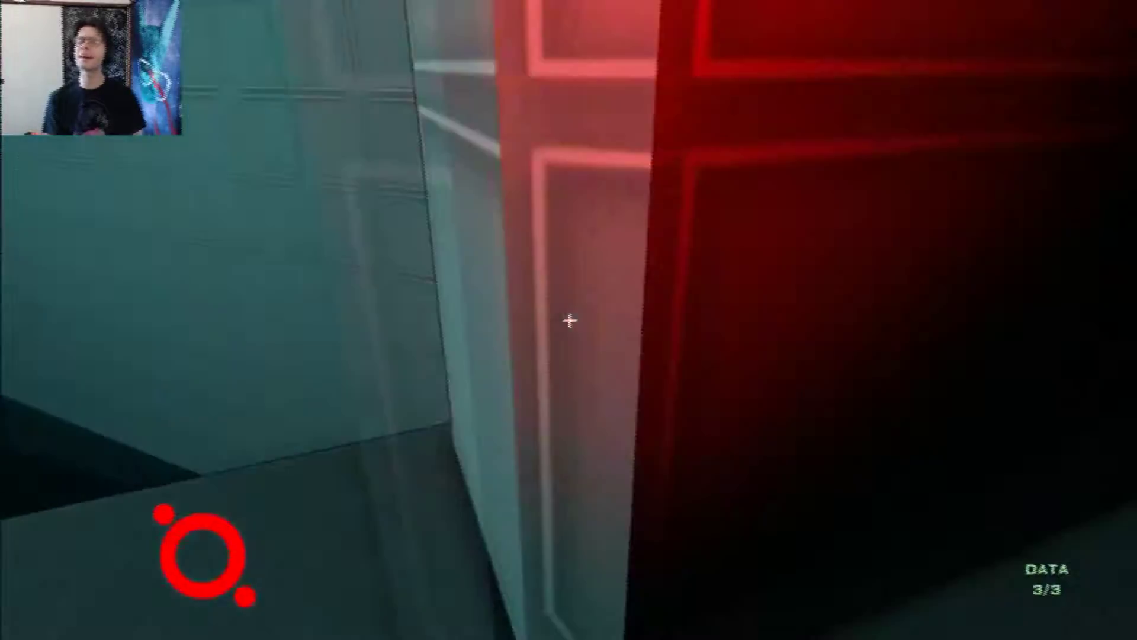
{"action": "key", "text": "w"}
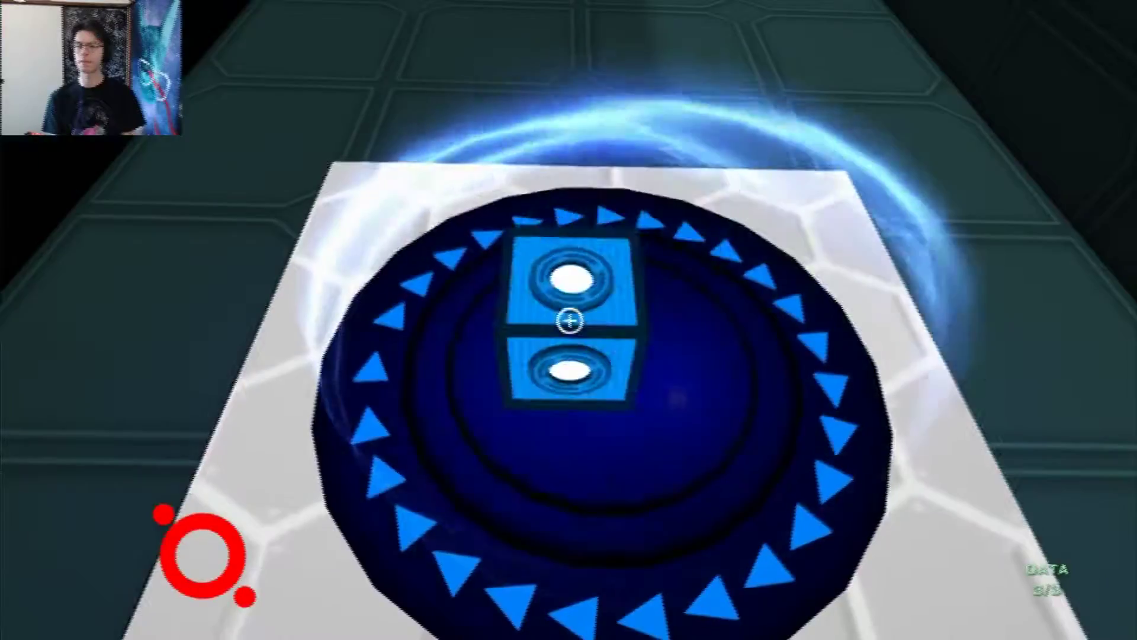
{"action": "left_click", "coordinate": [568, 320]}
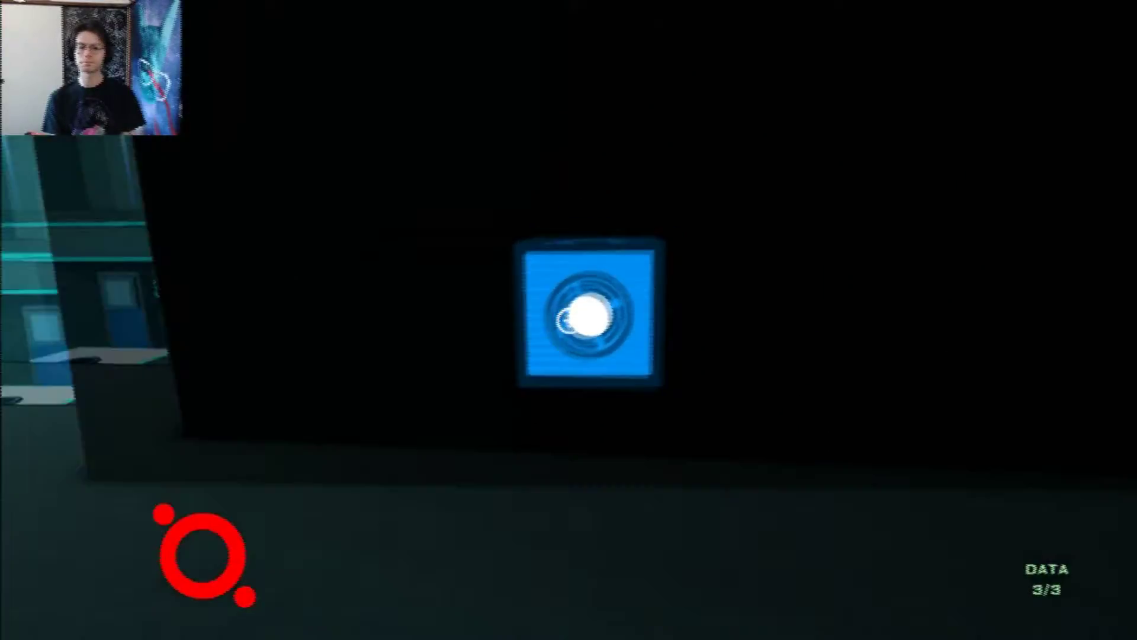
{"action": "key", "text": "w"}
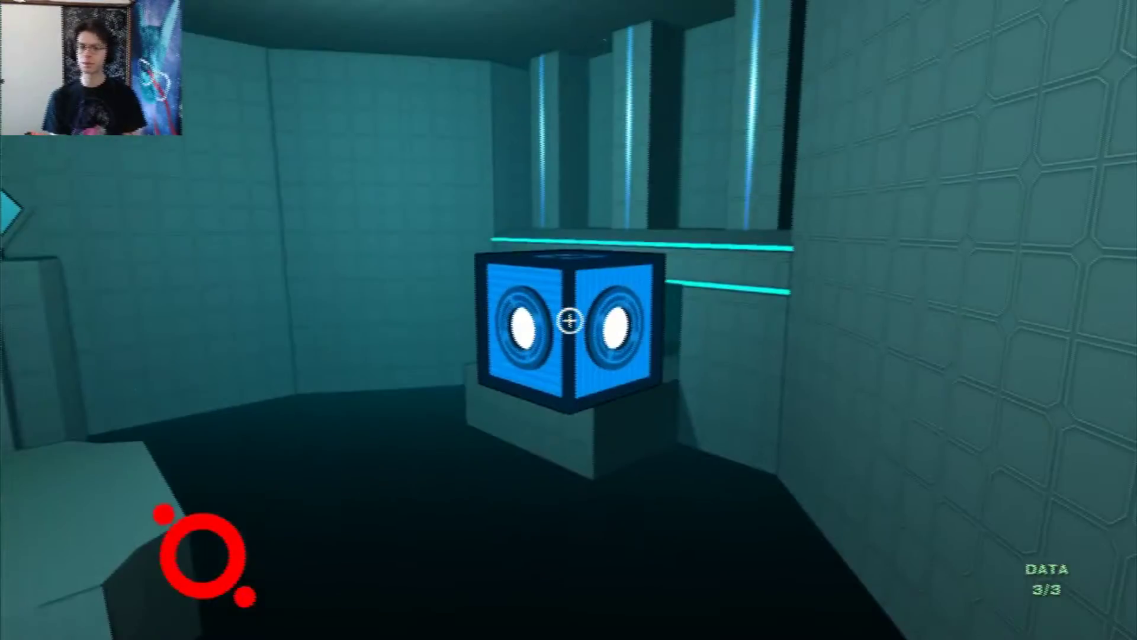
{"action": "left_click", "coordinate": [569, 320]}
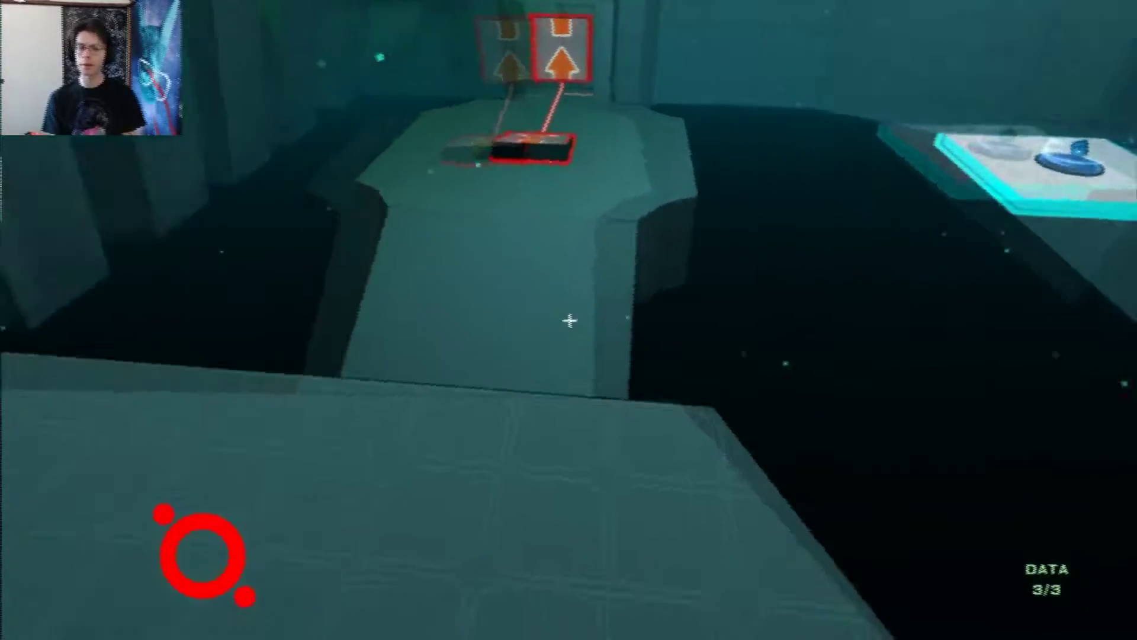
- Carry the blue cube through the tunnel and cyan archway, dropping it by the exit cylinder
{"action": "key", "text": "w"}
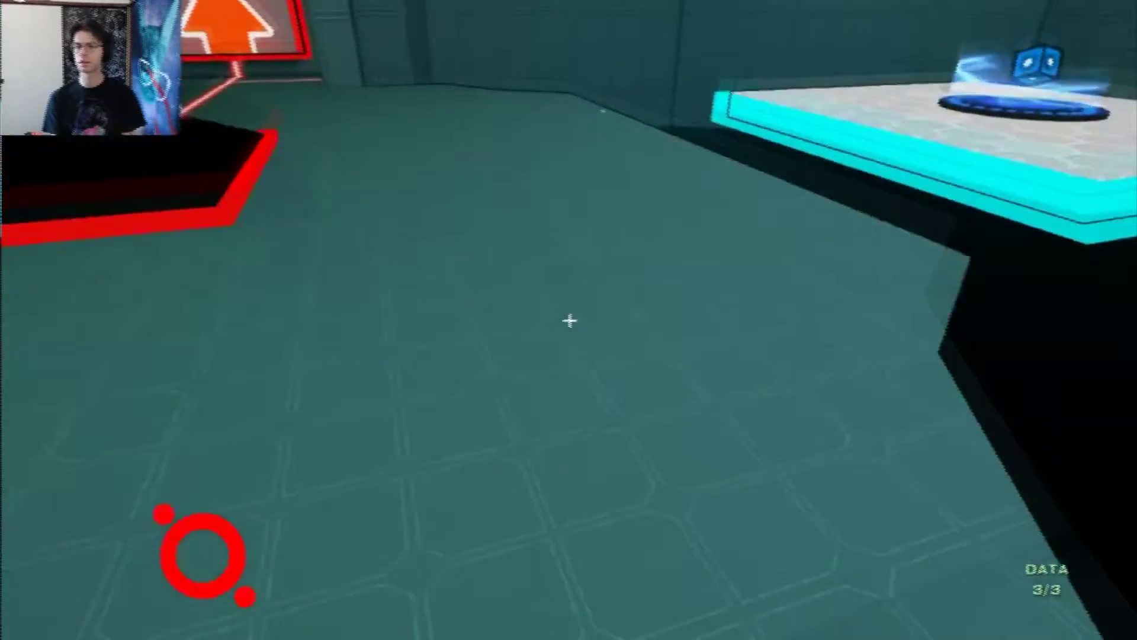
{"action": "key", "text": "w"}
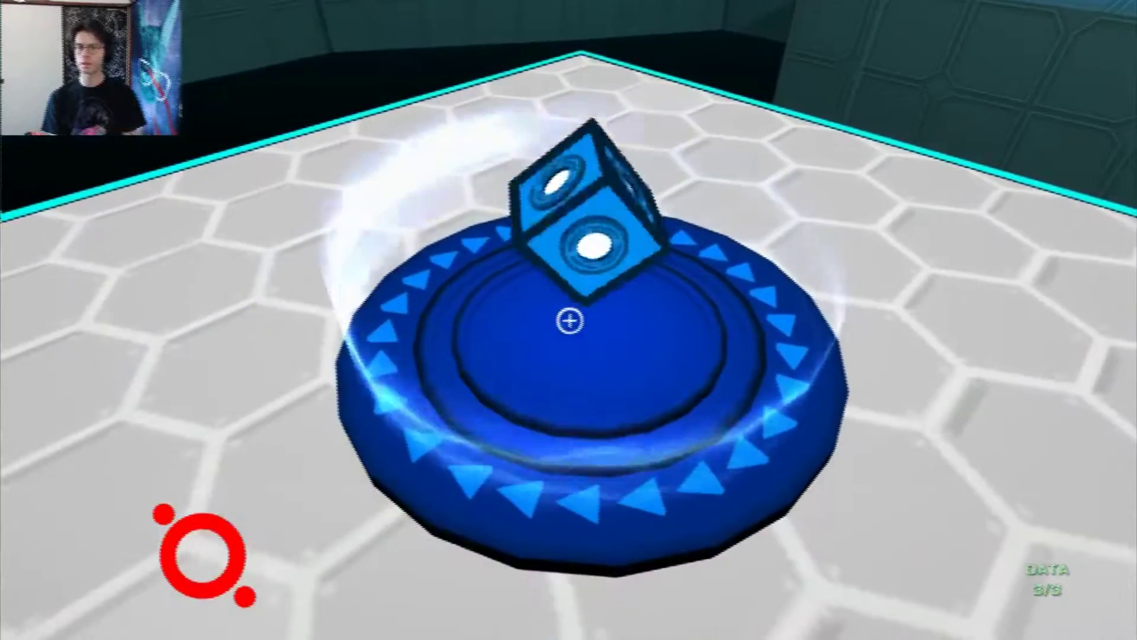
{"action": "left_click", "coordinate": [569, 321]}
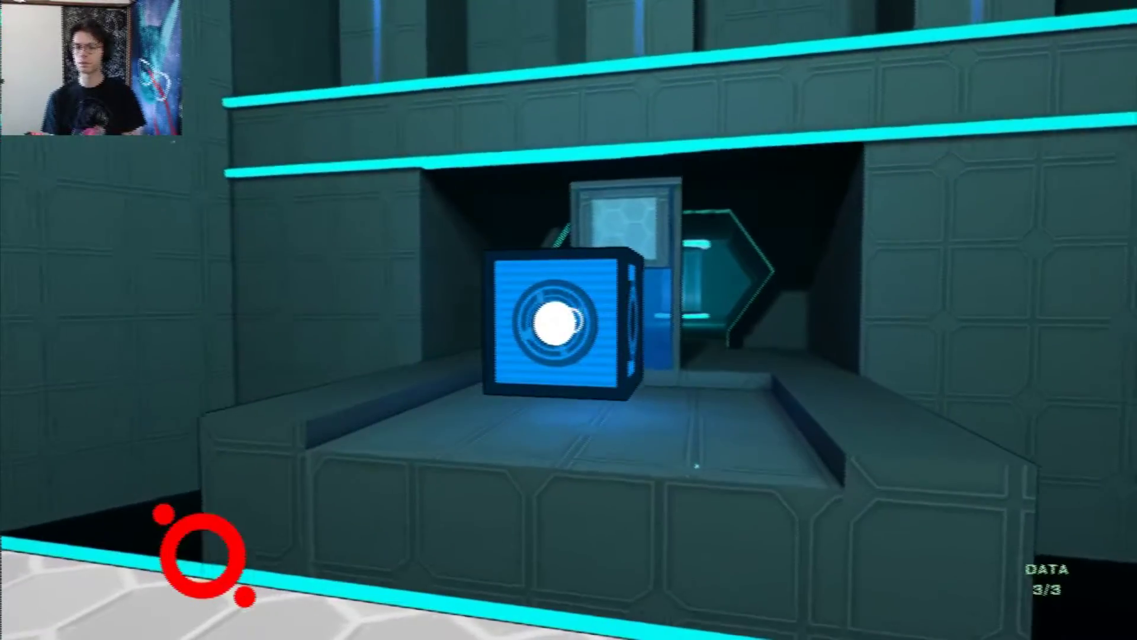
{"action": "key", "text": "w"}
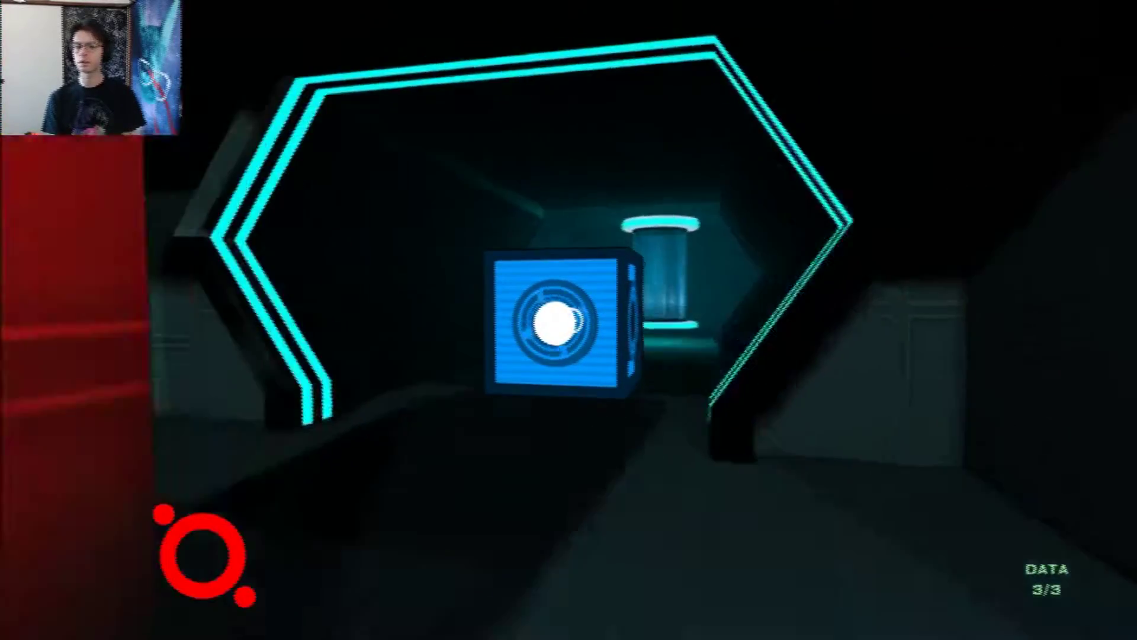
{"action": "key", "text": "w"}
{"action": "key", "text": "w"}
{"action": "left_click", "coordinate": [569, 321]}
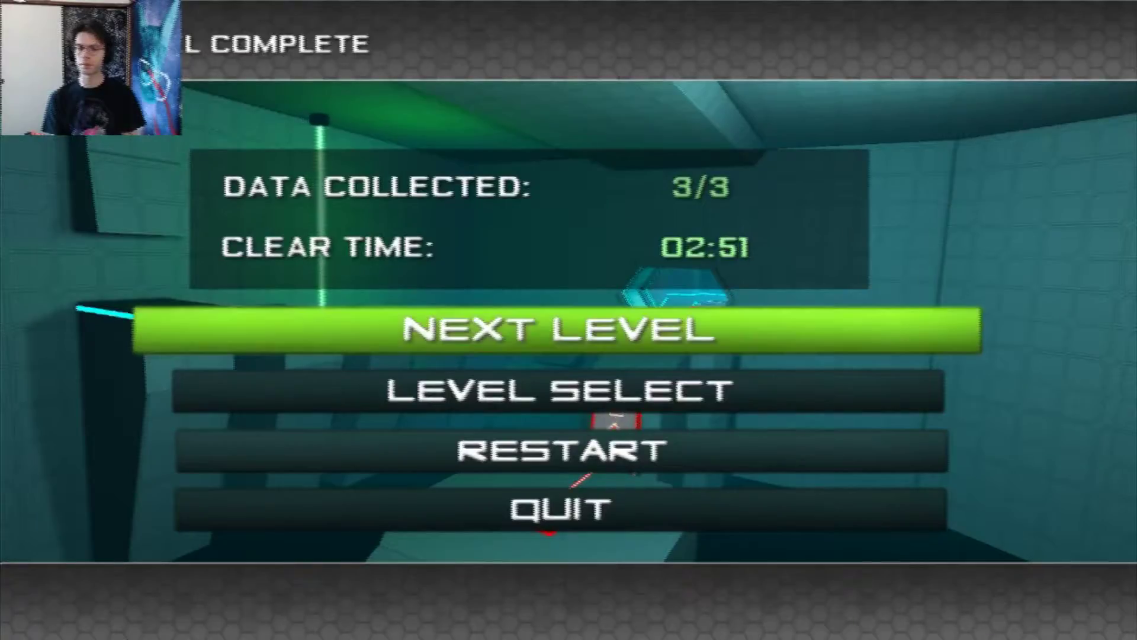
- Start the next level and move the blue cube from the wall device onto the floor pad
{"action": "key", "text": "Return"}
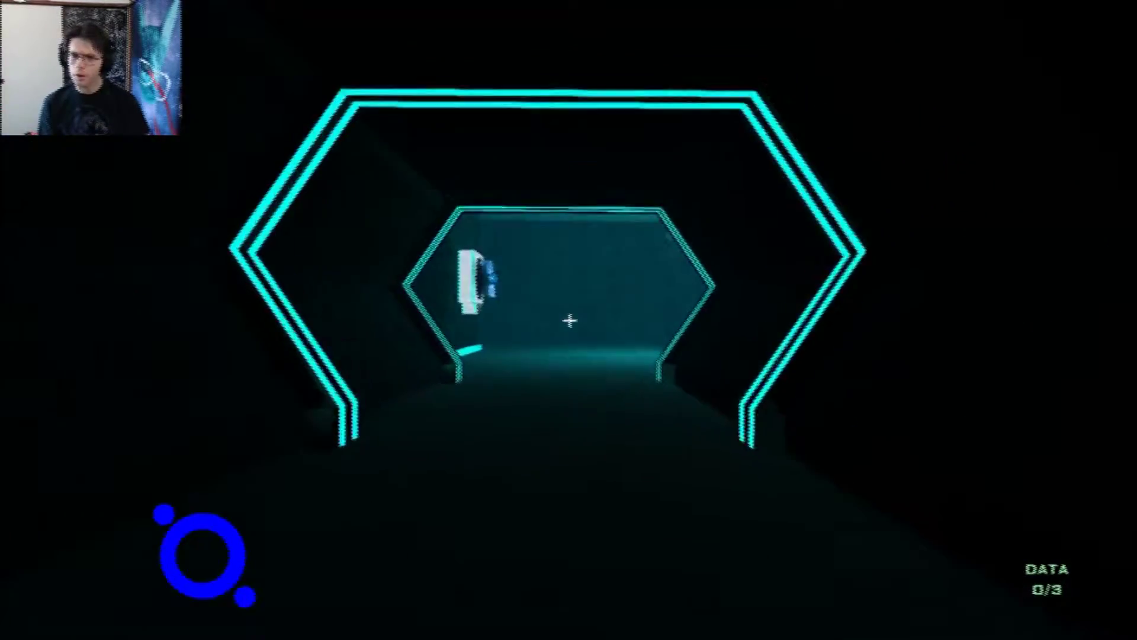
{"action": "key", "text": "w"}
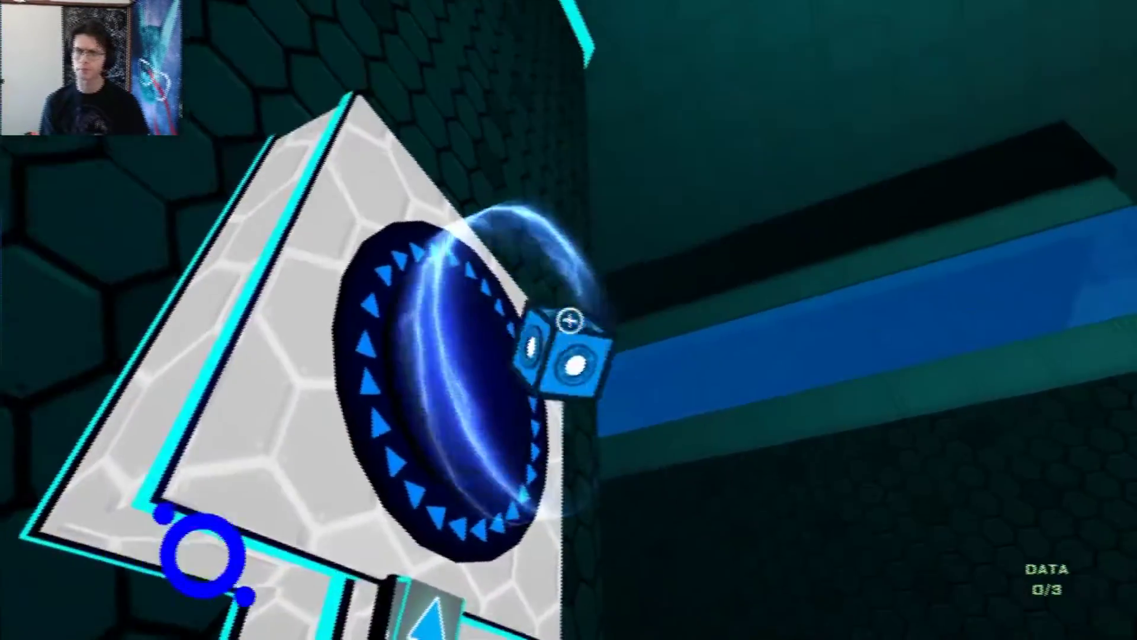
{"action": "left_click", "coordinate": [569, 320]}
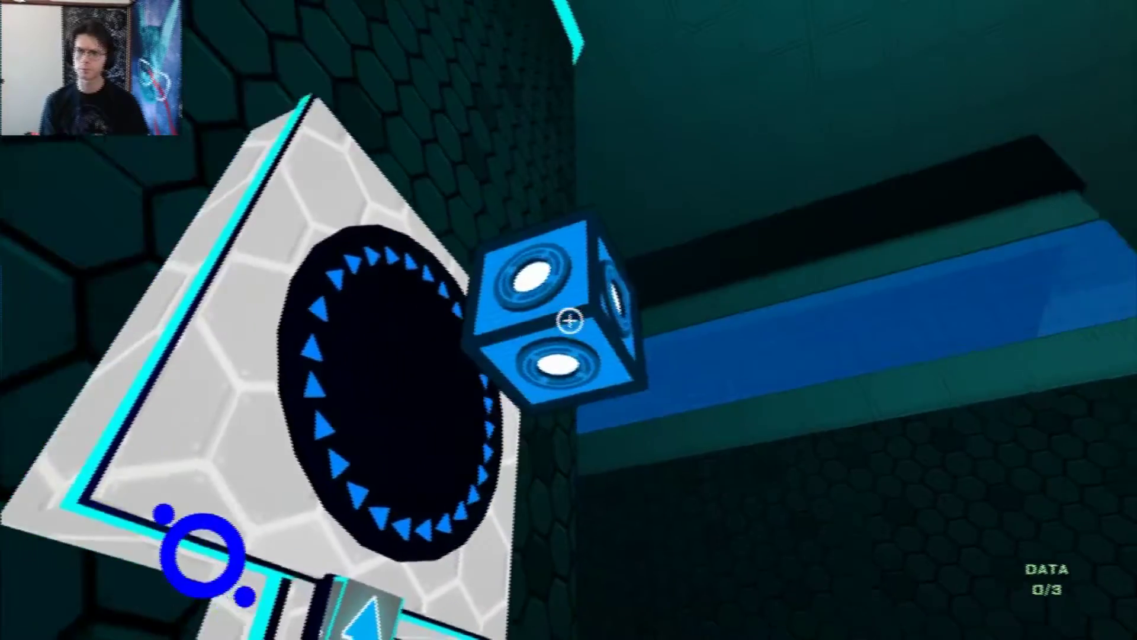
{"action": "key", "text": "w"}
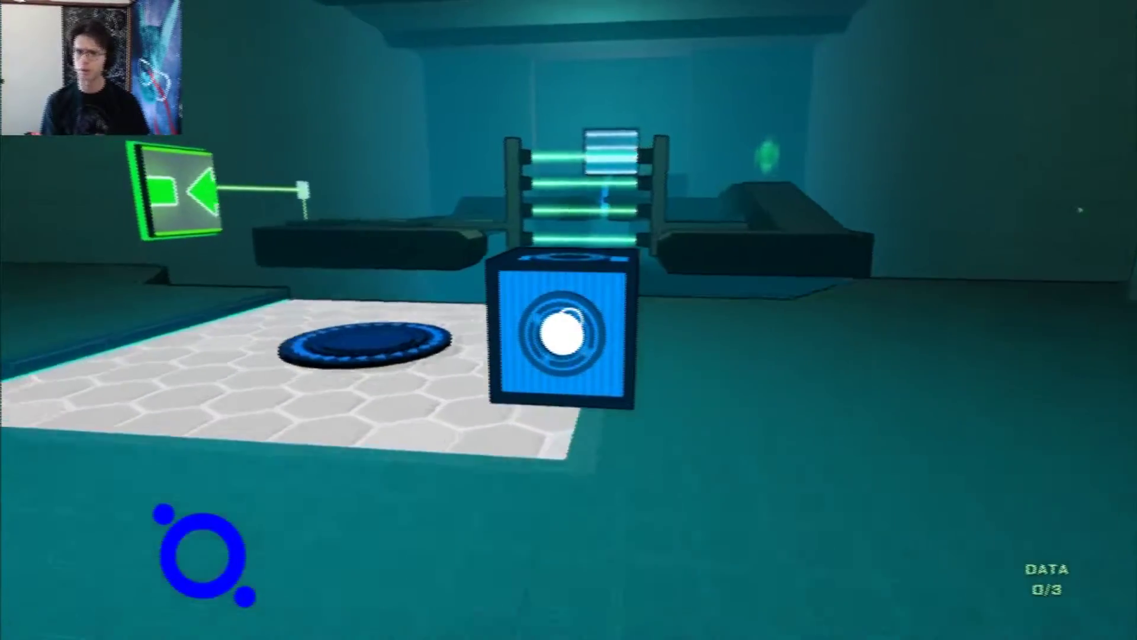
{"action": "key", "text": "w"}
{"action": "left_click", "coordinate": [569, 320]}
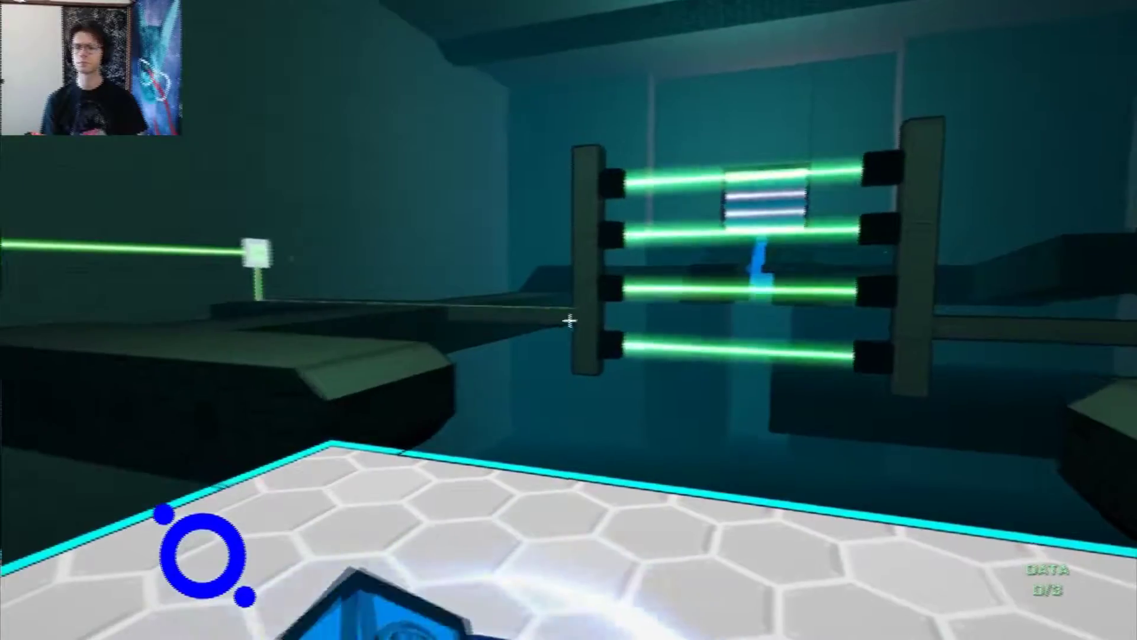
- Go through the dark corridor and hexagonal tunnel, then move the dispenser's blue cube onto the floor pedestal
{"action": "key", "text": "w"}
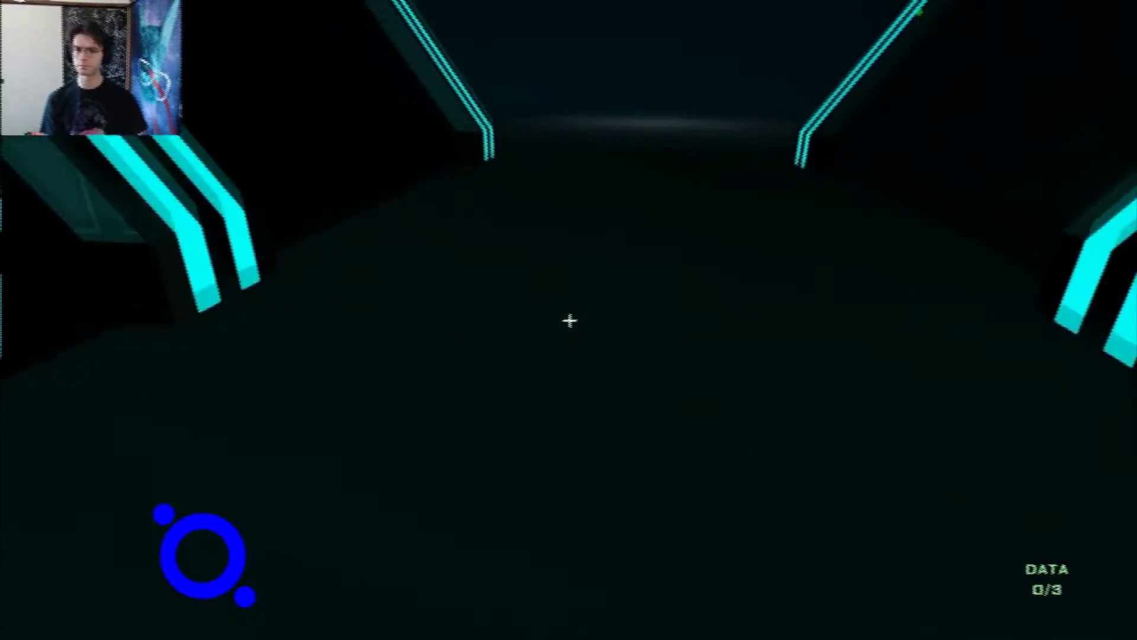
{"action": "key", "text": "w"}
{"action": "key", "text": "w"}
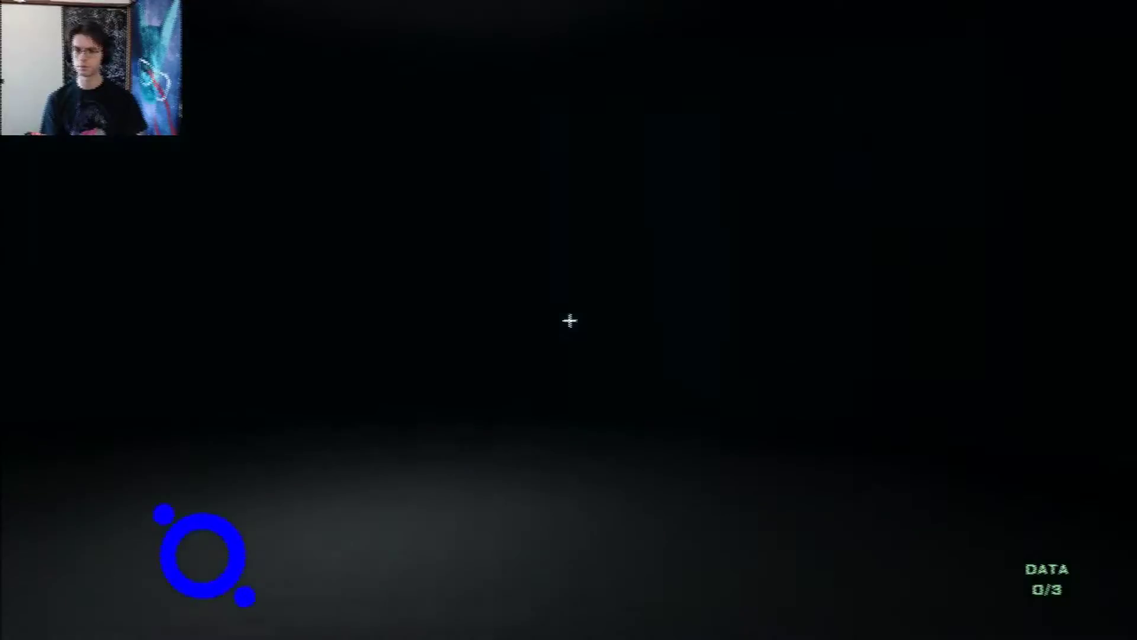
{"action": "key", "text": "w"}
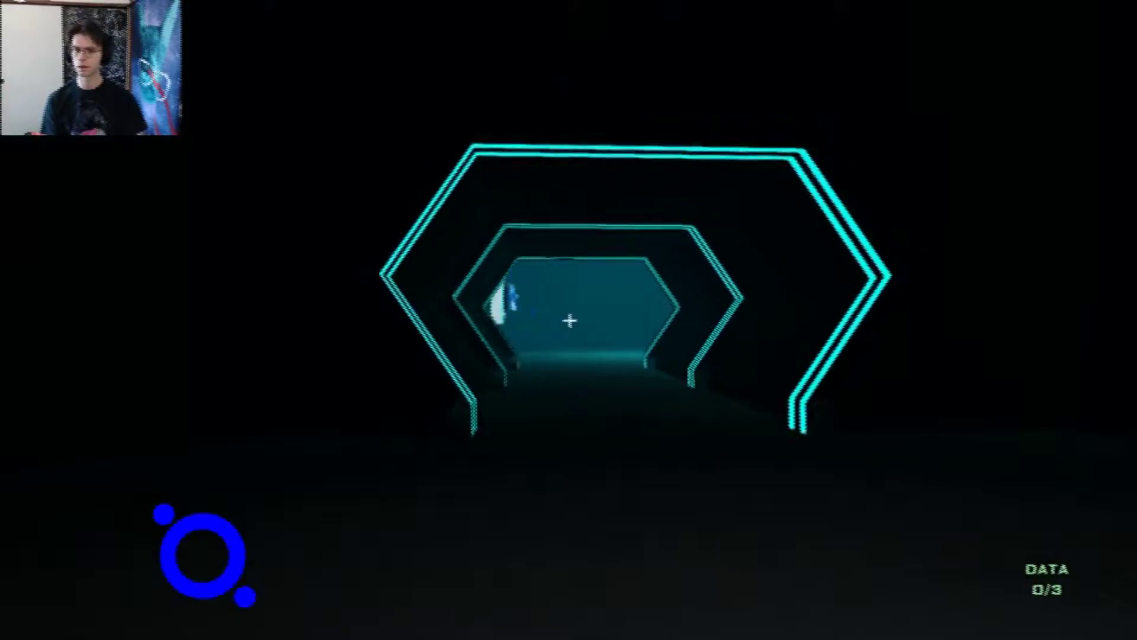
{"action": "key", "text": "w"}
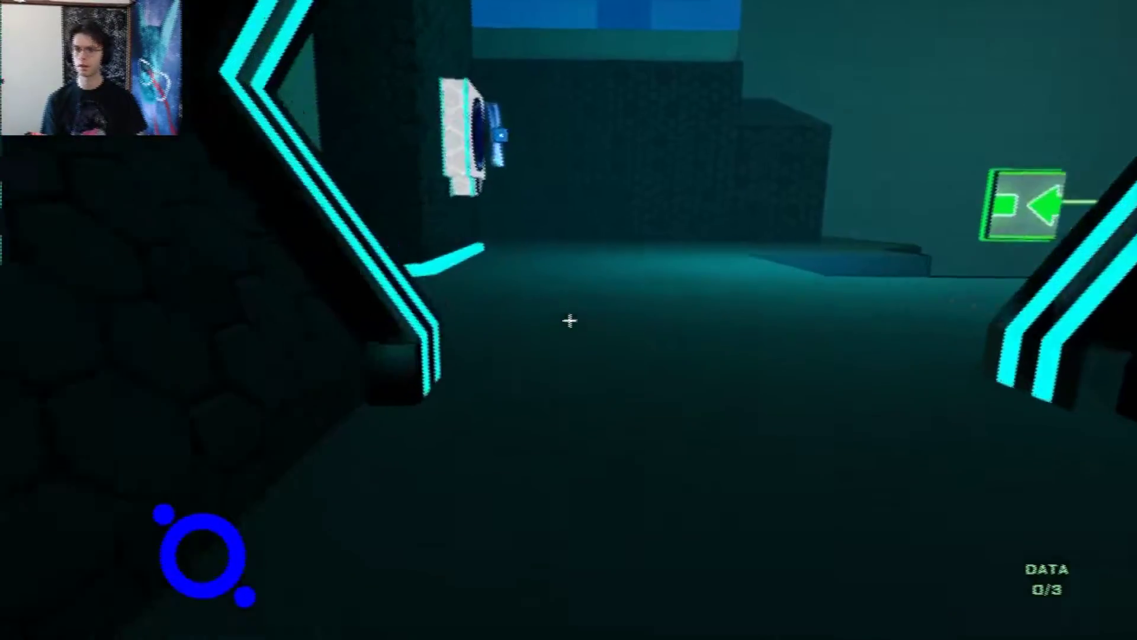
{"action": "key", "text": "w"}
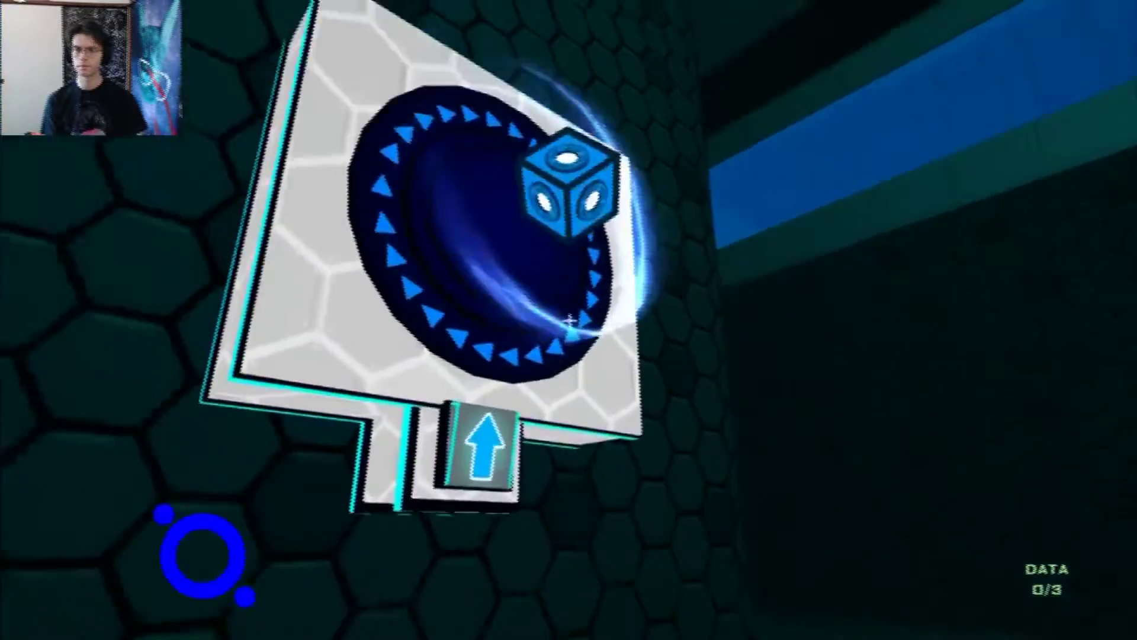
{"action": "left_click", "coordinate": [569, 320]}
{"action": "key", "text": "w"}
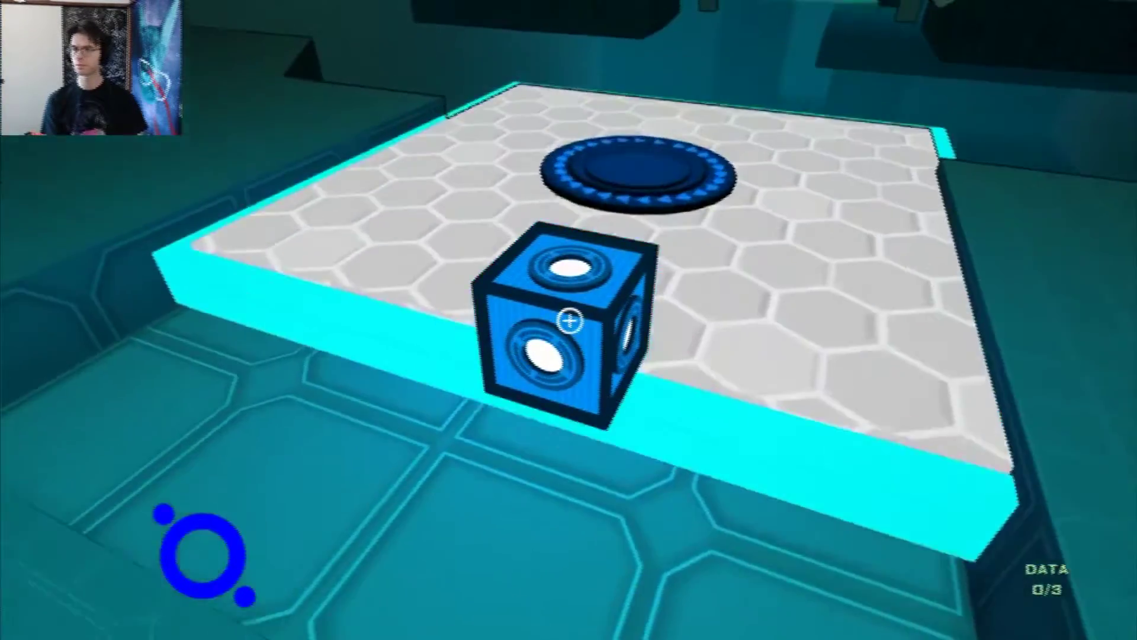
{"action": "left_click", "coordinate": [569, 320]}
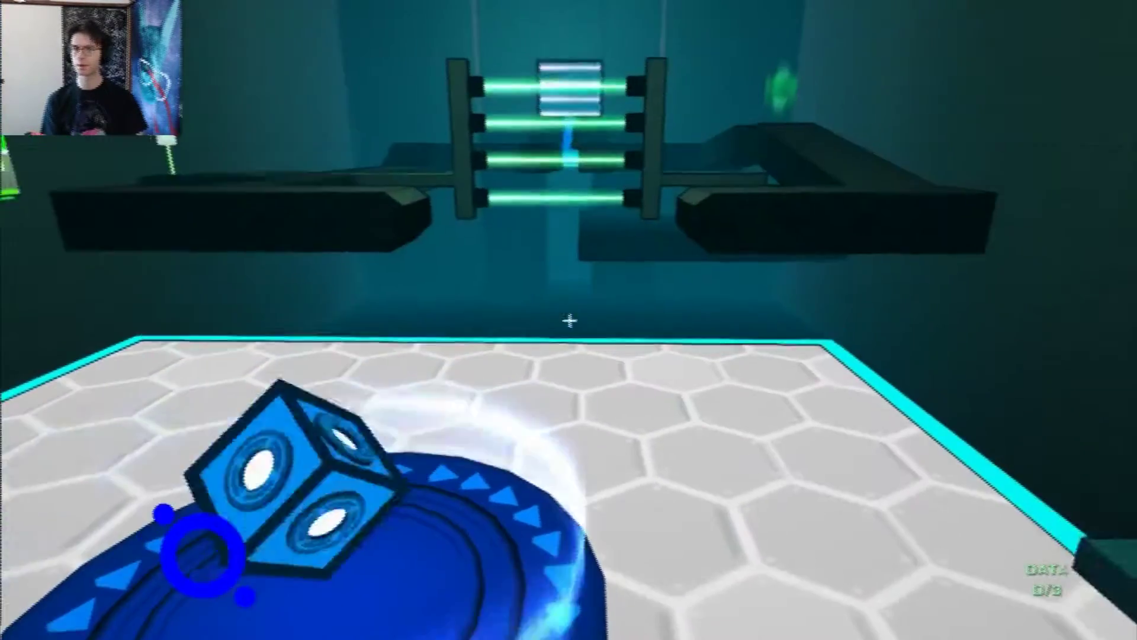
- Cross past the dark blocks onto the upper platform, collecting a data fragment
{"action": "key", "text": "w"}
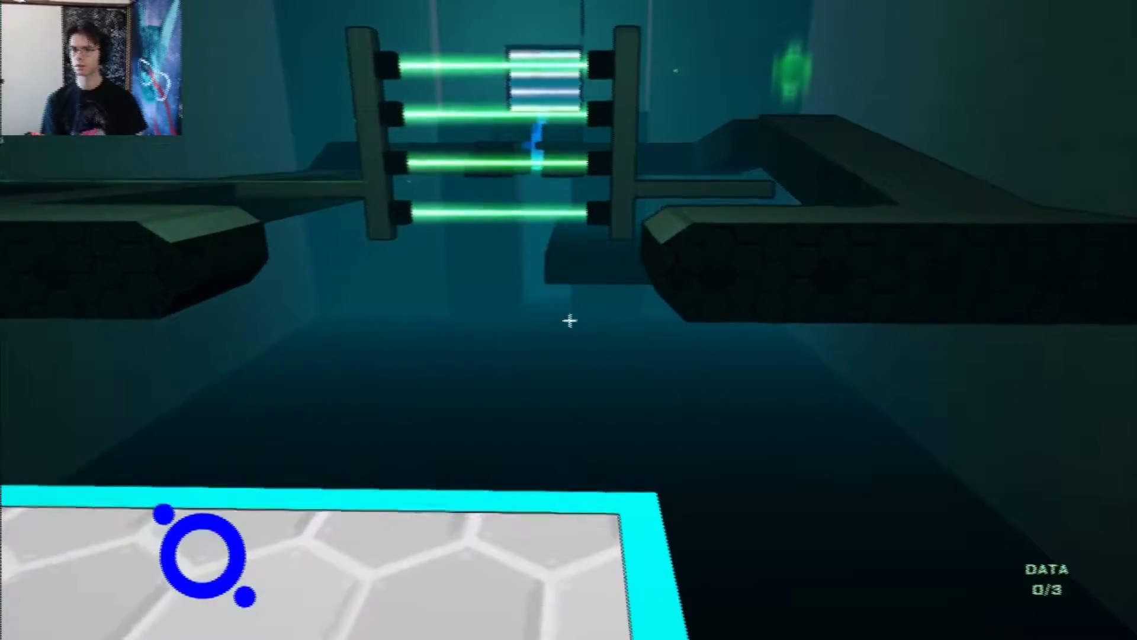
{"action": "key", "text": "w"}
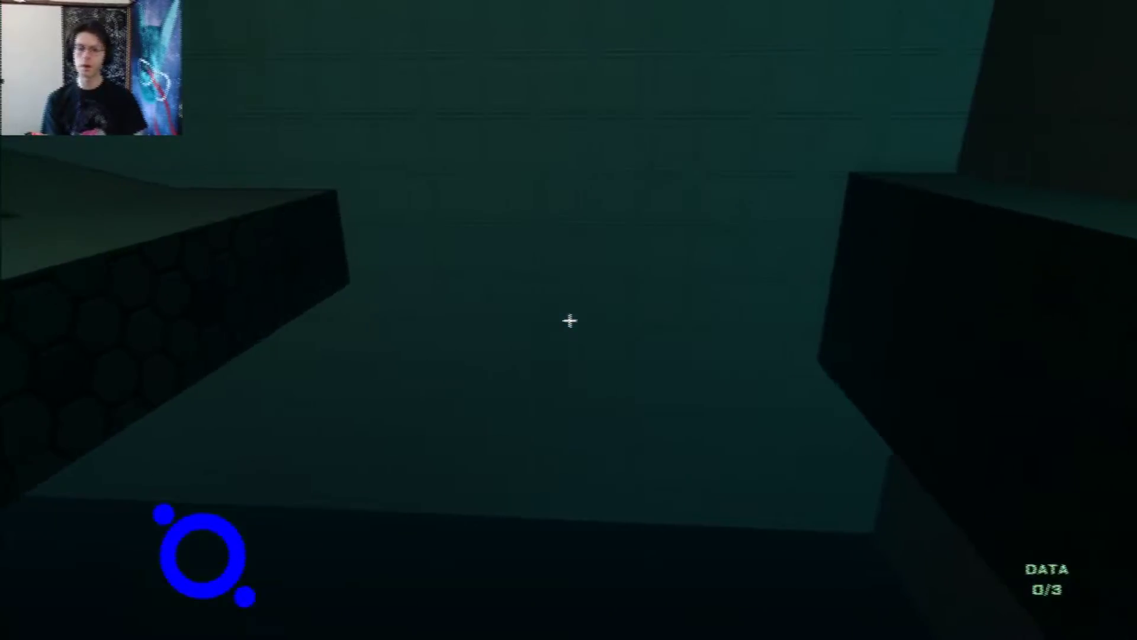
{"action": "key", "text": "w"}
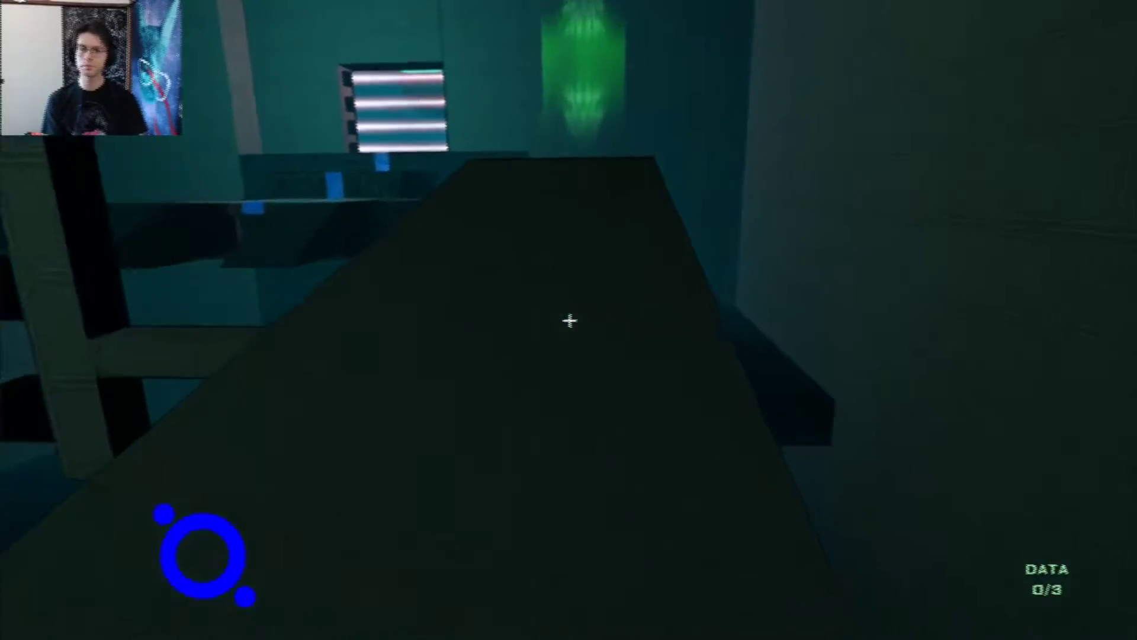
{"action": "key", "text": "w"}
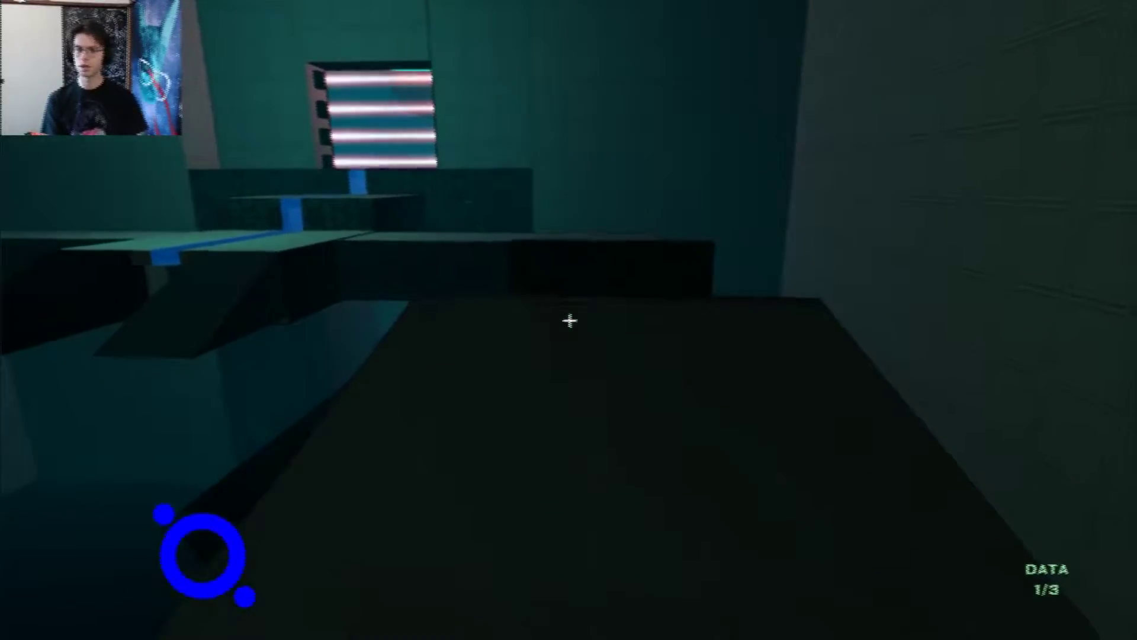
{"action": "key", "text": "w"}
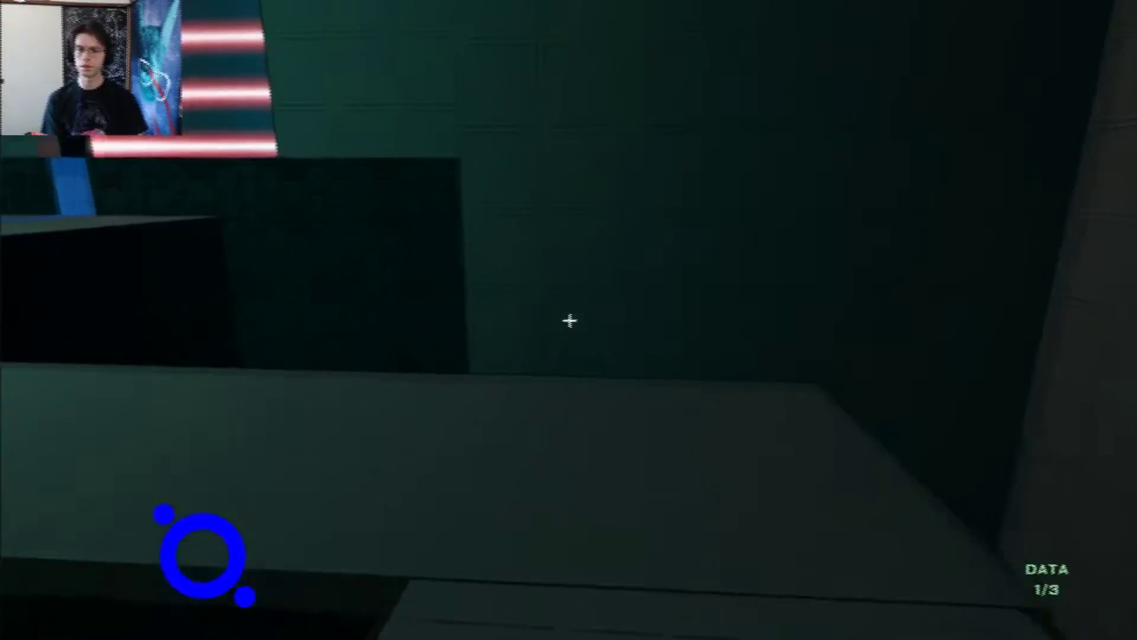
{"action": "key", "text": "w"}
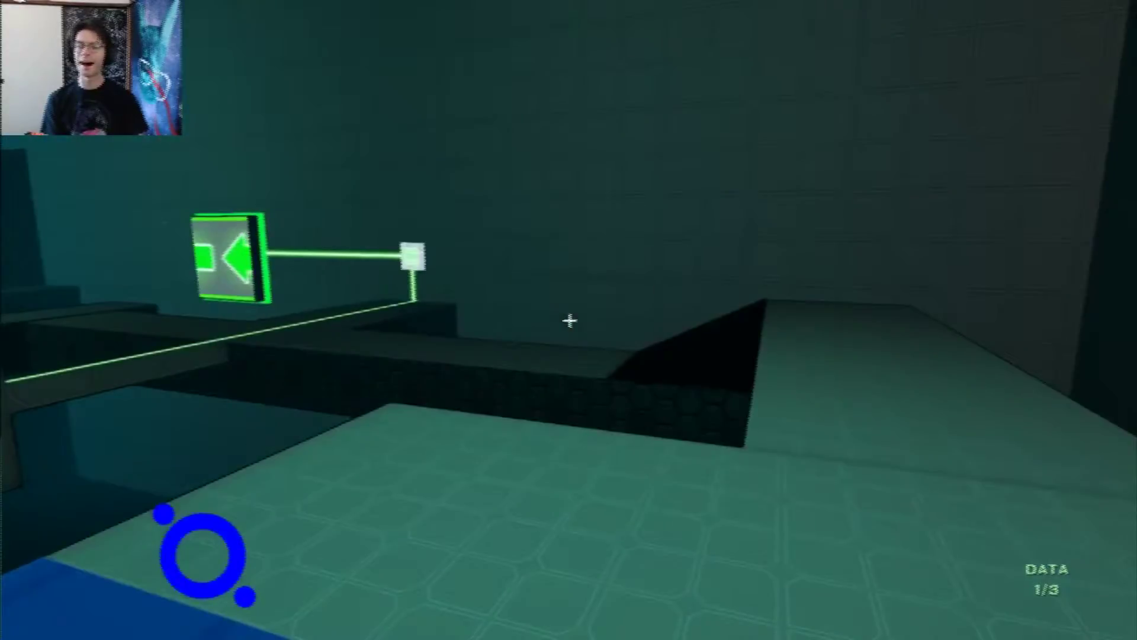
- Turn off the green ON laser switch, then move past the laser line toward the red OFF switch
{"action": "key", "text": "w"}
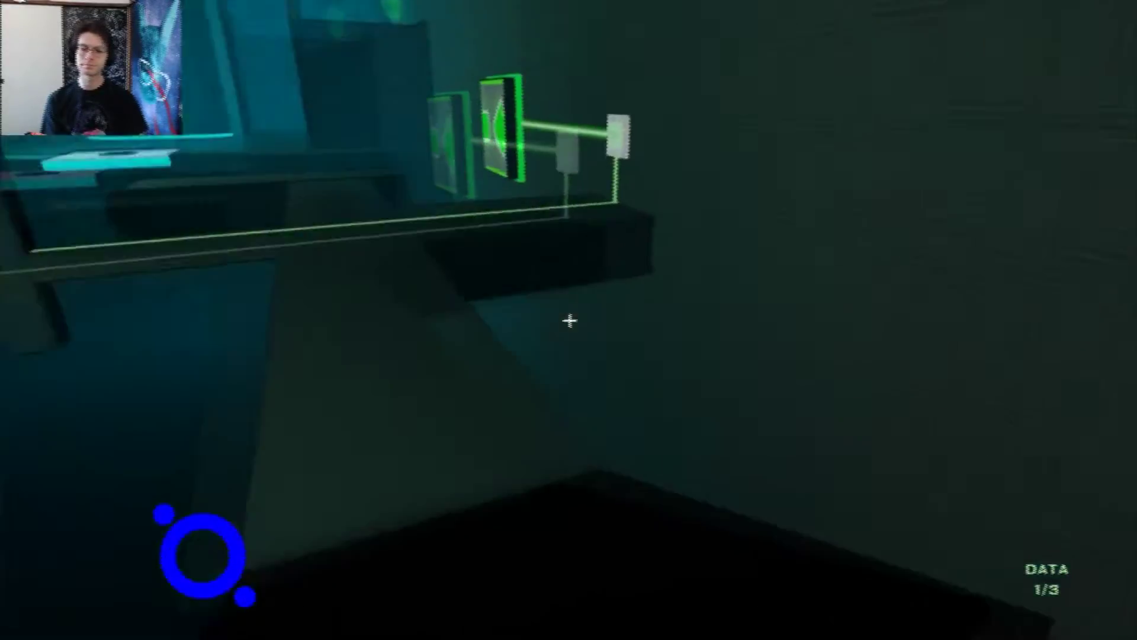
{"action": "key", "text": "w"}
{"action": "key", "text": "w"}
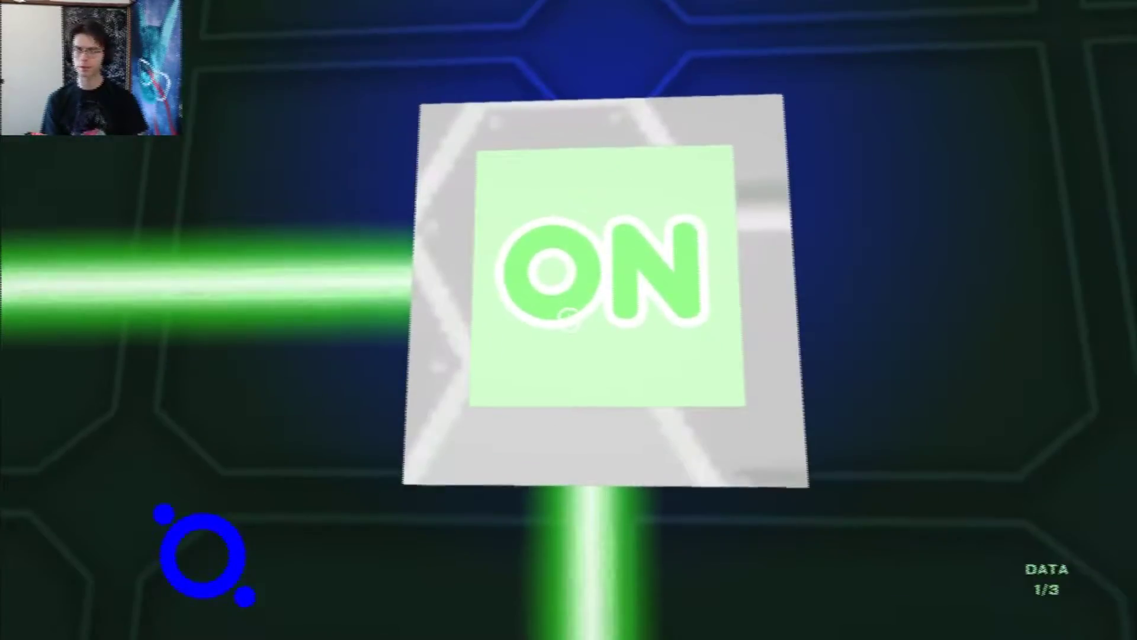
{"action": "left_click", "coordinate": [569, 320]}
{"action": "key", "text": "s"}
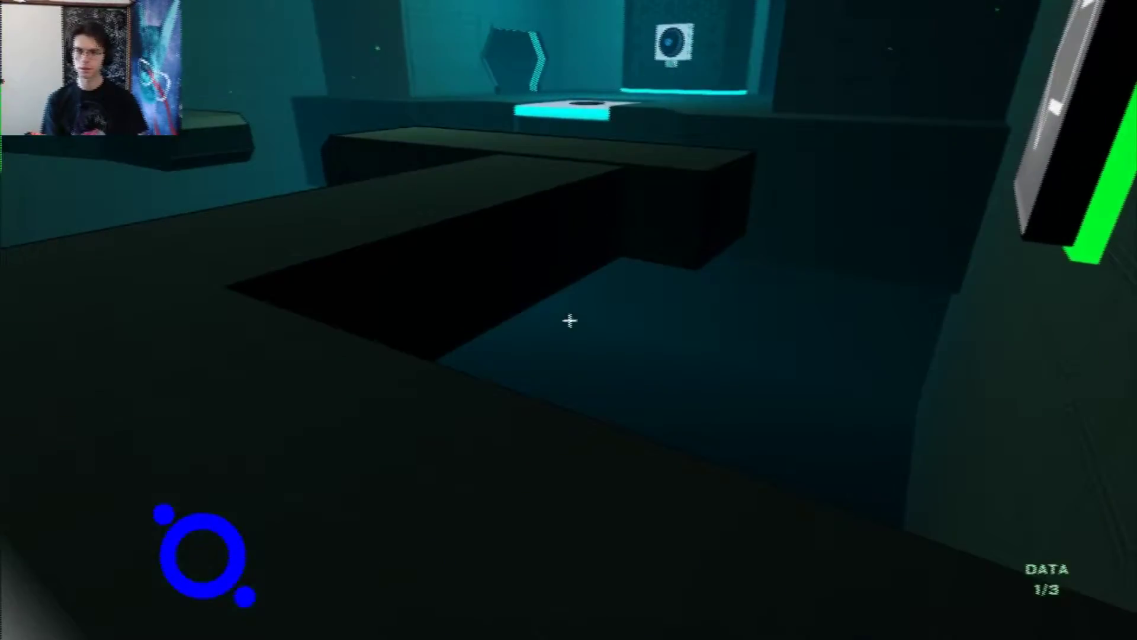
{"action": "key", "text": "w"}
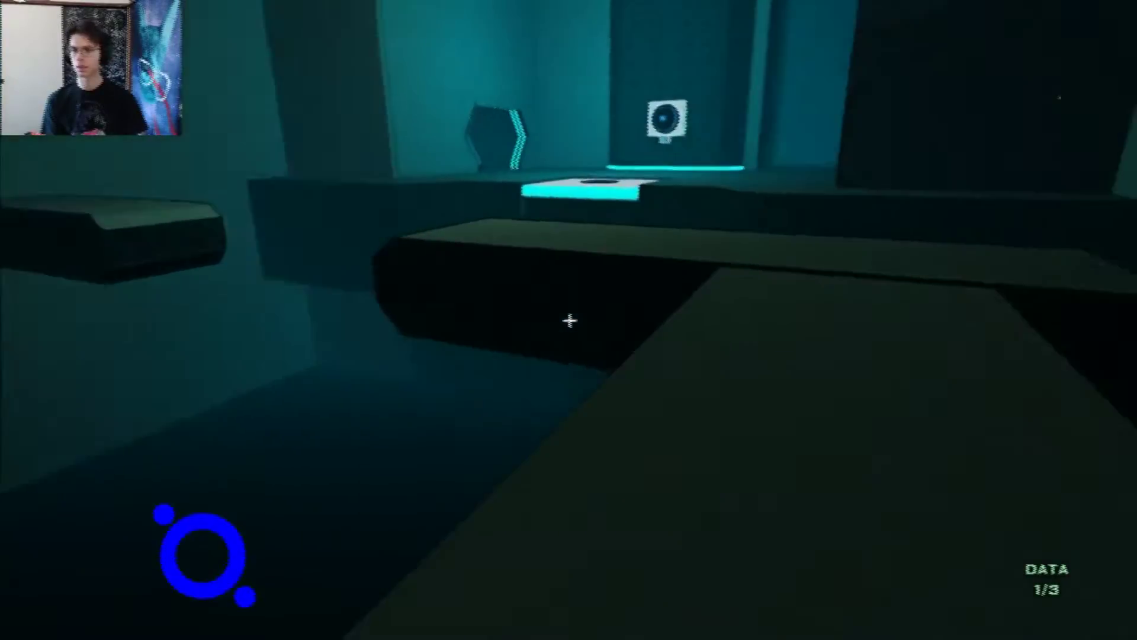
{"action": "key", "text": "w"}
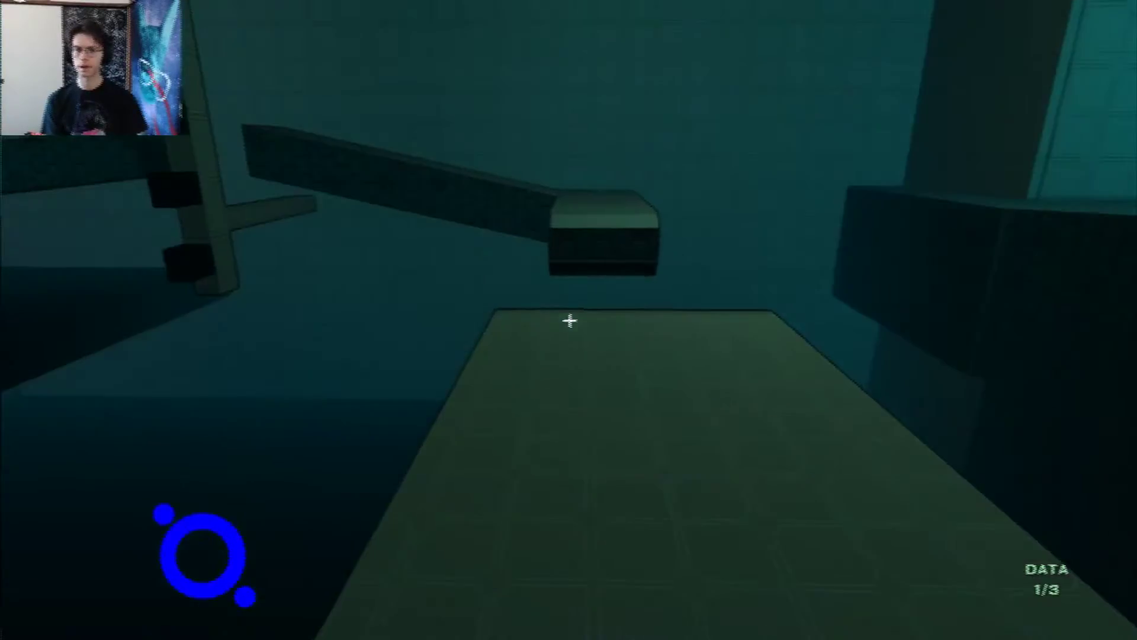
{"action": "key", "text": "w"}
{"action": "key", "text": "w"}
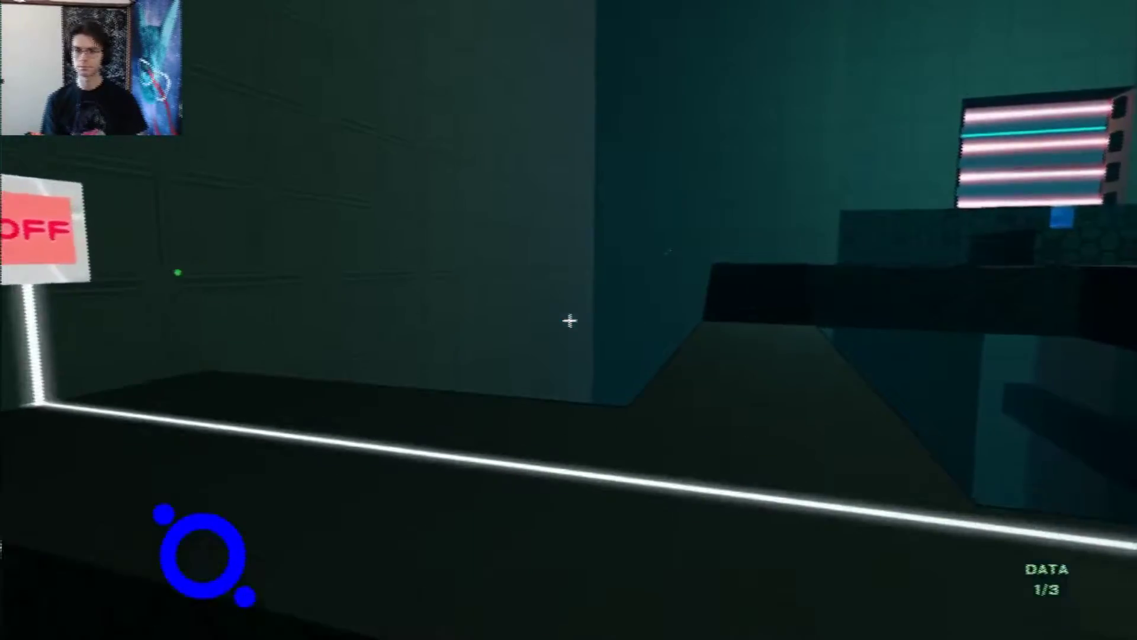
{"action": "key", "text": "w"}
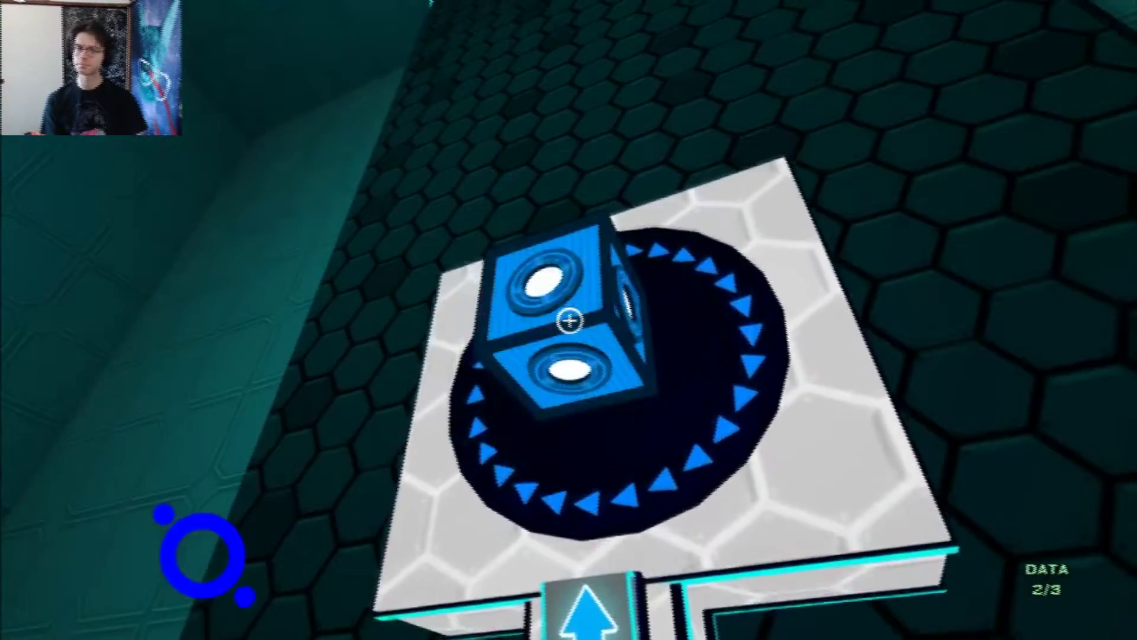
- Move the blue cube onto the floor pad and switch off the wall ON switch
{"action": "left_click", "coordinate": [568, 320]}
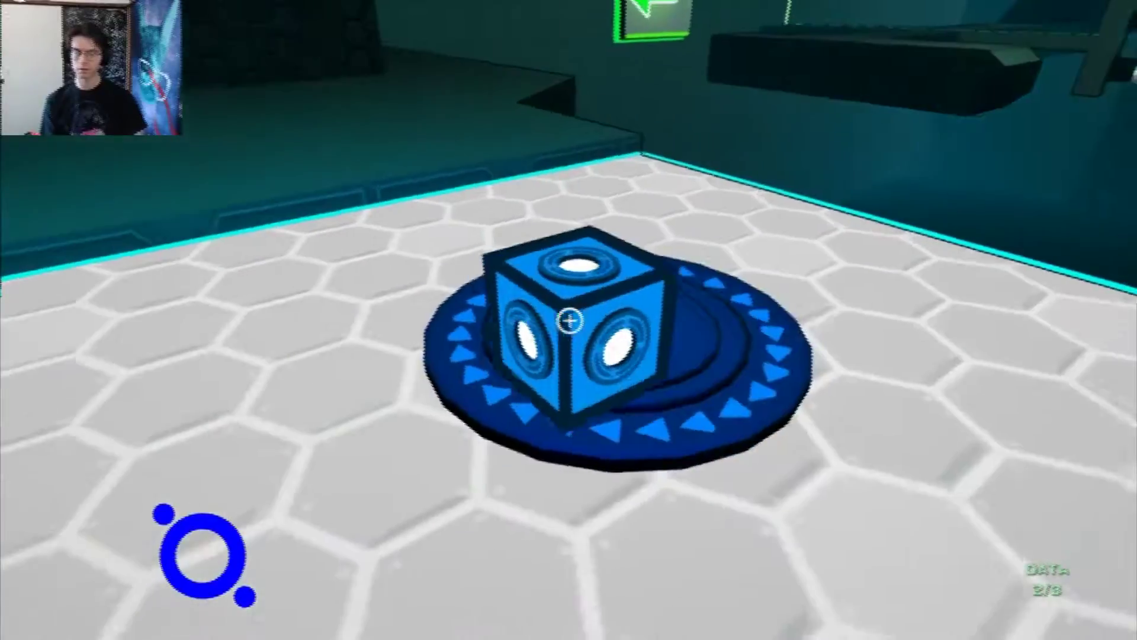
{"action": "left_click", "coordinate": [568, 319]}
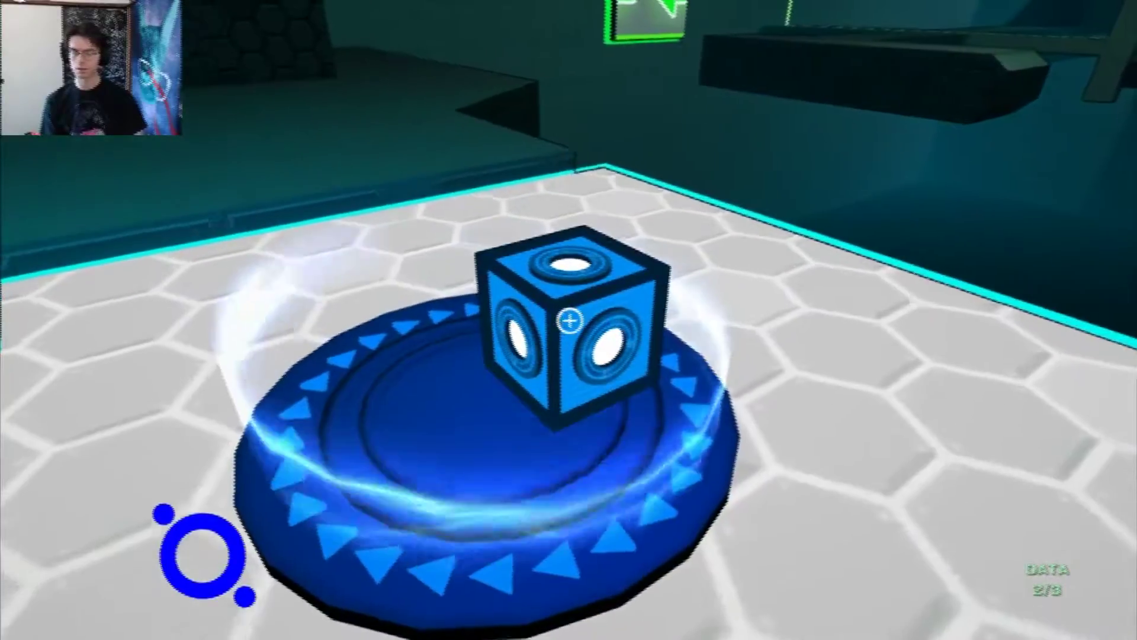
{"action": "key", "text": "w"}
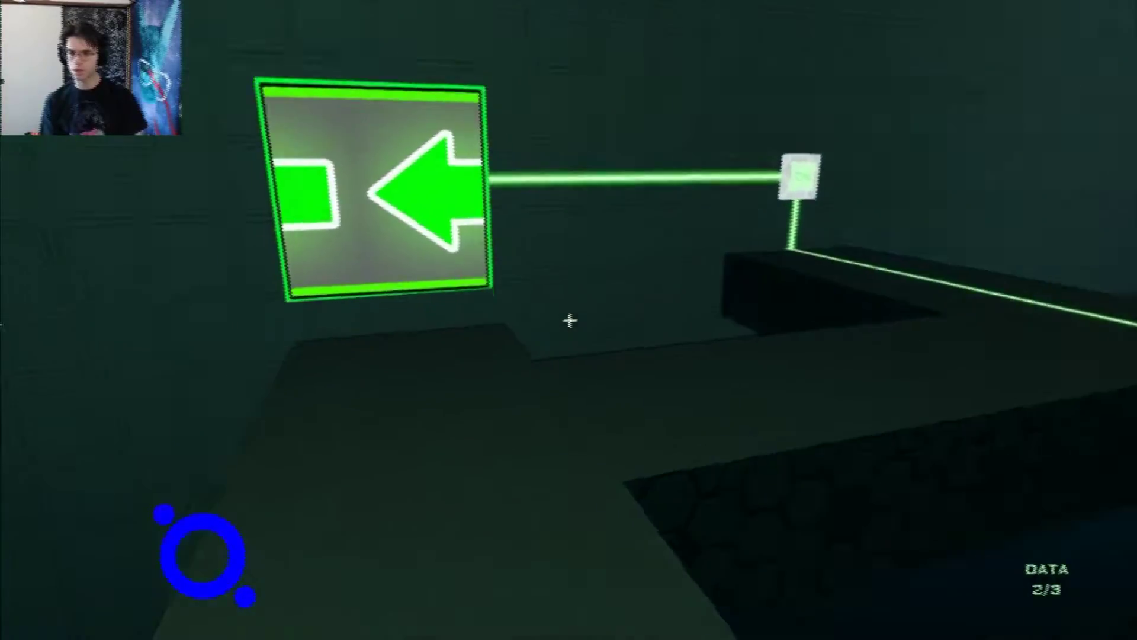
{"action": "key", "text": "w"}
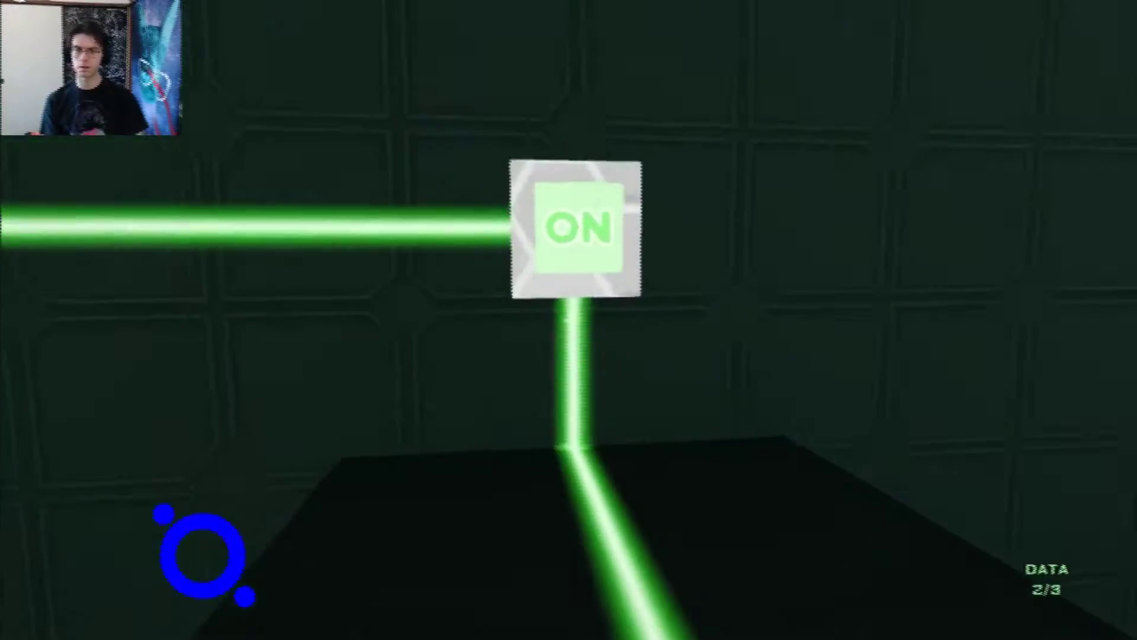
{"action": "left_click", "coordinate": [569, 320]}
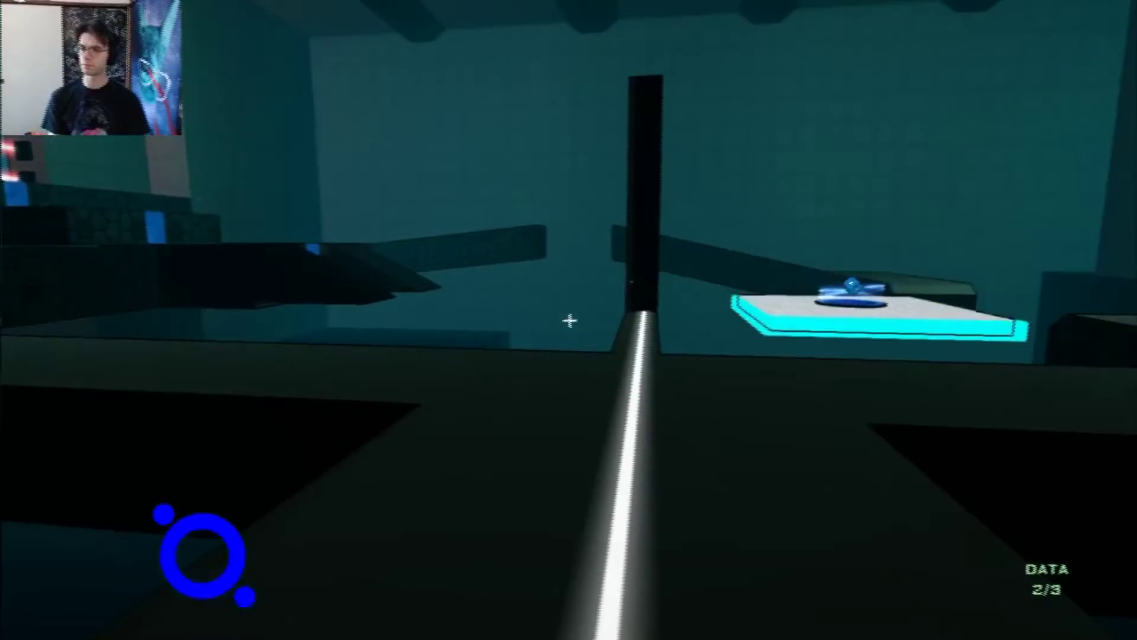
- Cross the cyan platform and climb onto the green platform near the red-lit wall
{"action": "key", "text": "w"}
{"action": "key", "text": "w"}
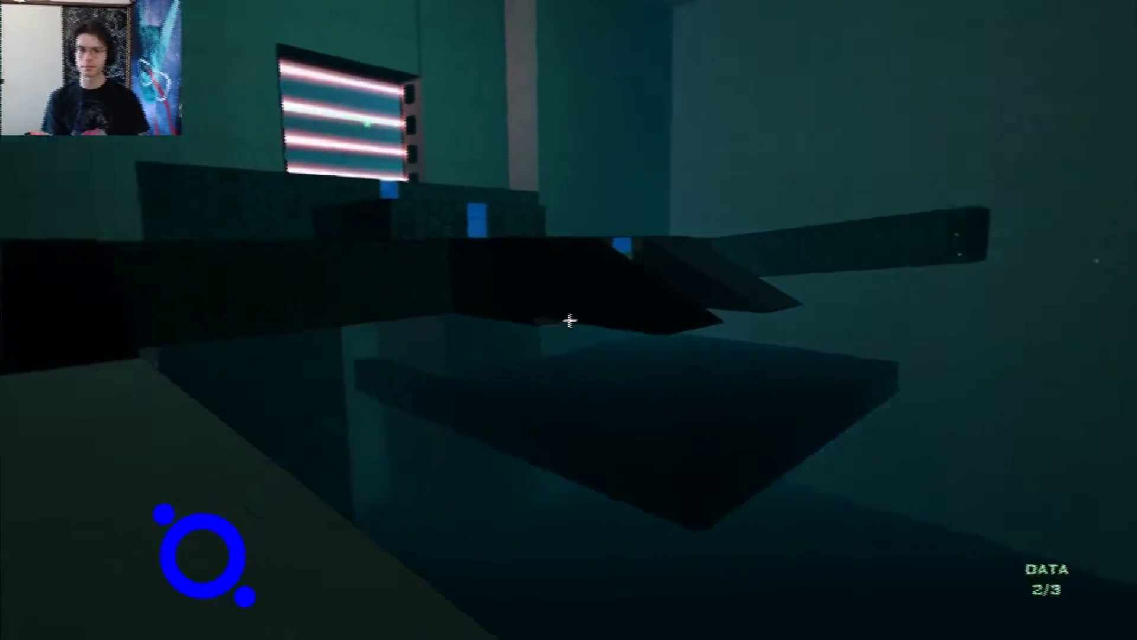
{"action": "key", "text": "w"}
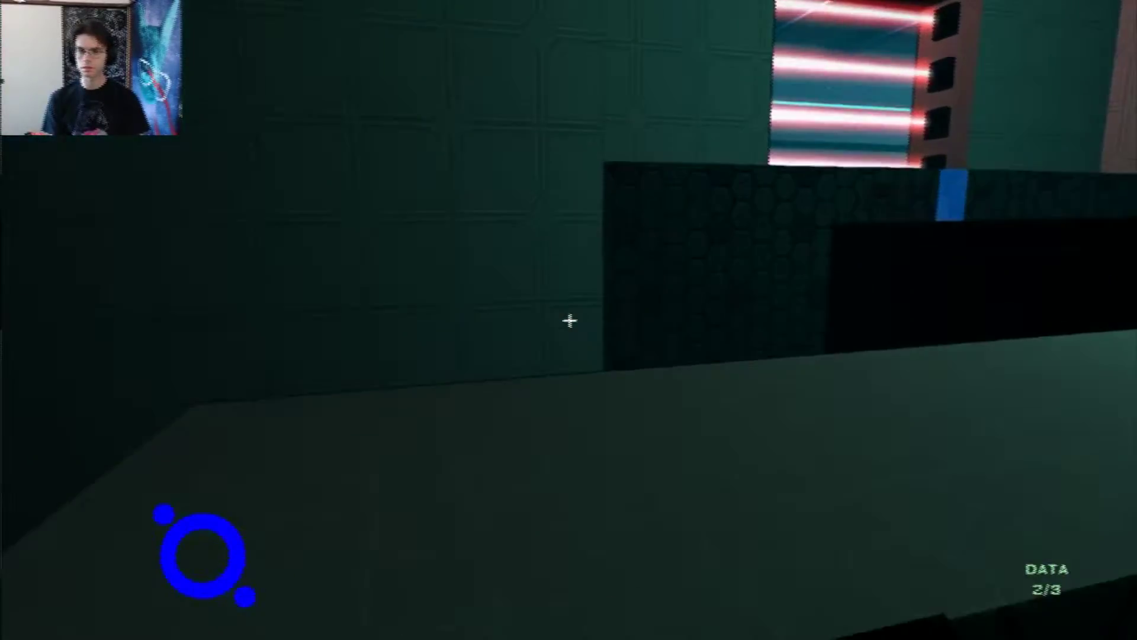
{"action": "key", "text": "w"}
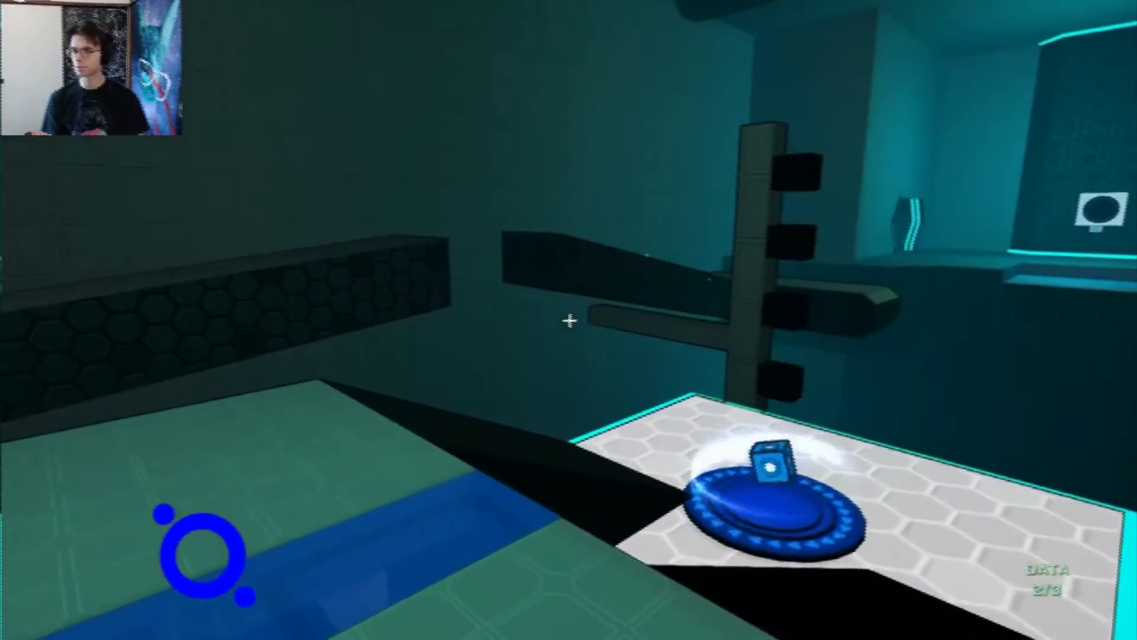
{"action": "key", "text": "s"}
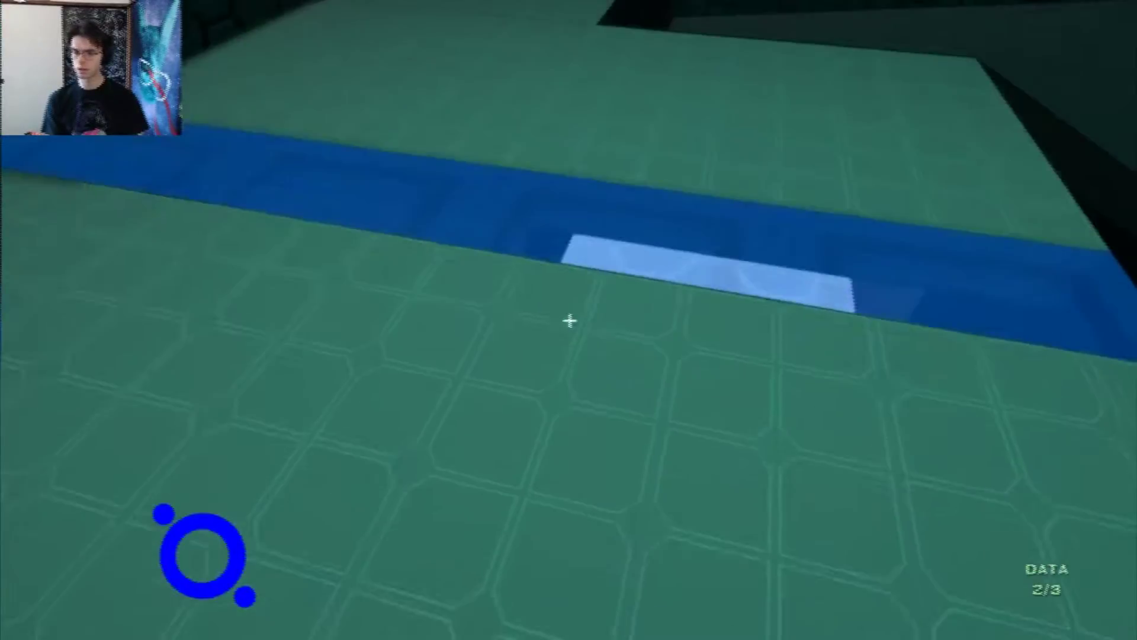
- Go along the blue walkway through the red laser gate onto the cube platform
{"action": "key", "text": "w"}
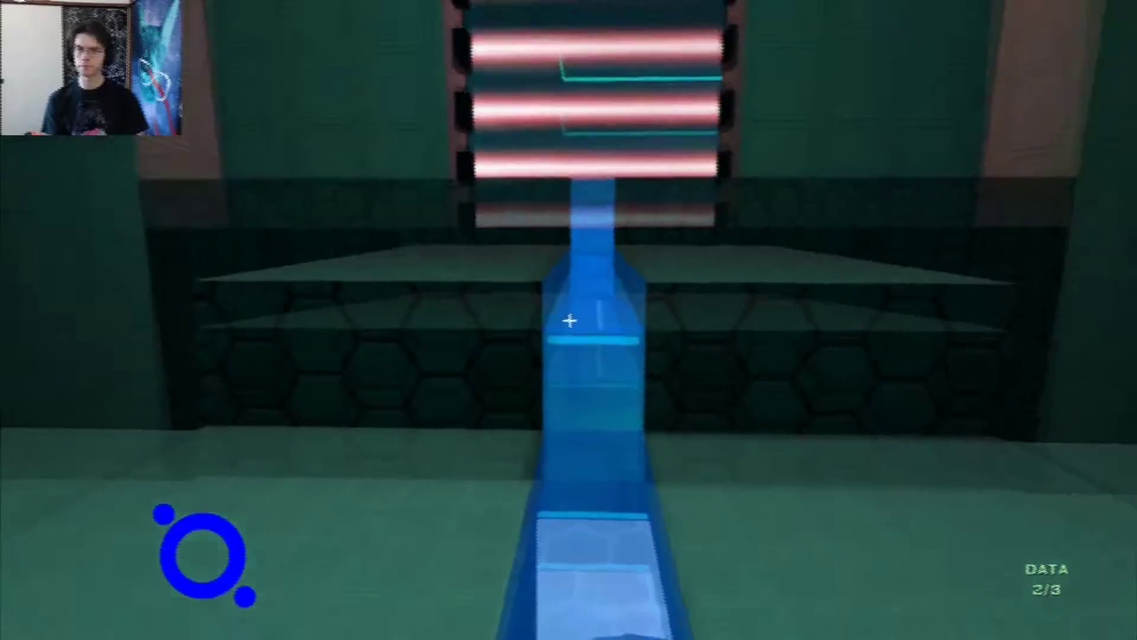
{"action": "key", "text": "w"}
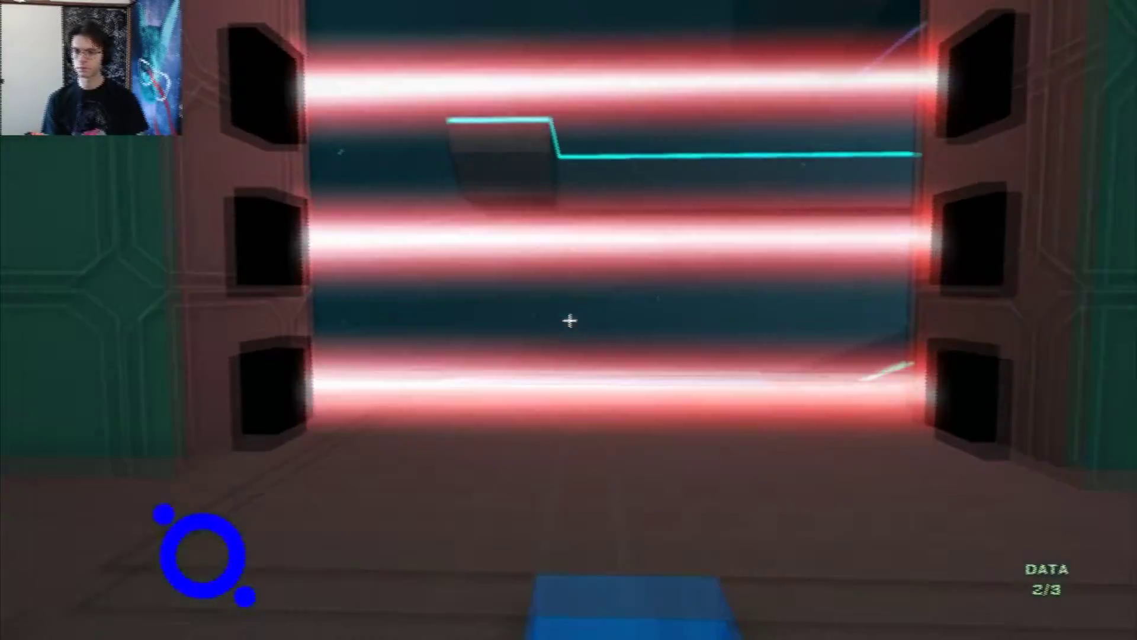
{"action": "key", "text": "w"}
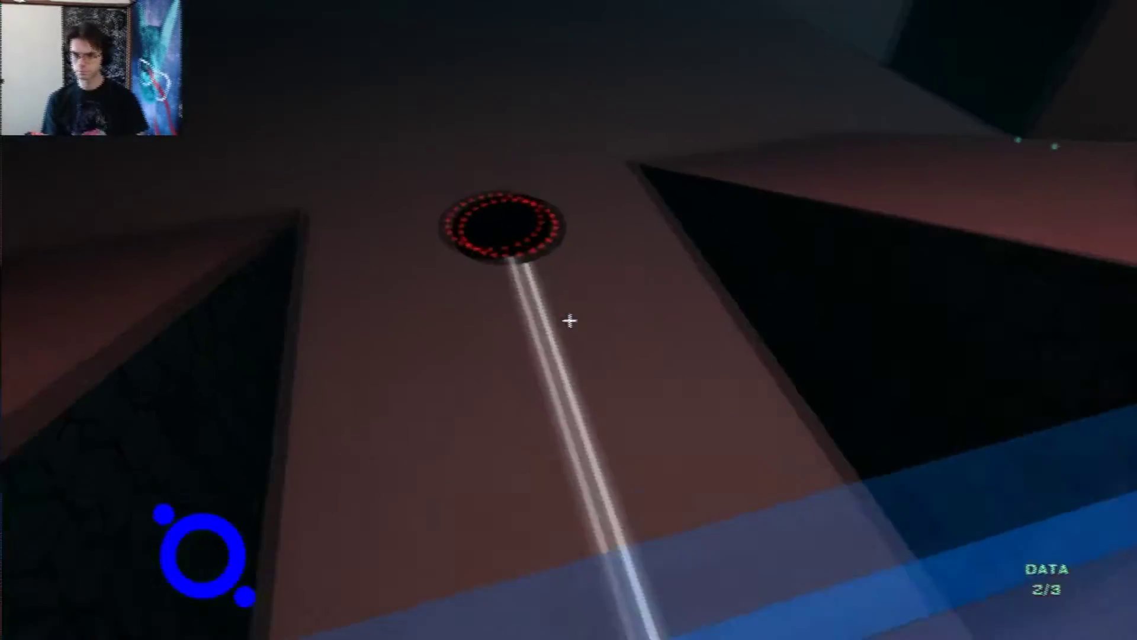
{"action": "key", "text": "w"}
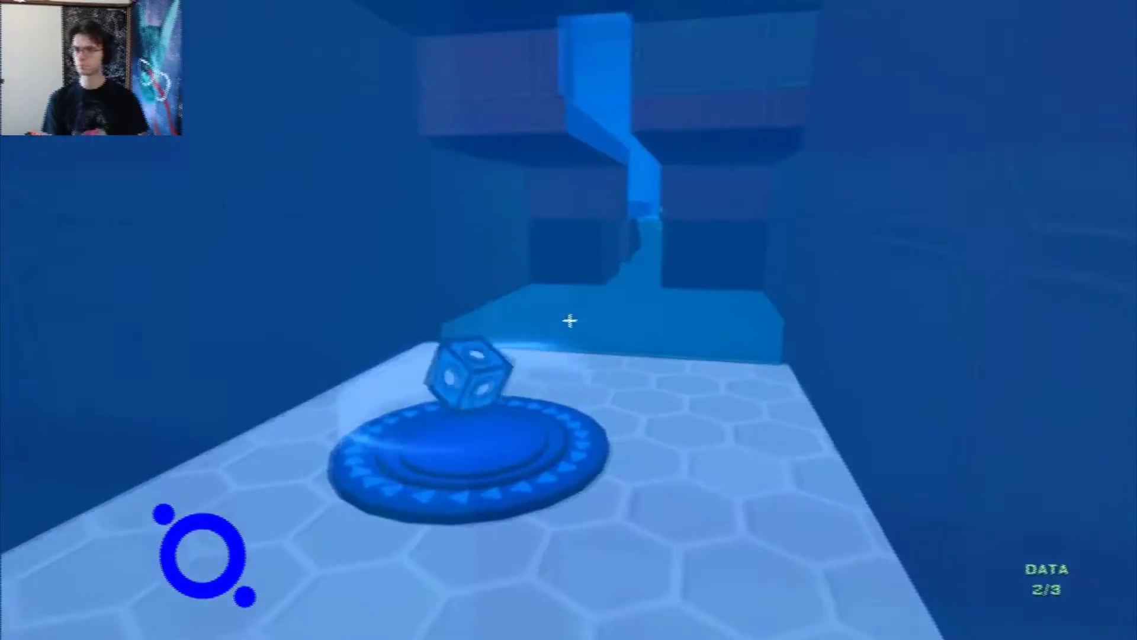
{"action": "key", "text": "w"}
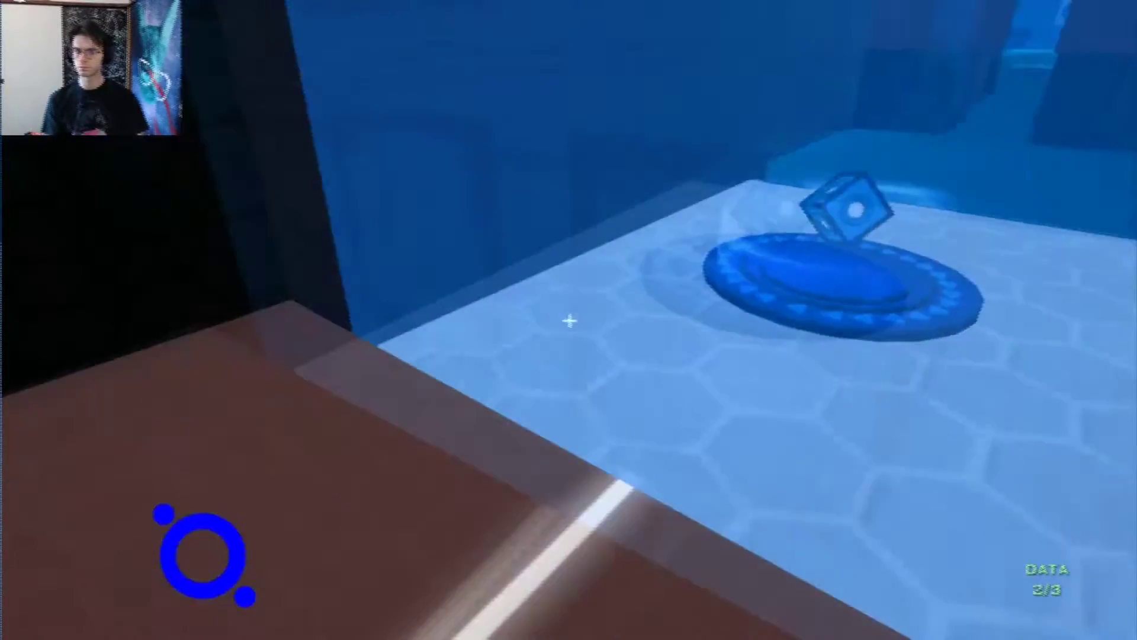
- Head past the arrow-sign wall and climb the dark ramp toward the teal pillars
{"action": "key", "text": "w"}
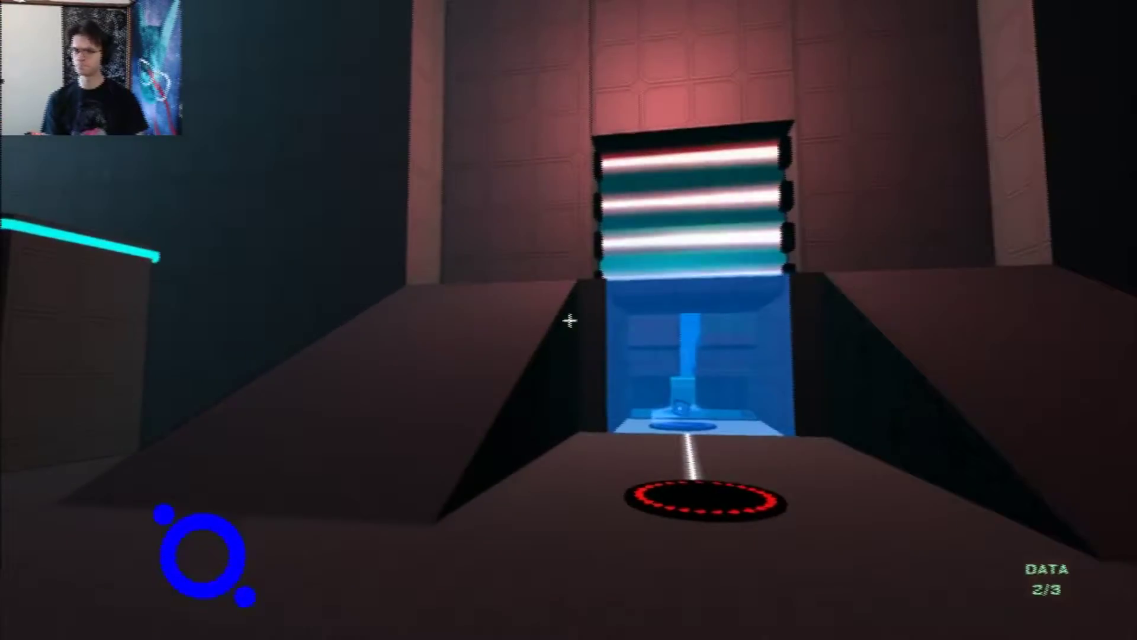
{"action": "key", "text": "w"}
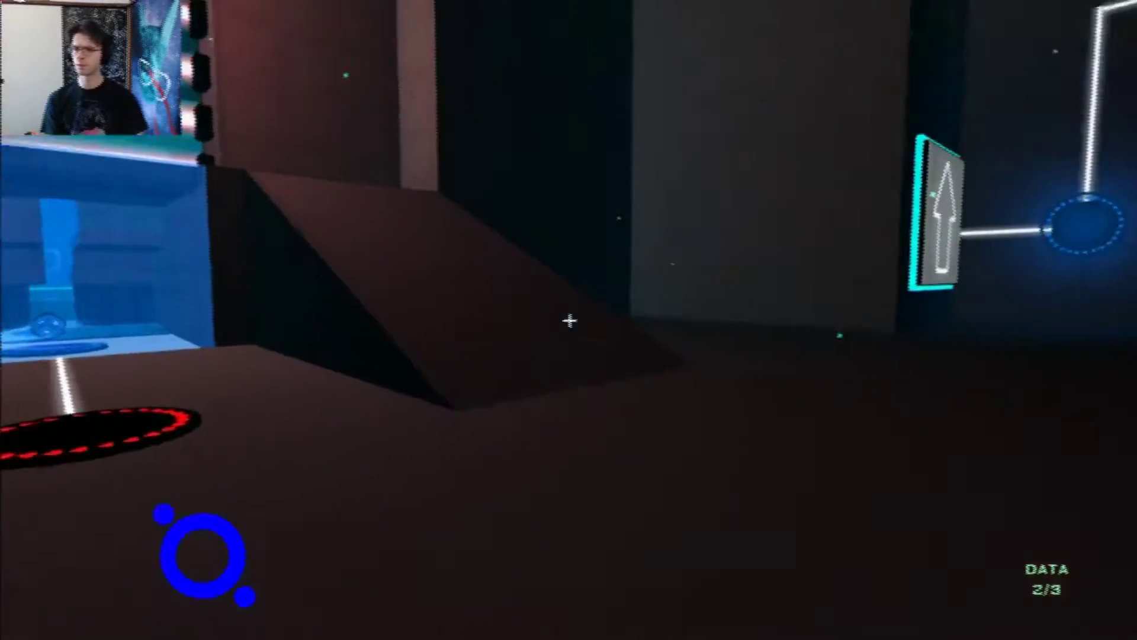
{"action": "key", "text": "w"}
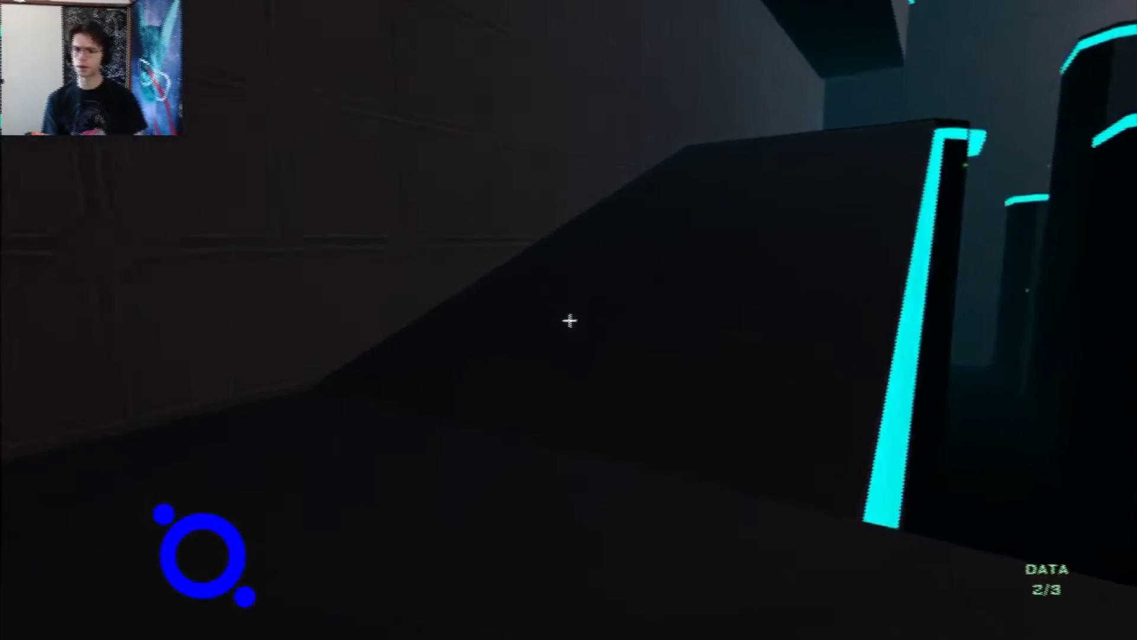
{"action": "key", "text": "w"}
{"action": "key", "text": "w"}
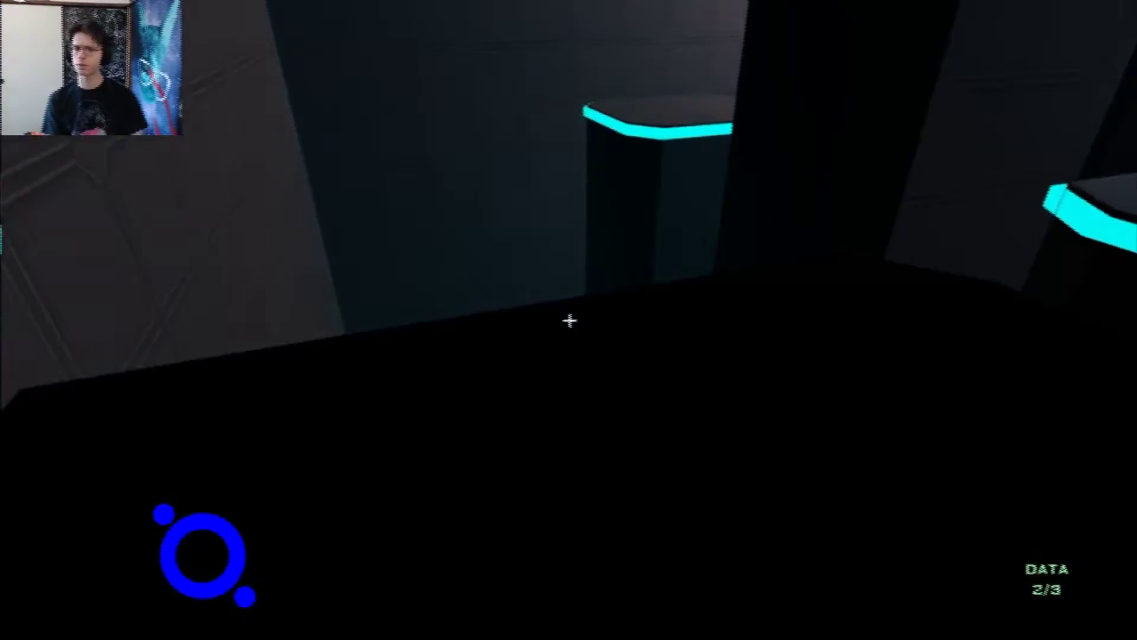
- Jump across the teal-edged platforms and grab the third data fragment (3/3)
{"action": "key", "text": "w"}
{"action": "key", "text": "space"}
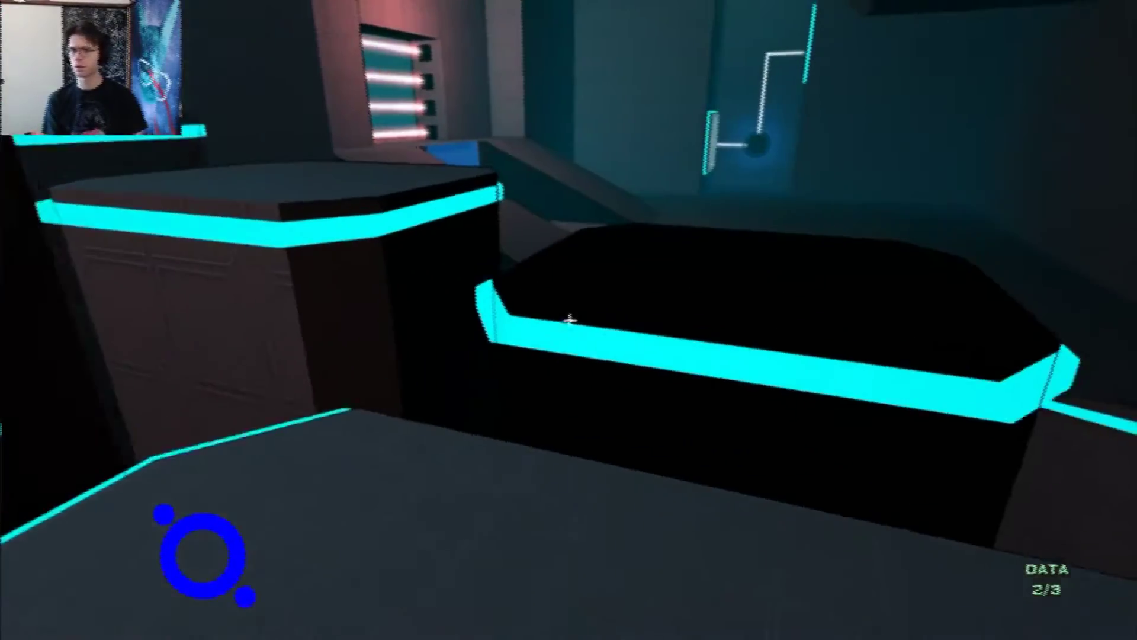
{"action": "key", "text": "w"}
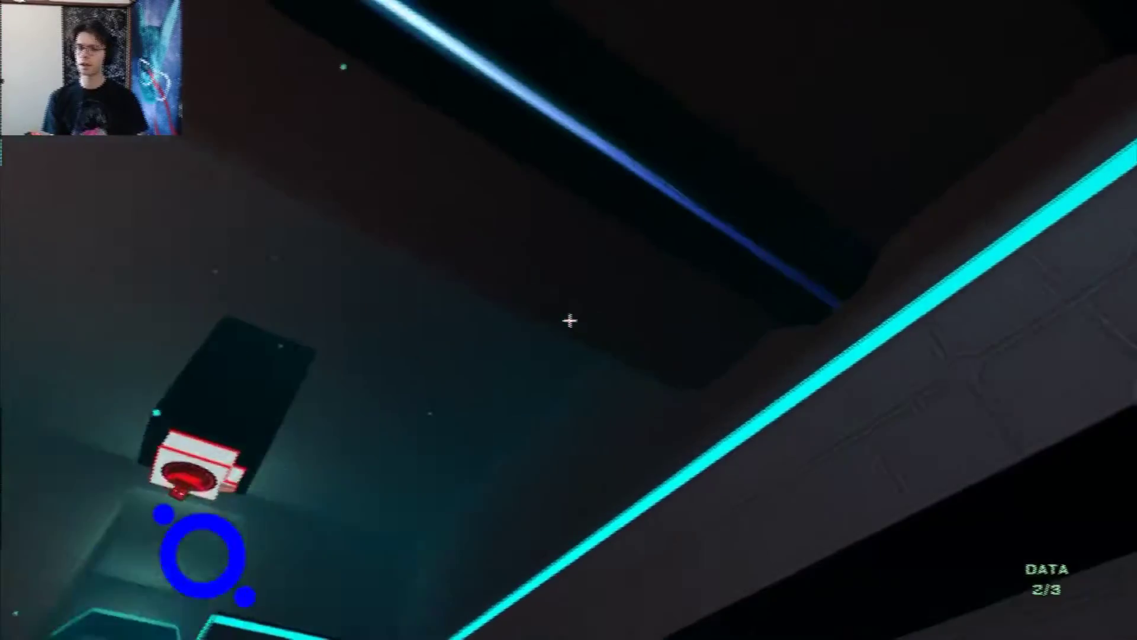
{"action": "key", "text": "w"}
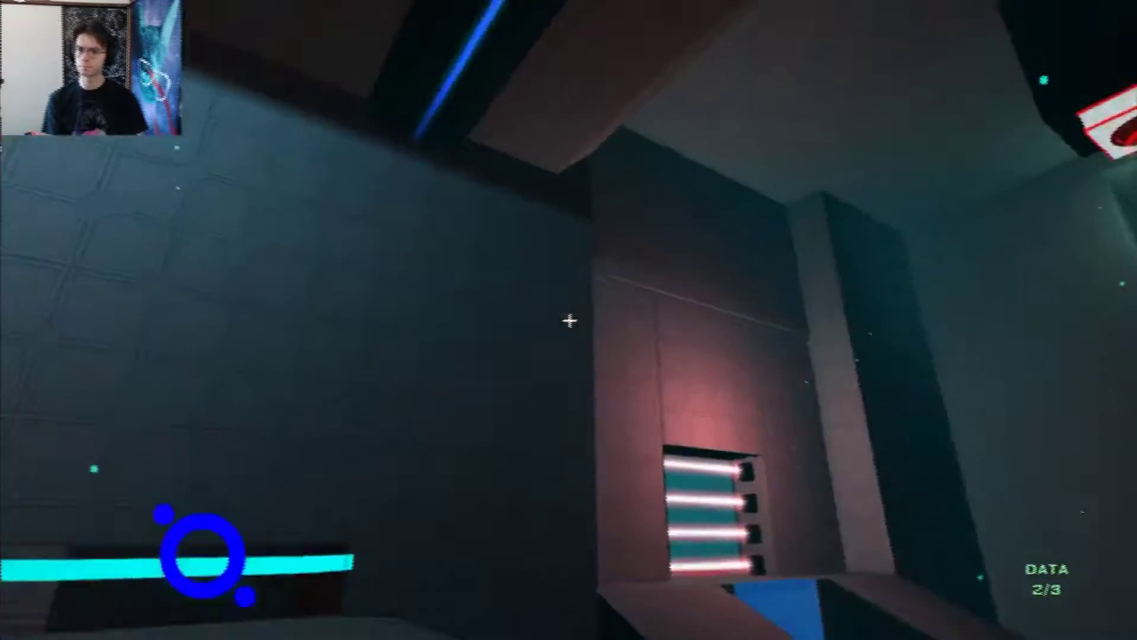
{"action": "key", "text": "w"}
{"action": "key", "text": "space"}
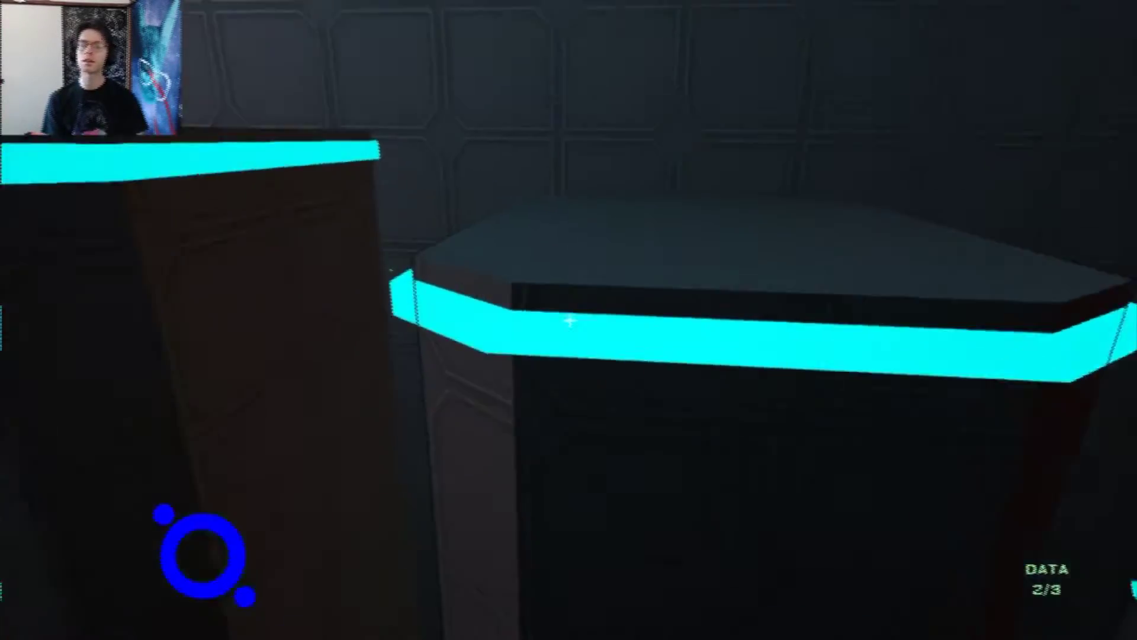
{"action": "key", "text": "w"}
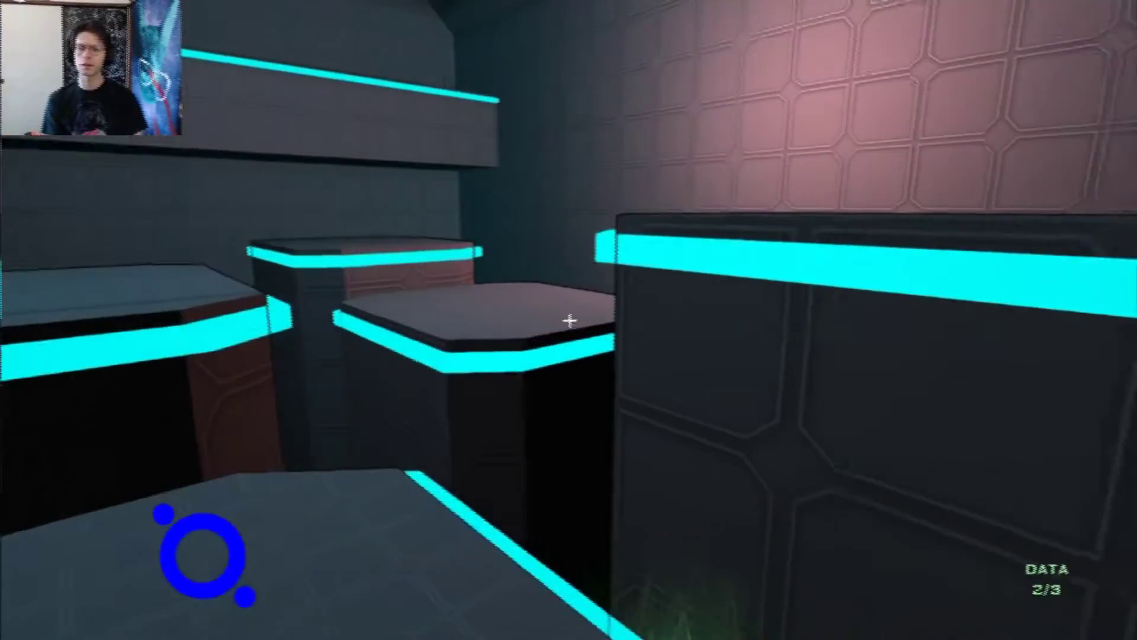
{"action": "key", "text": "w"}
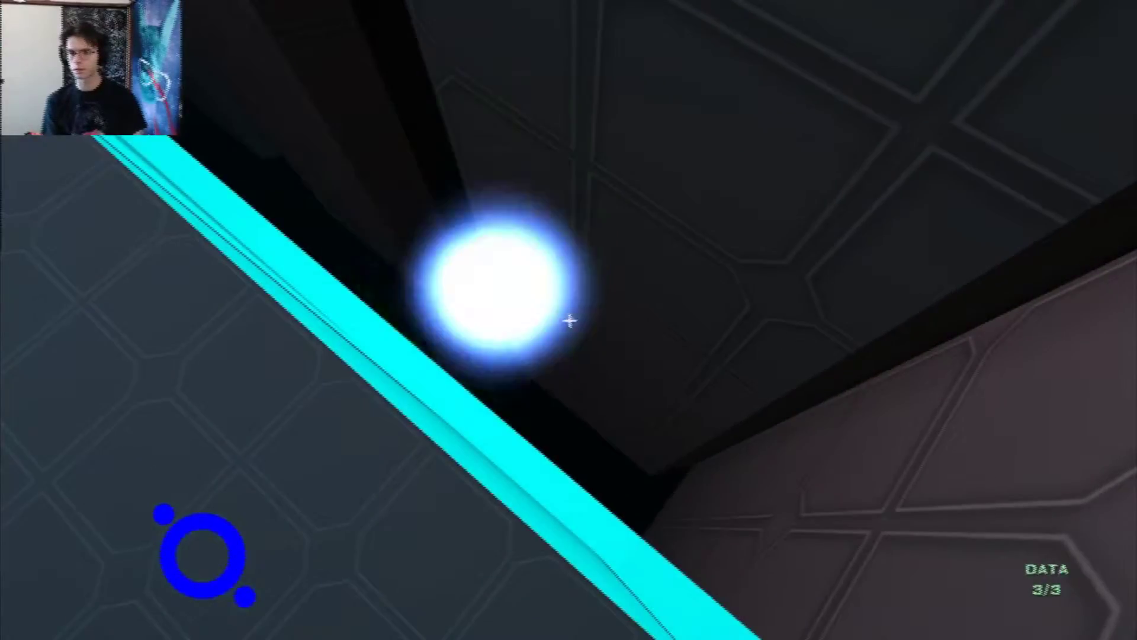
- Head back along the grey paneled corridor and jump onto the platforms
{"action": "key", "text": "w"}
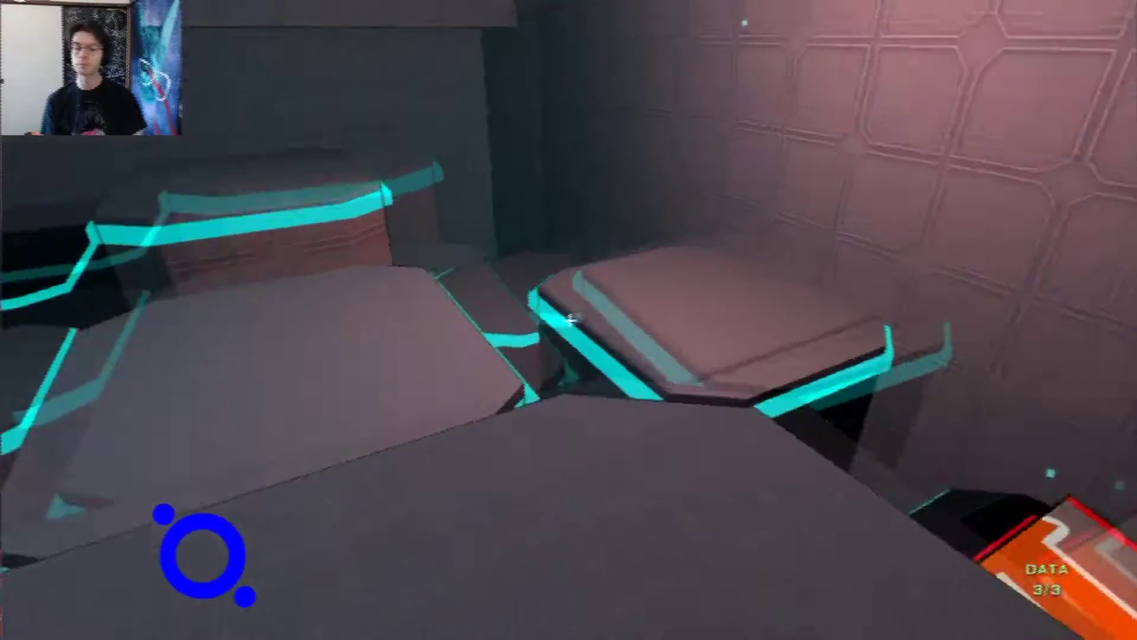
{"action": "key", "text": "w"}
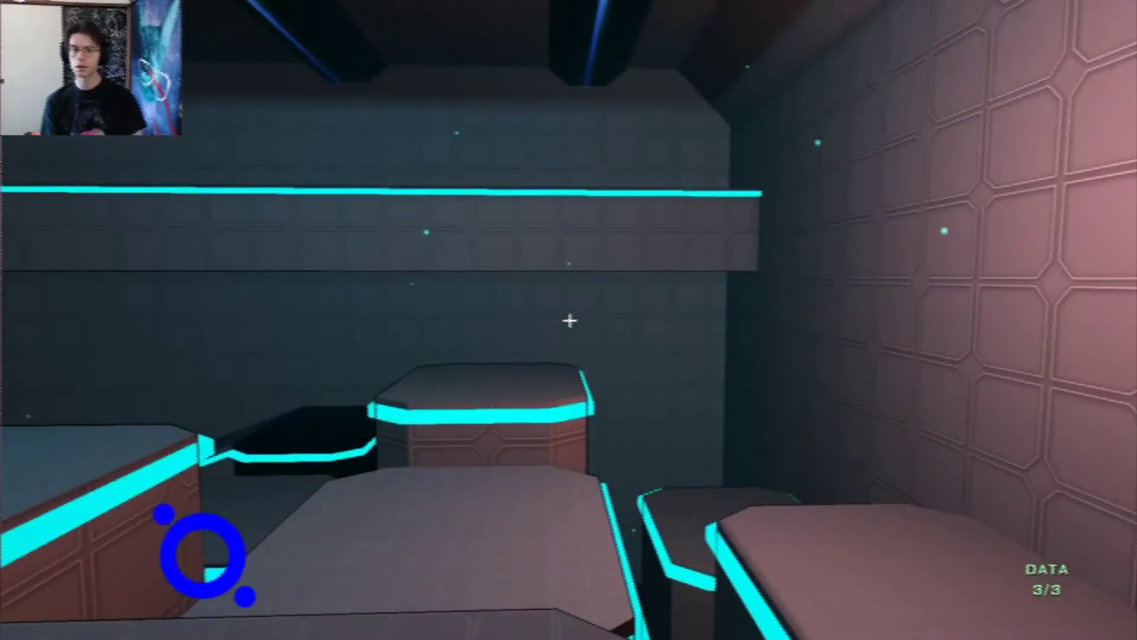
{"action": "key", "text": "w"}
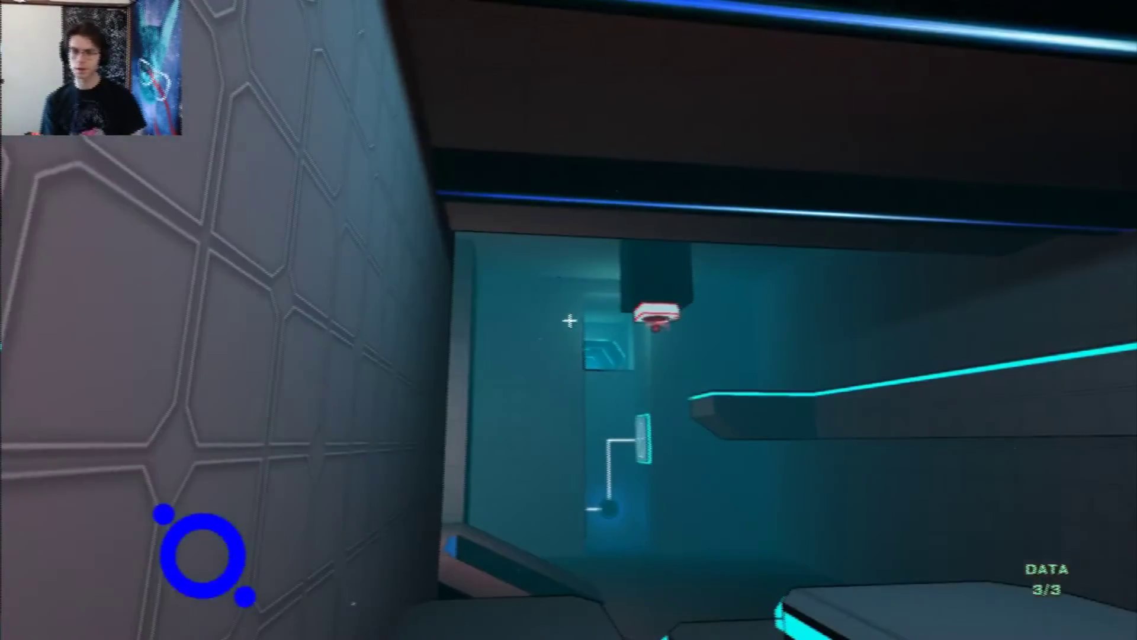
{"action": "key", "text": "w"}
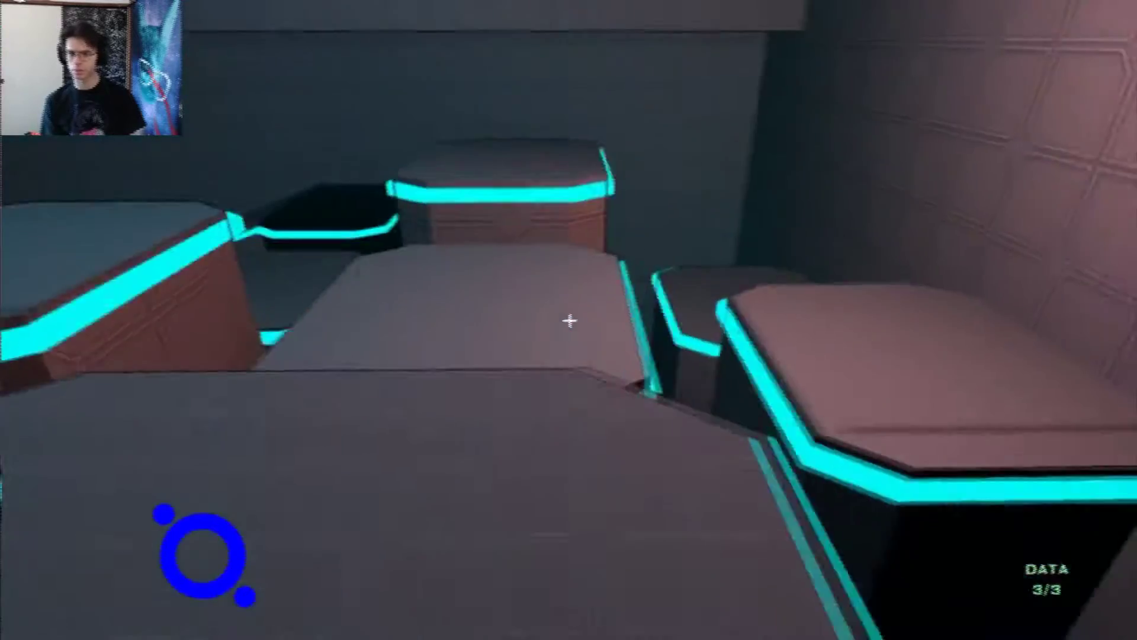
{"action": "key", "text": "w"}
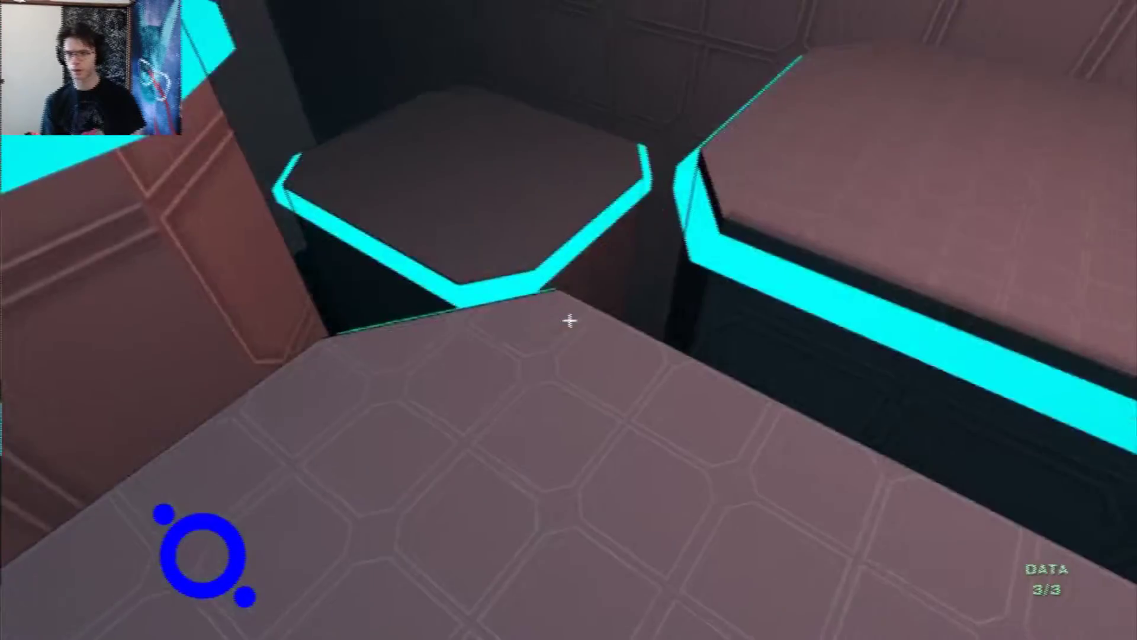
{"action": "key", "text": "w"}
{"action": "key", "text": "w"}
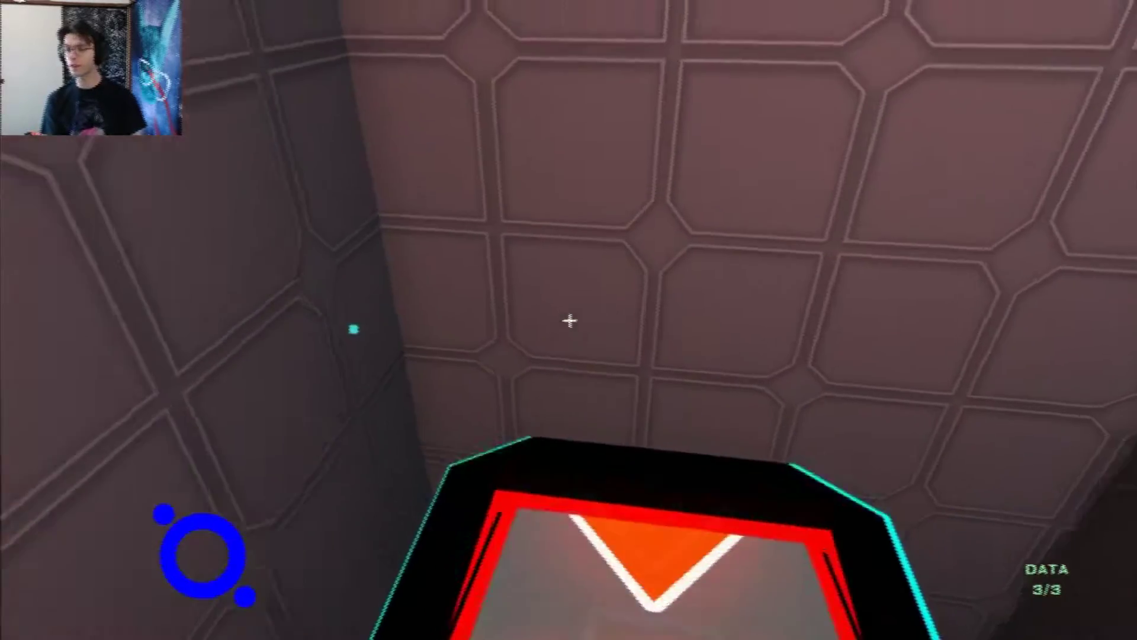
- Cross the dark ledge into the red-lit room and look up at the ceiling's red cube
{"action": "key", "text": "w"}
{"action": "key", "text": "w"}
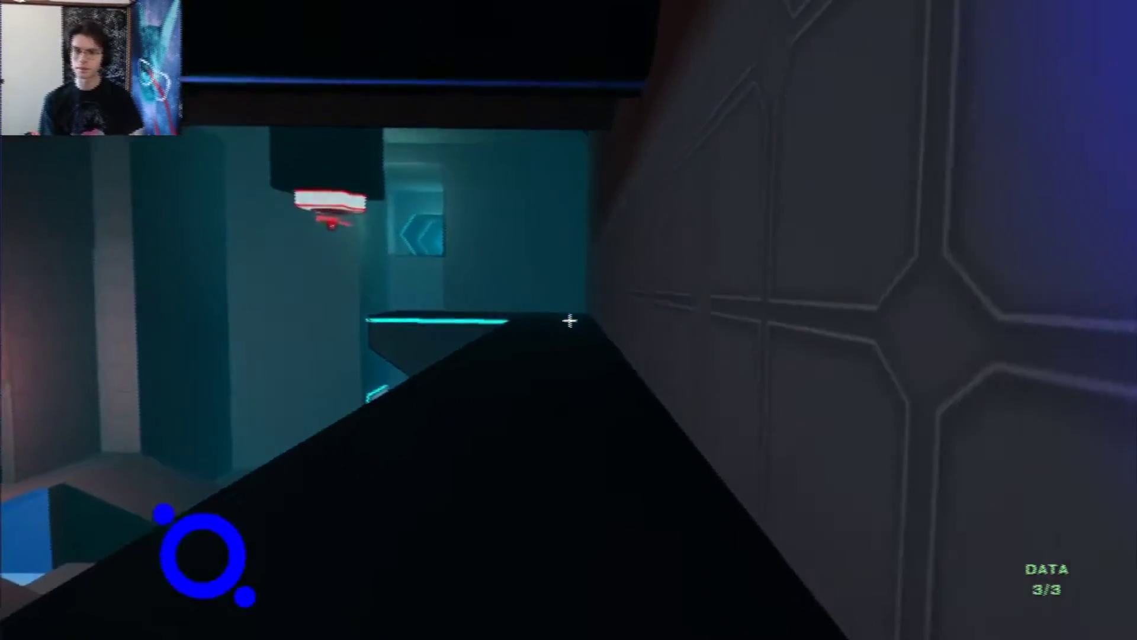
{"action": "key", "text": "w"}
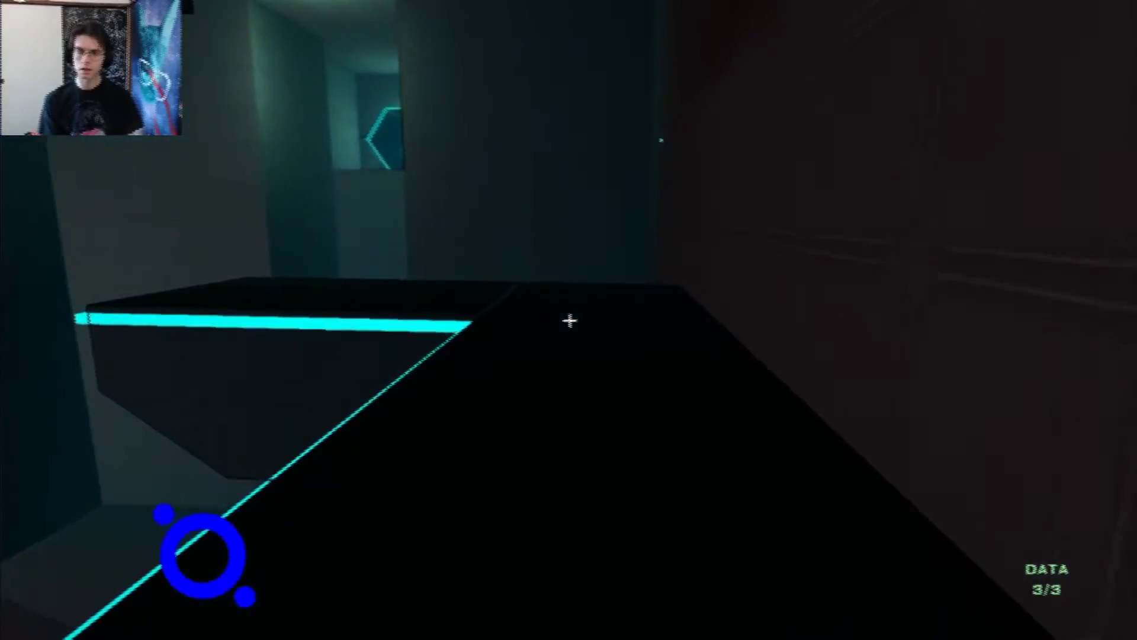
{"action": "key", "text": "w"}
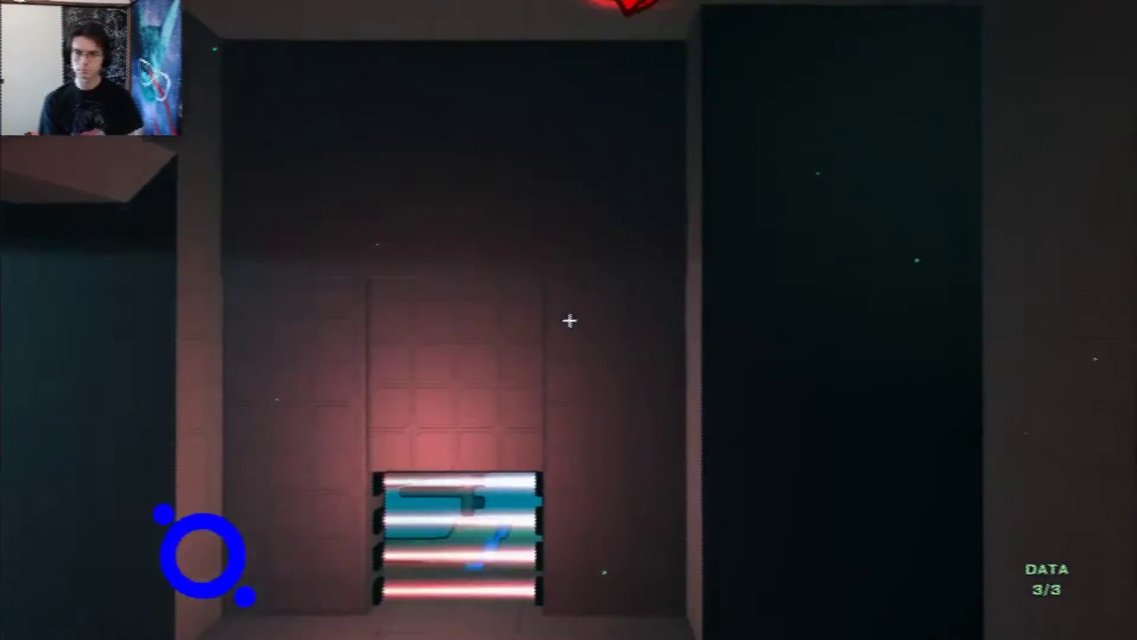
{"action": "key", "text": "s"}
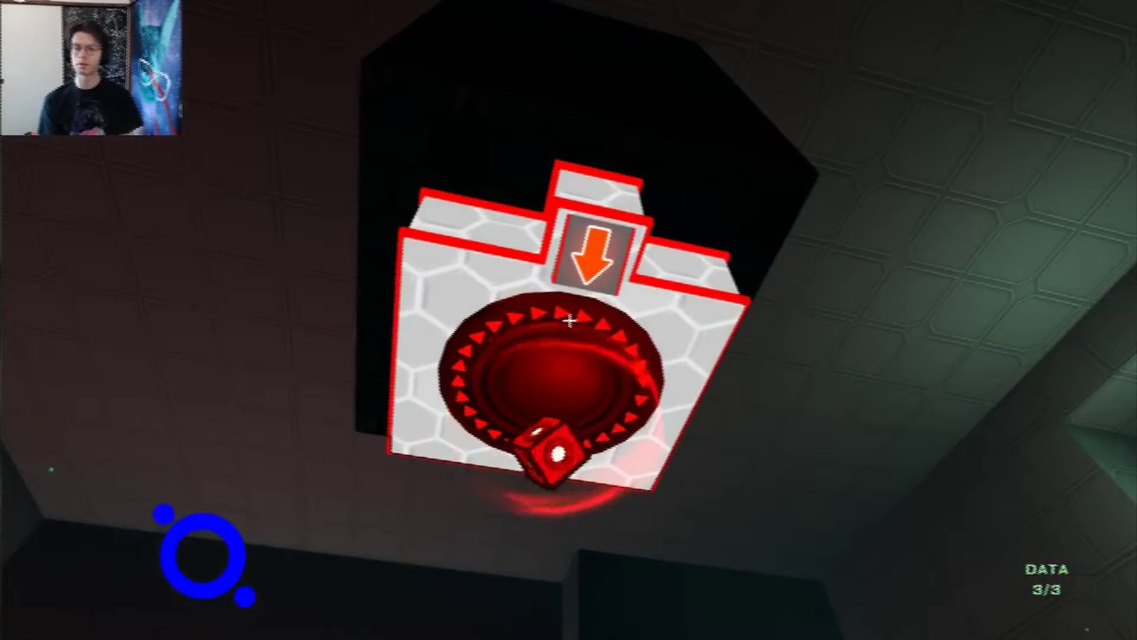
- Pull the red cube off the ceiling button and drop it on the ramp
{"action": "left_click", "coordinate": [569, 320]}
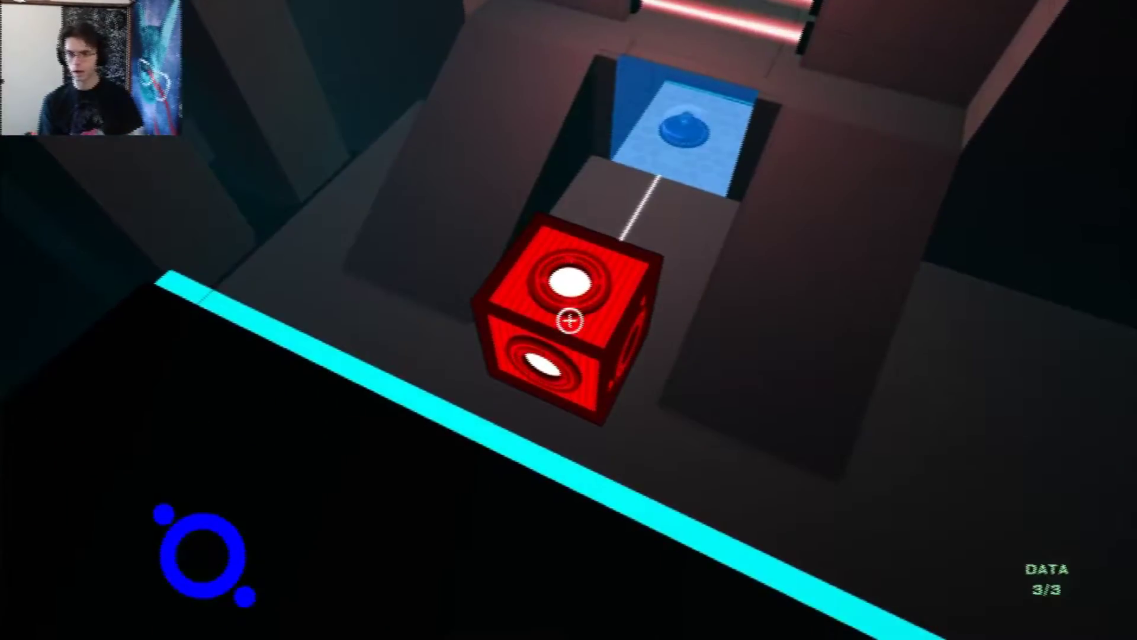
{"action": "left_click", "coordinate": [568, 320]}
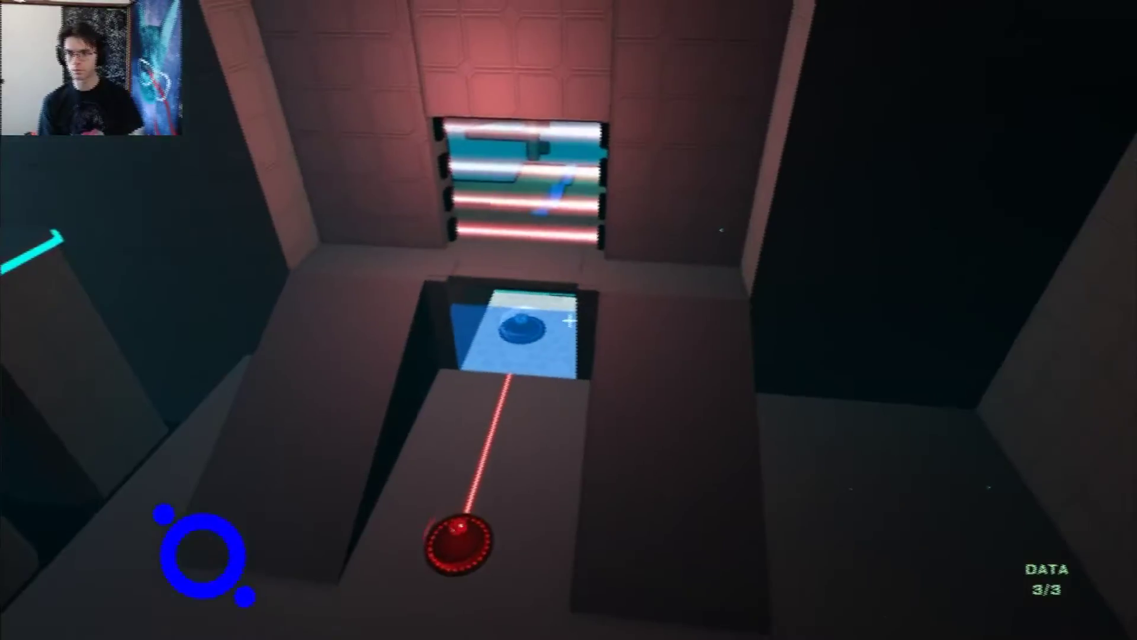
{"action": "key", "text": "w"}
{"action": "key", "text": "w"}
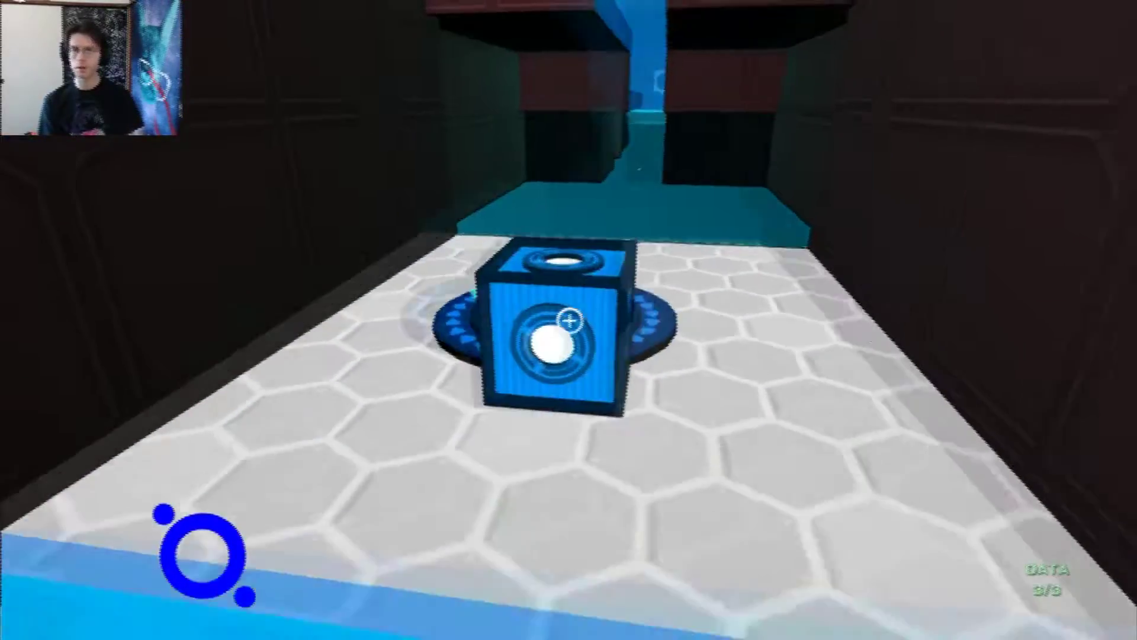
- Carry the blue cube from its pedestal onto the beam pedestal
{"action": "left_click", "coordinate": [569, 320]}
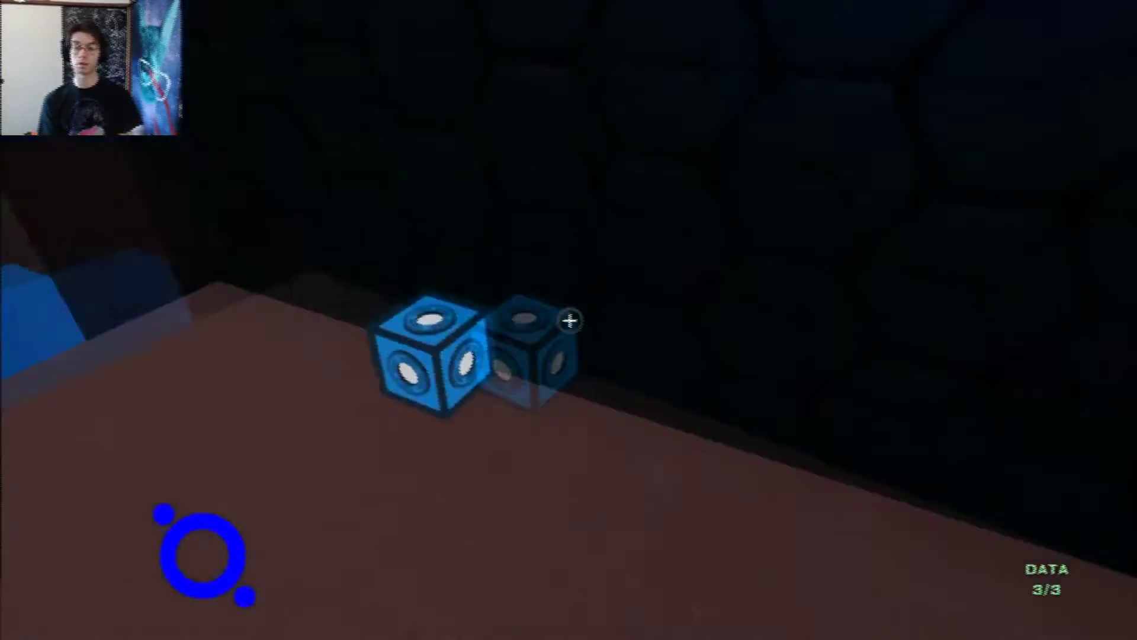
{"action": "left_click", "coordinate": [569, 320]}
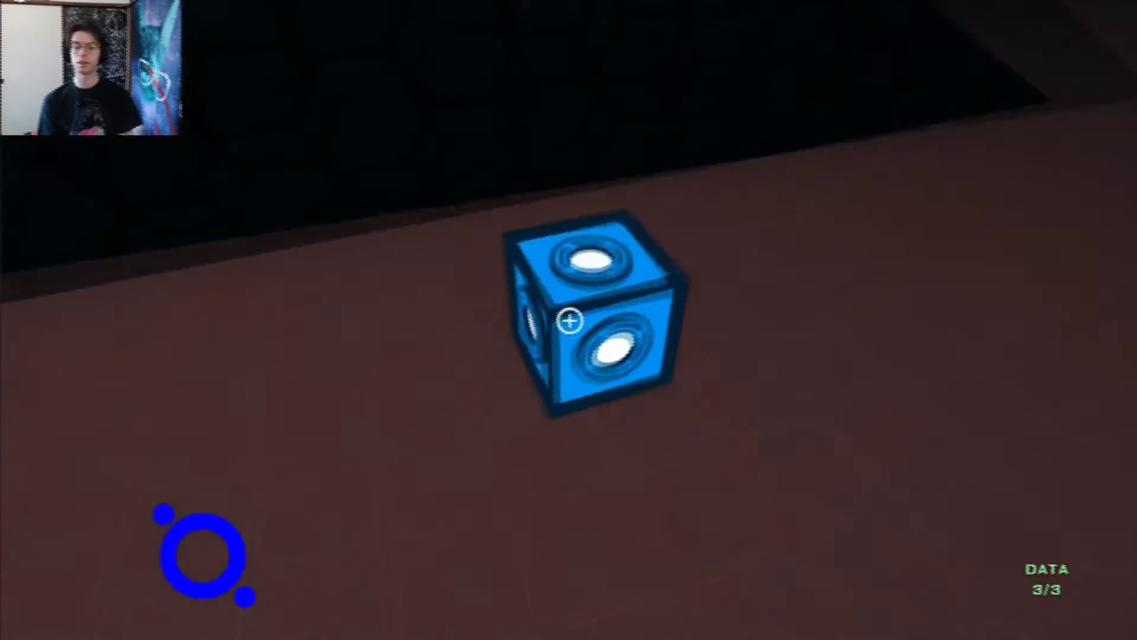
{"action": "left_click", "coordinate": [568, 320]}
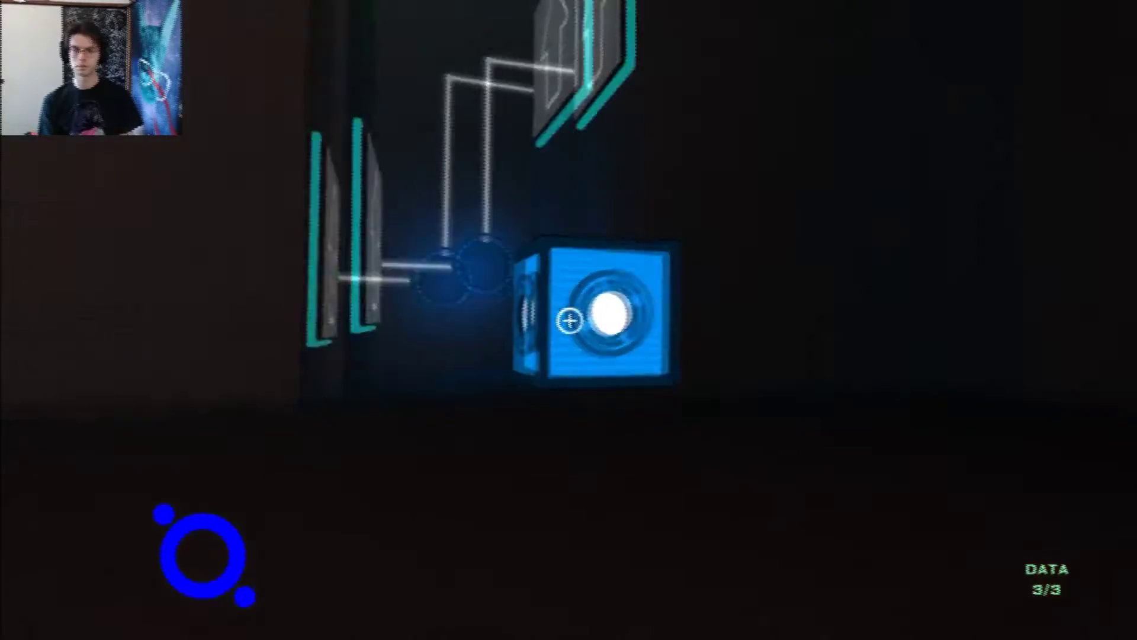
{"action": "key", "text": "w"}
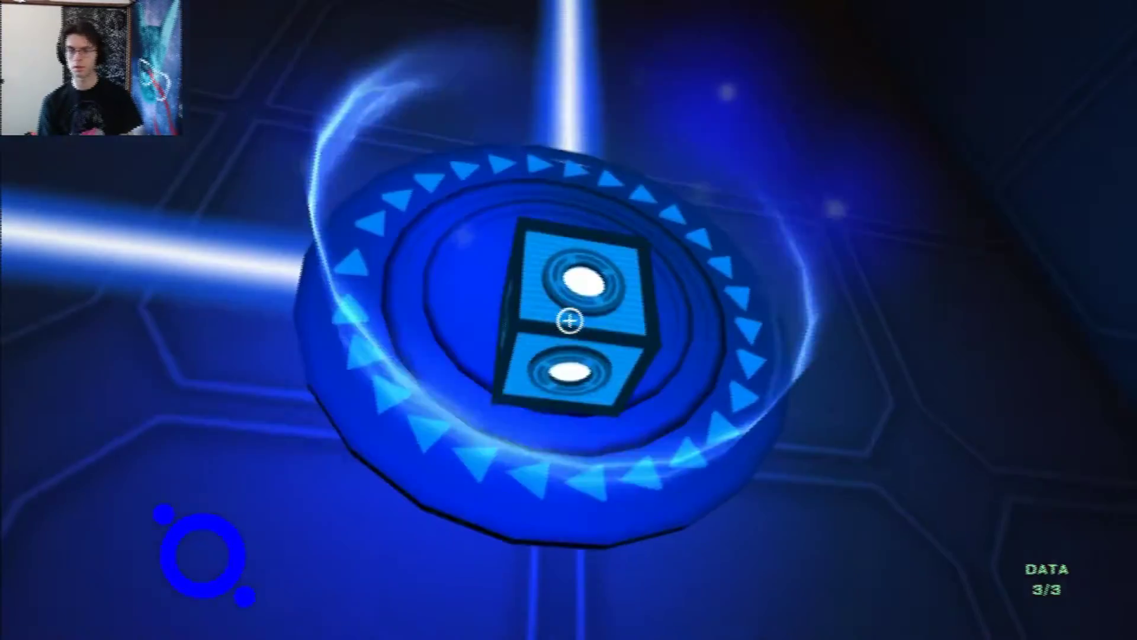
{"action": "left_click", "coordinate": [568, 320]}
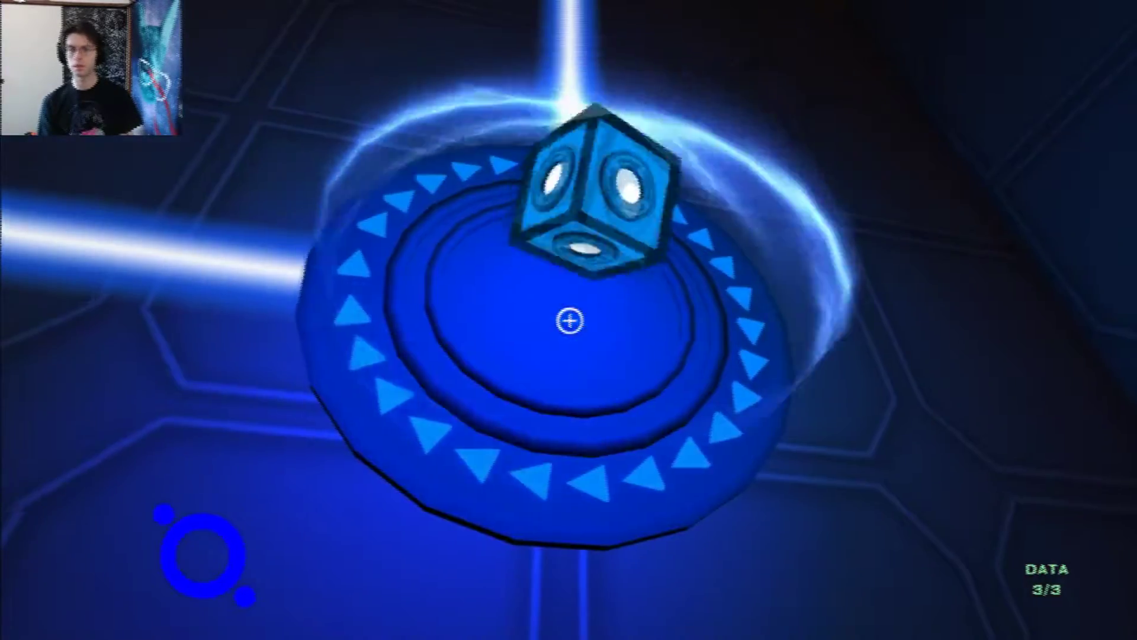